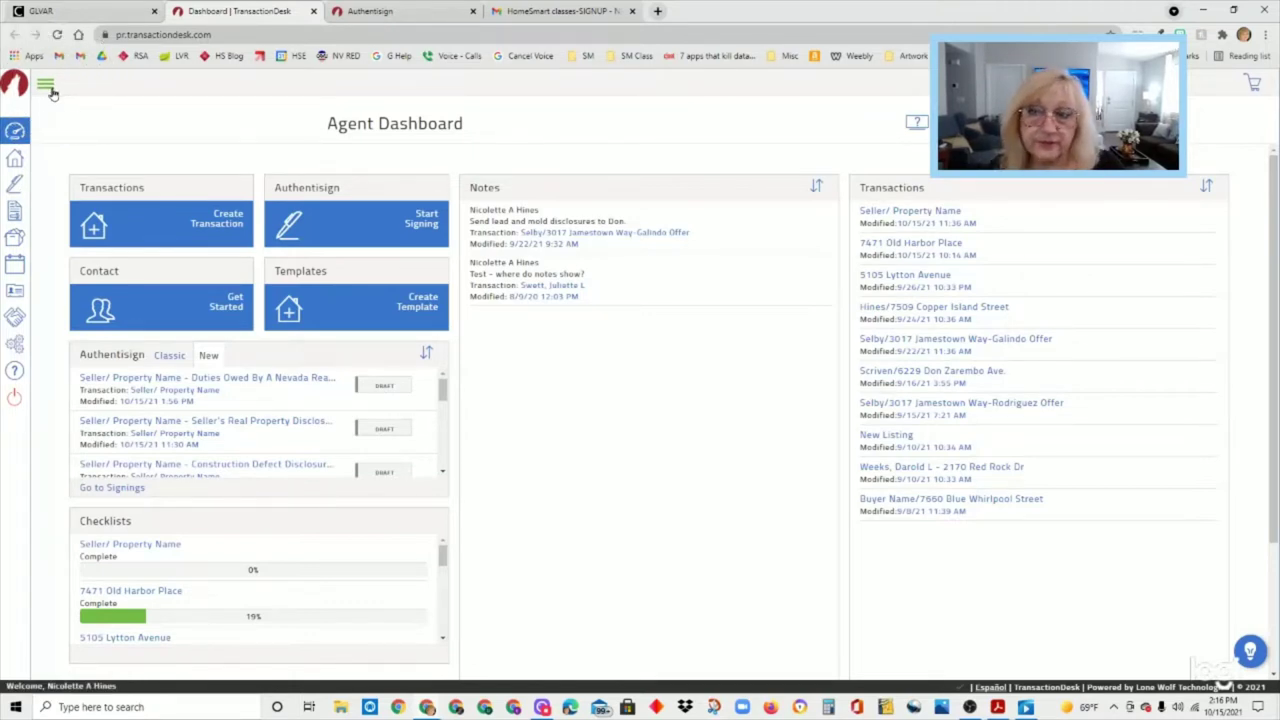
# - Expand the sidebar and go to TransactionDesk's Signings list
pyautogui.click(46, 86)
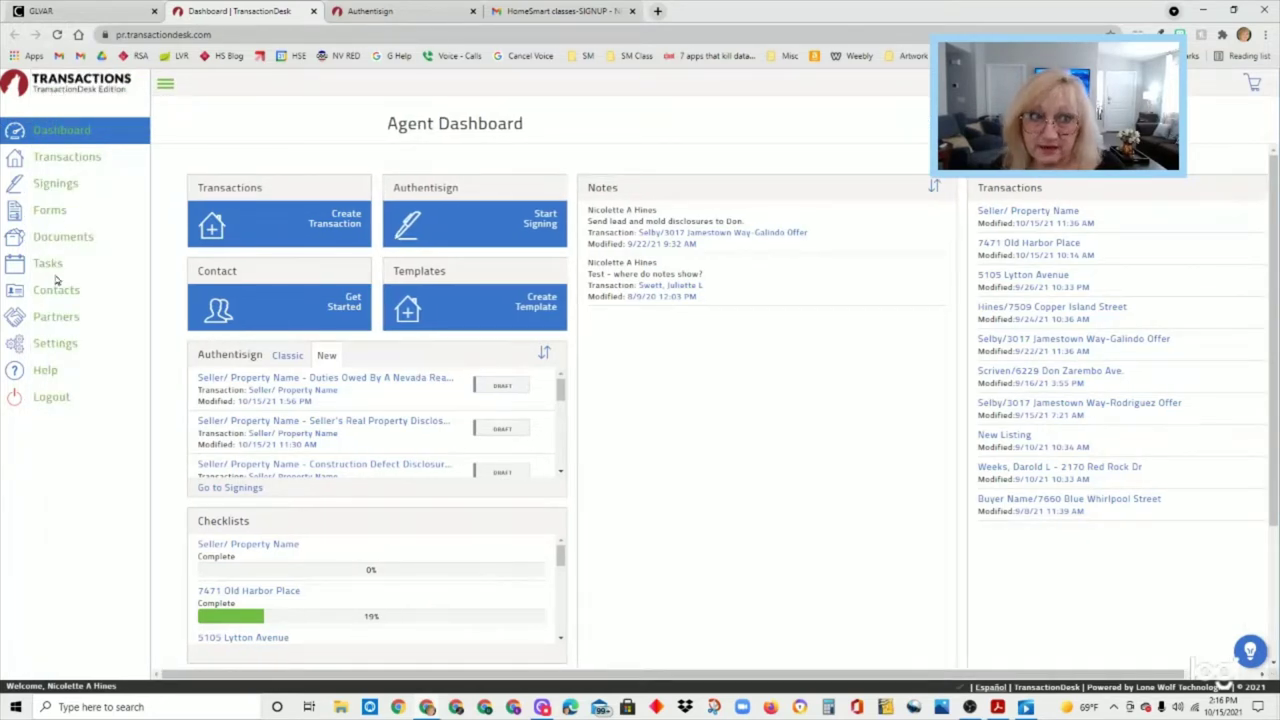
pyautogui.click(57, 188)
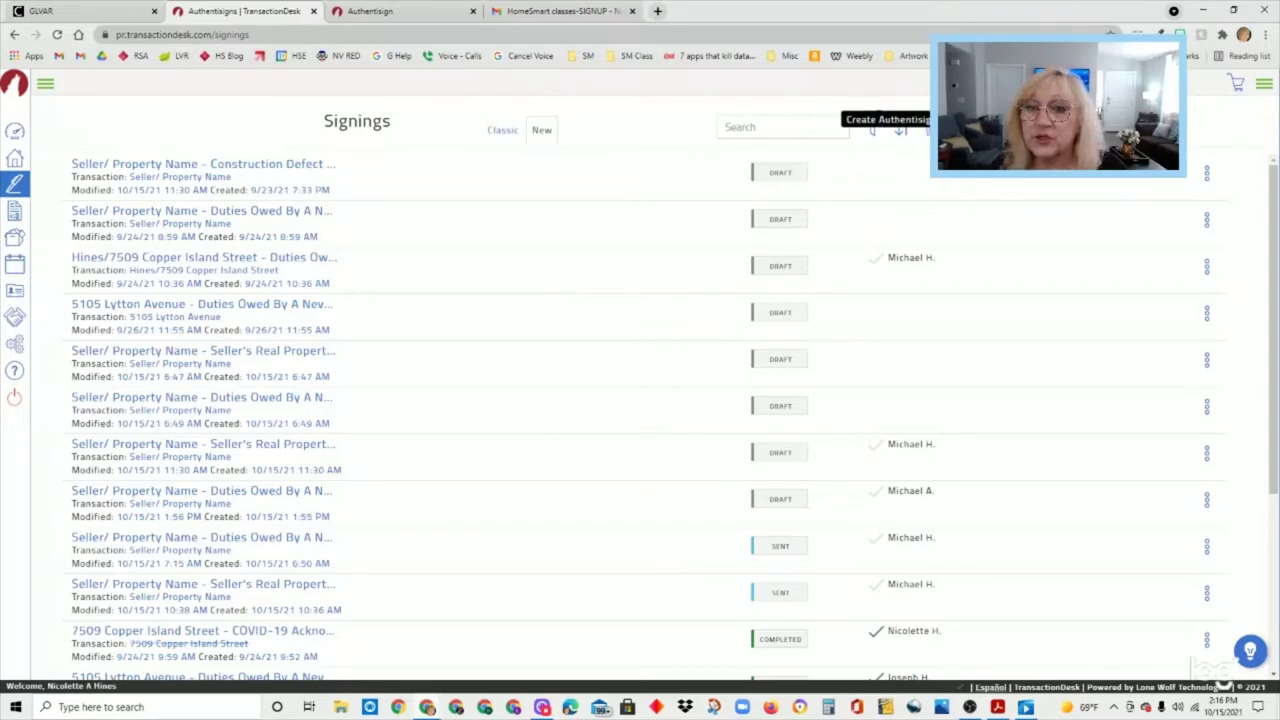
# - Create and save a New Authentisign signing 'Hines/Duties Owed' linked to Seller/ Property Name
pyautogui.click(928, 128)
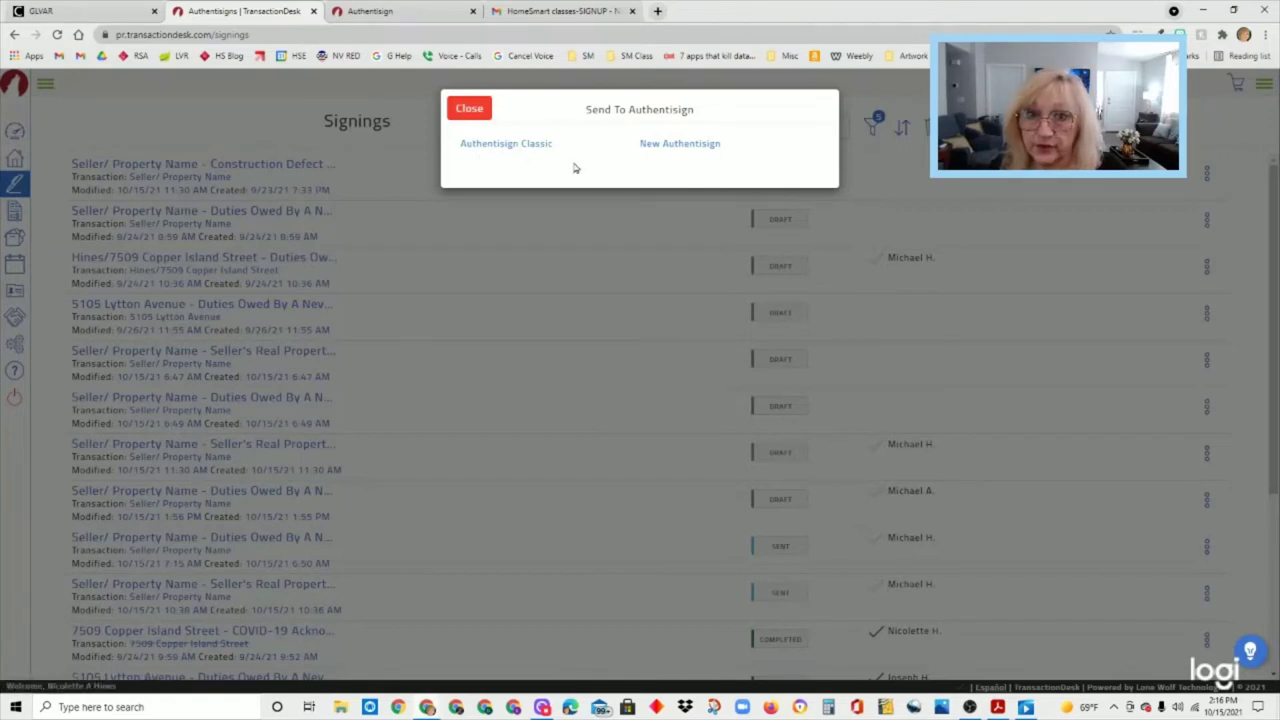
pyautogui.click(706, 149)
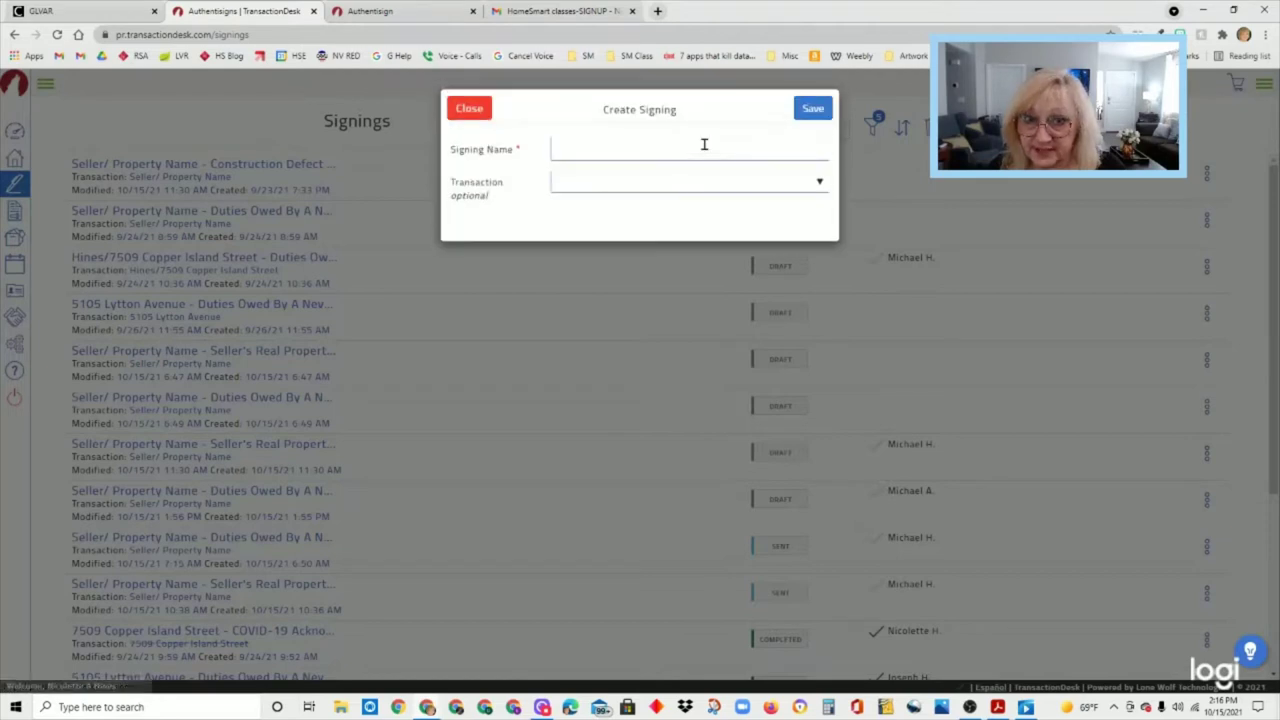
pyautogui.click(700, 147)
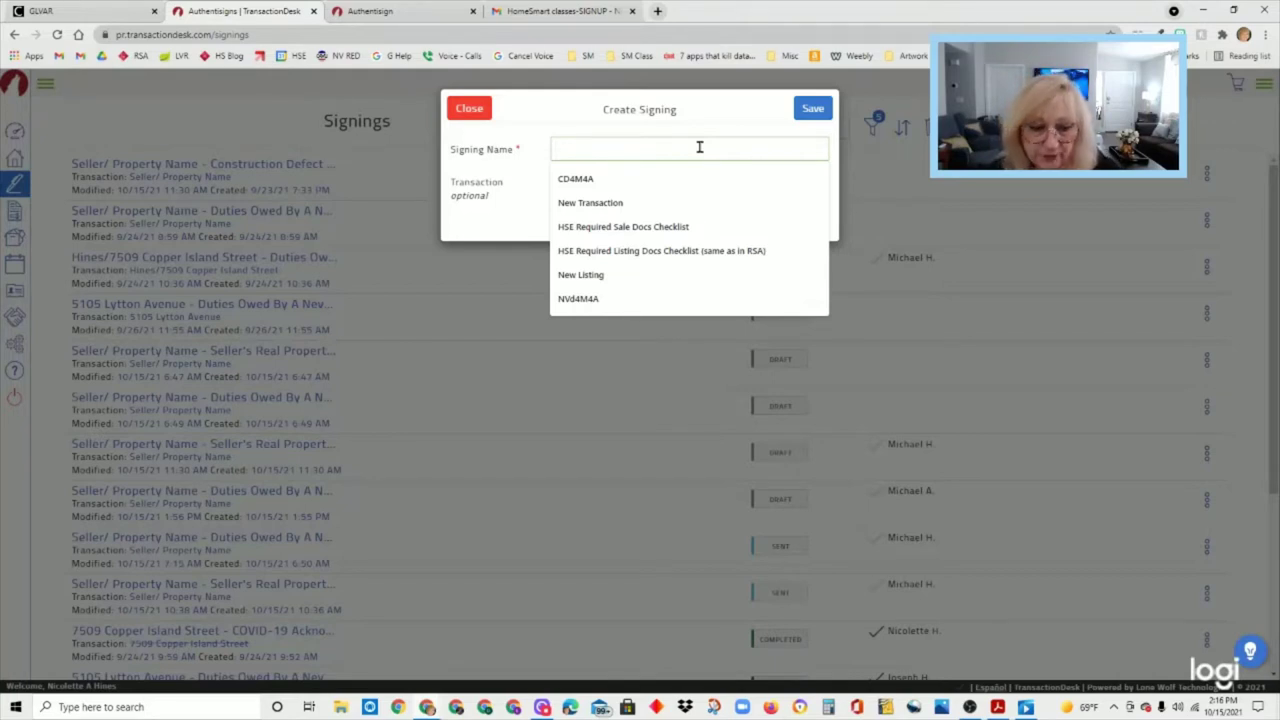
pyautogui.write('Duties Owed')
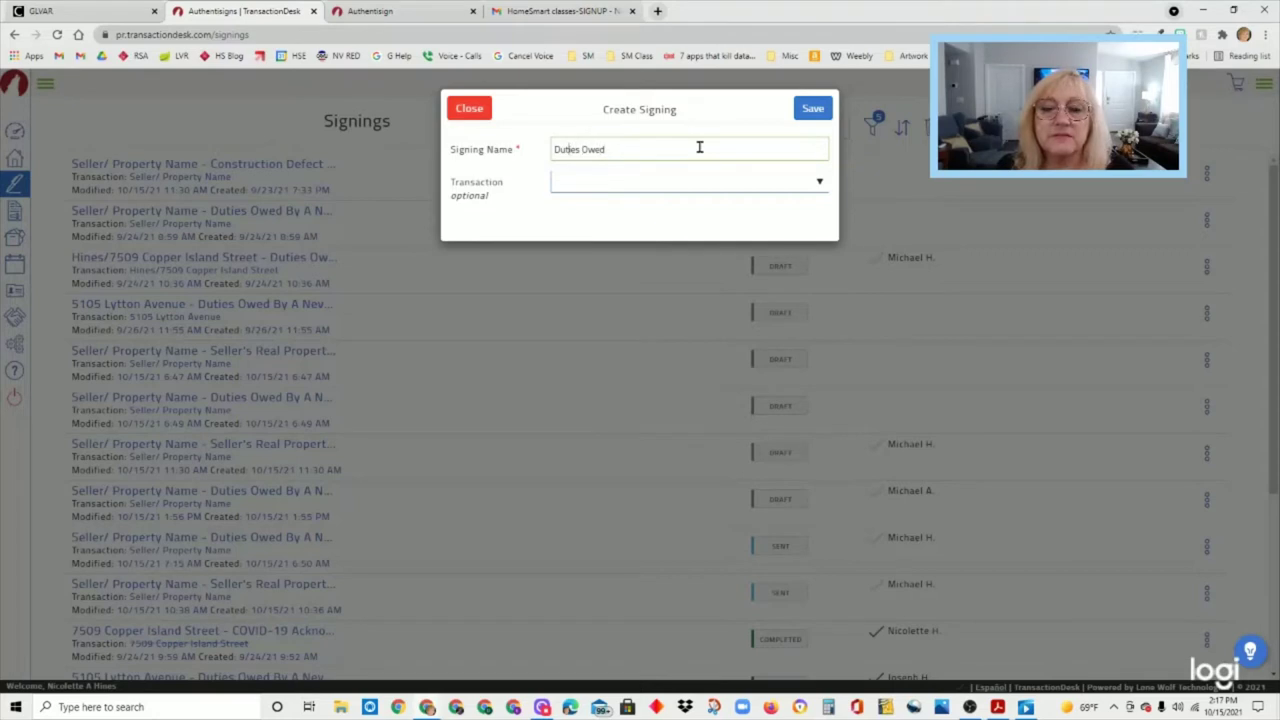
pyautogui.write('Hines')
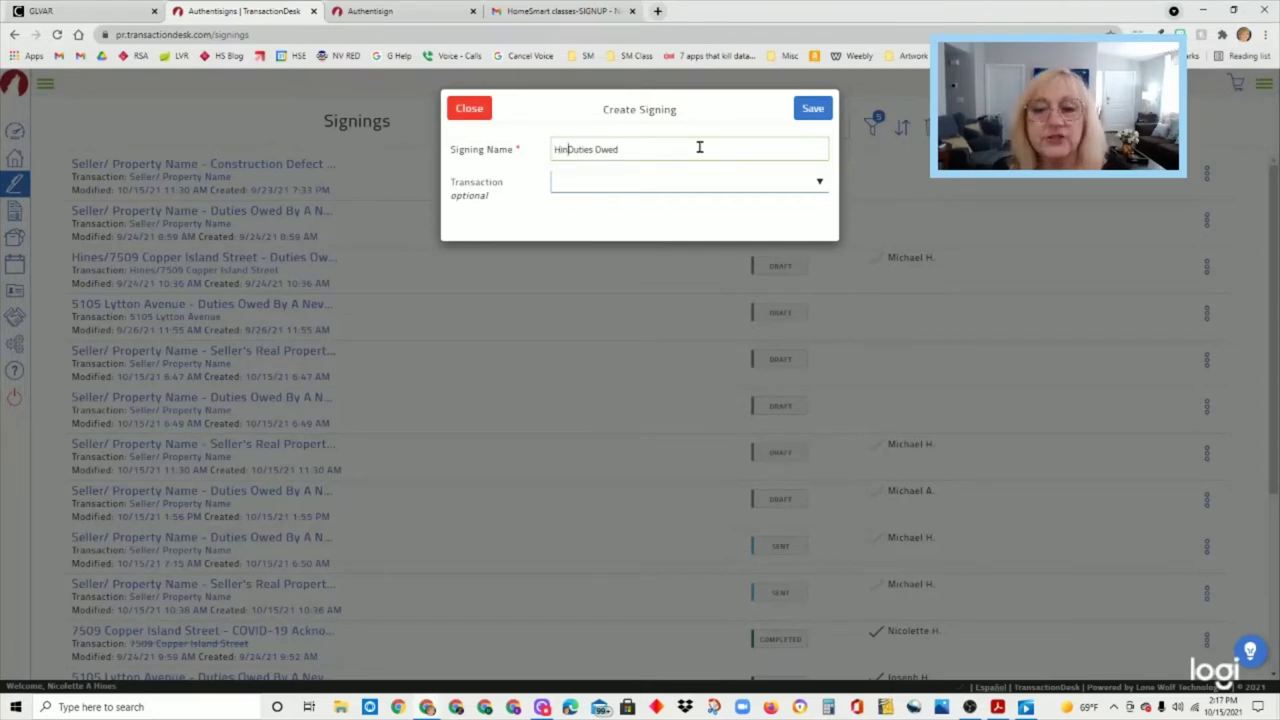
pyautogui.write('/')
pyautogui.click(620, 189)
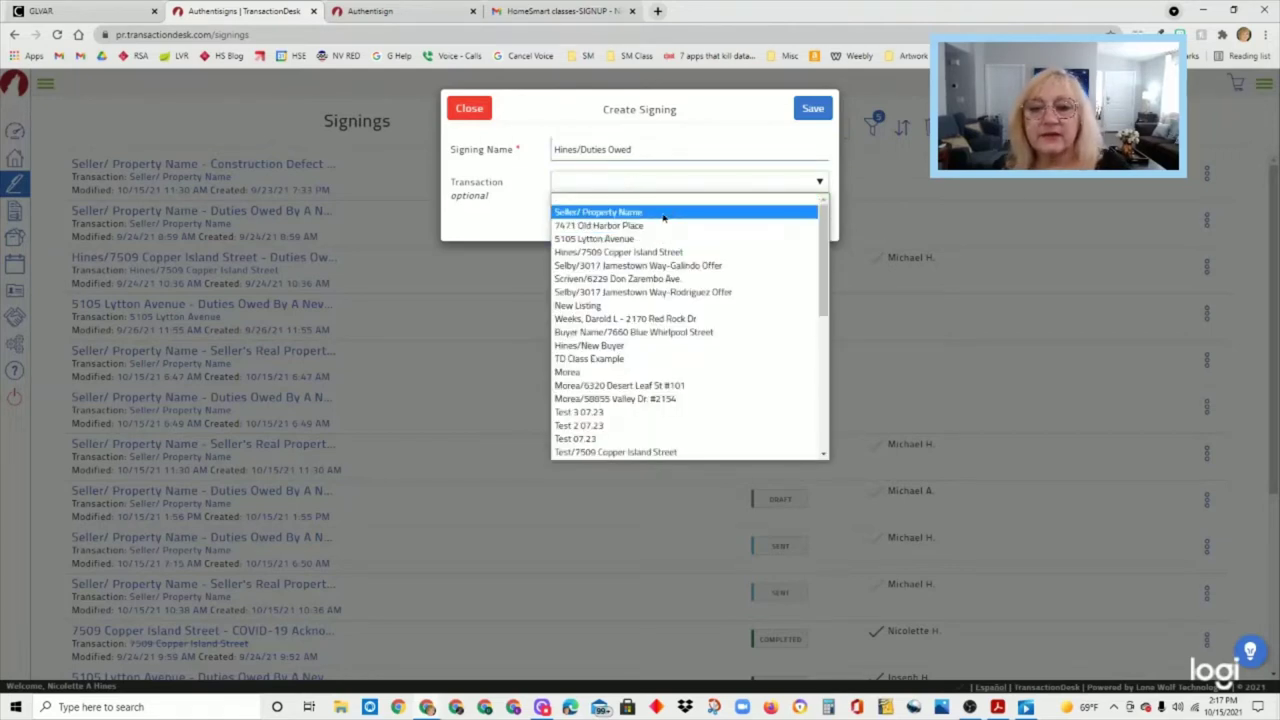
pyautogui.click(663, 213)
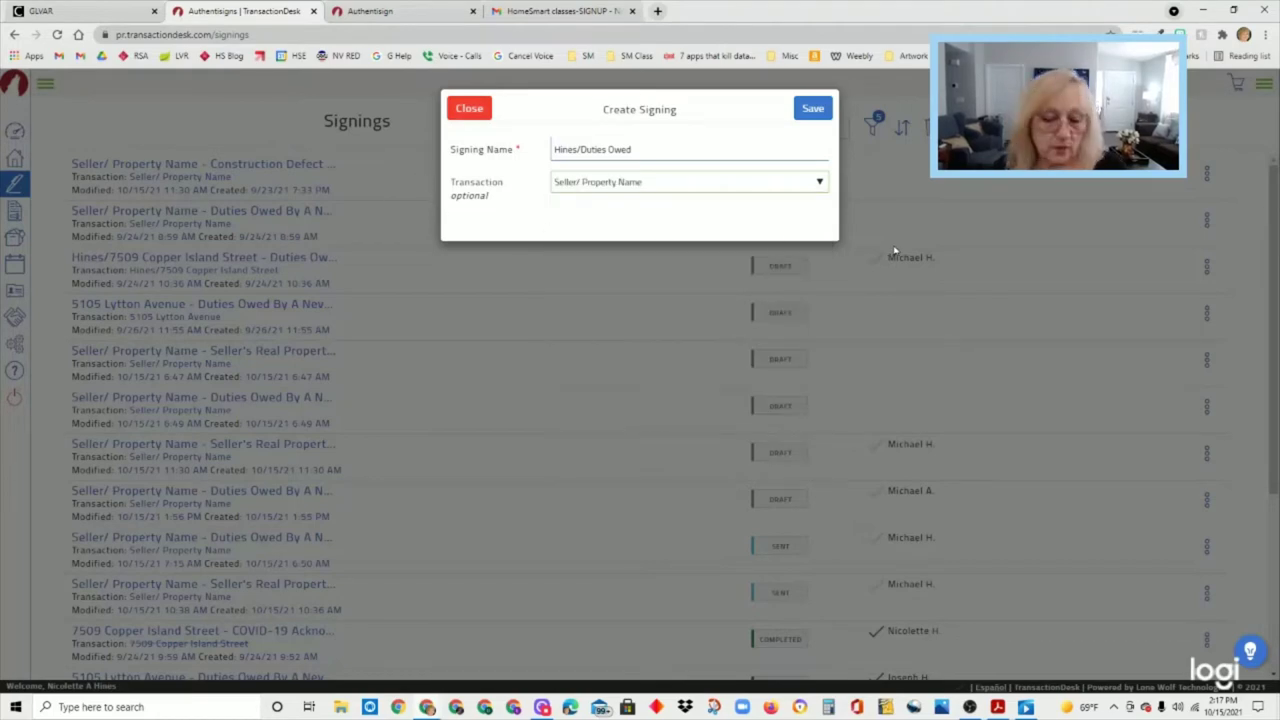
pyautogui.click(818, 110)
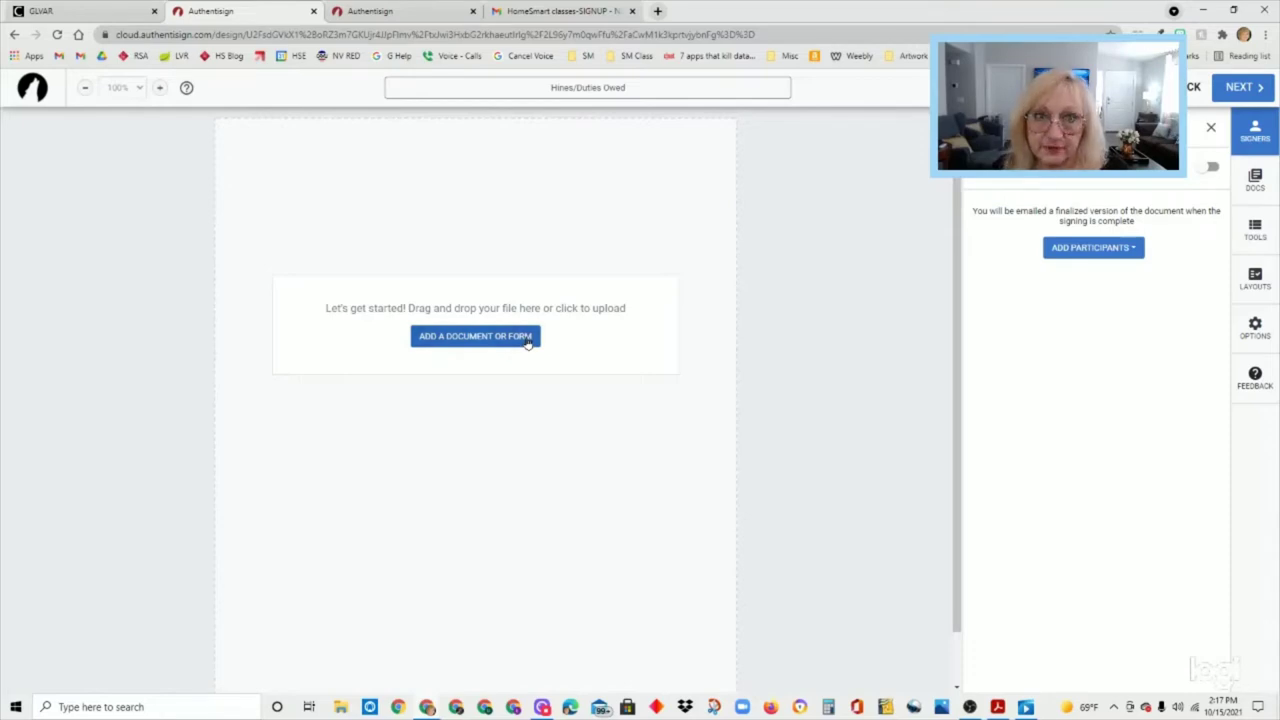
# - Glance at the other Authentisign tab, then go back from the empty signing to Signings
pyautogui.click(400, 12)
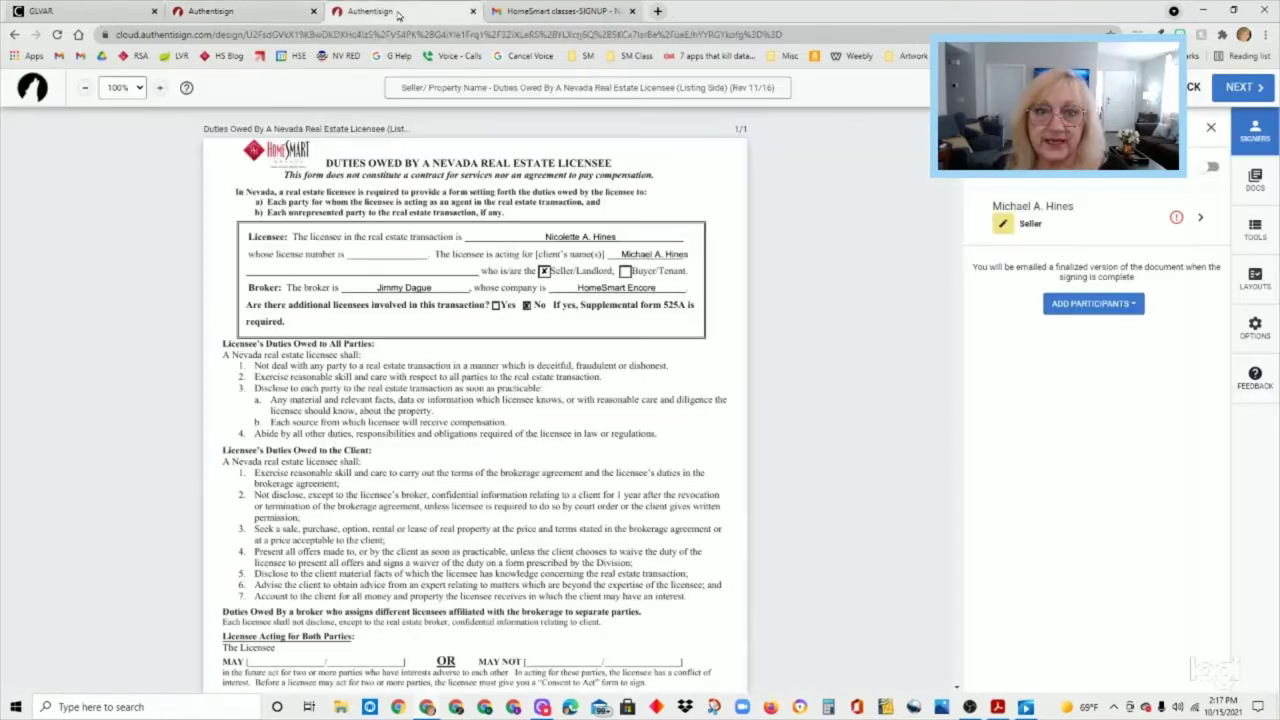
pyautogui.click(282, 14)
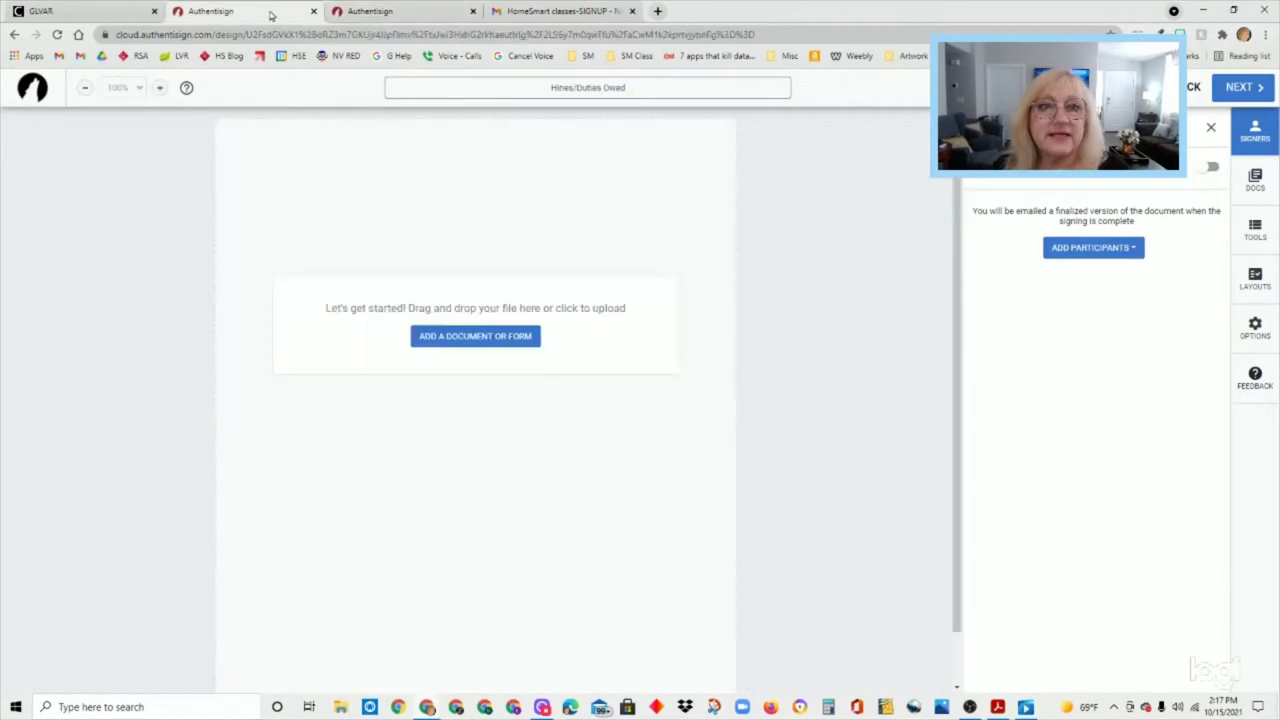
pyautogui.click(13, 35)
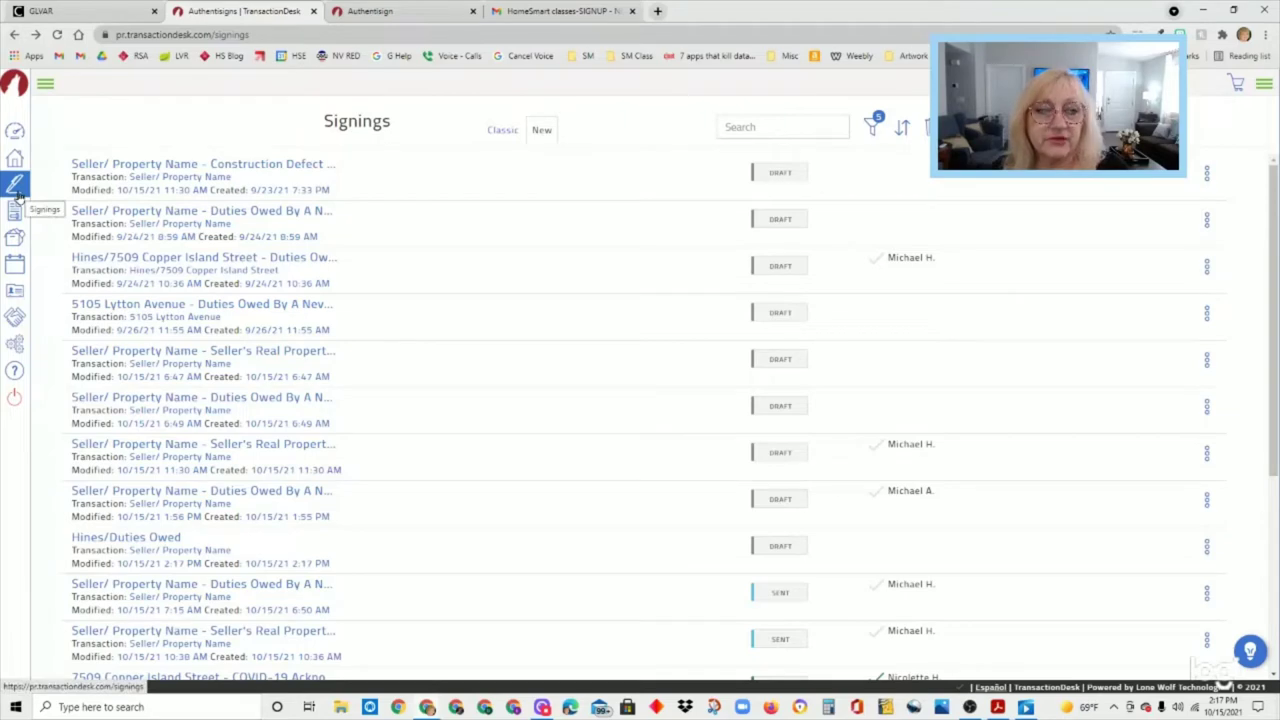
# - Go via Transactions back to the Agent Dashboard and scroll its Authentisign list
pyautogui.click(15, 160)
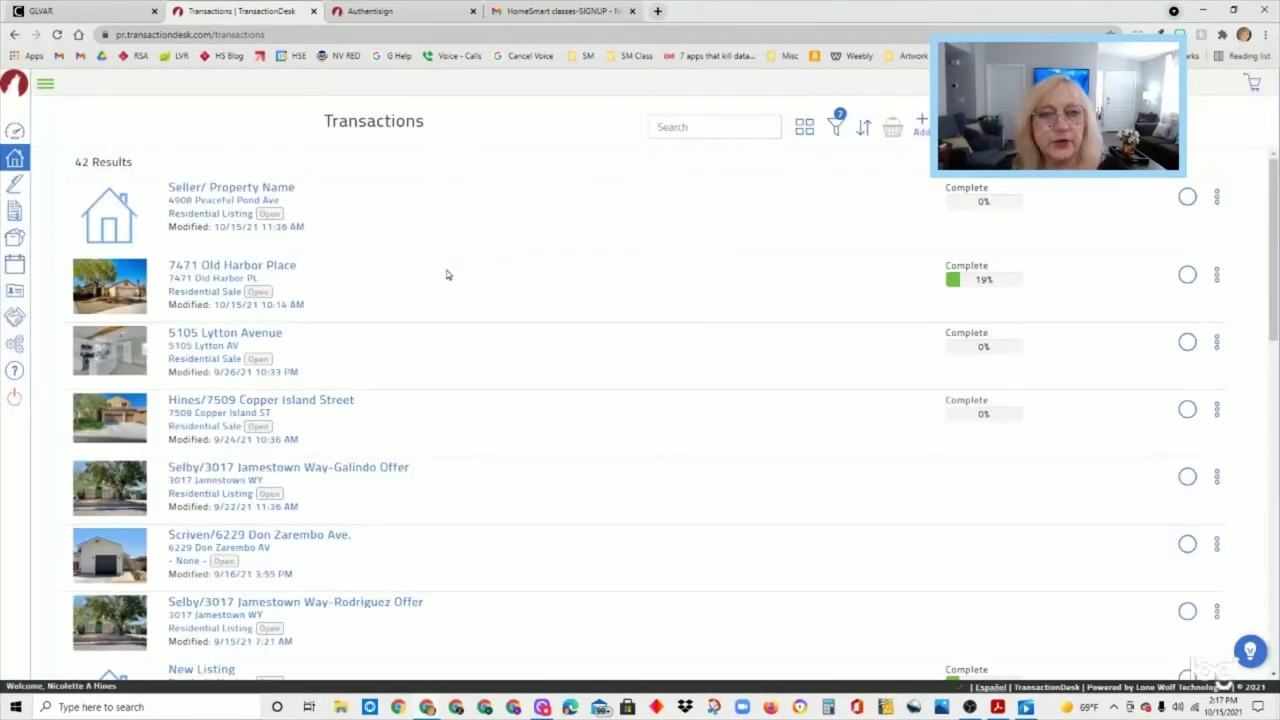
pyautogui.click(15, 131)
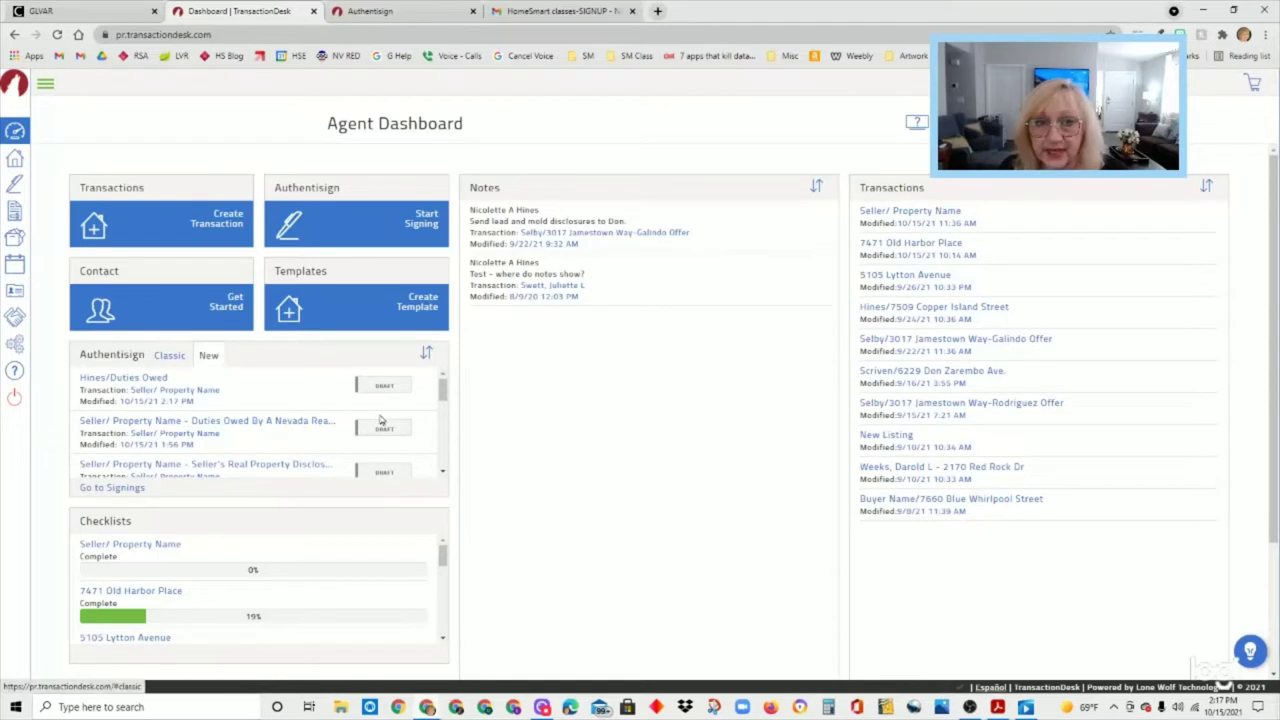
pyautogui.moveTo(445, 392); pyautogui.dragTo(445, 408)
pyautogui.scroll(-3, 445, 410)
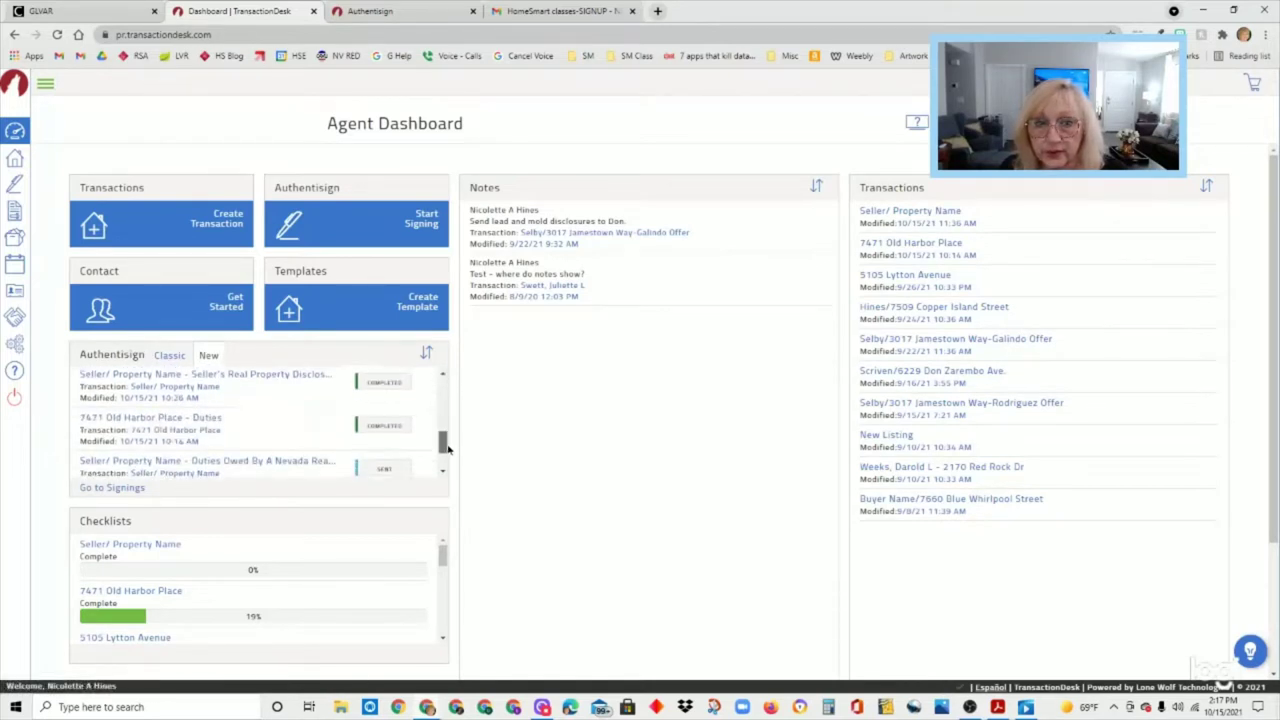
pyautogui.scroll(5, 448, 412)
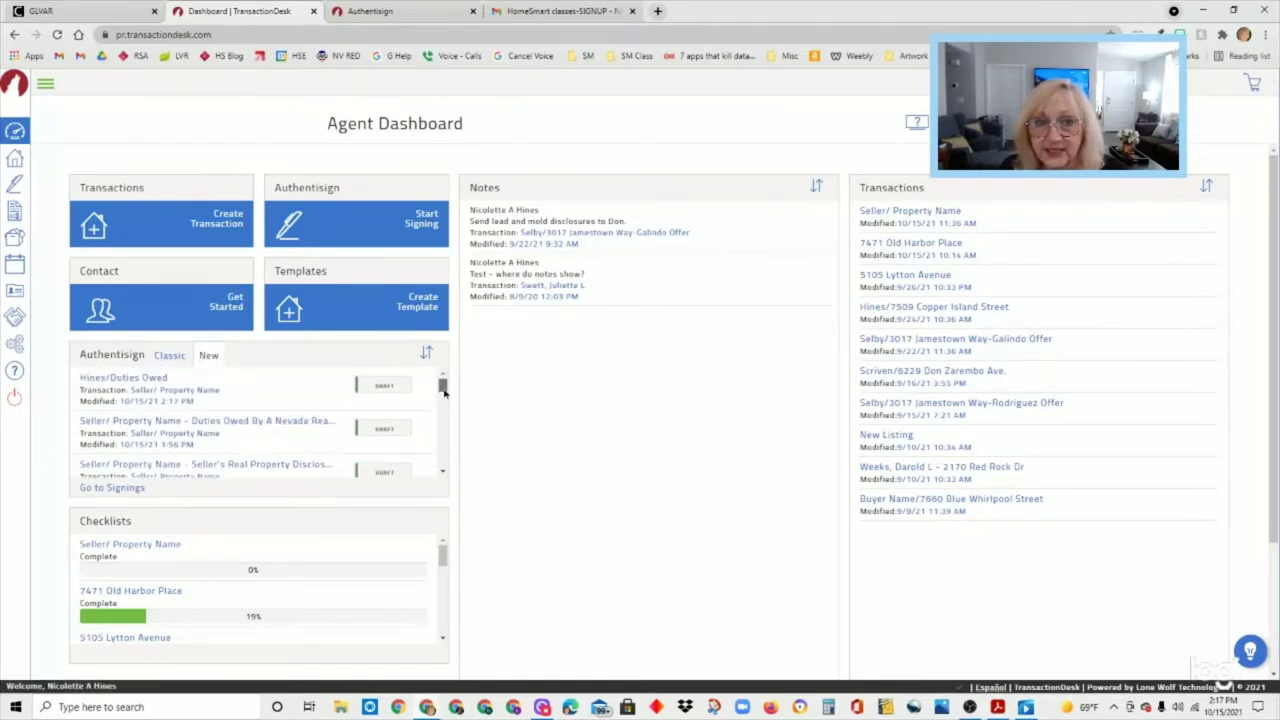
pyautogui.moveTo(444, 392)
pyautogui.mouseDown()
pyautogui.moveTo(445, 440)
pyautogui.moveTo(445, 388)
pyautogui.mouseUp()
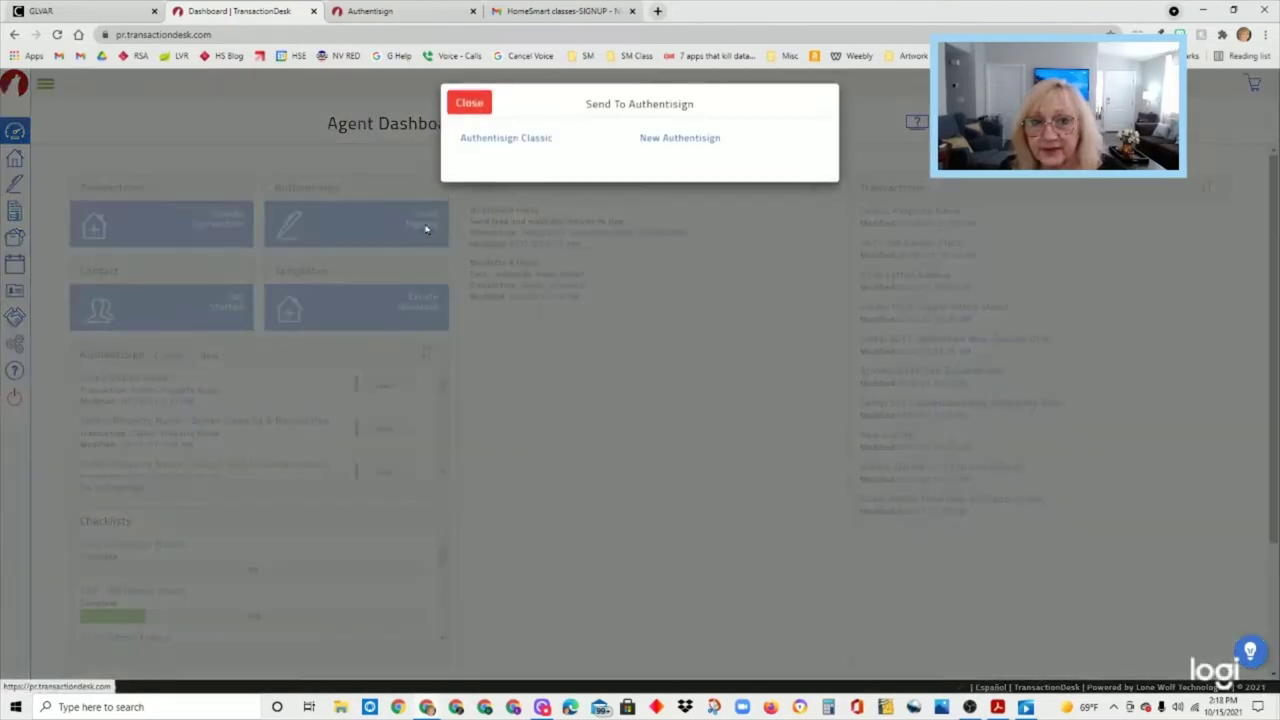
# - Start a New Authentisign signing from the dashboard, then close it without saving
pyautogui.click(426, 230)
pyautogui.click(695, 146)
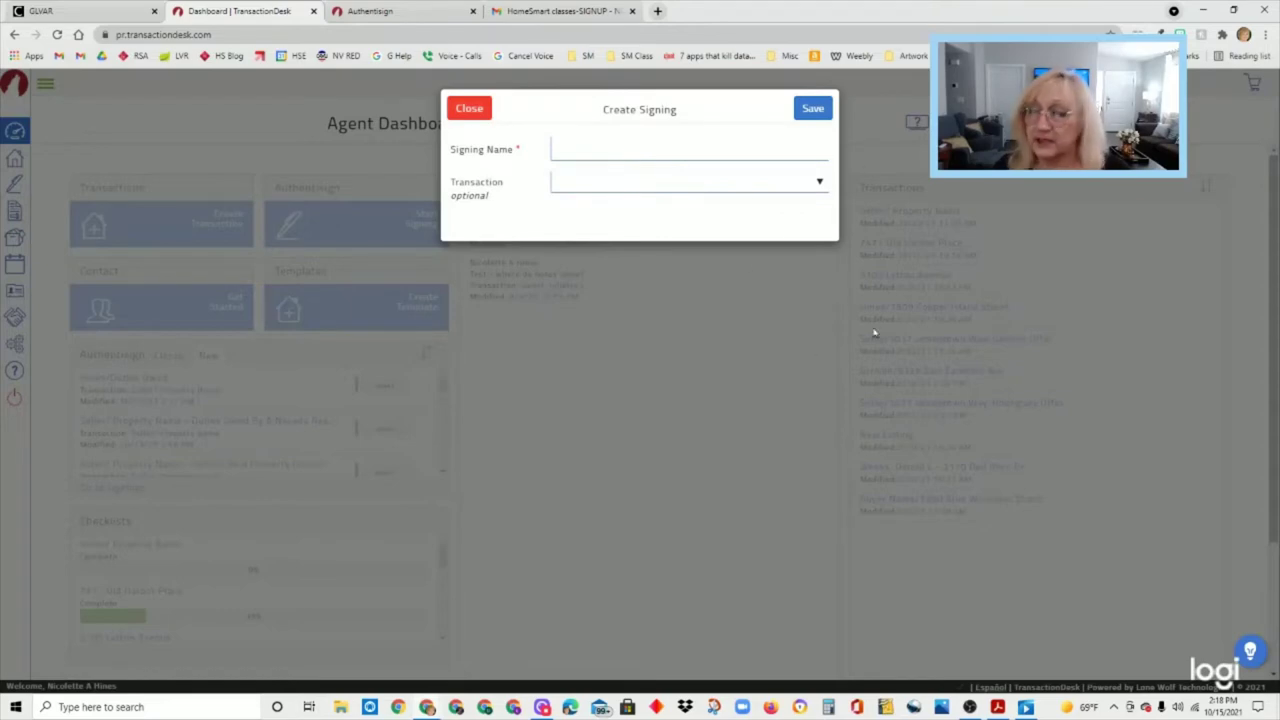
pyautogui.click(466, 112)
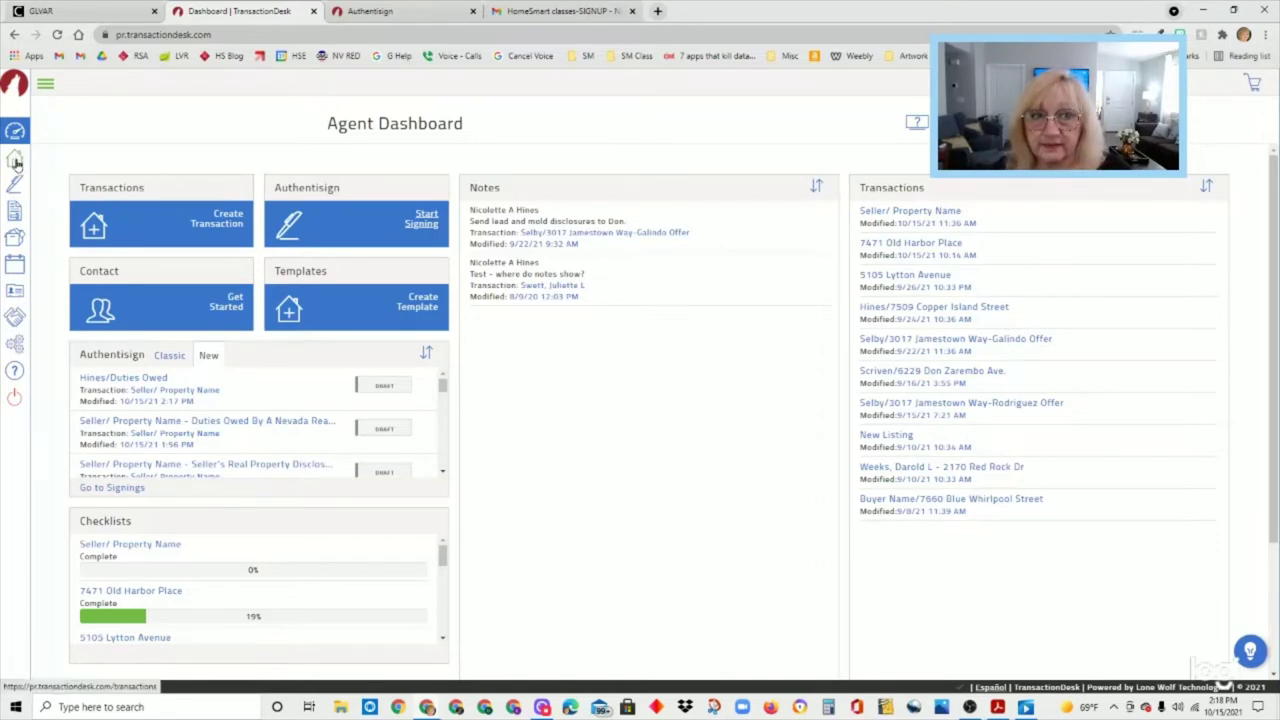
# - Open Seller/ Property Name from the Transactions list and look over its Transaction Dashboard
pyautogui.click(46, 88)
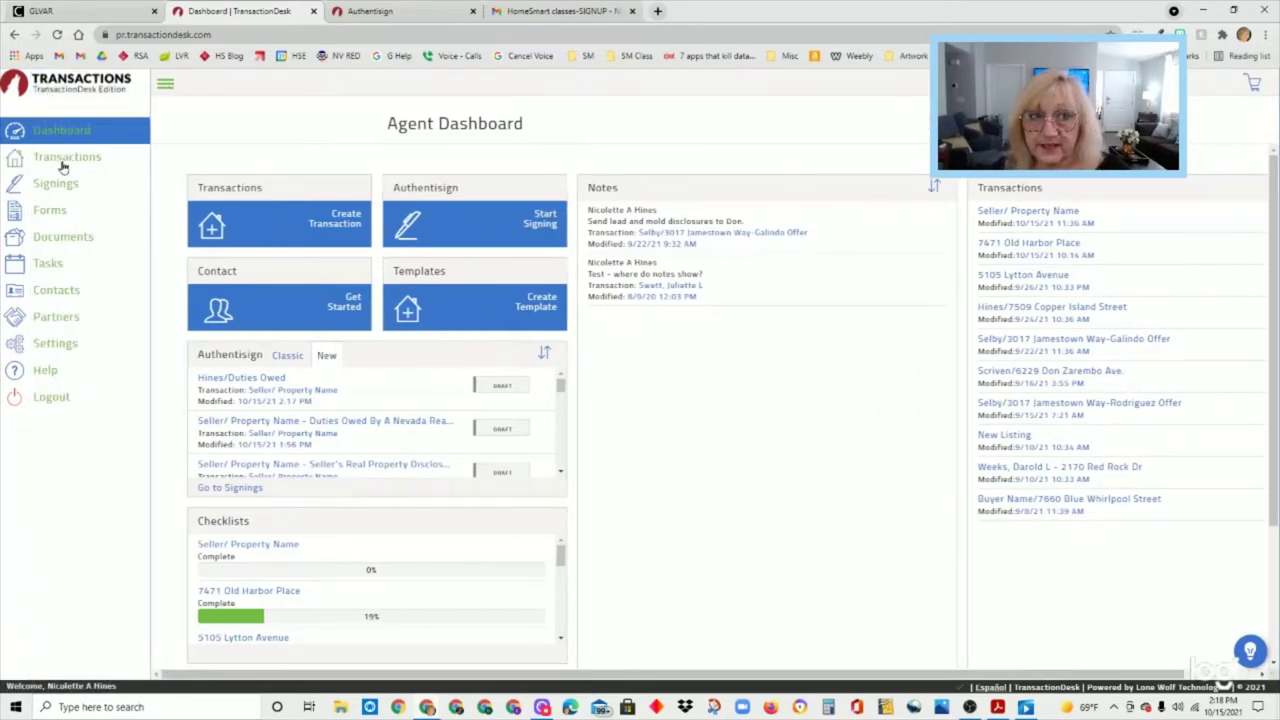
pyautogui.click(166, 84)
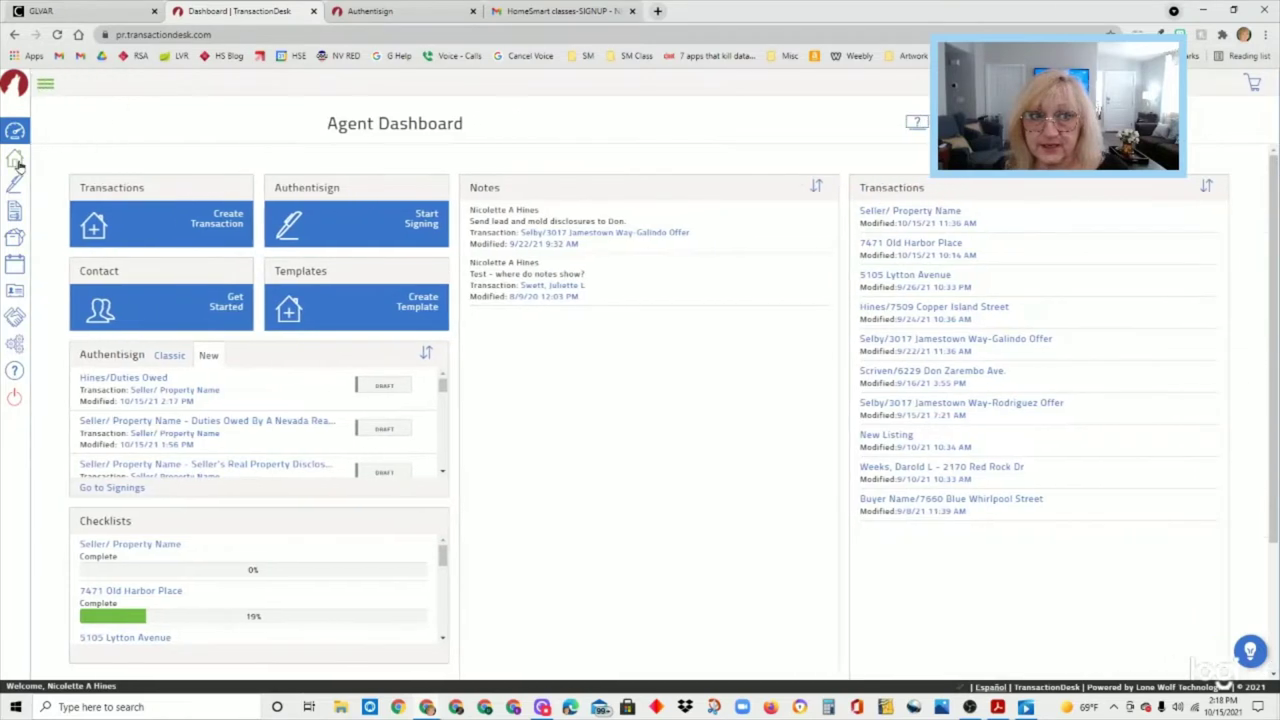
pyautogui.click(15, 160)
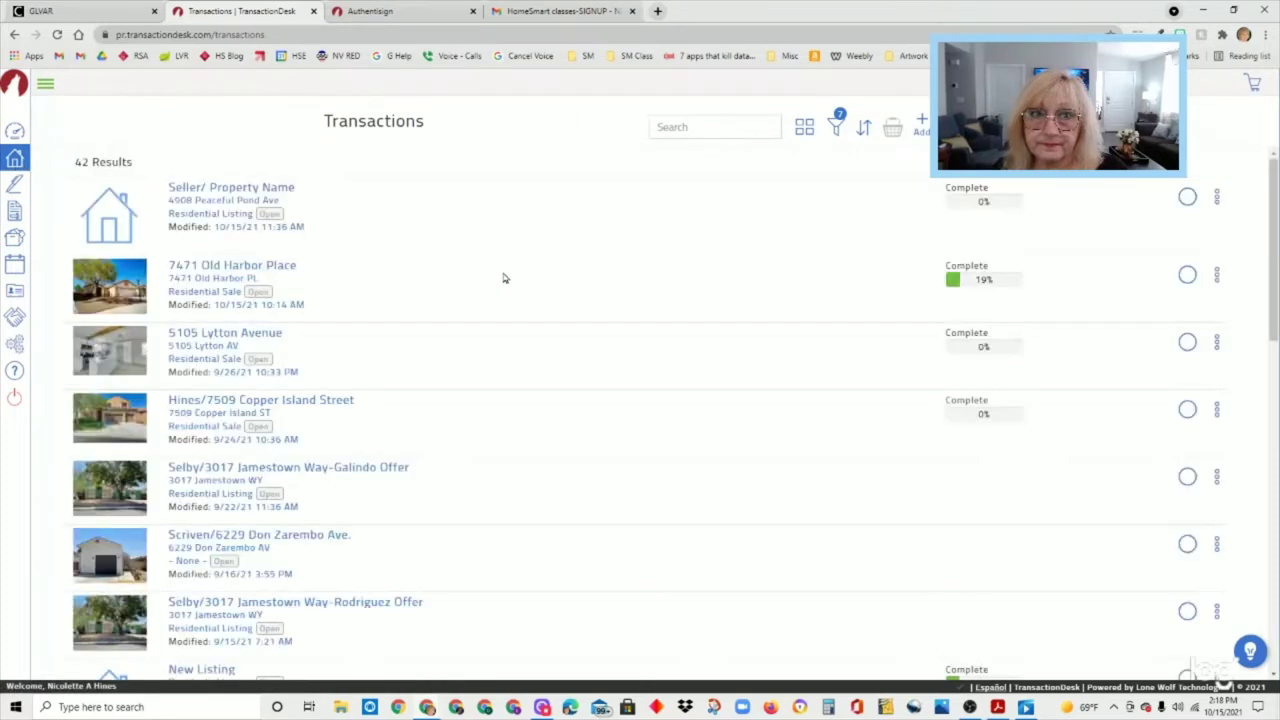
pyautogui.click(245, 190)
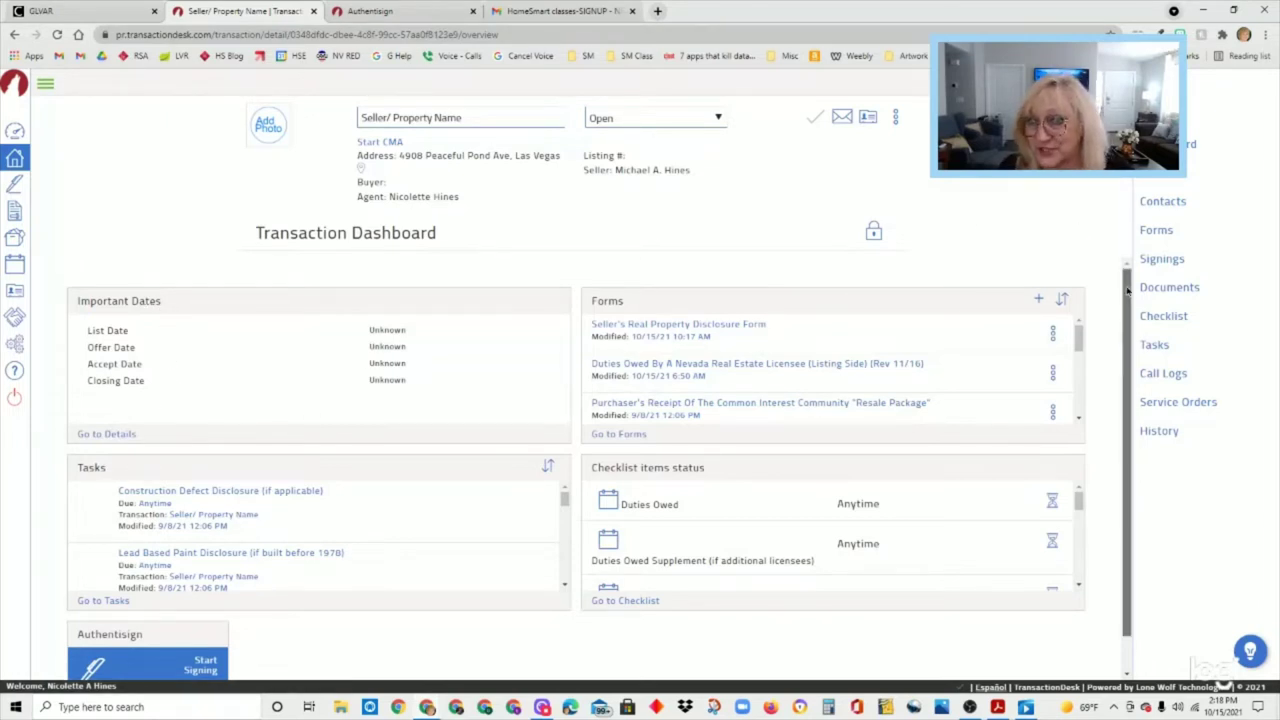
pyautogui.moveTo(1129, 315); pyautogui.dragTo(1131, 377)
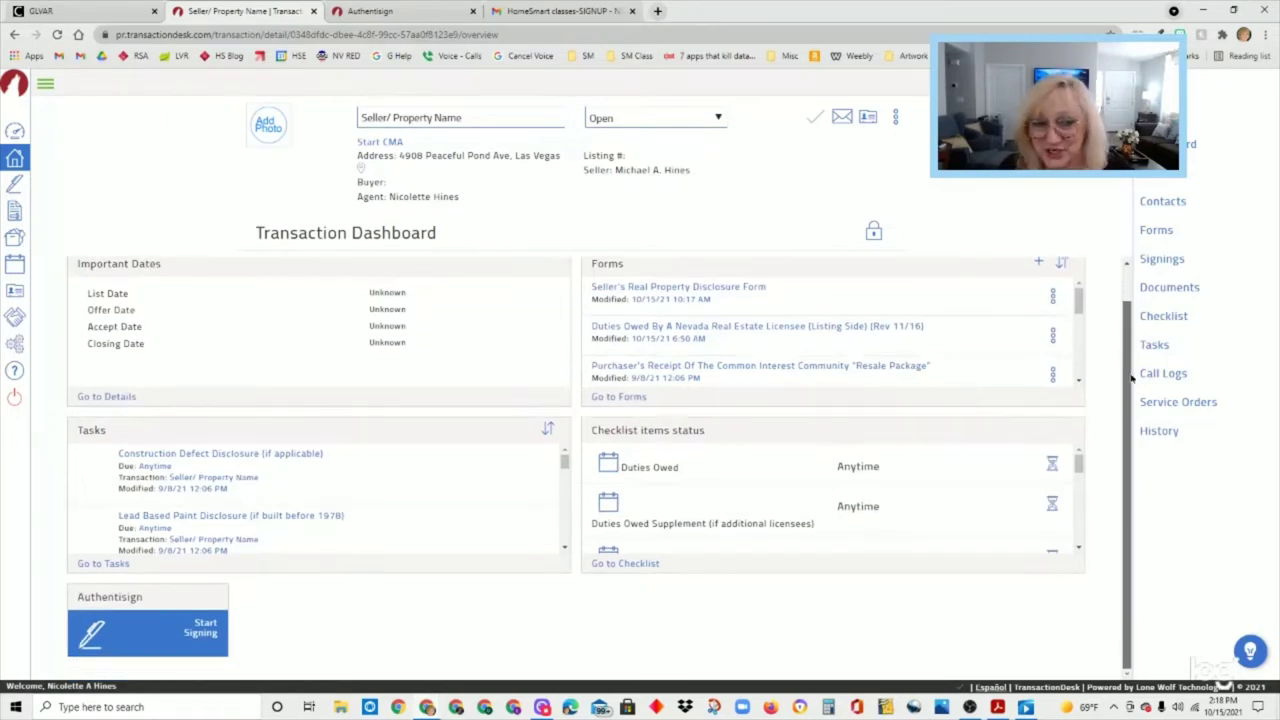
pyautogui.click(200, 640)
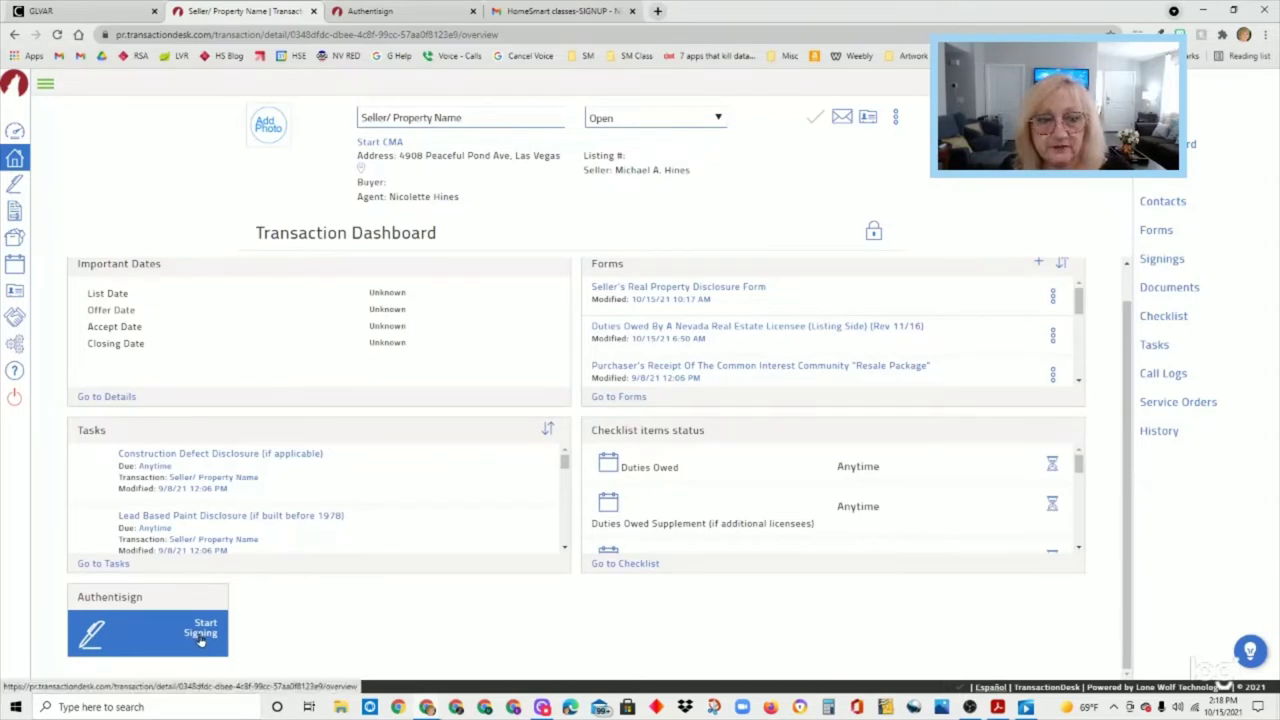
pyautogui.click(200, 640)
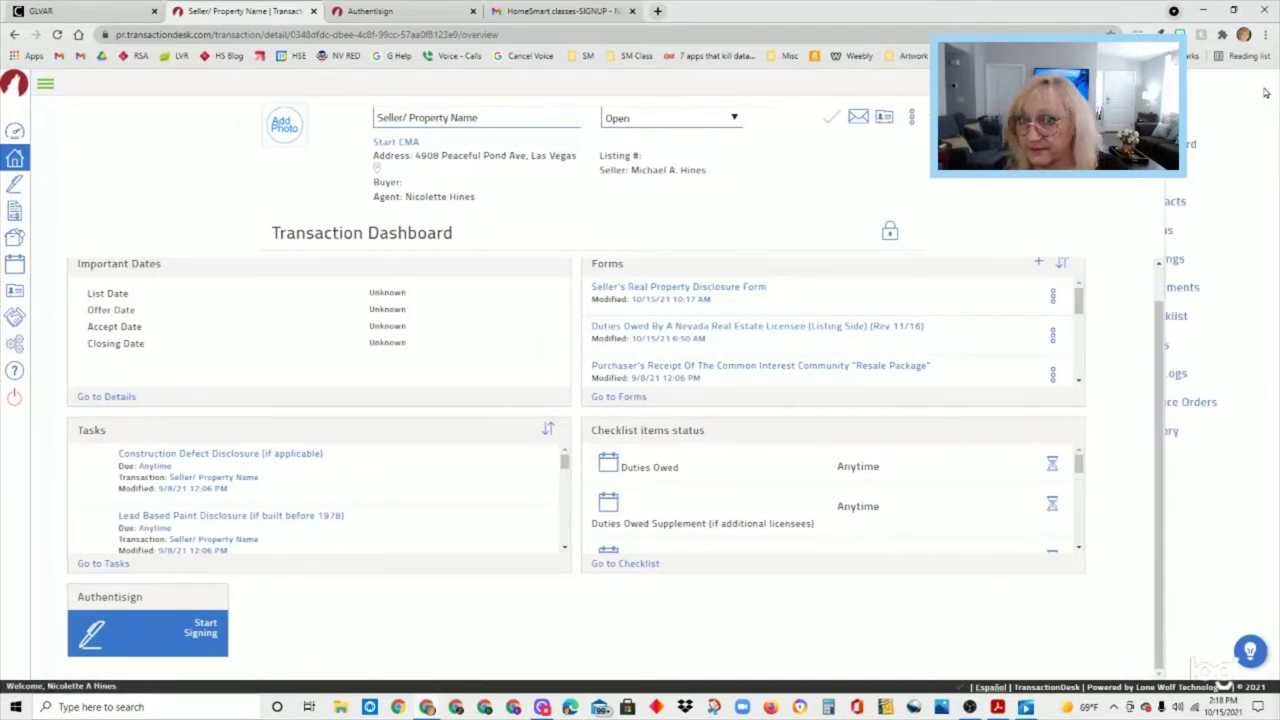
pyautogui.click(1162, 260)
pyautogui.click(1162, 260)
pyautogui.click(1162, 260)
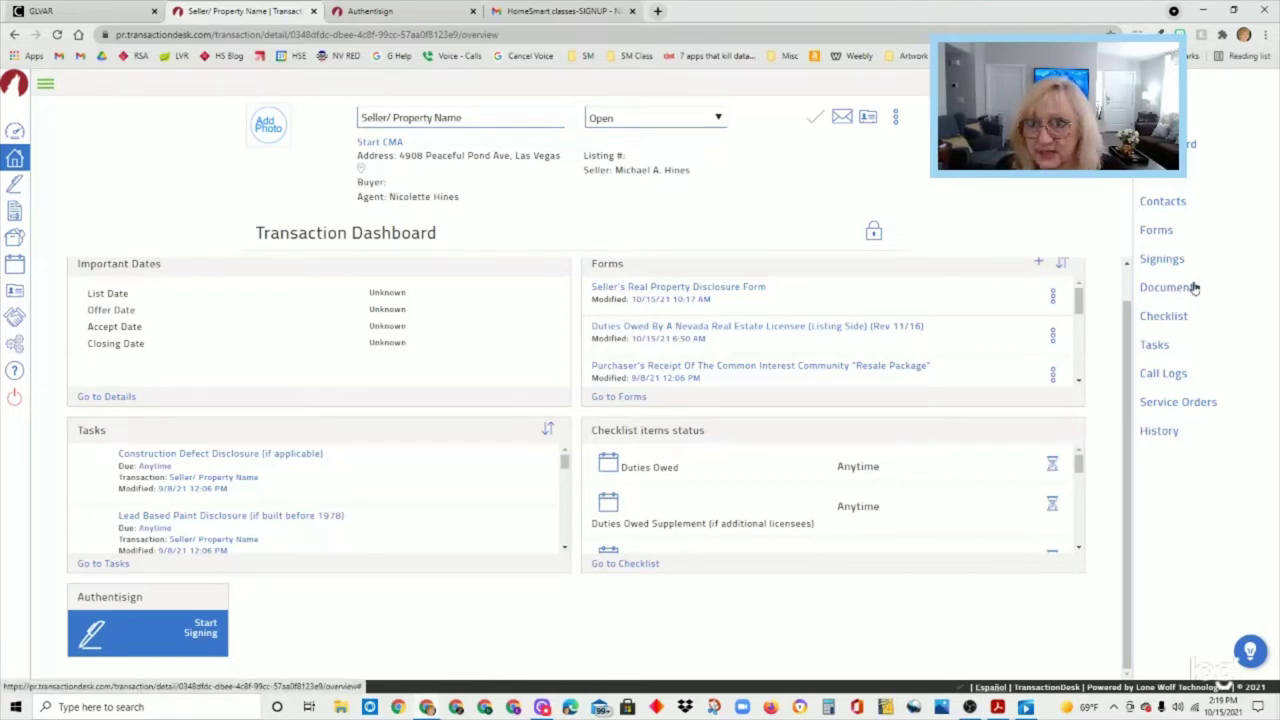
# - On the Forms list, tick Duties Owed, Consent To Act and Exclusive Authorization
pyautogui.click(1155, 231)
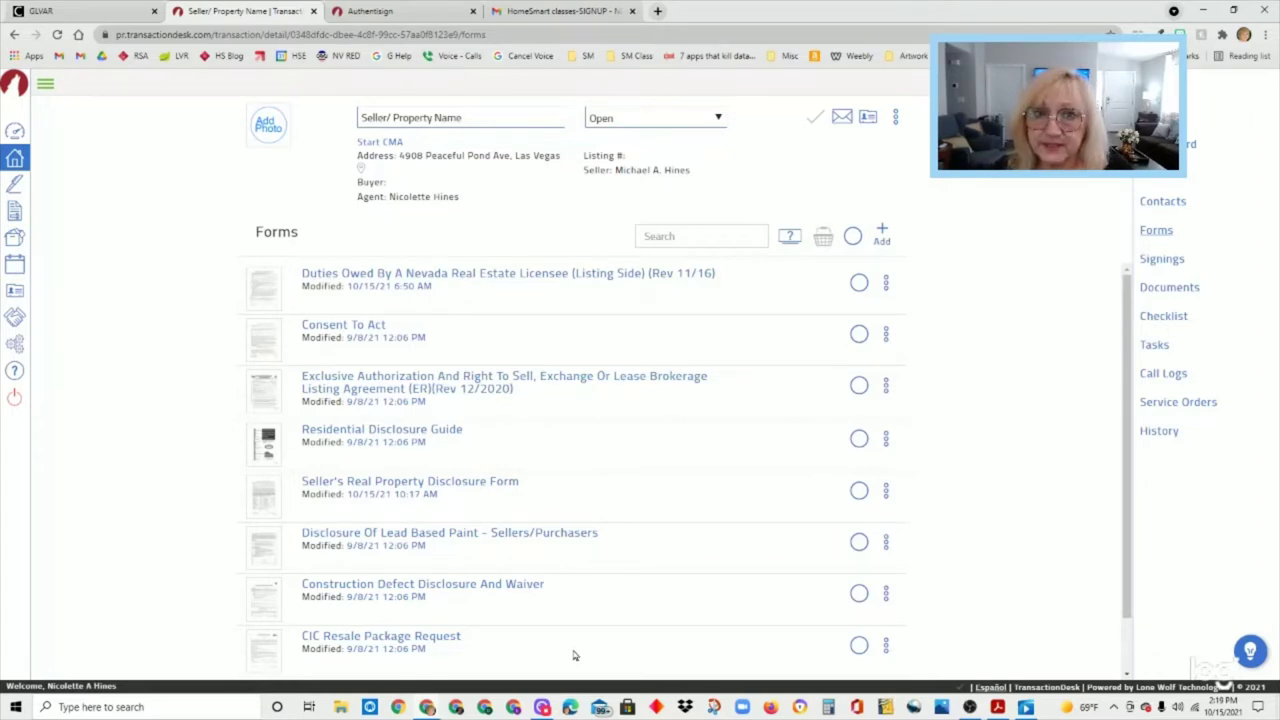
pyautogui.click(886, 284)
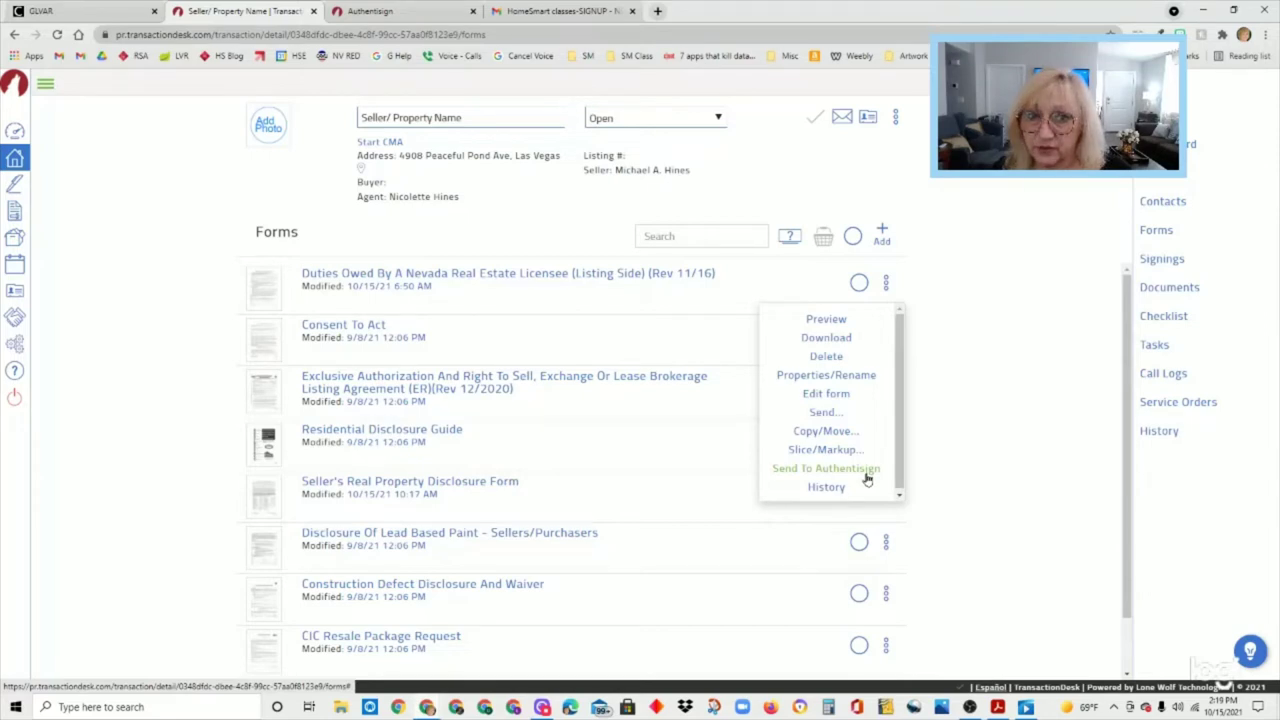
pyautogui.click(945, 199)
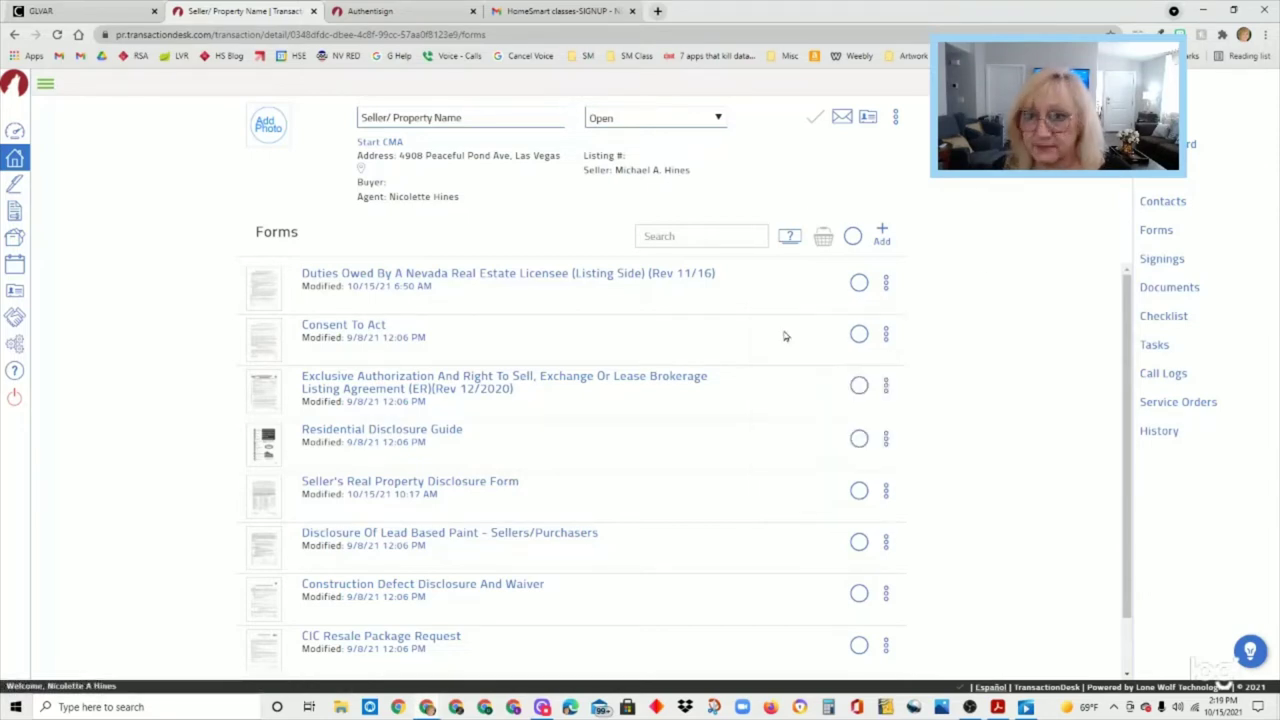
pyautogui.click(859, 283)
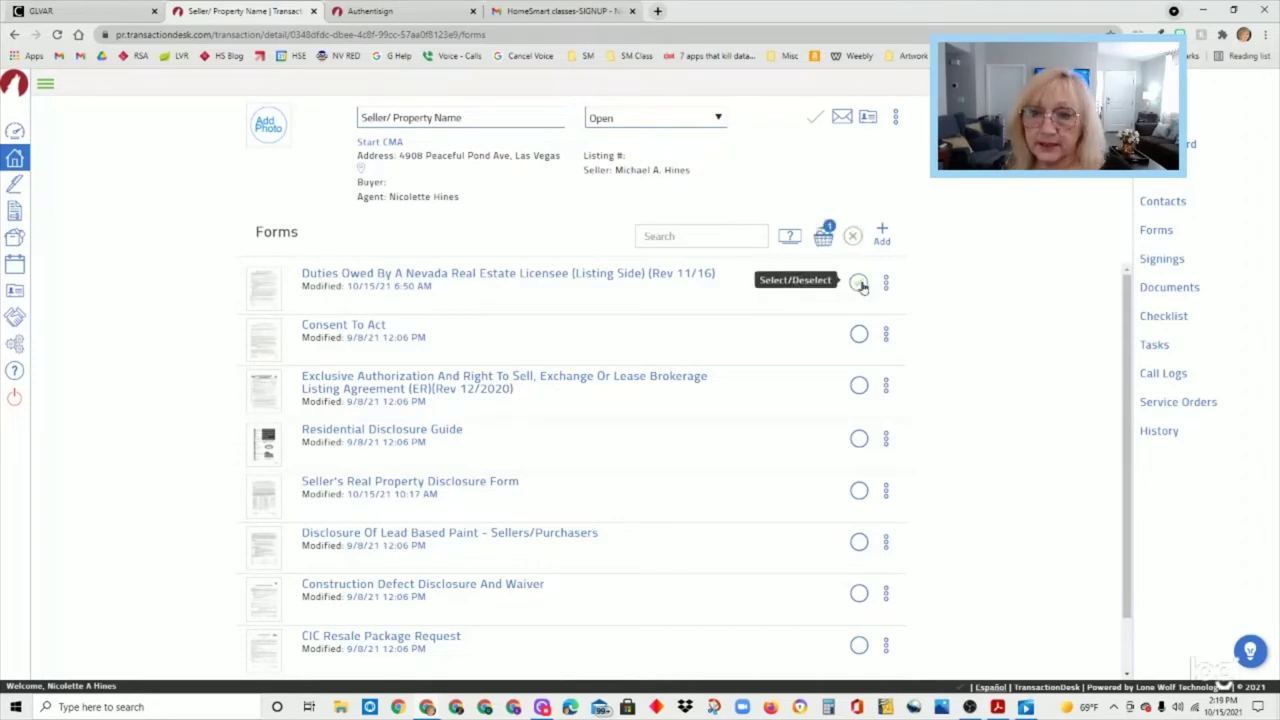
pyautogui.click(859, 334)
pyautogui.click(859, 387)
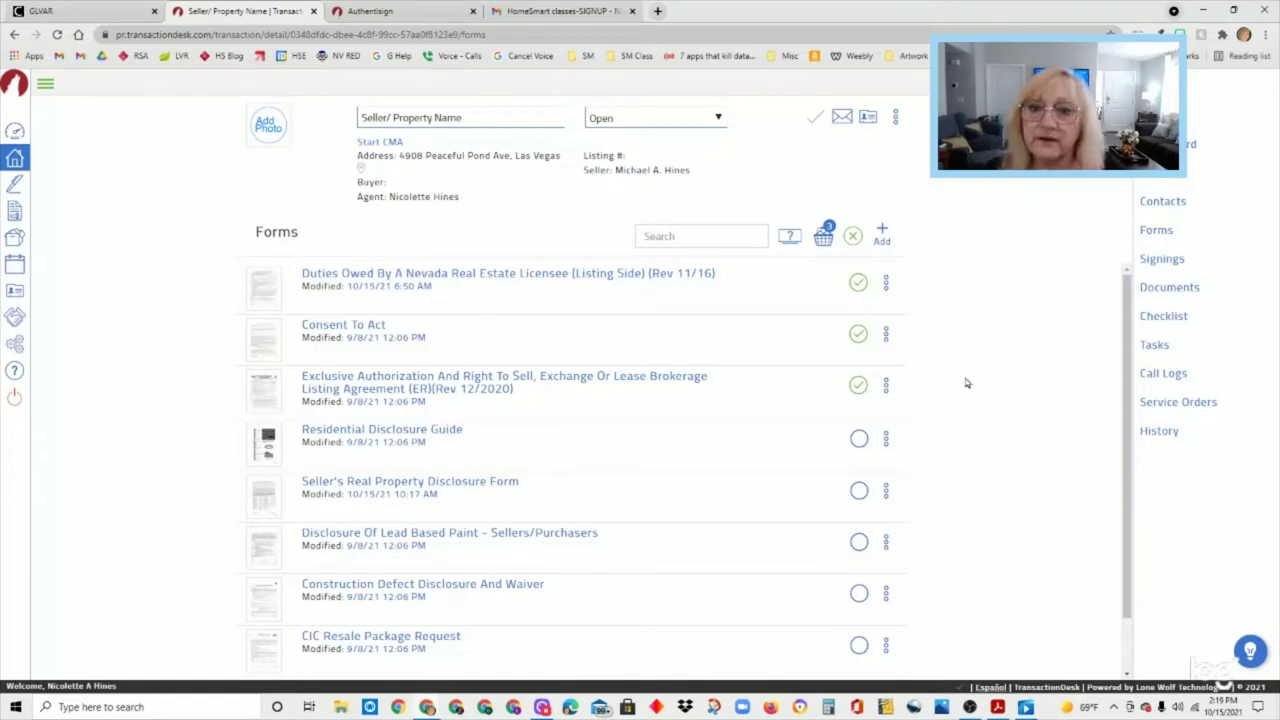
# - From the basket, send the three selected forms to a New Authentisign signing
pyautogui.click(824, 238)
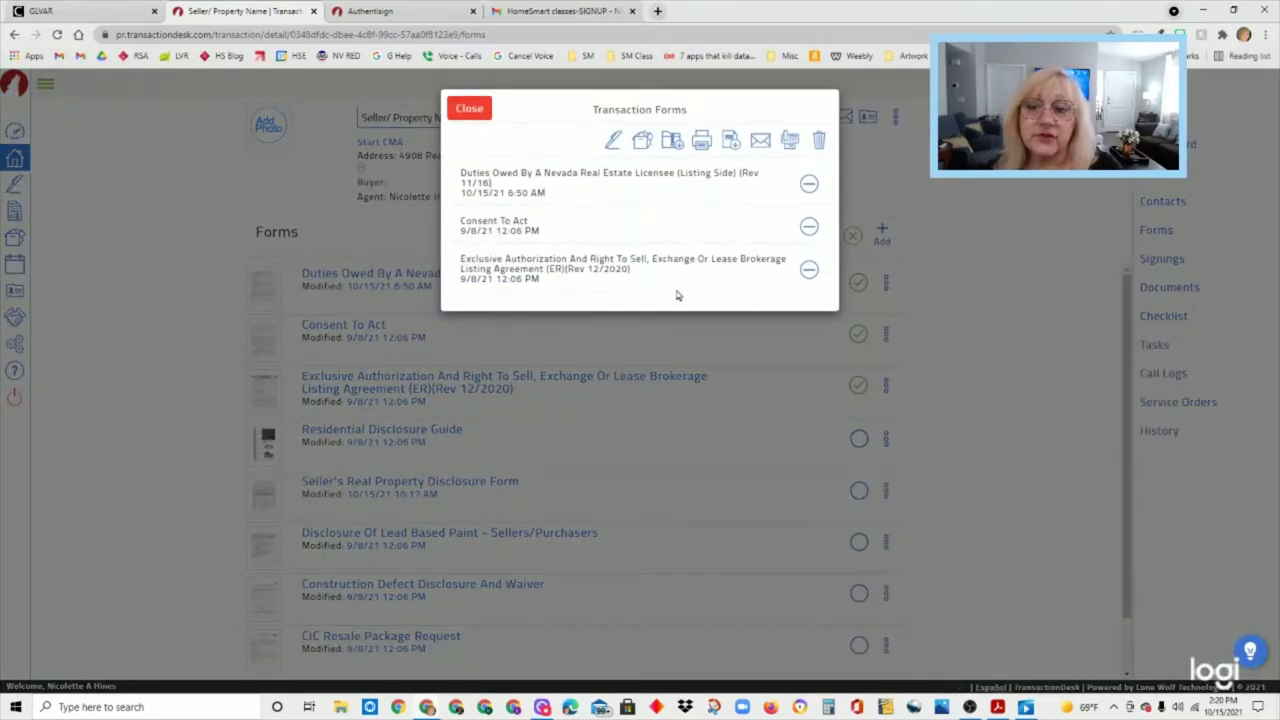
pyautogui.click(612, 150)
pyautogui.click(701, 144)
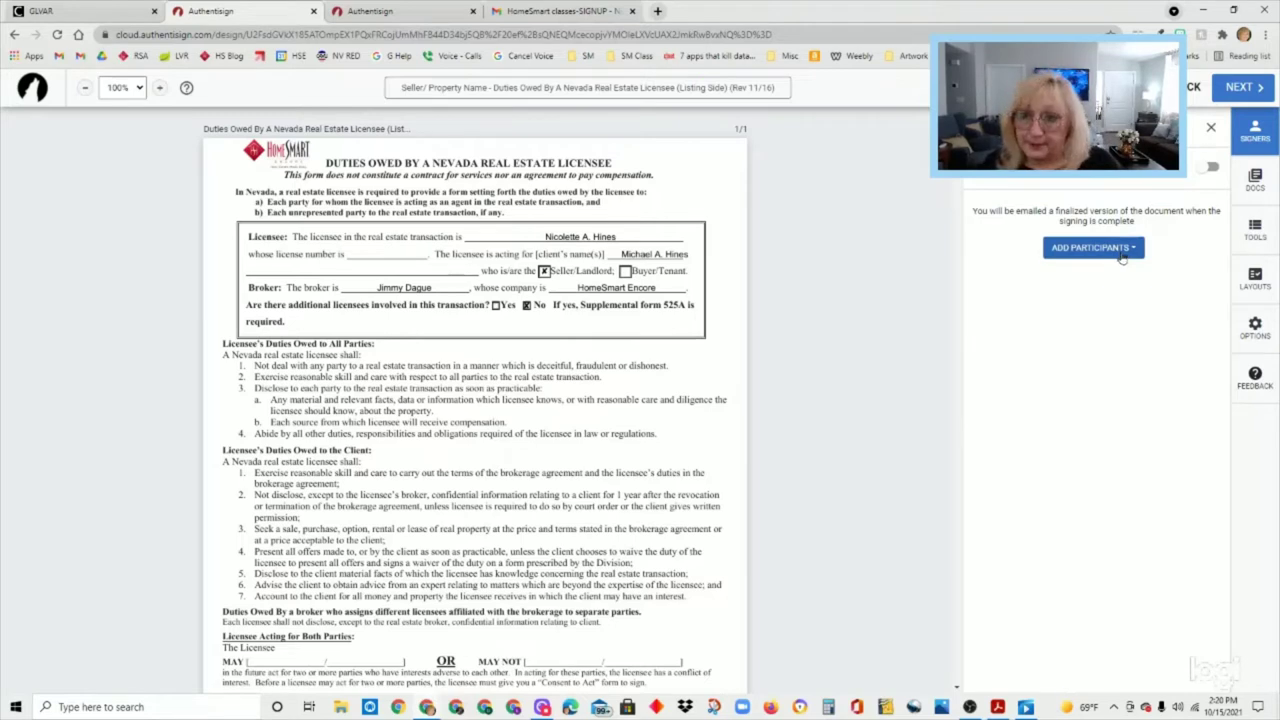
# - Search contacts for the seller, add them as a signer, and open the DOCS list
pyautogui.click(1122, 258)
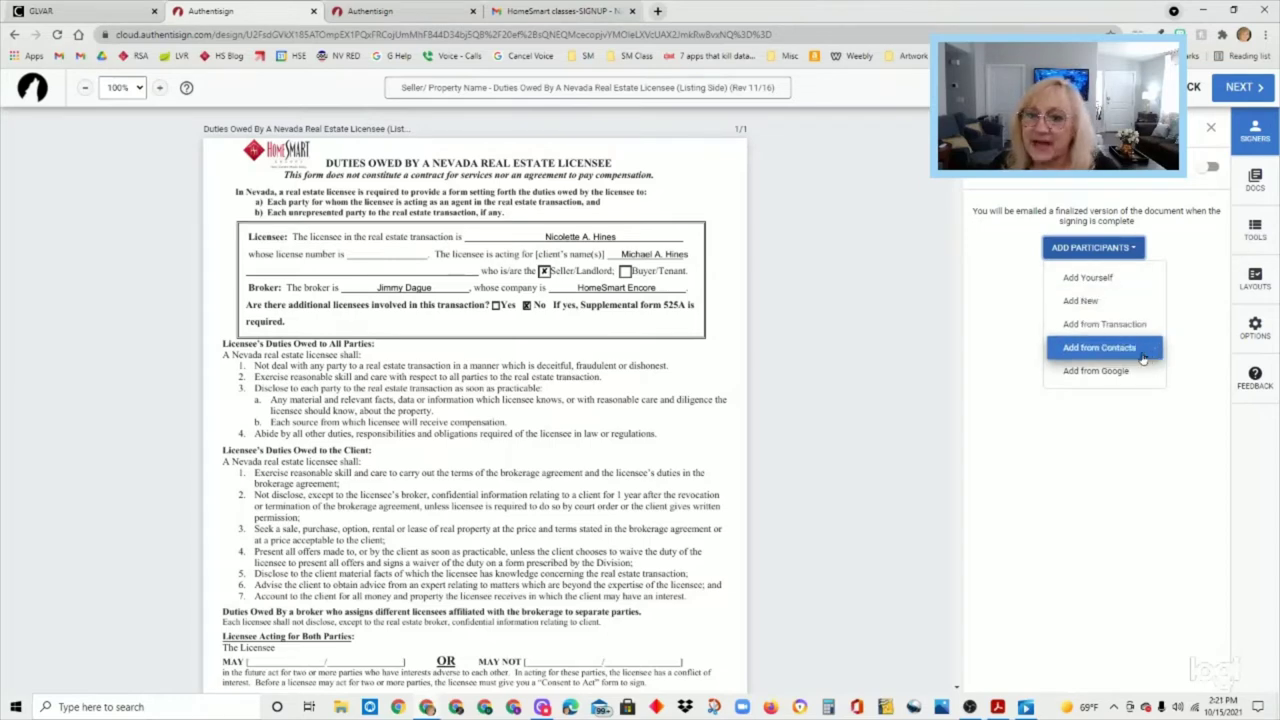
pyautogui.click(1141, 352)
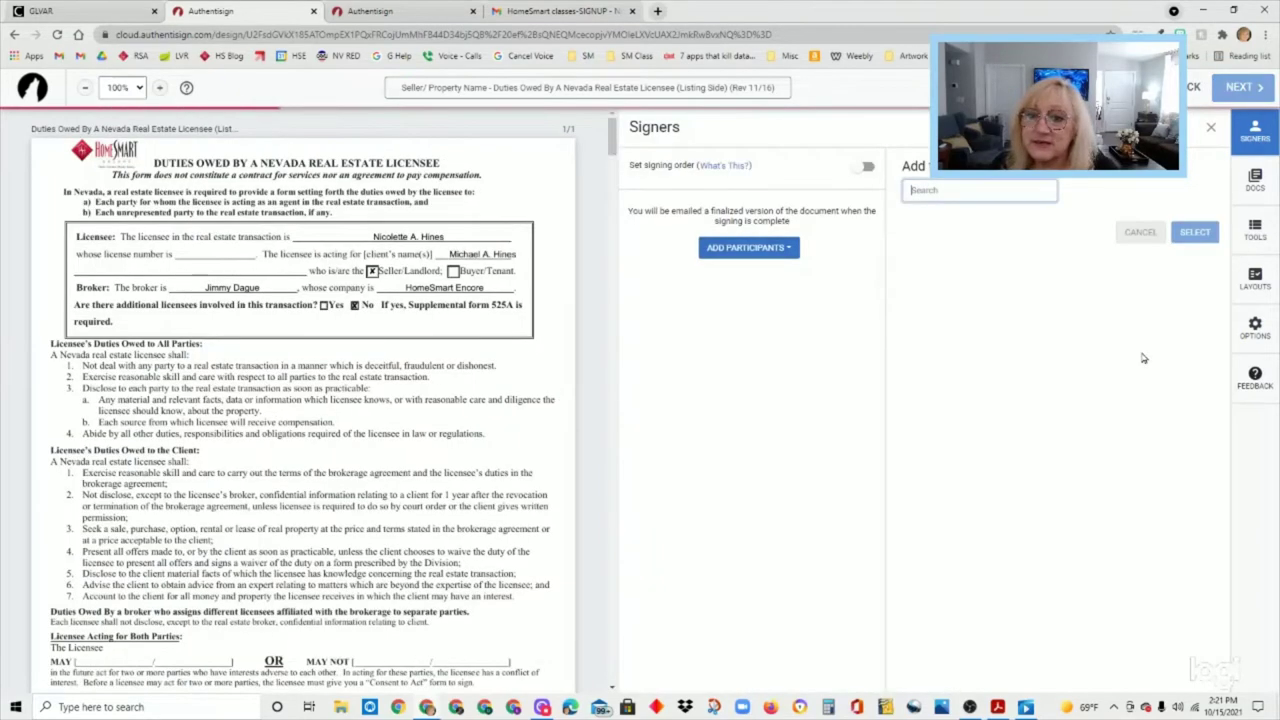
pyautogui.click(978, 191)
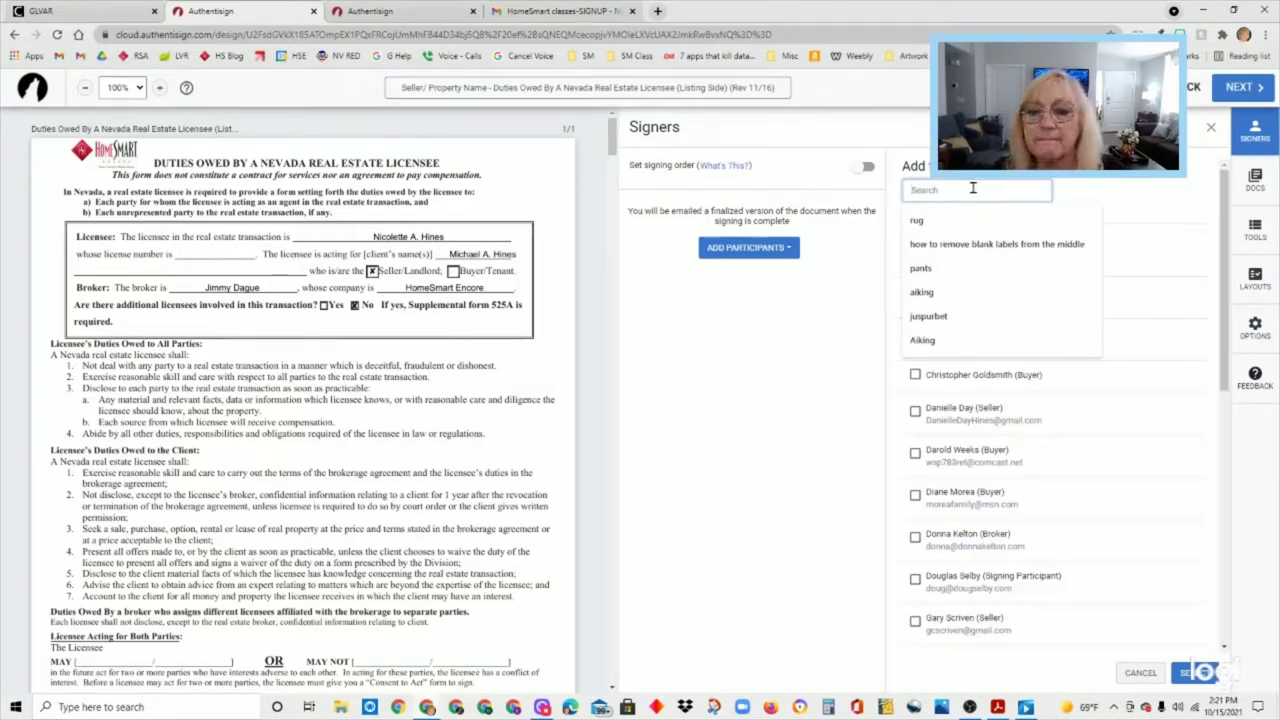
pyautogui.write('Michael')
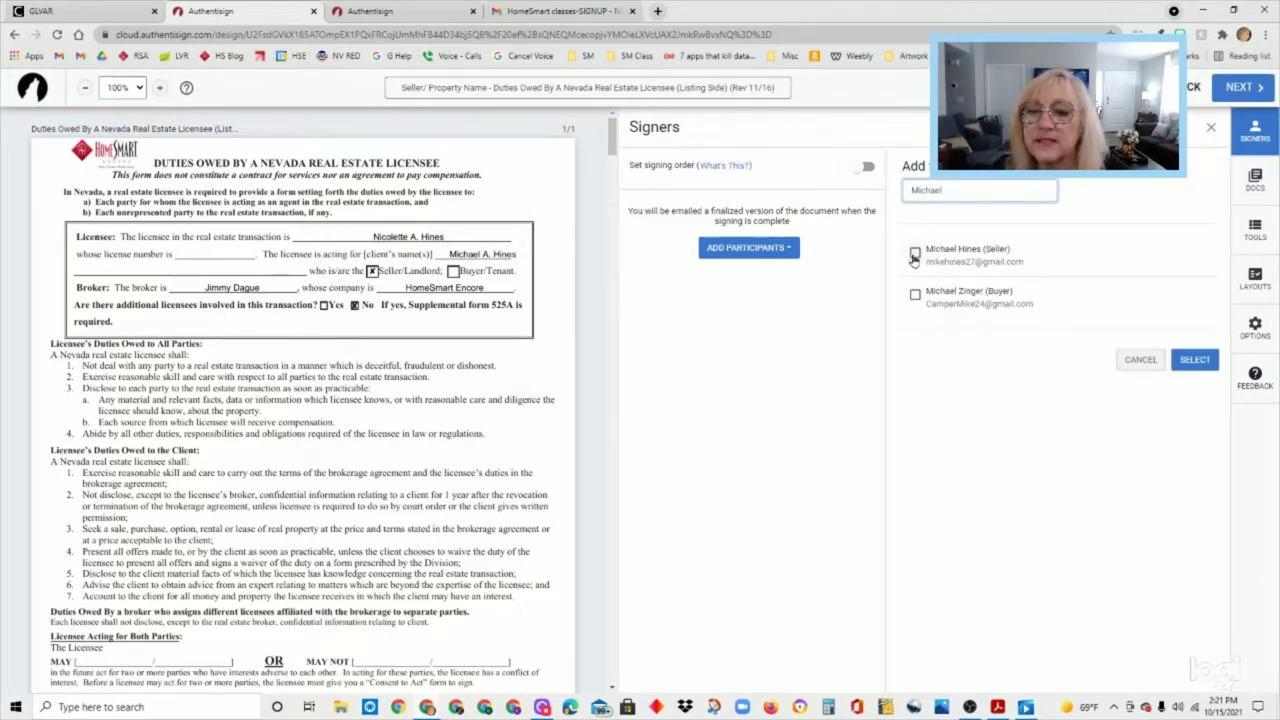
pyautogui.click(915, 252)
pyautogui.click(1203, 366)
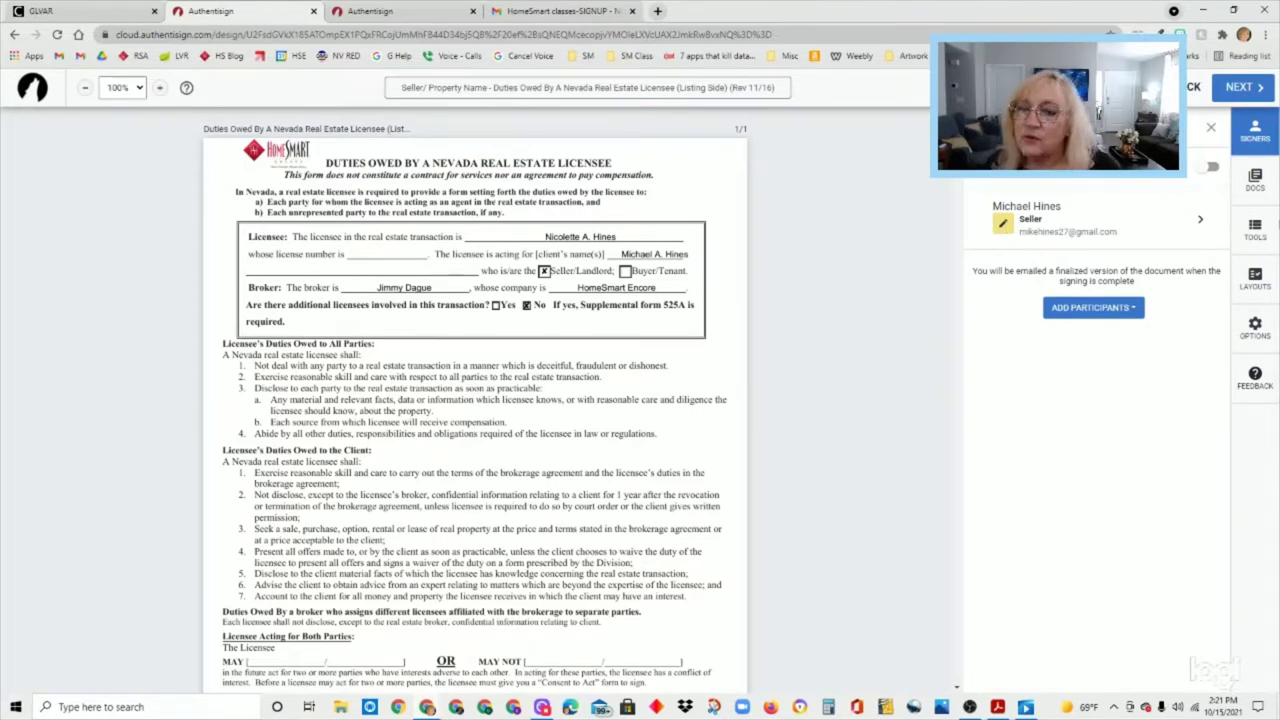
pyautogui.click(1268, 195)
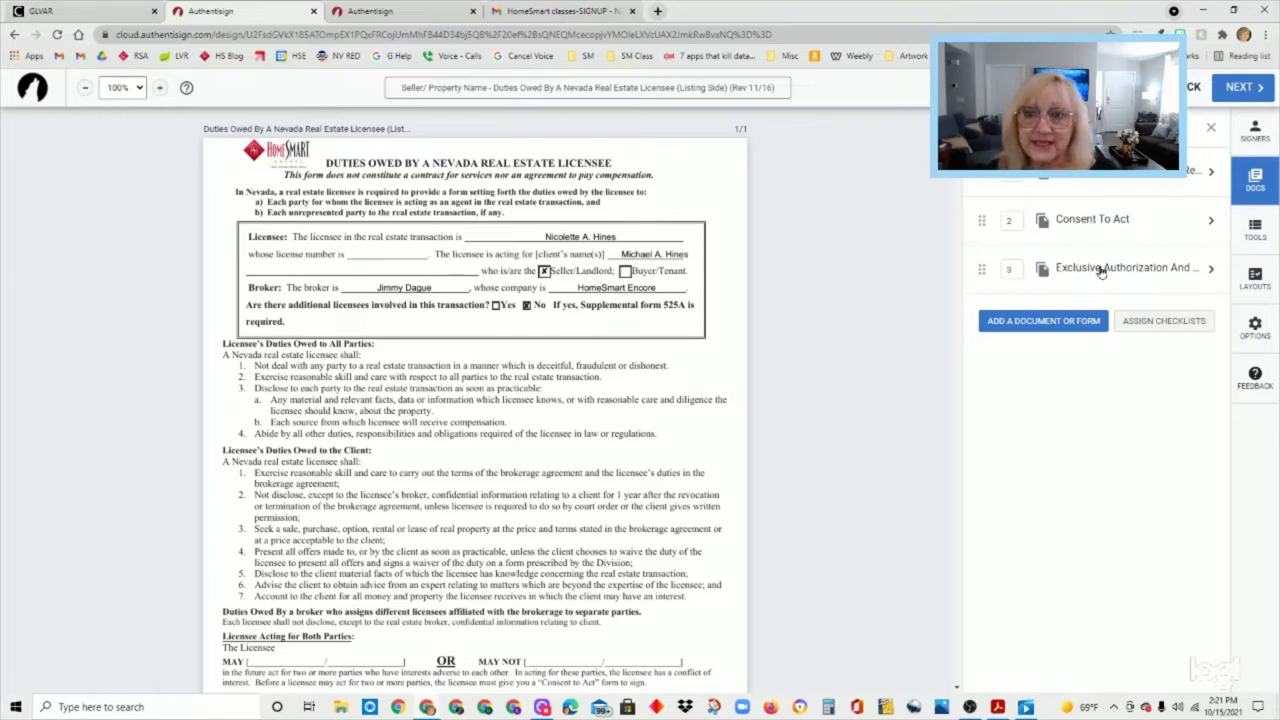
# - Browse addable forms and Consent To Act details without adding any, then close the Documents panel
pyautogui.click(1058, 331)
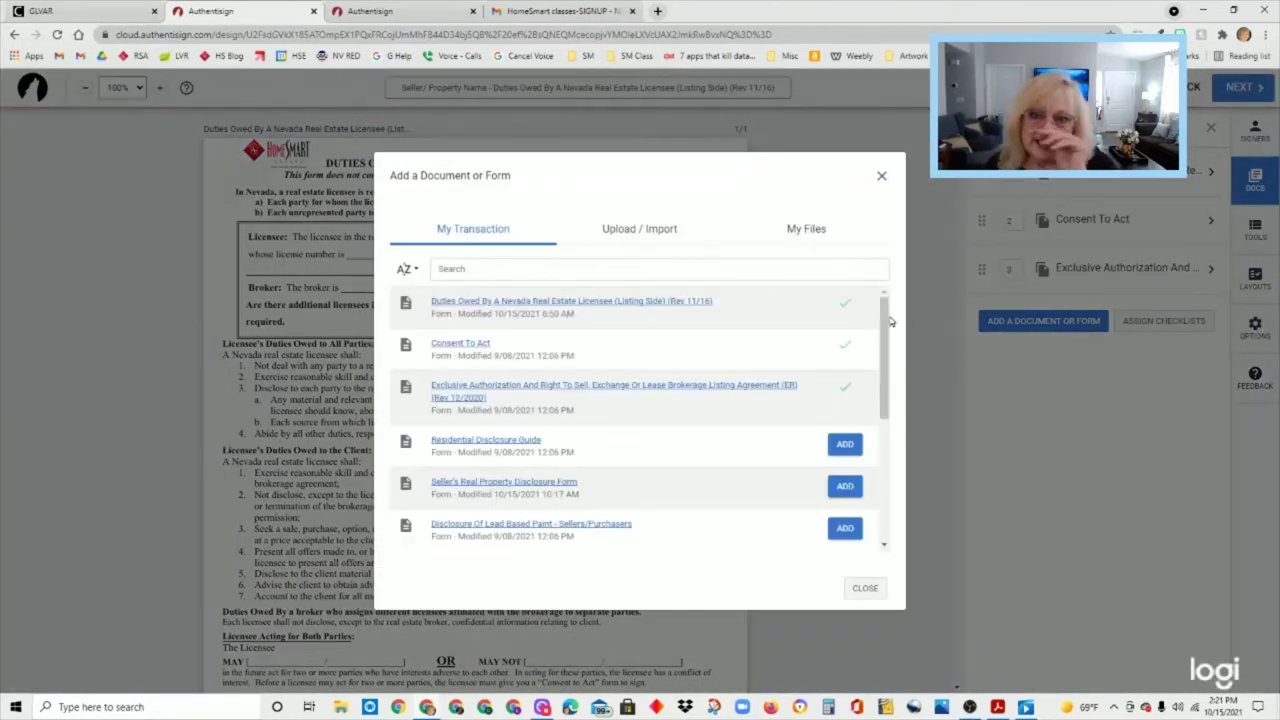
pyautogui.moveTo(884, 313)
pyautogui.mouseDown()
pyautogui.moveTo(876, 435)
pyautogui.moveTo(884, 308)
pyautogui.moveTo(887, 387)
pyautogui.moveTo(886, 329)
pyautogui.mouseUp()
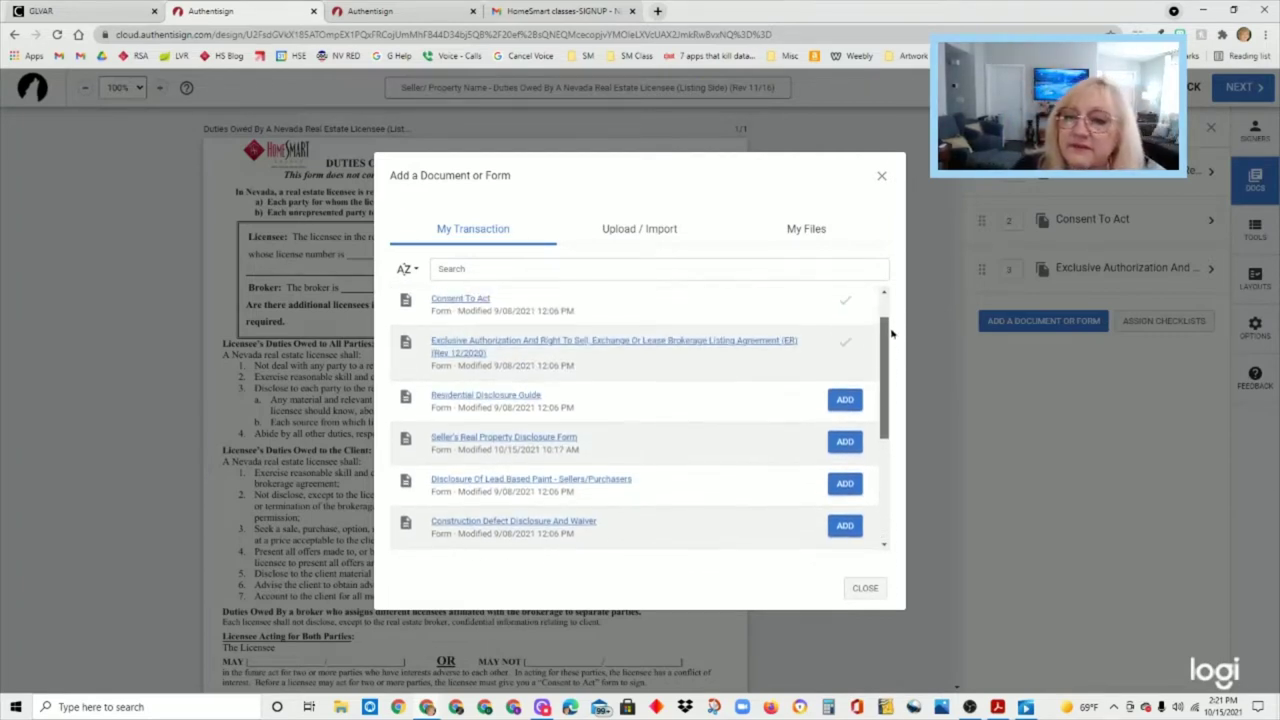
pyautogui.click(882, 177)
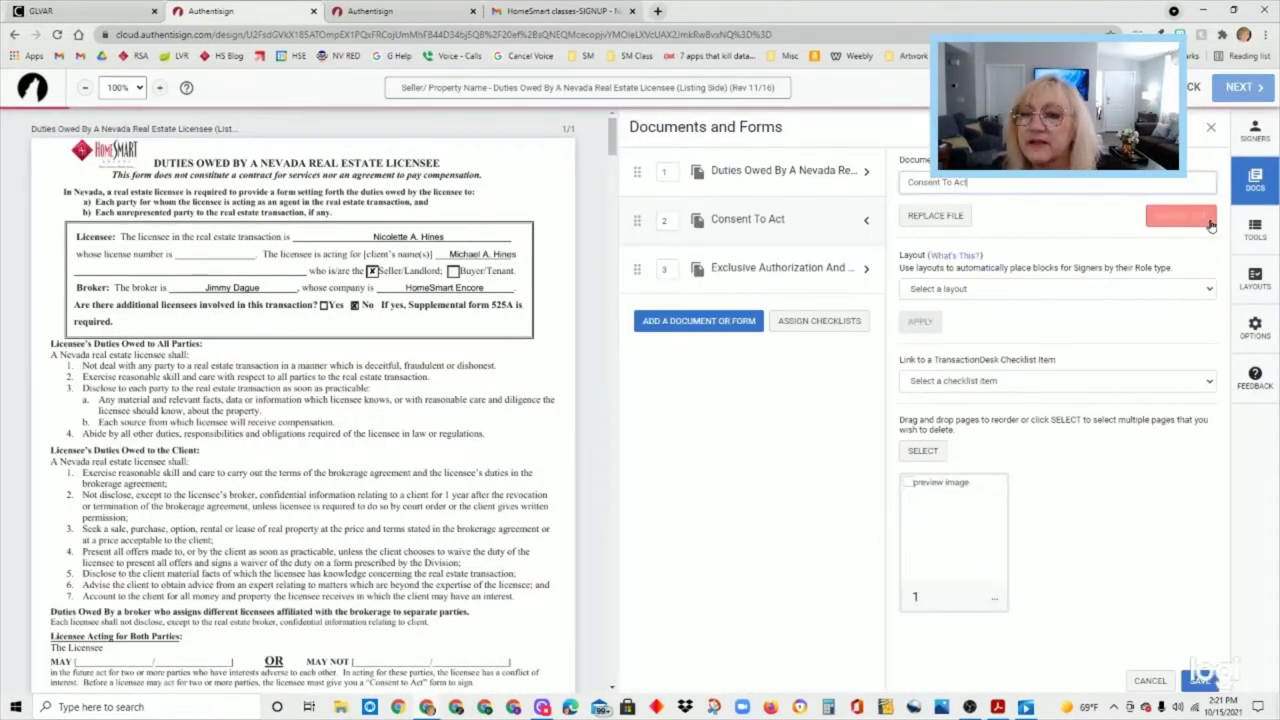
pyautogui.click(1210, 219)
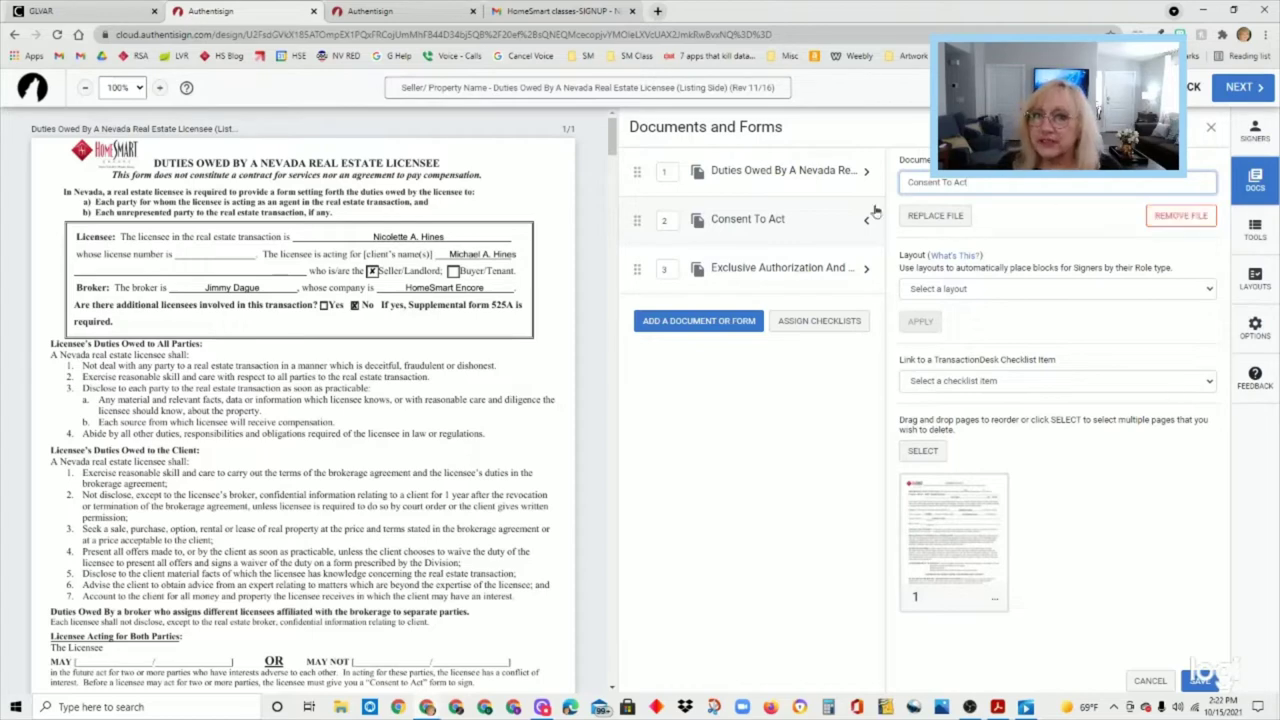
pyautogui.click(1212, 128)
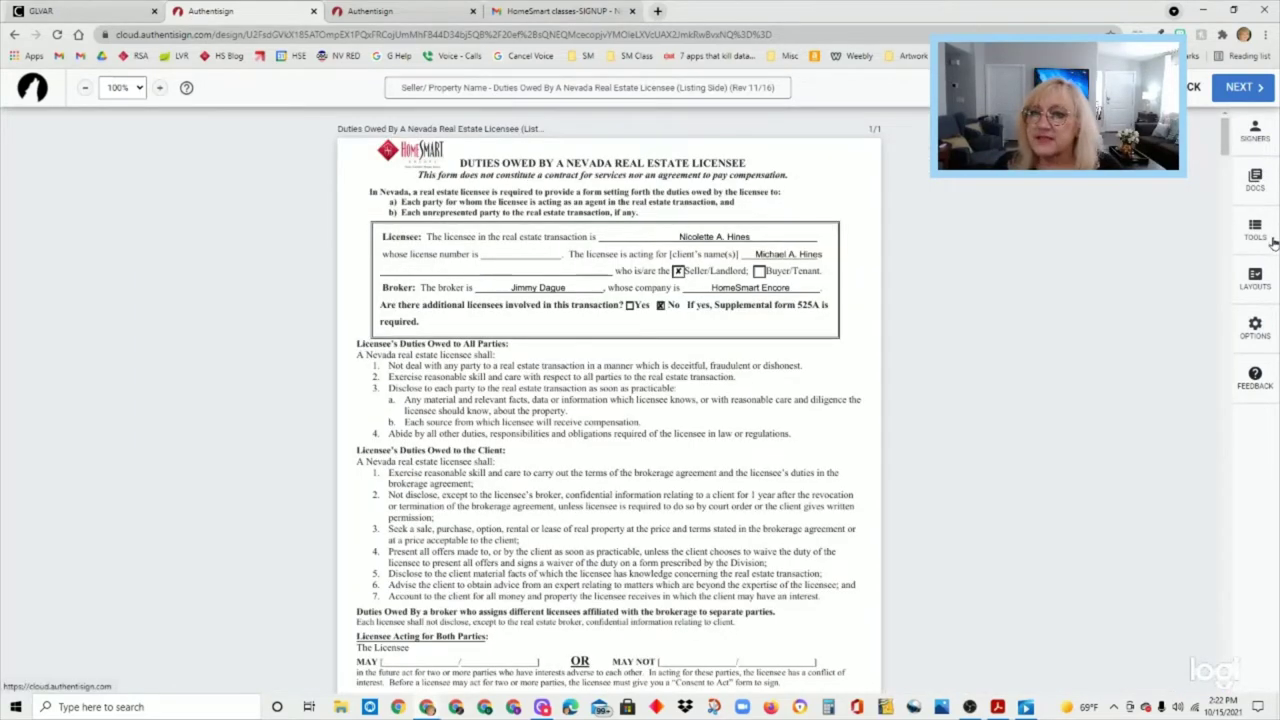
# - Review the TOOLS signer fields while scrolling Duties Owed, then switch to LAYOUTS
pyautogui.click(1267, 239)
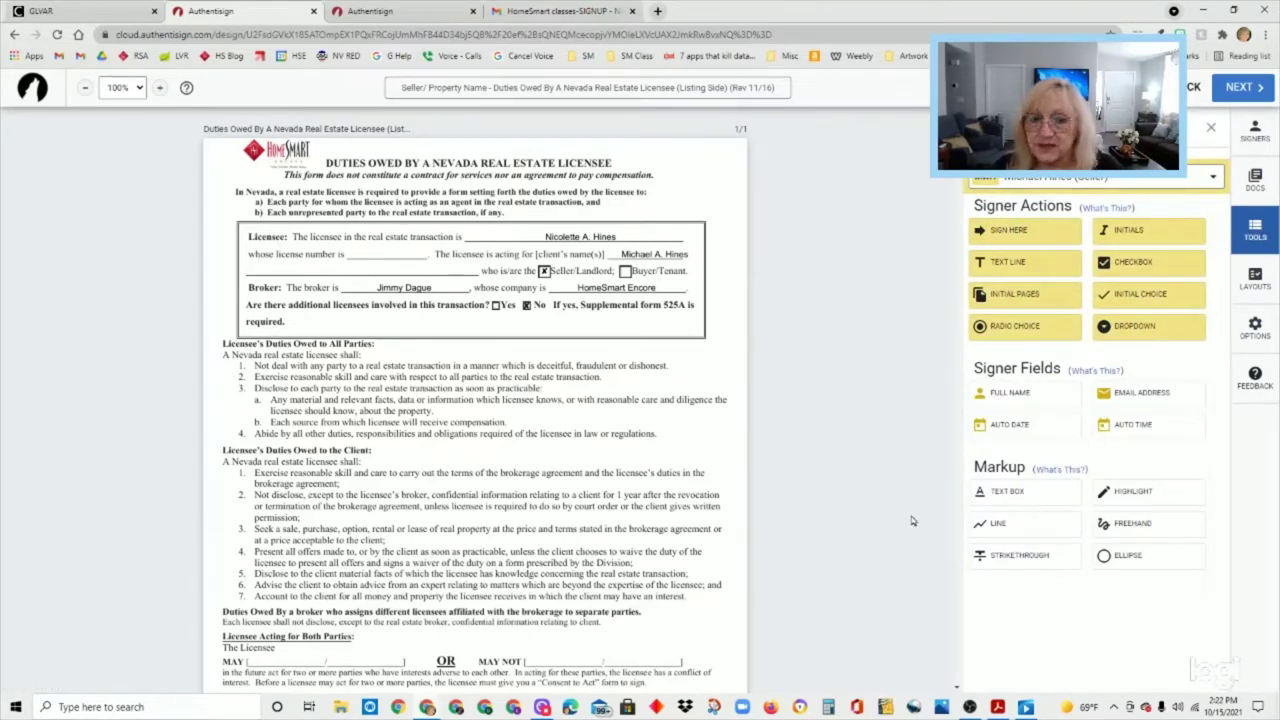
pyautogui.scroll(-3, 790, 554)
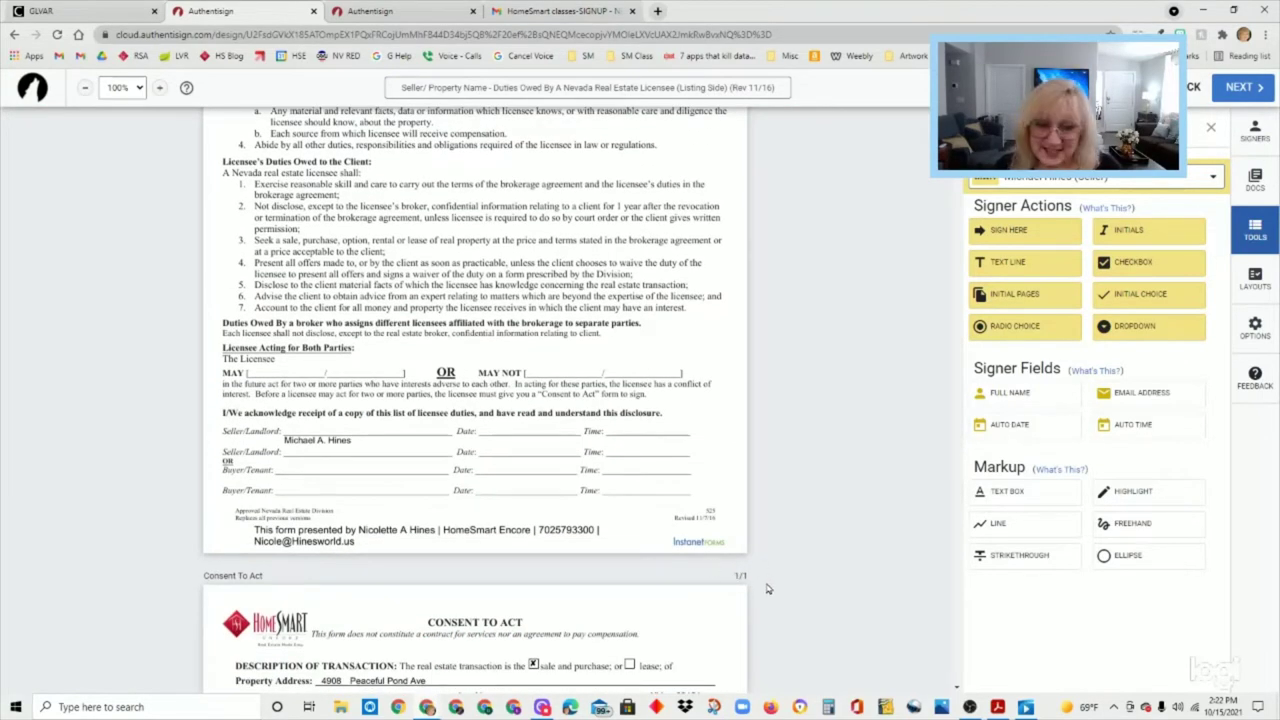
pyautogui.scroll(-1, 765, 588)
pyautogui.scroll(4, 765, 588)
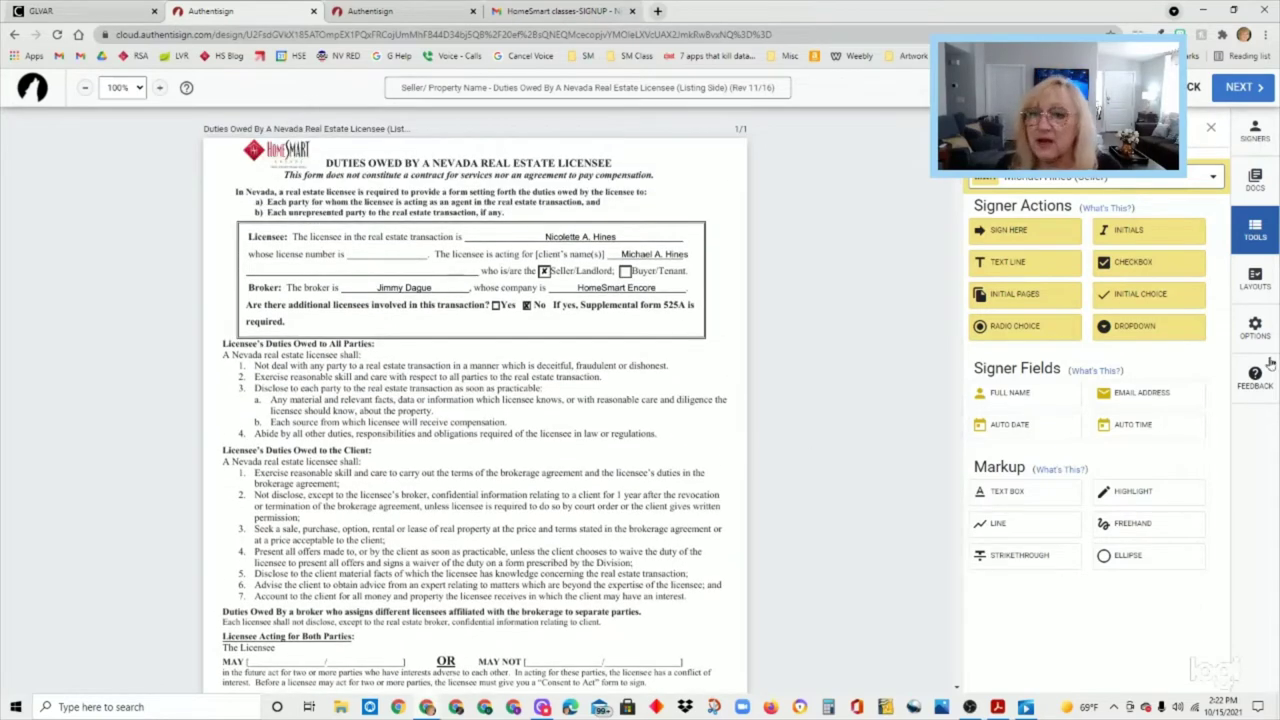
pyautogui.click(1268, 289)
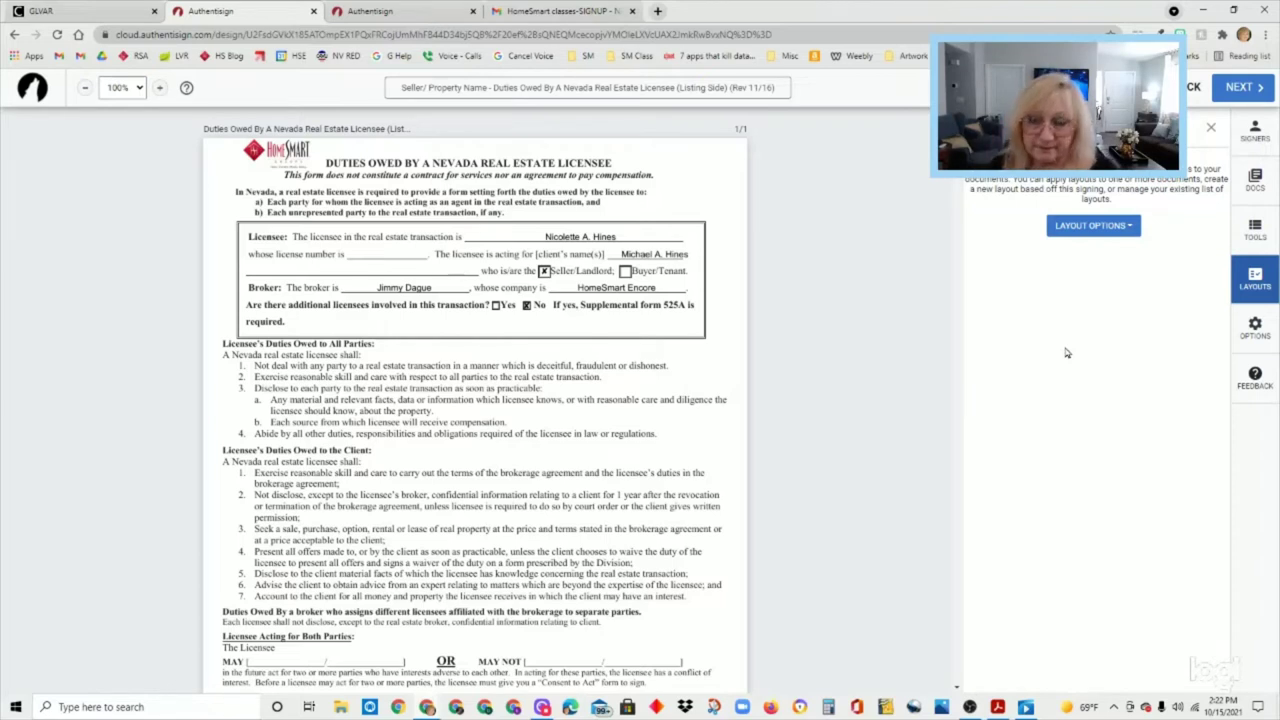
# - Assign the Duties Owed (Listing Side) and Consent To Act layouts to their documents
pyautogui.click(1120, 232)
pyautogui.click(1107, 268)
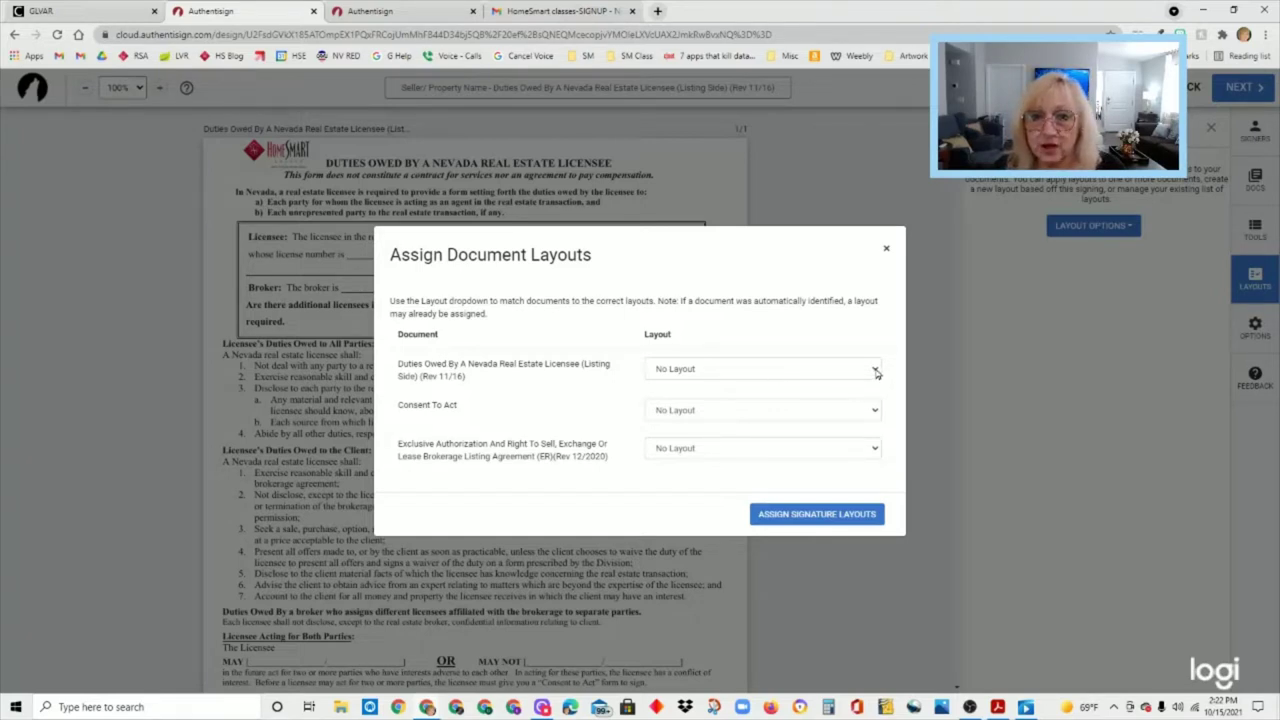
pyautogui.click(876, 372)
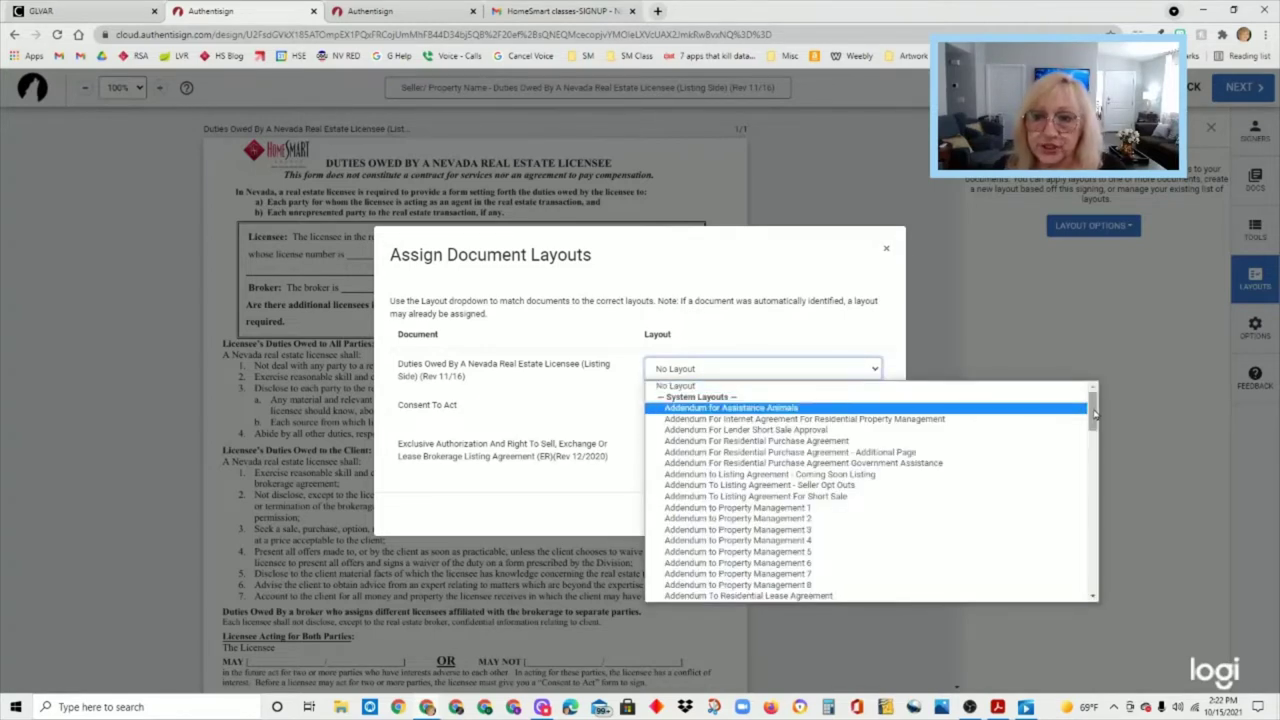
pyautogui.moveTo(1094, 416); pyautogui.dragTo(1097, 490)
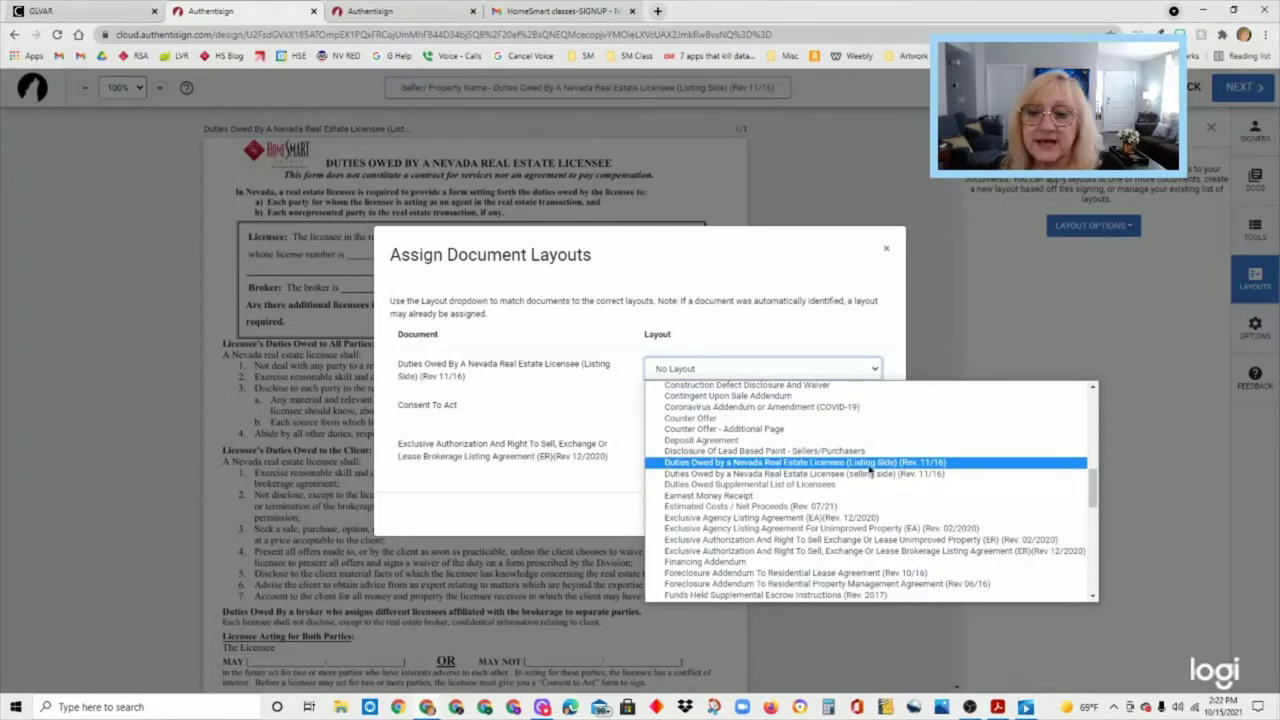
pyautogui.click(868, 463)
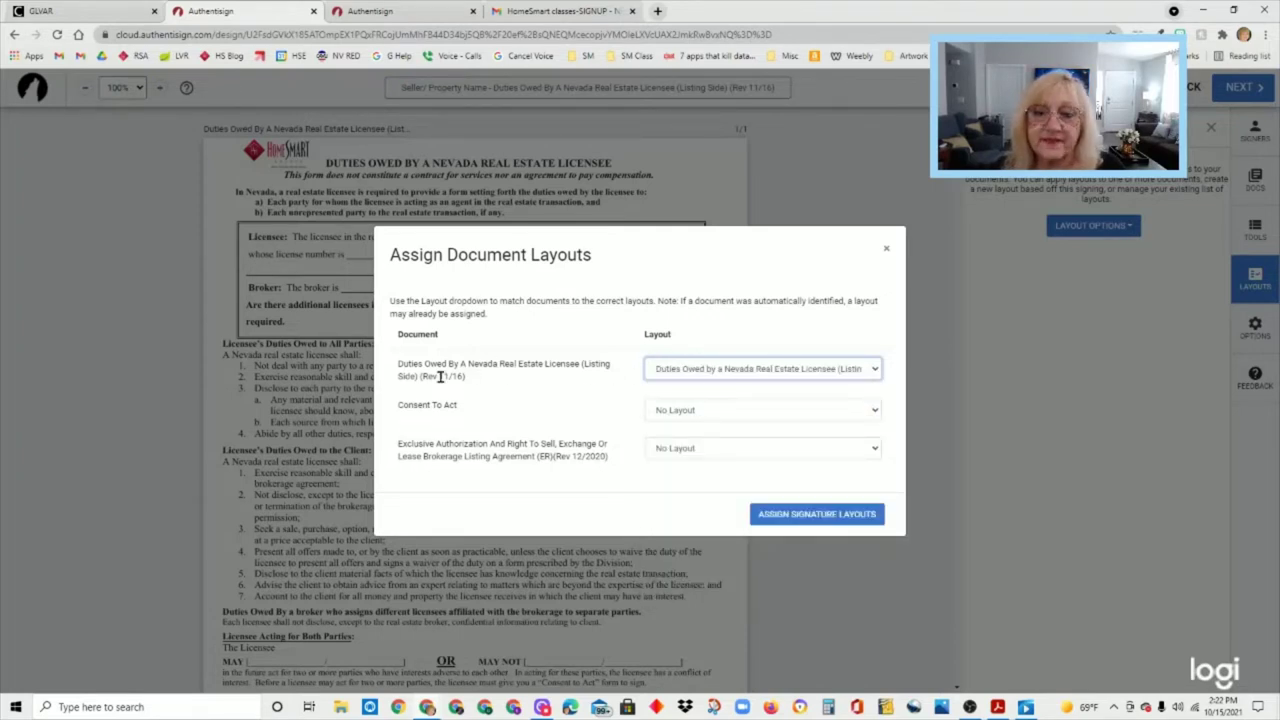
pyautogui.click(798, 408)
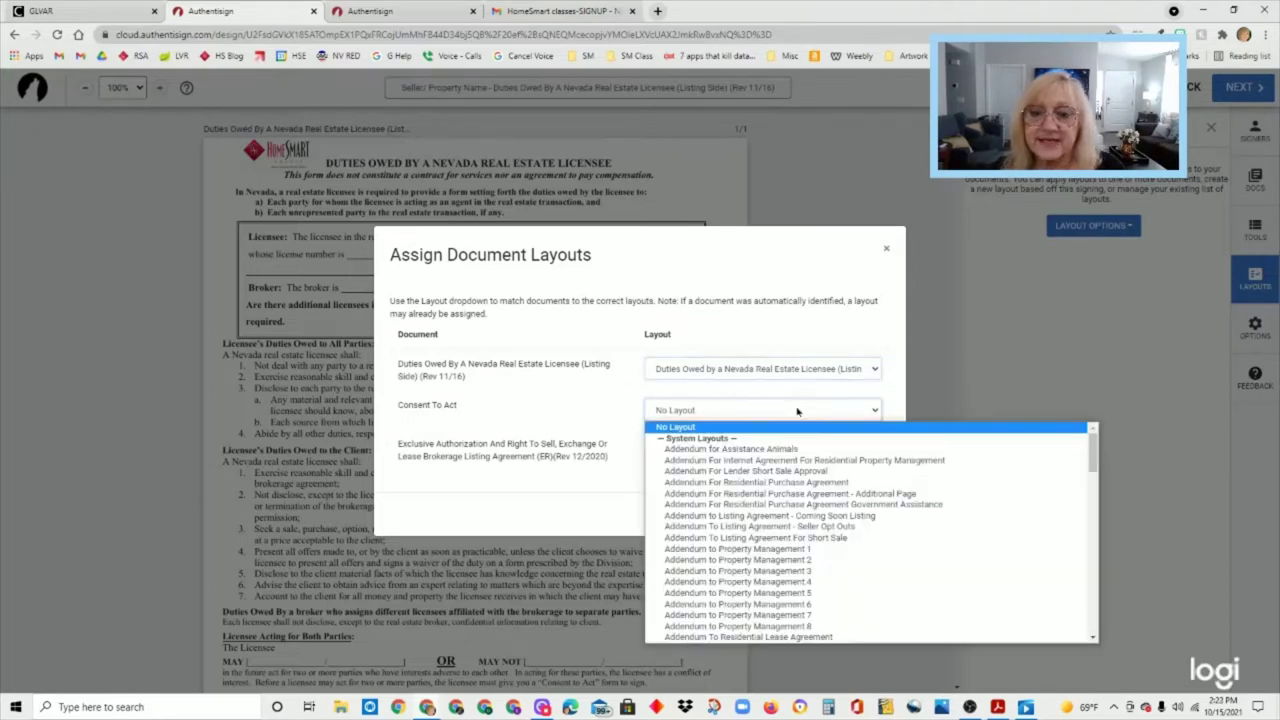
pyautogui.scroll(-10, 796, 483)
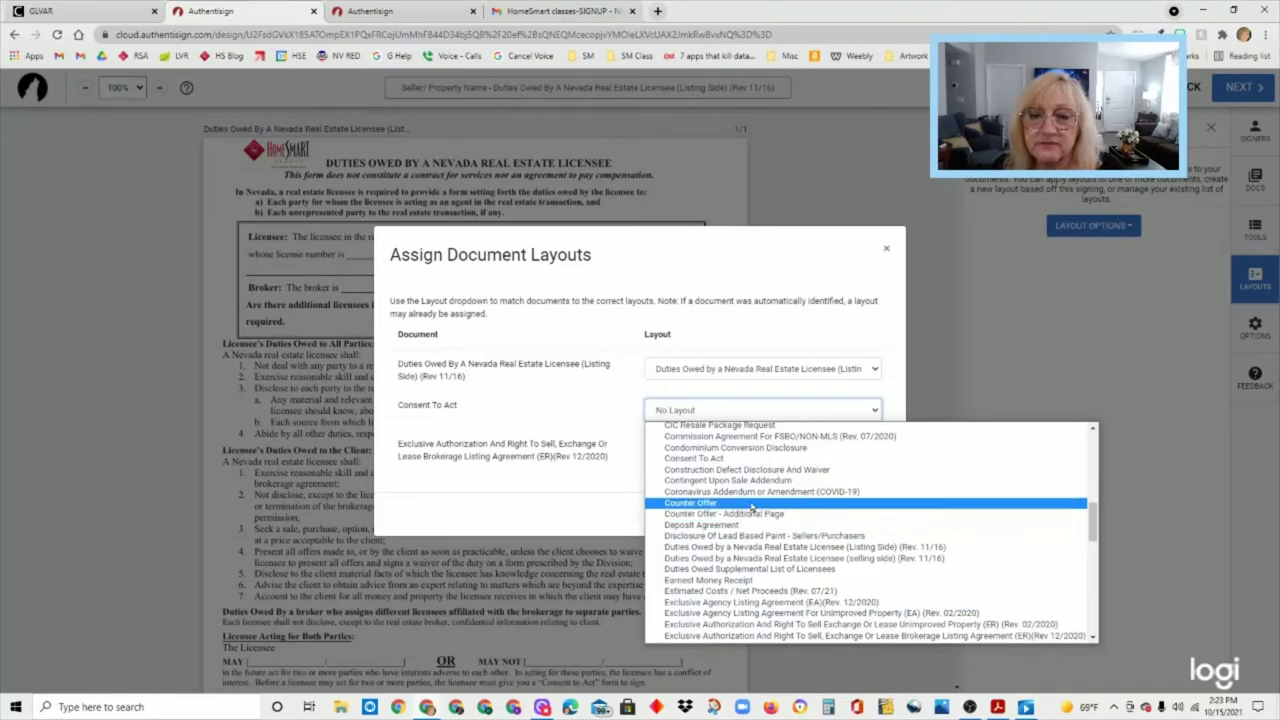
pyautogui.click(726, 459)
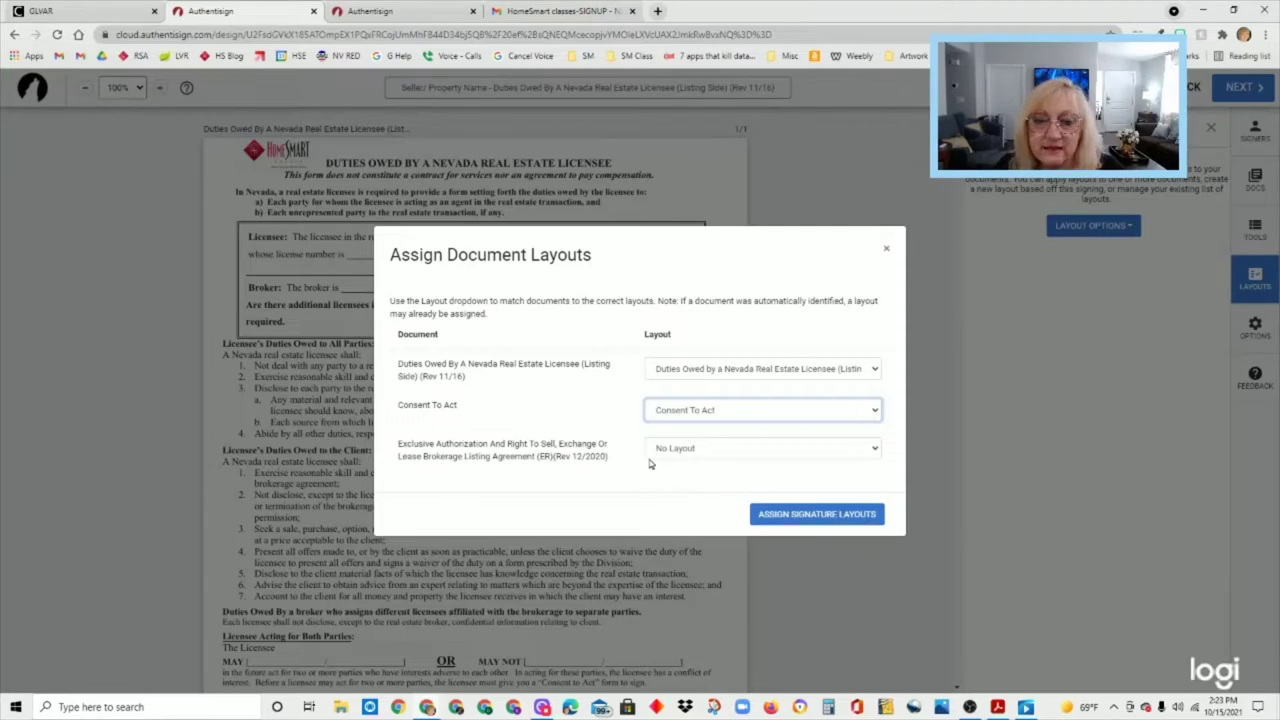
# - Choose the Exclusive Authorization layout for the listing agreement and apply all signature layouts
pyautogui.click(728, 452)
pyautogui.scroll(-10, 890, 601)
pyautogui.scroll(-5, 890, 601)
pyautogui.scroll(12, 877, 593)
pyautogui.scroll(-3, 881, 594)
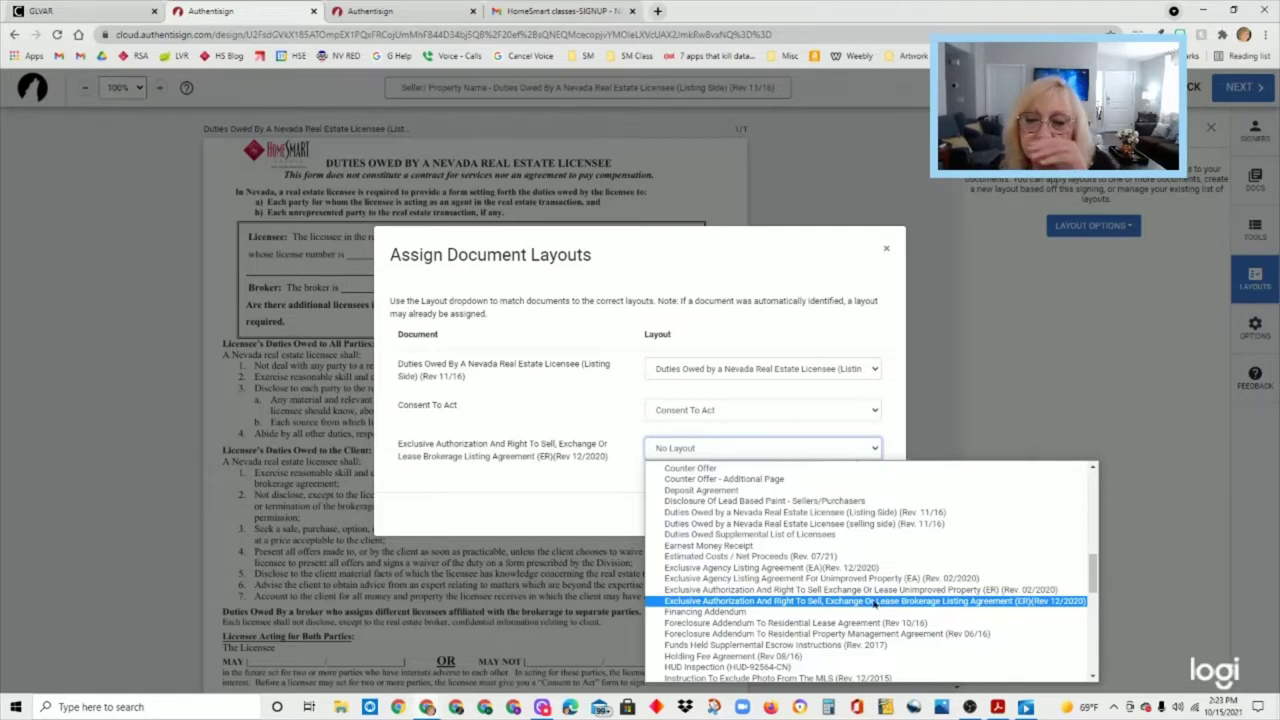
pyautogui.click(875, 601)
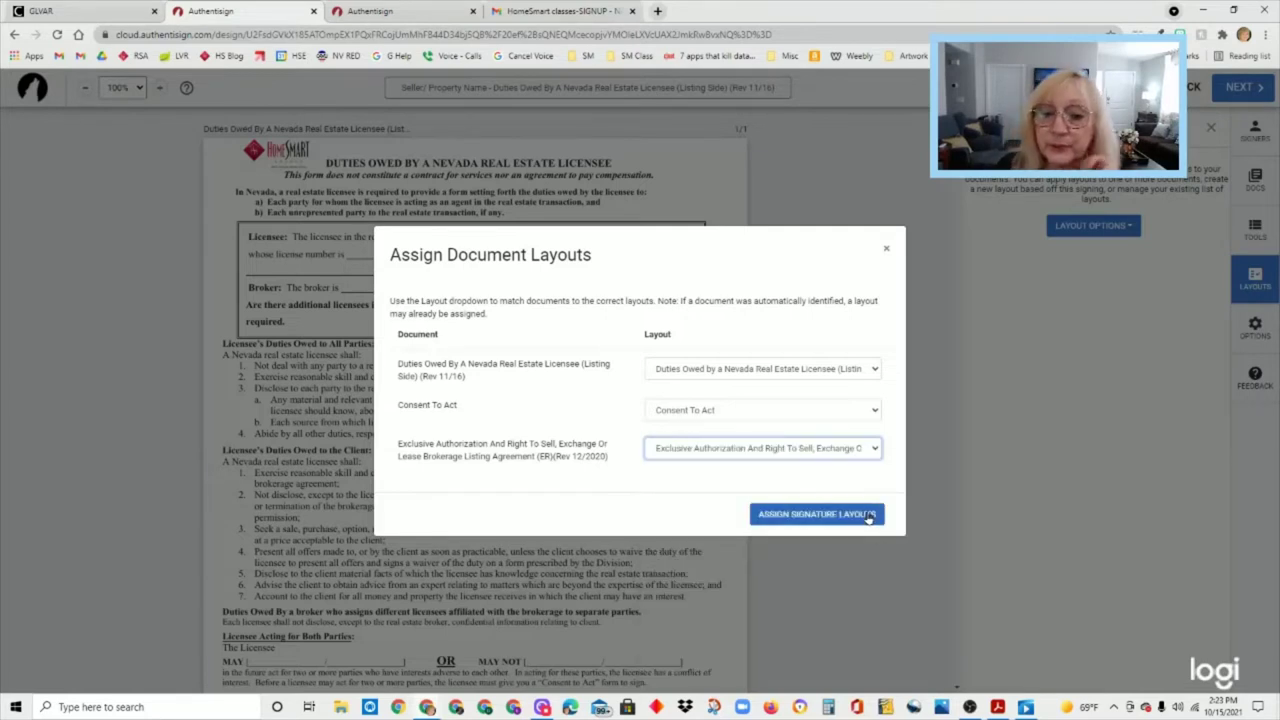
pyautogui.click(862, 518)
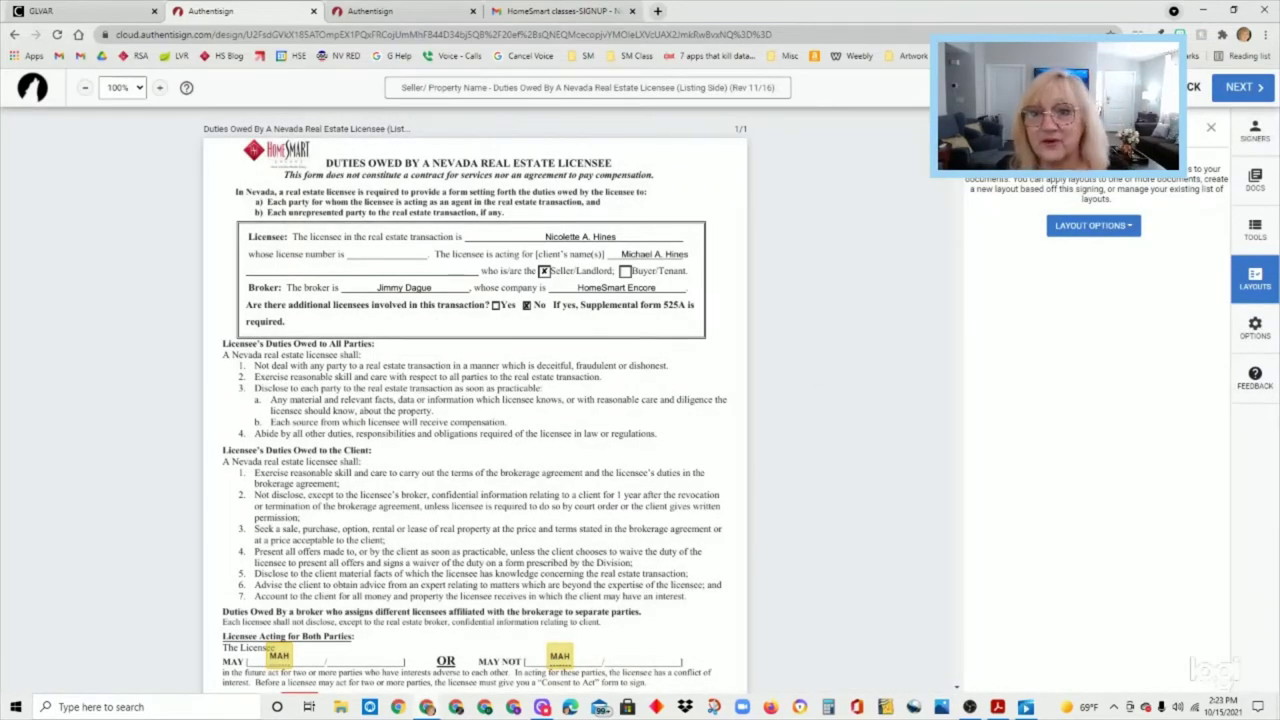
# - Review the documents' placed fields and switch the right sidebar to the Tools tab
pyautogui.scroll(-9, 475, 400)
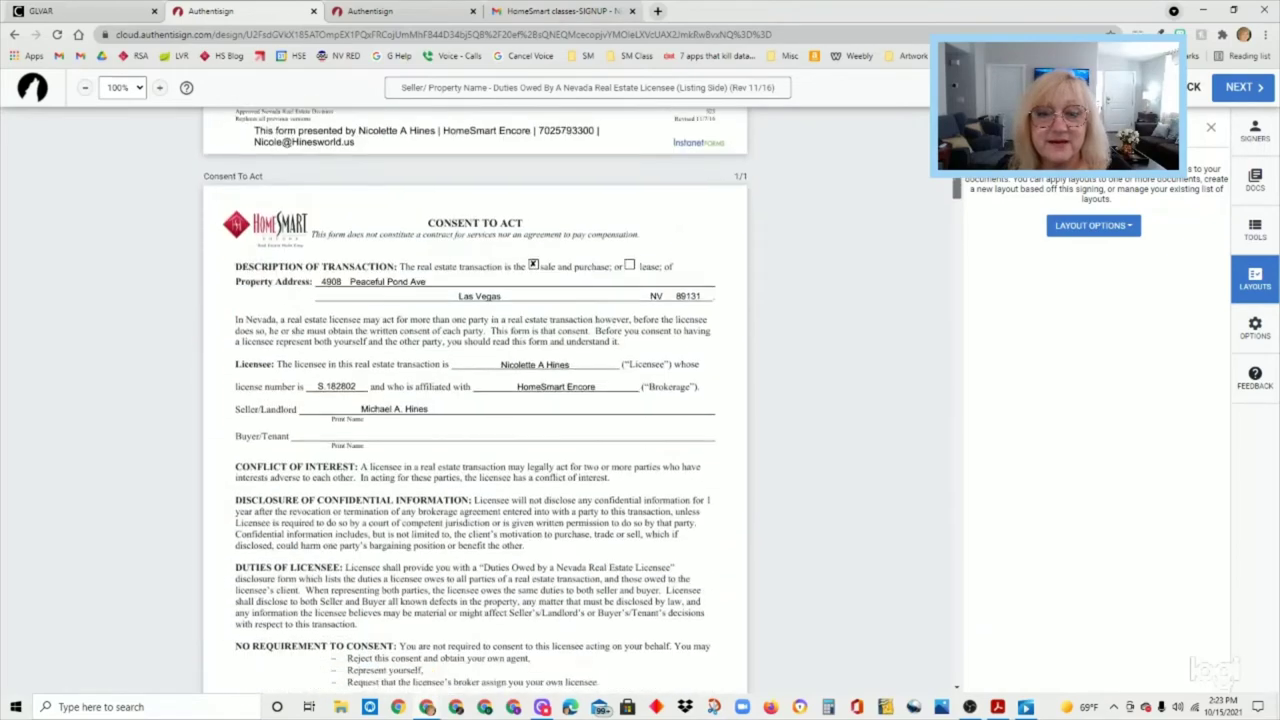
pyautogui.moveTo(952, 190)
pyautogui.mouseDown()
pyautogui.moveTo(954, 462)
pyautogui.moveTo(956, 195)
pyautogui.mouseUp()
pyautogui.scroll(10, 476, 400)
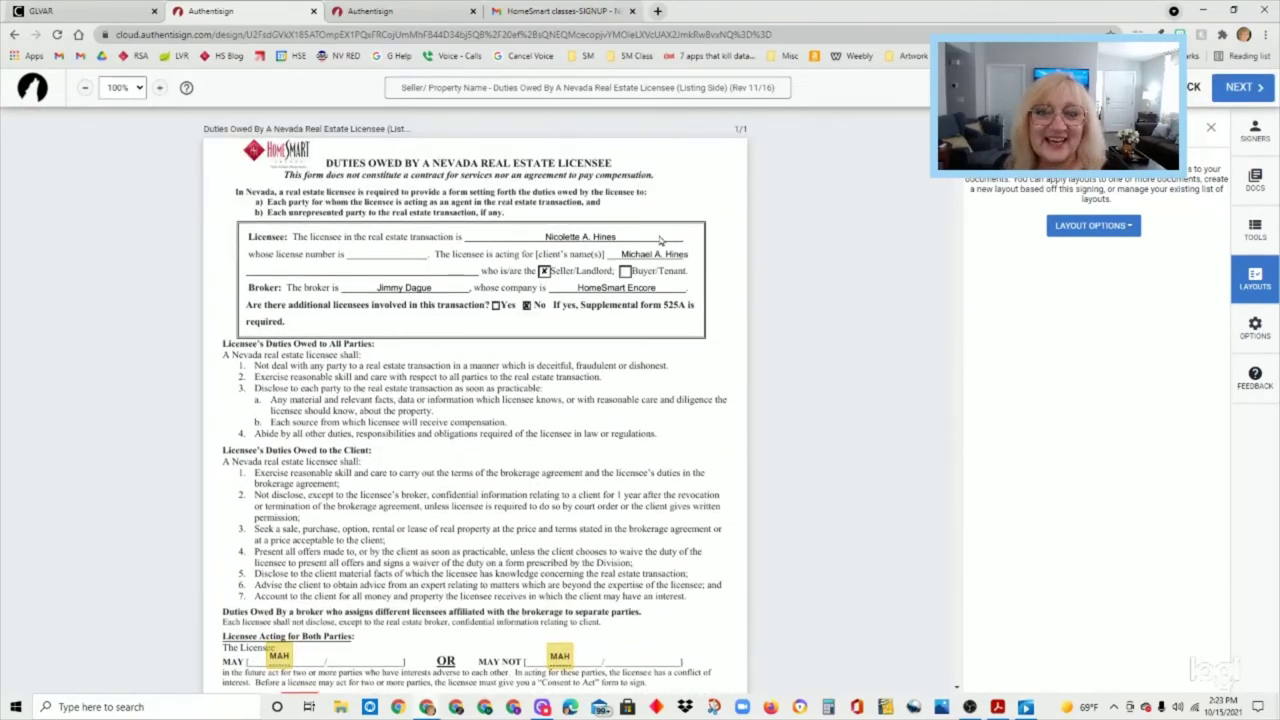
pyautogui.click(370, 254)
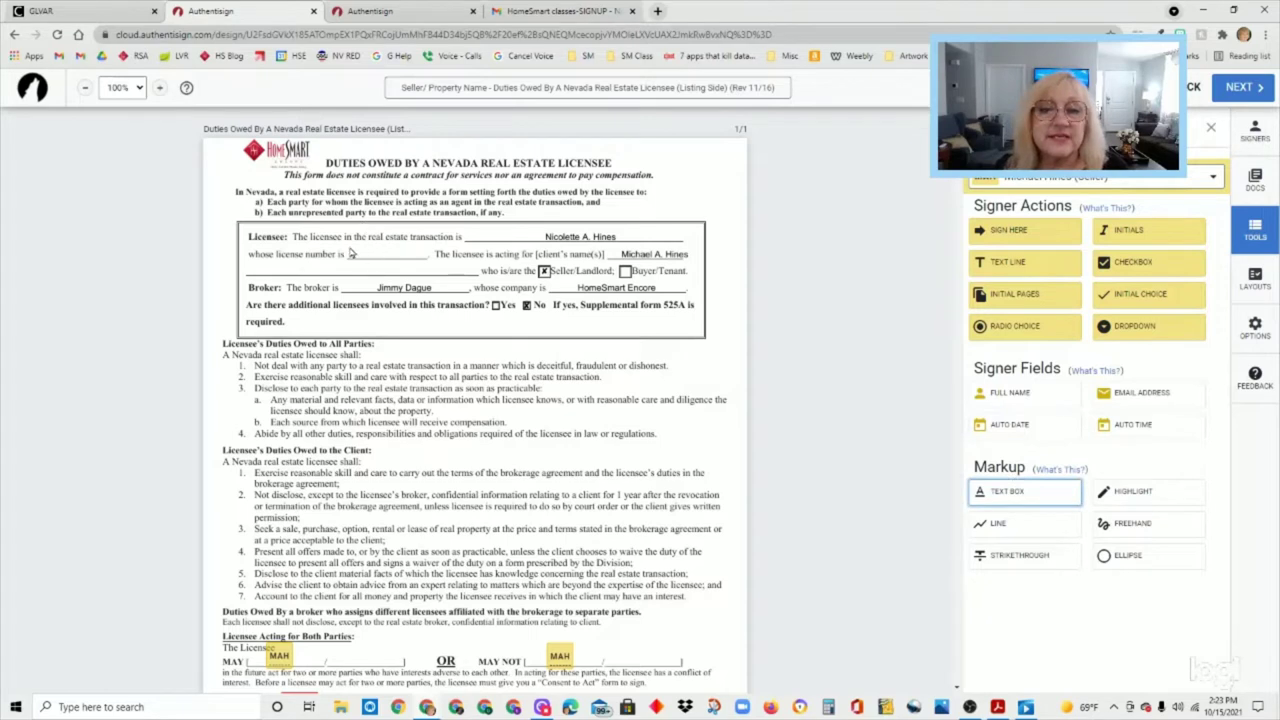
# - Place a text box in the Duties Owed license-number blank and enter the licensee's license number
pyautogui.click(350, 254)
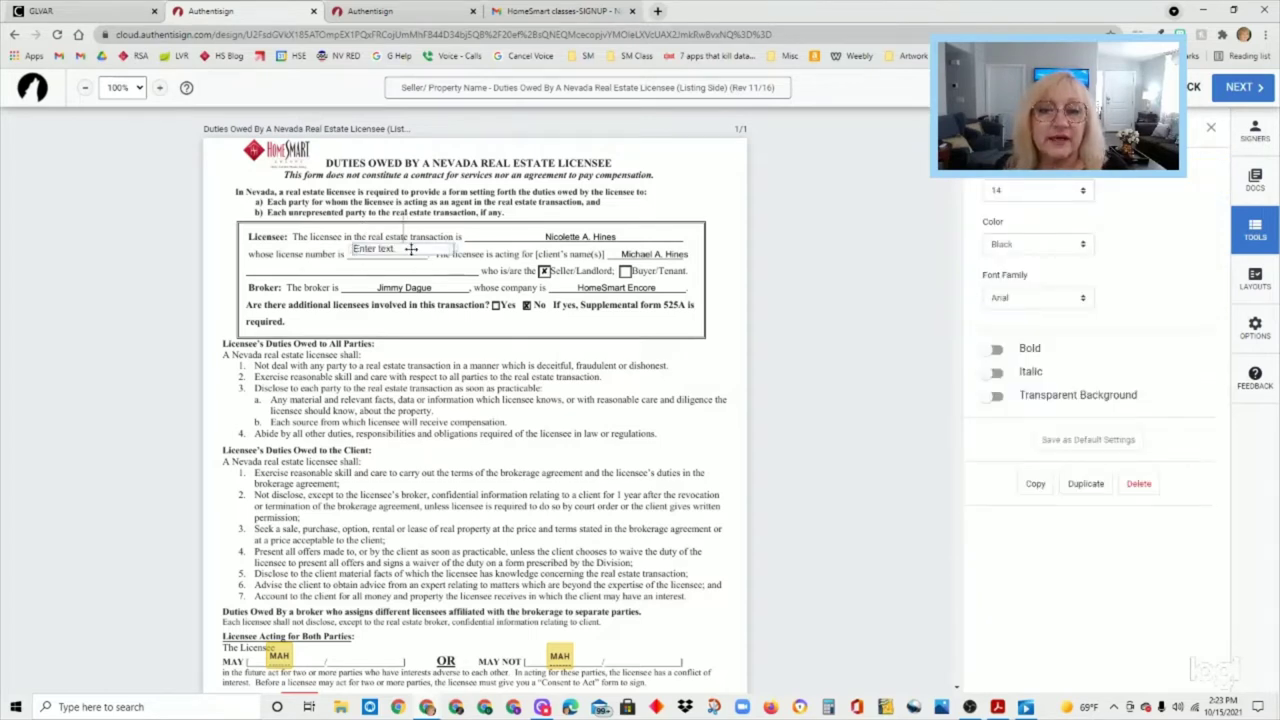
pyautogui.click(408, 253)
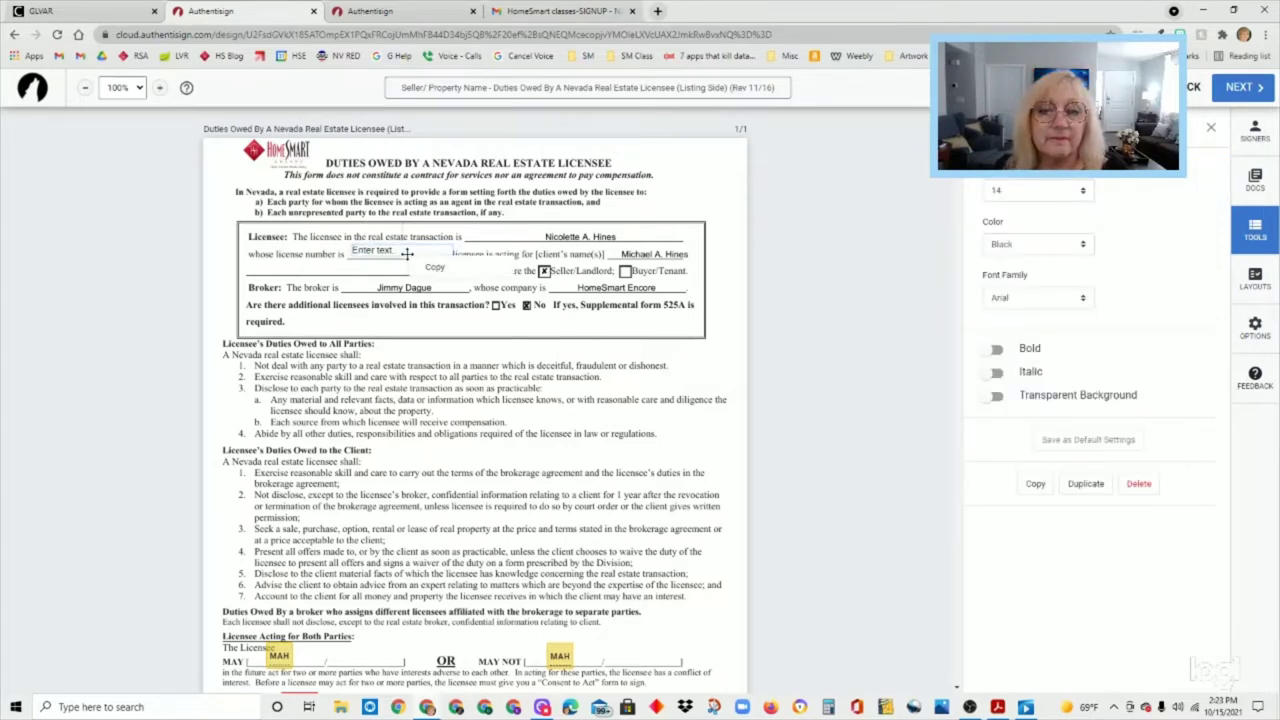
pyautogui.moveTo(407, 253); pyautogui.dragTo(405, 254)
pyautogui.click(406, 254)
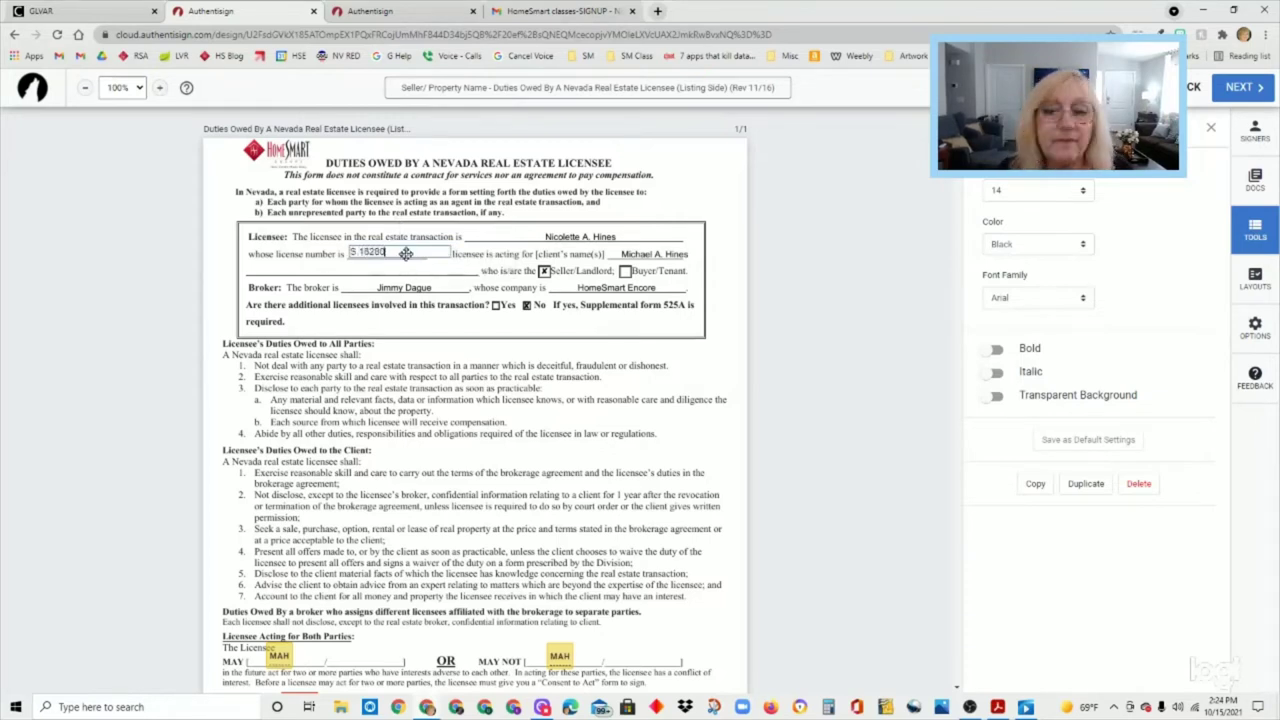
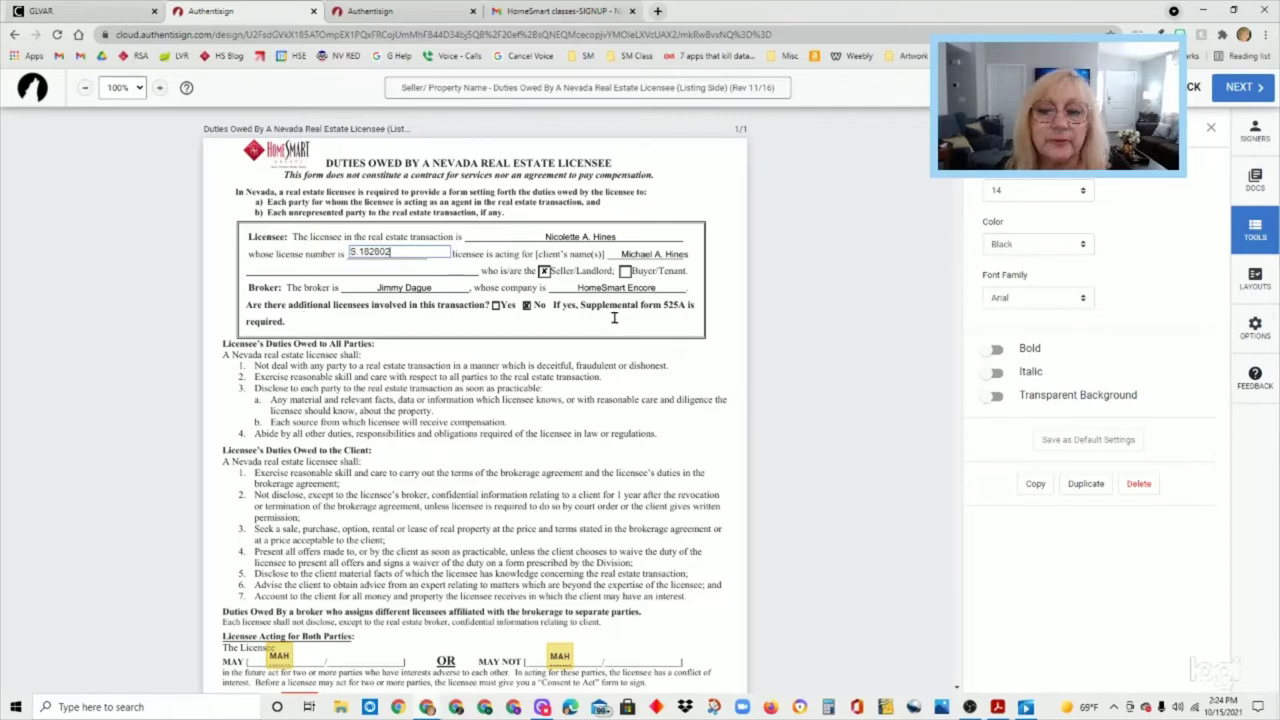
pyautogui.scroll(-2, 534, 450)
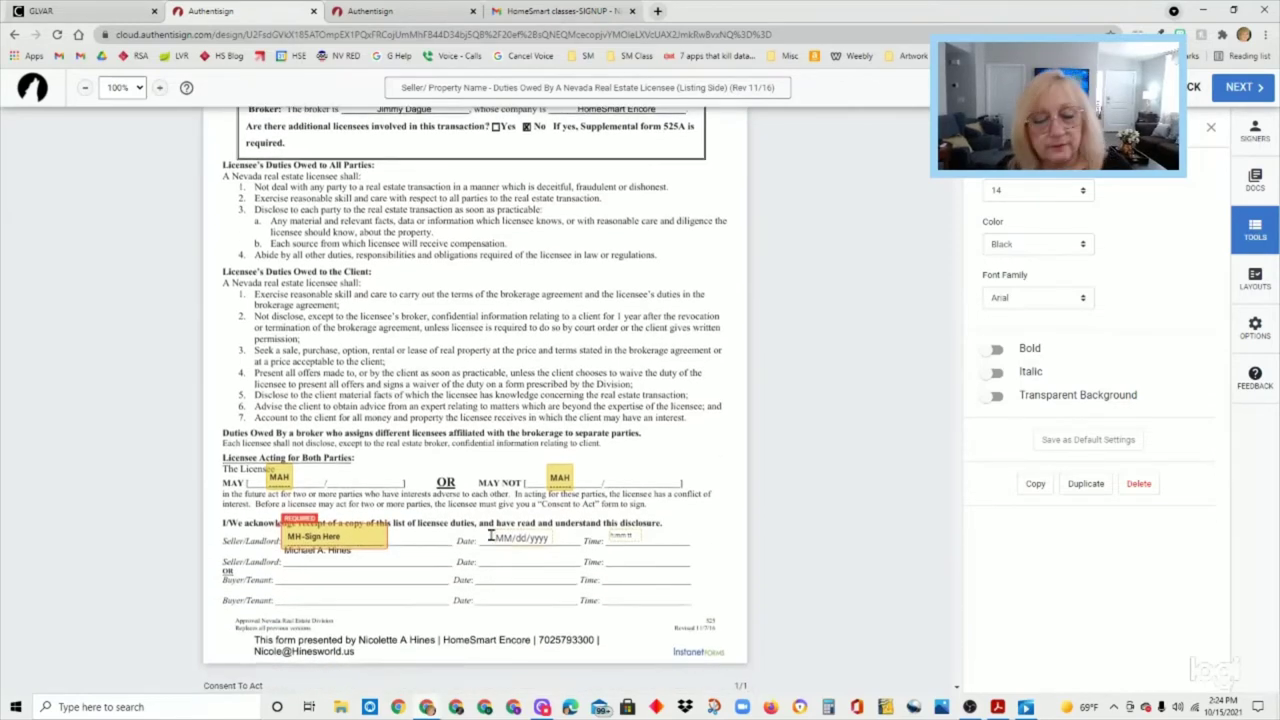
pyautogui.scroll(-1, 491, 535)
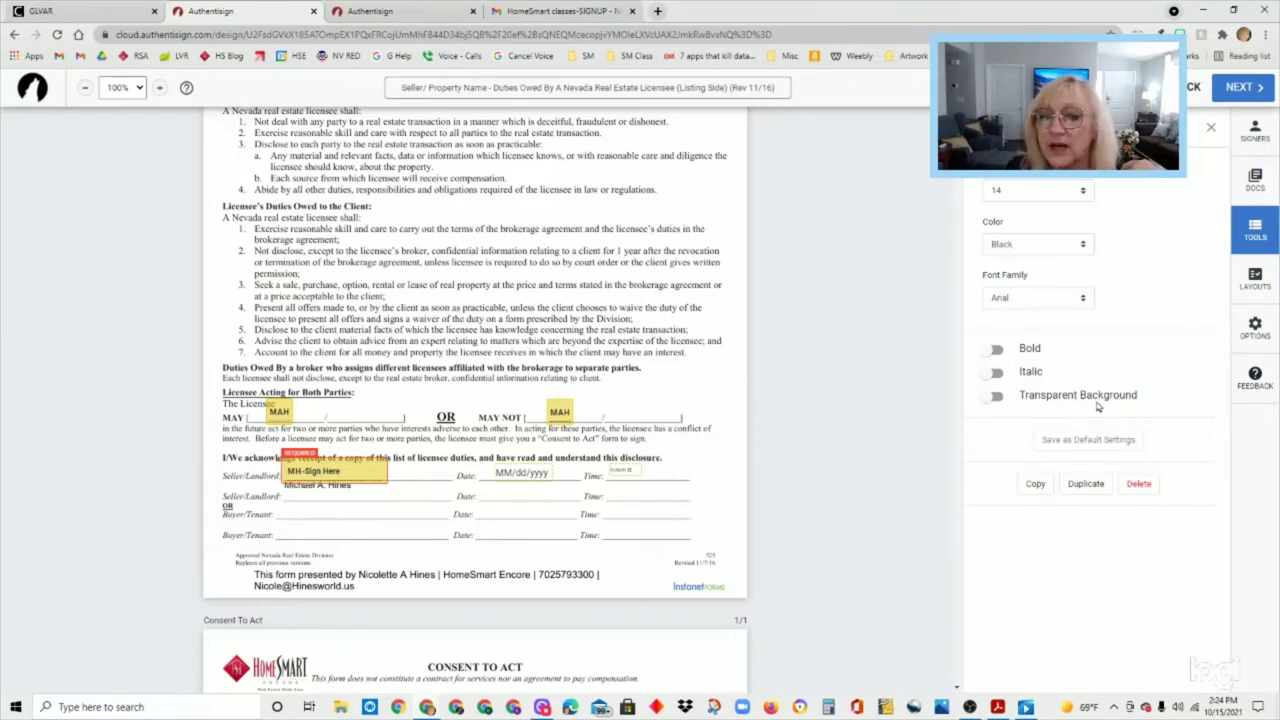
# - Replace the oversized MAY / MAY NOT line highlight with a highlight on just the word OR
pyautogui.click(1210, 130)
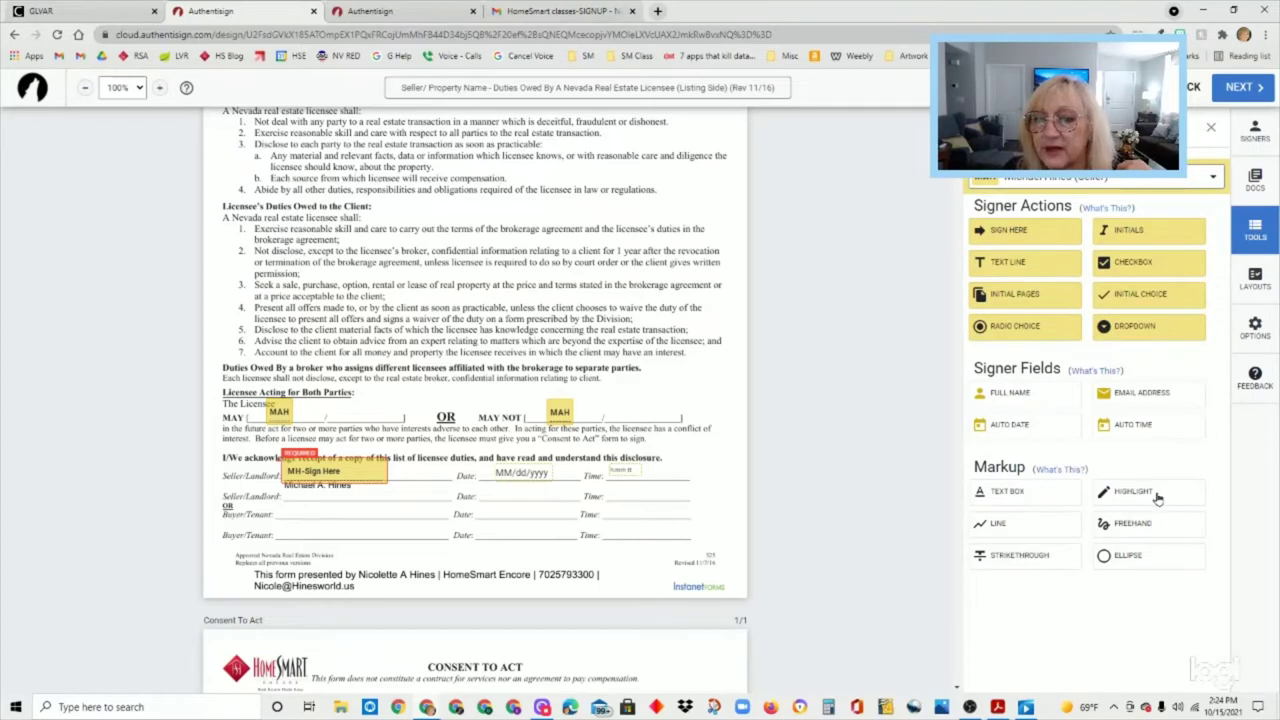
pyautogui.click(1130, 497)
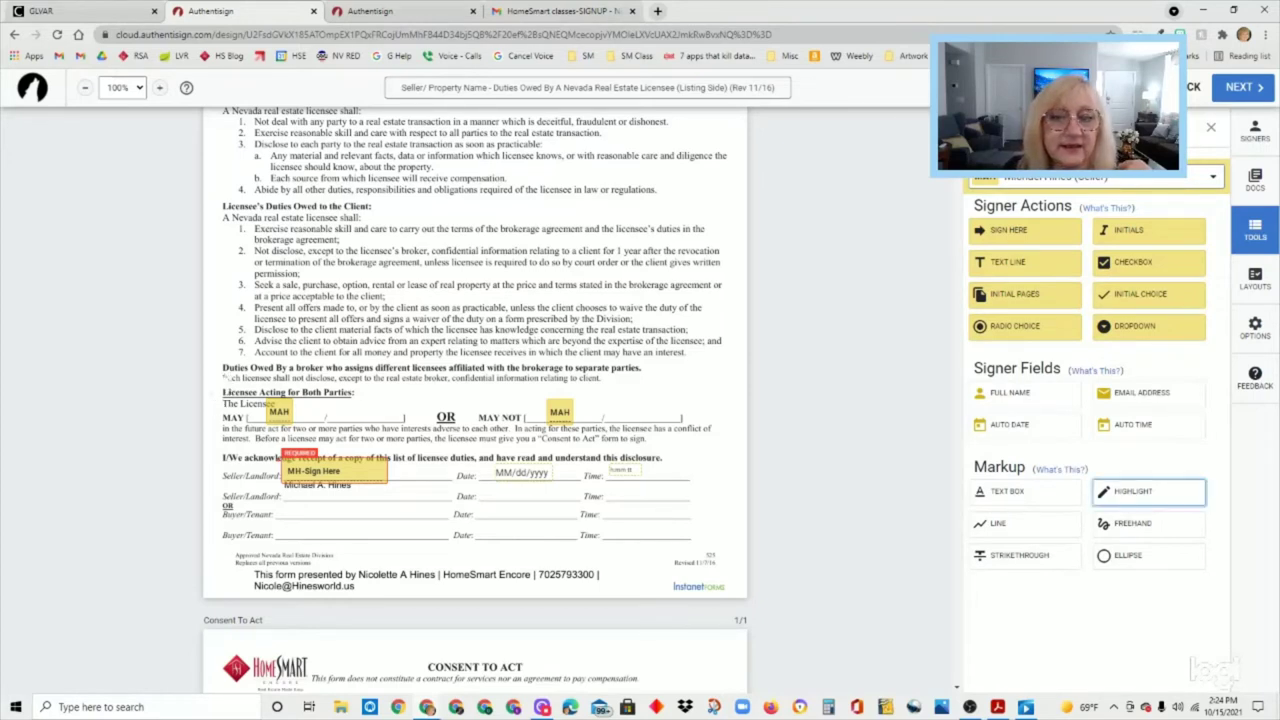
pyautogui.moveTo(214, 395); pyautogui.dragTo(708, 431)
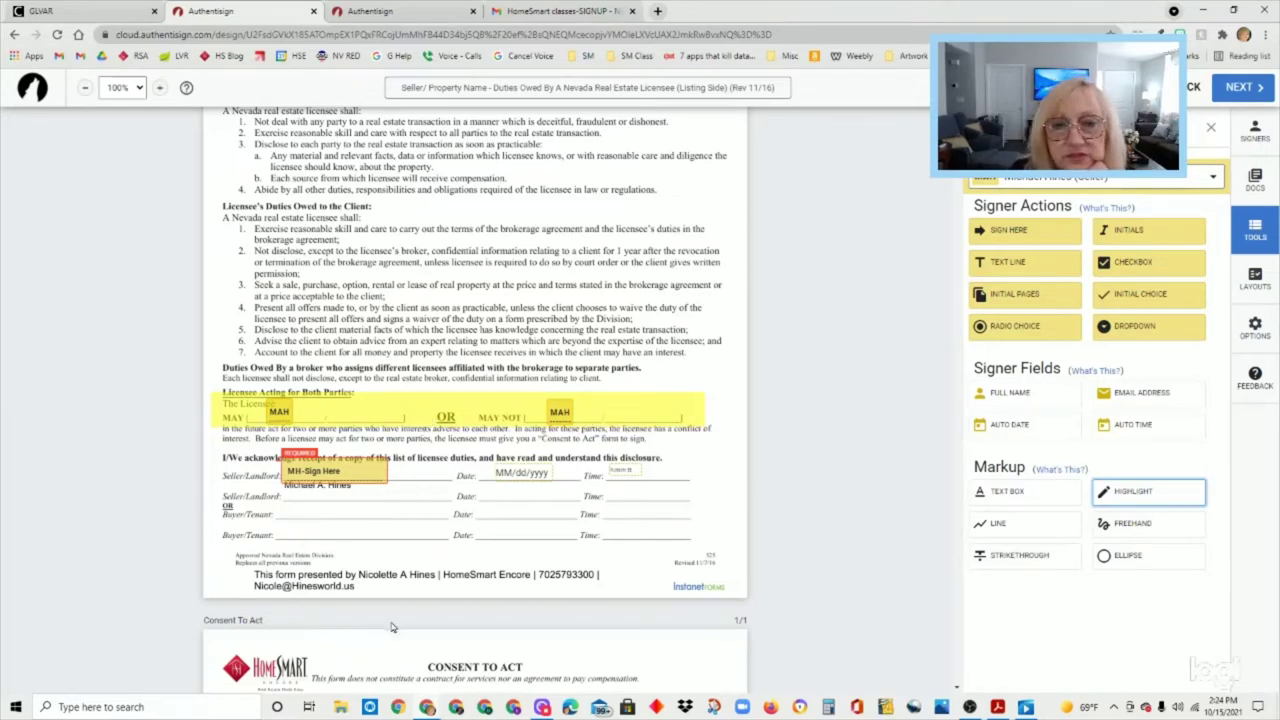
pyautogui.click(656, 417)
pyautogui.click(673, 410)
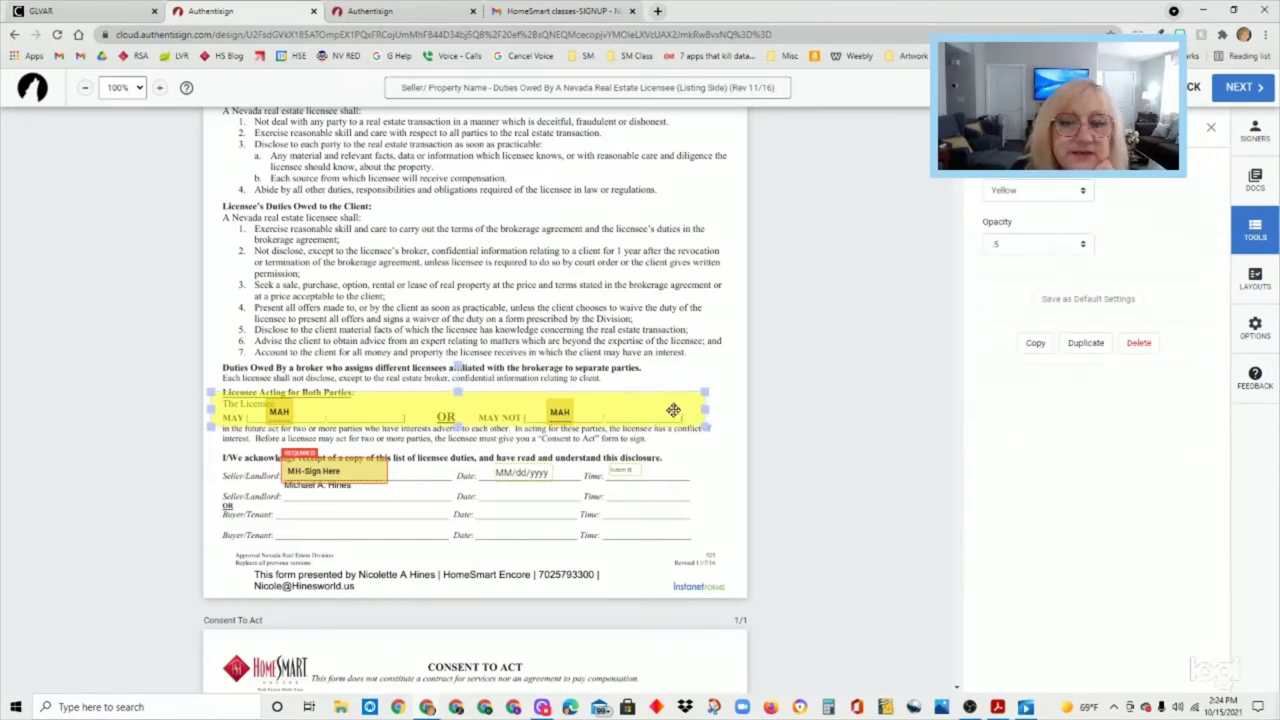
pyautogui.click(700, 458)
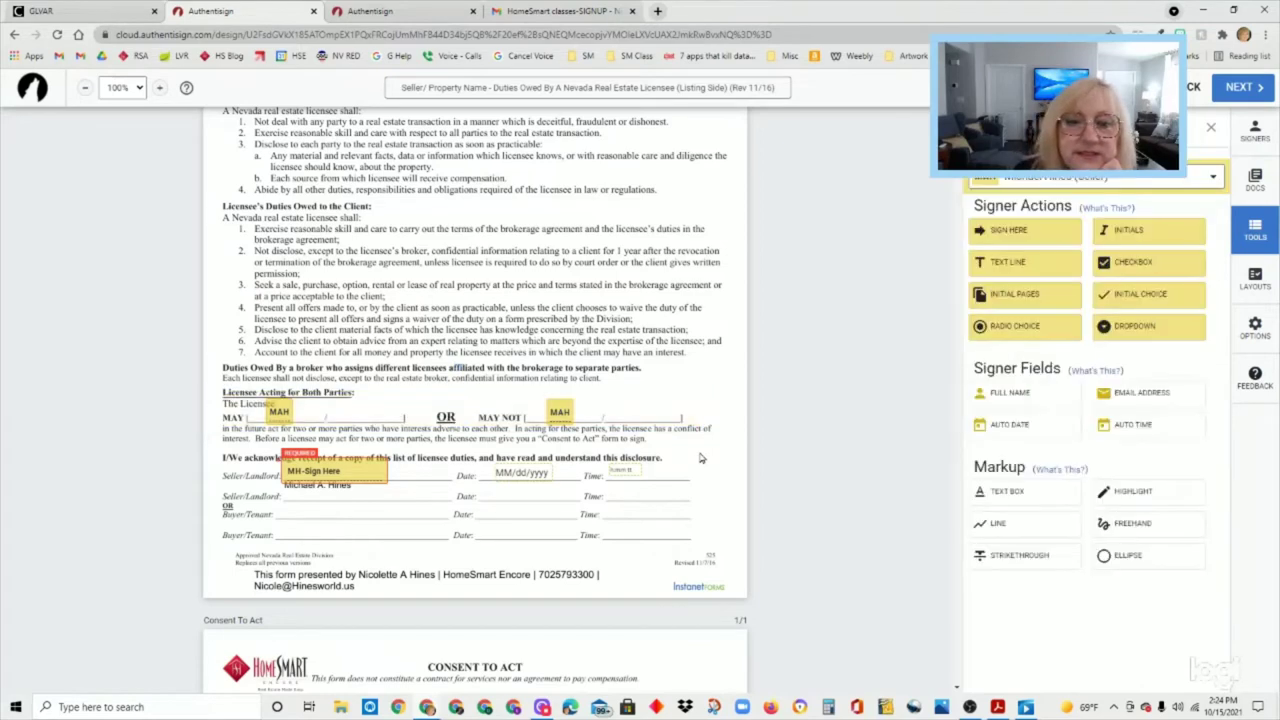
pyautogui.click(1150, 496)
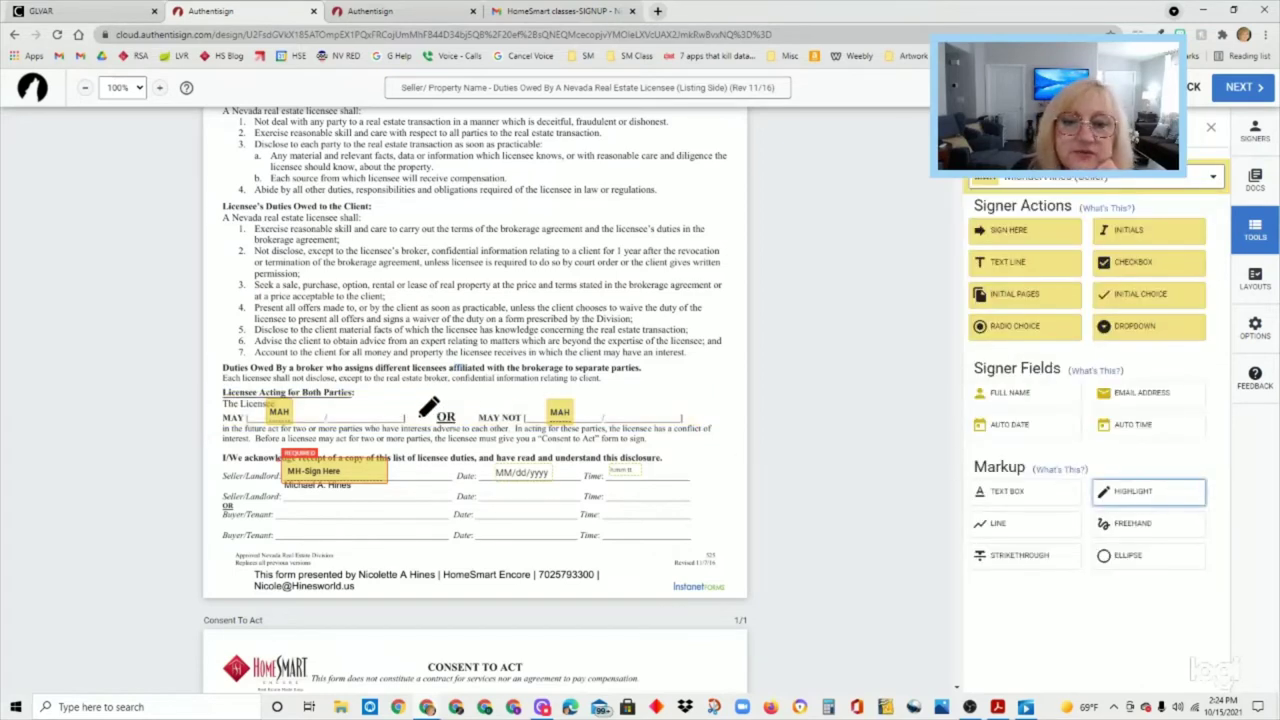
pyautogui.moveTo(418, 412); pyautogui.dragTo(488, 418)
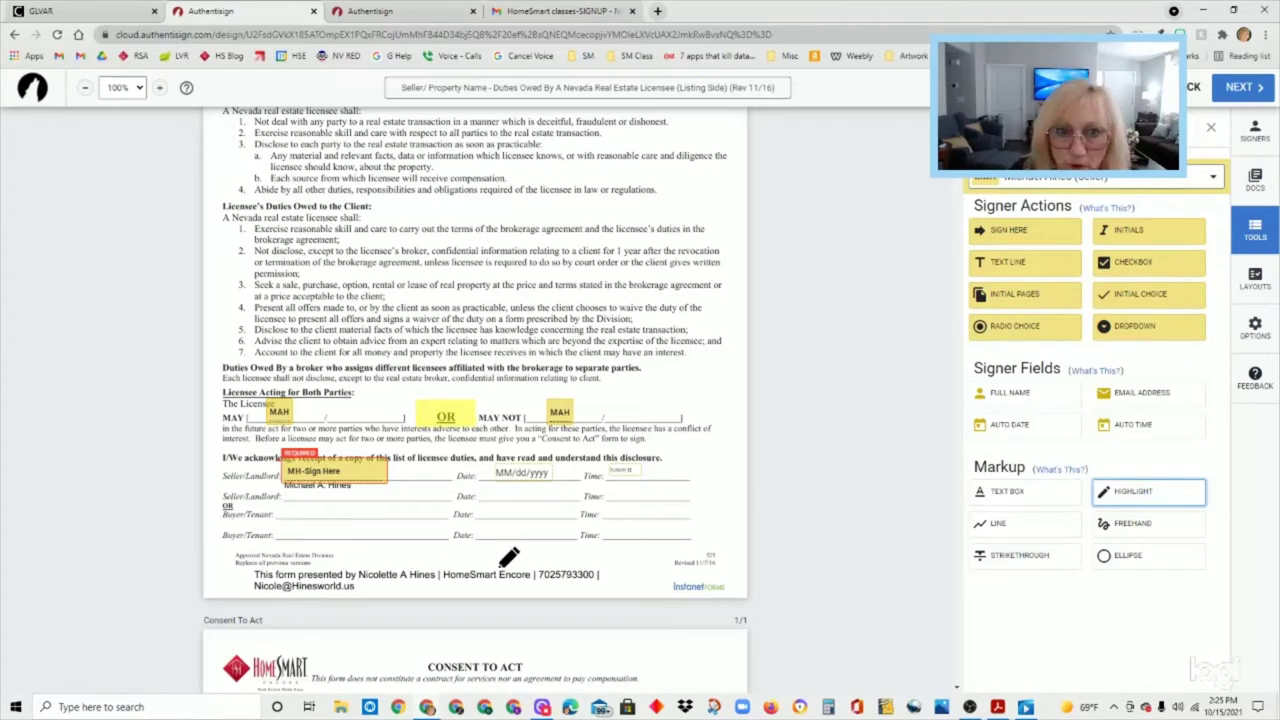
pyautogui.scroll(-2, 530, 610)
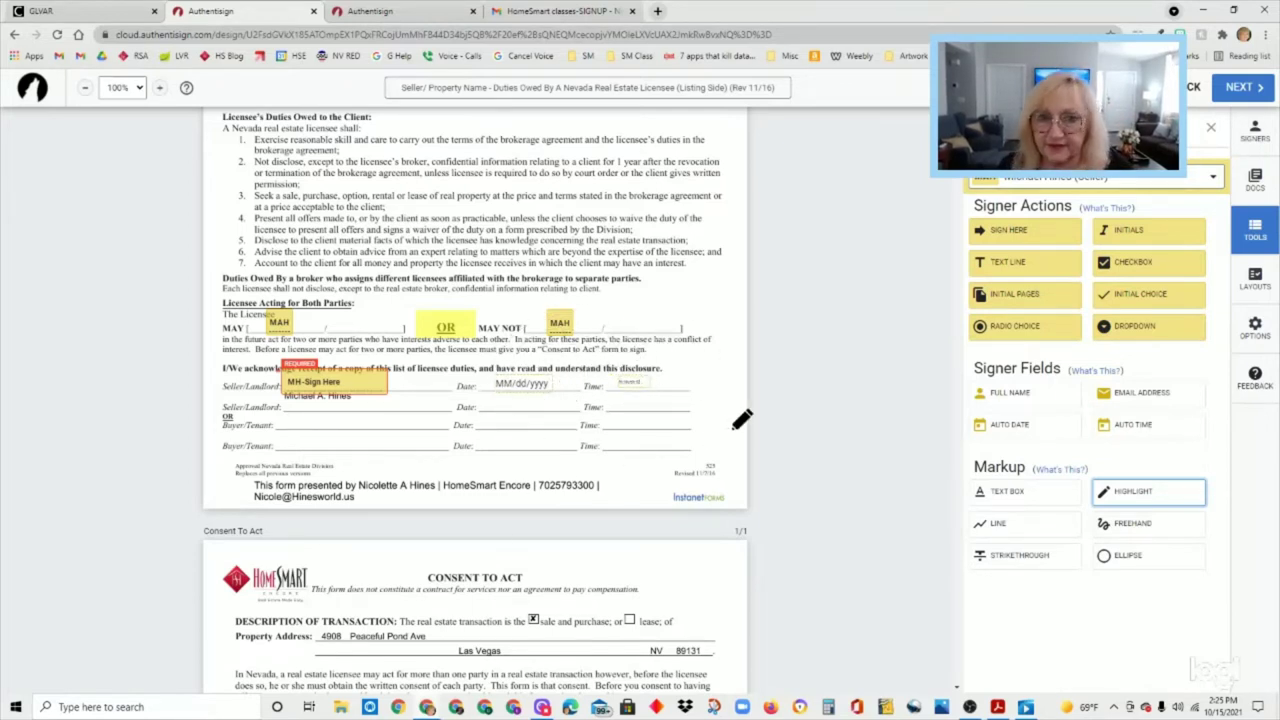
# - Align the Consent To Act time field beside its Time line, then scroll to the listing agreement
pyautogui.scroll(-3, 580, 600)
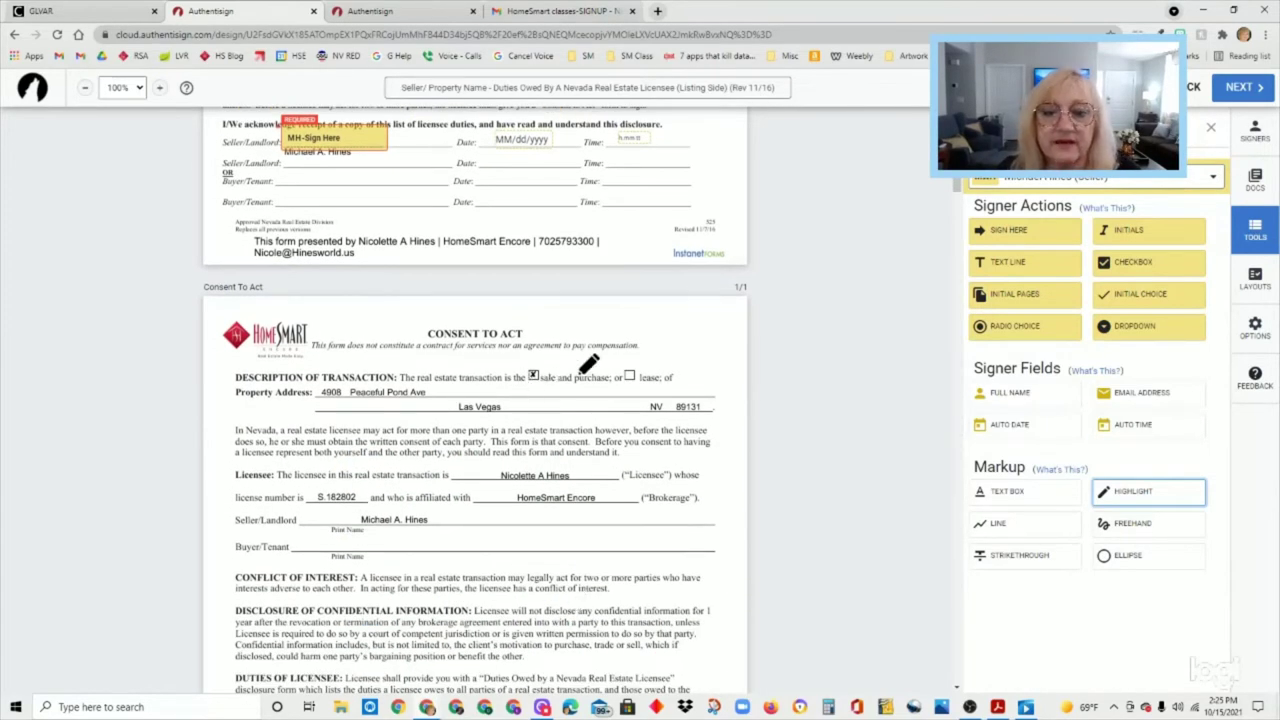
pyautogui.scroll(-1, 578, 526)
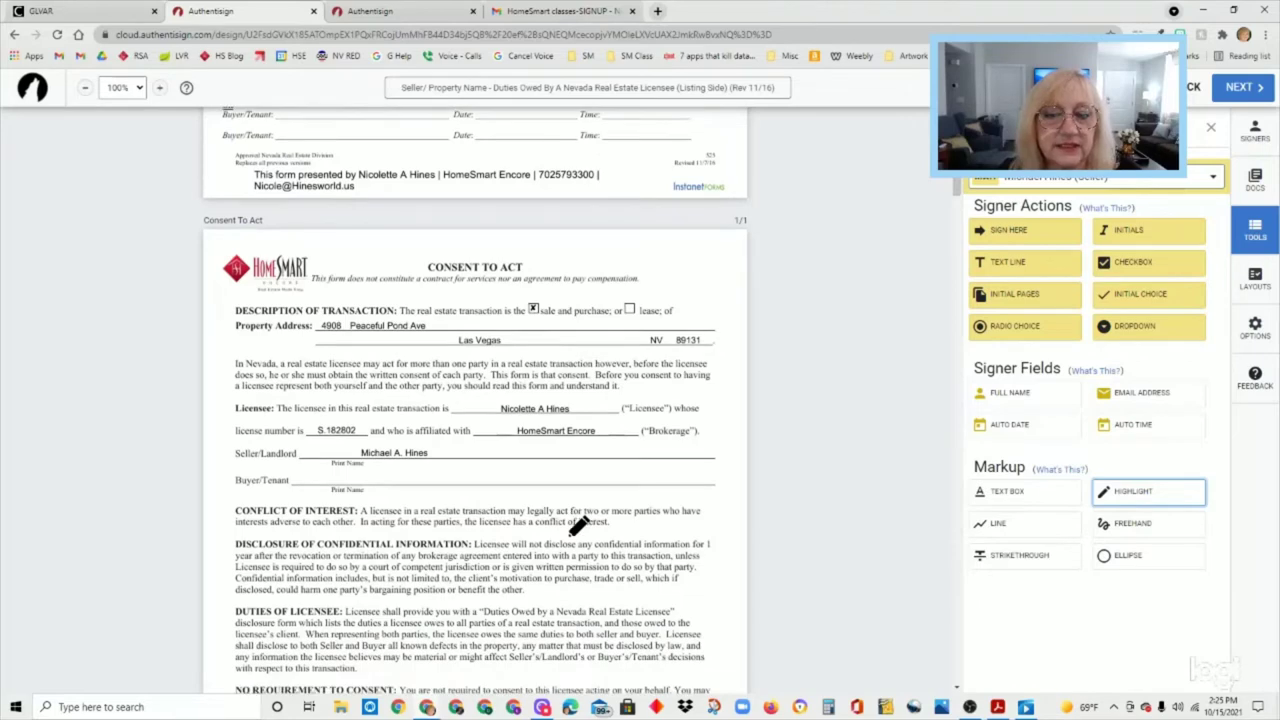
pyautogui.scroll(-2, 578, 526)
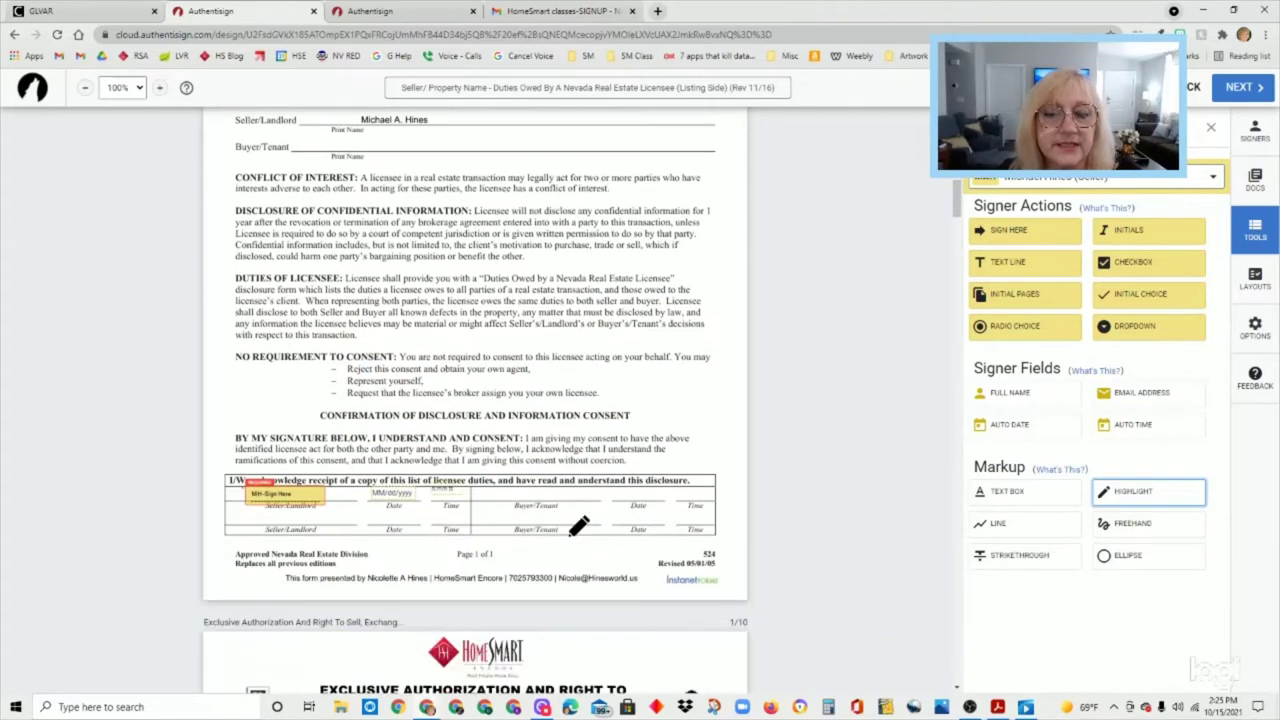
pyautogui.scroll(-2, 578, 526)
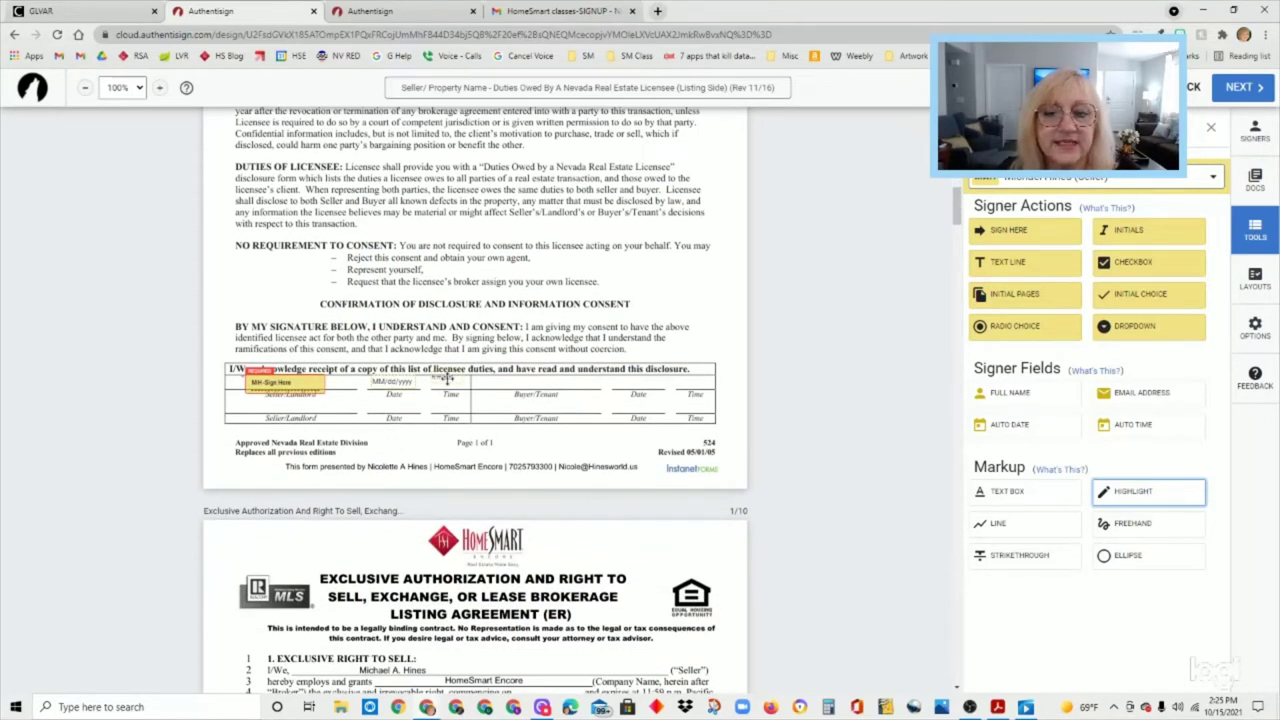
pyautogui.moveTo(447, 377); pyautogui.dragTo(451, 385)
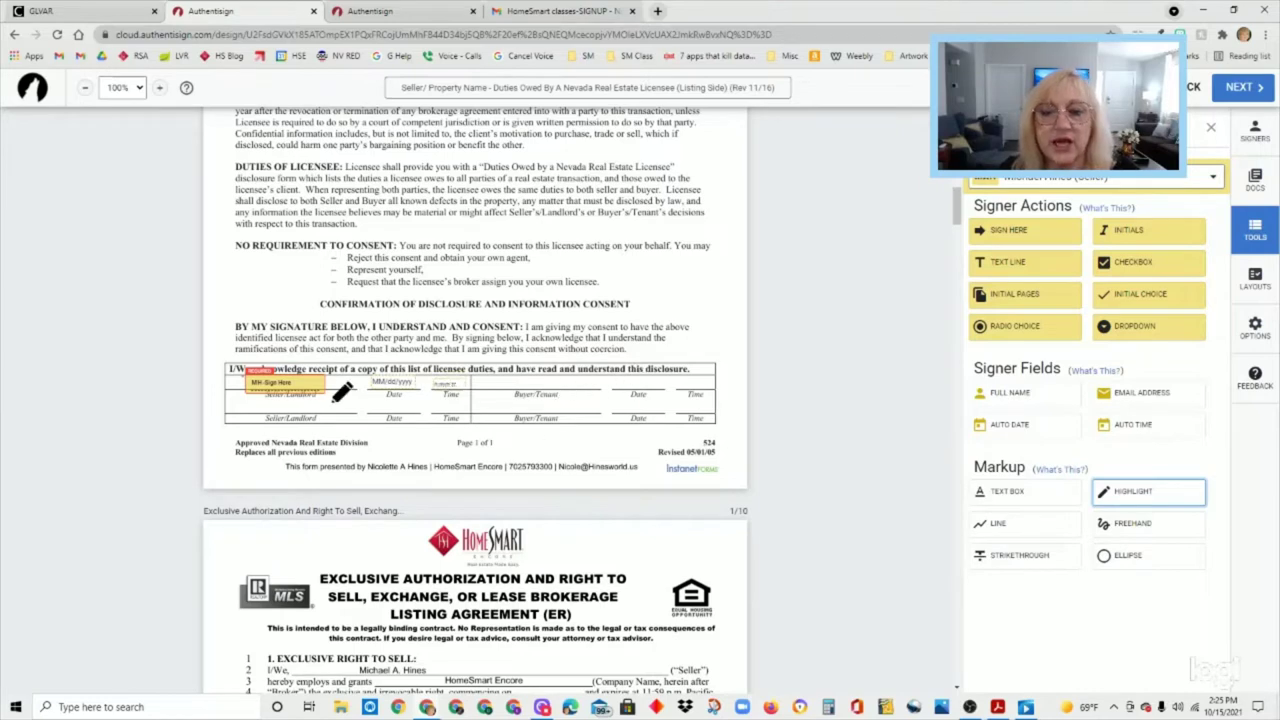
pyautogui.scroll(-3, 515, 520)
pyautogui.scroll(-3, 527, 512)
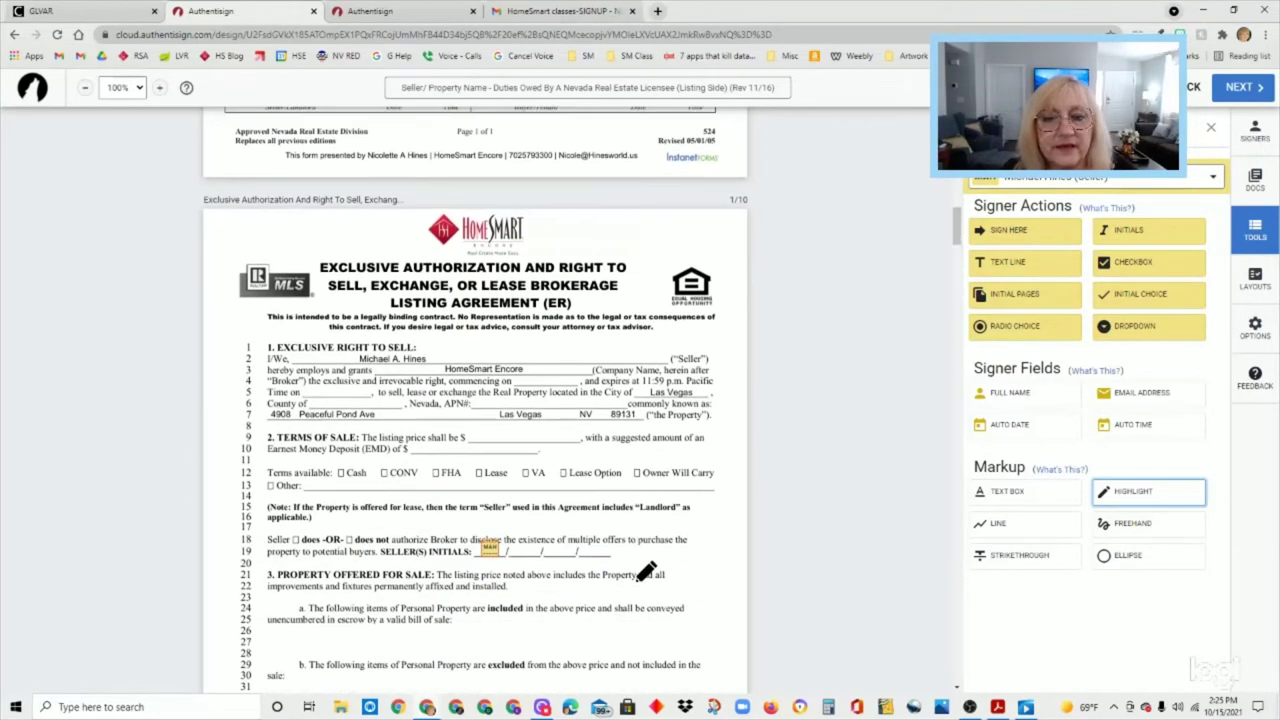
pyautogui.scroll(-3, 606, 488)
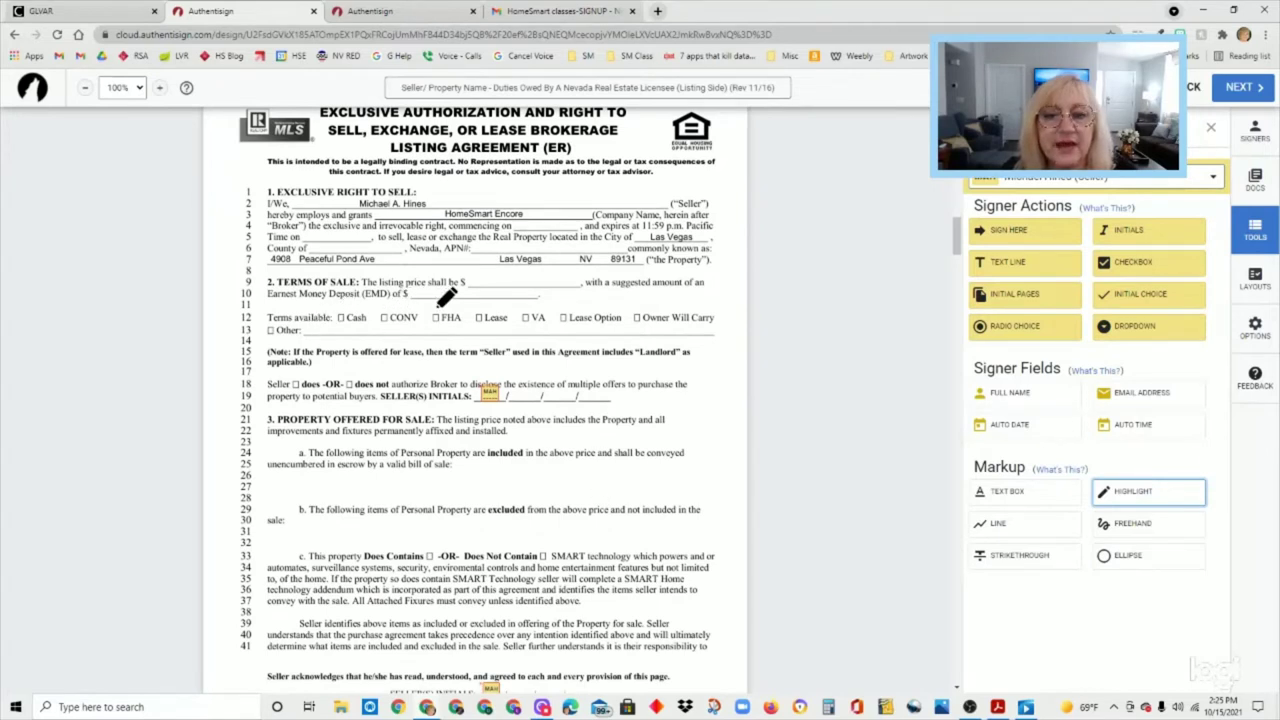
# - Add a narrow X text box on line 12 and position it in the Cash checkbox
pyautogui.click(1013, 493)
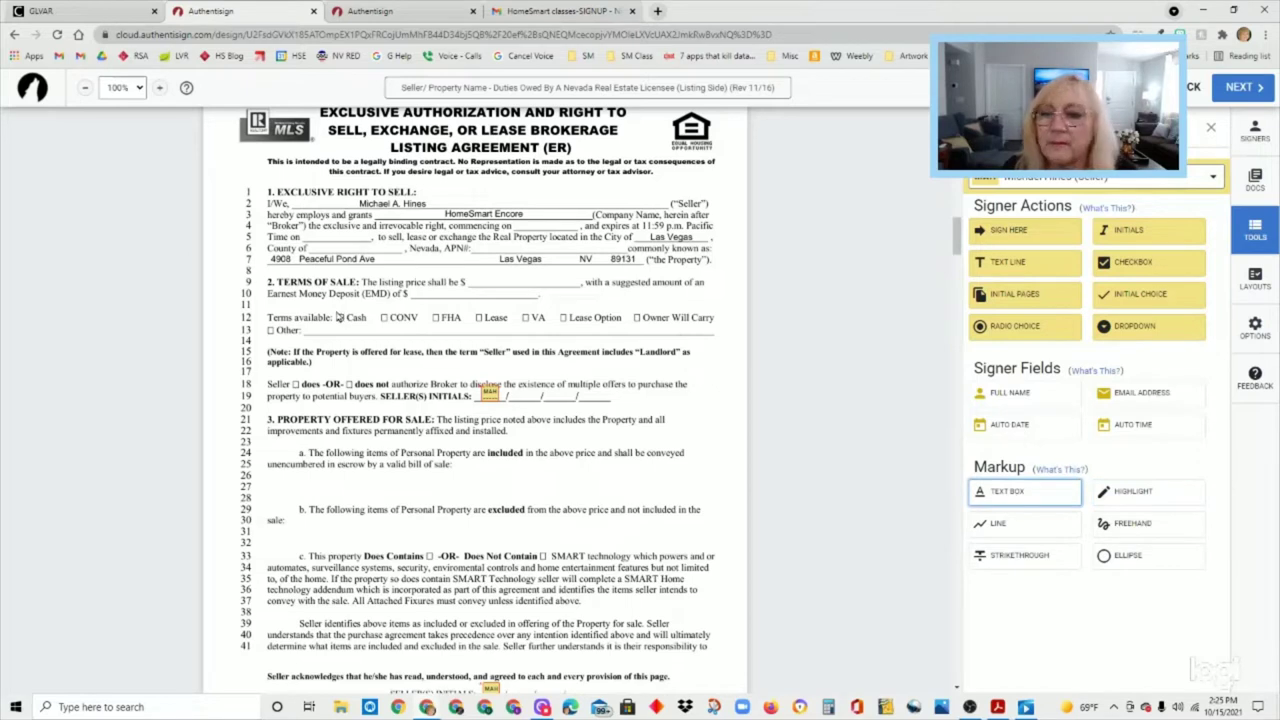
pyautogui.click(338, 316)
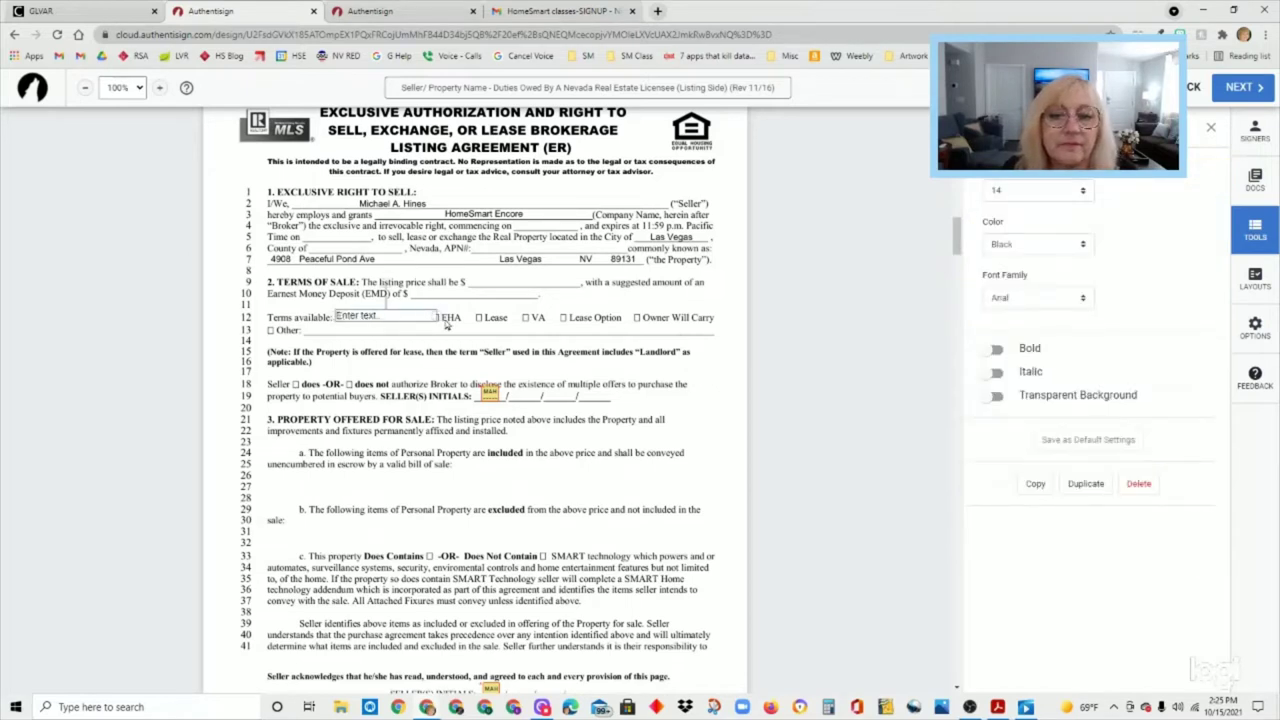
pyautogui.moveTo(437, 317); pyautogui.dragTo(363, 316)
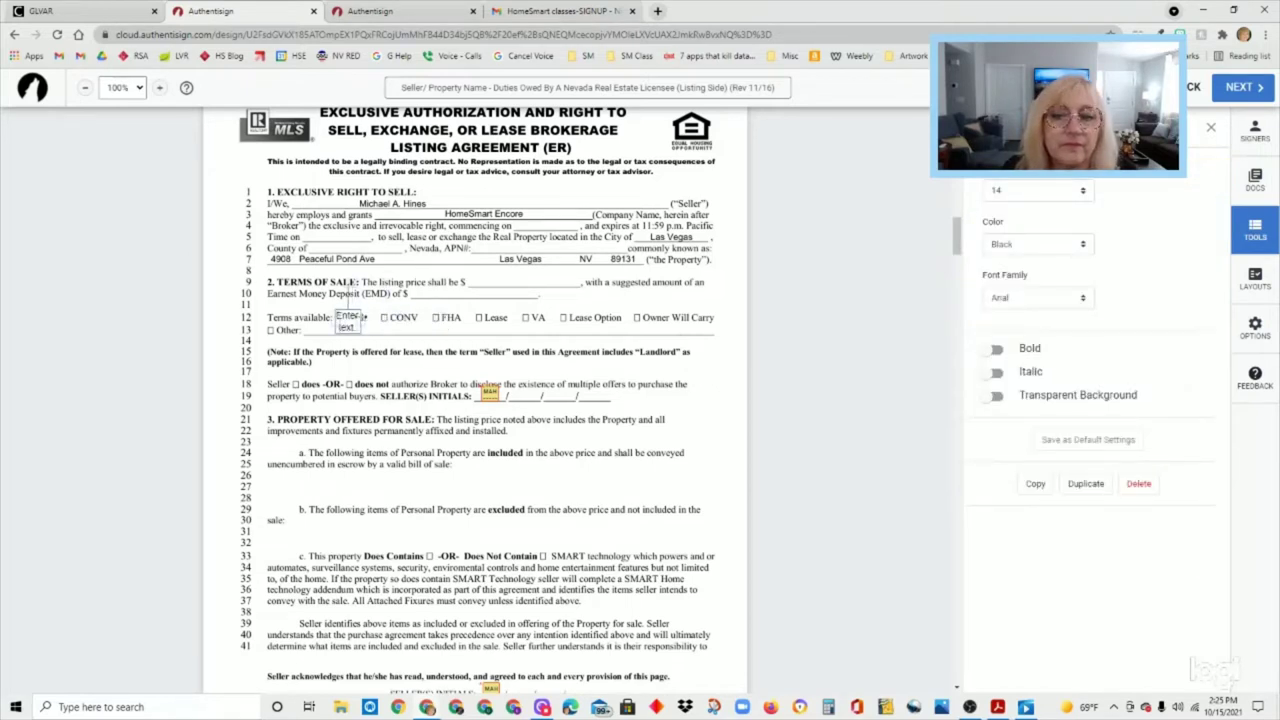
pyautogui.click(350, 320)
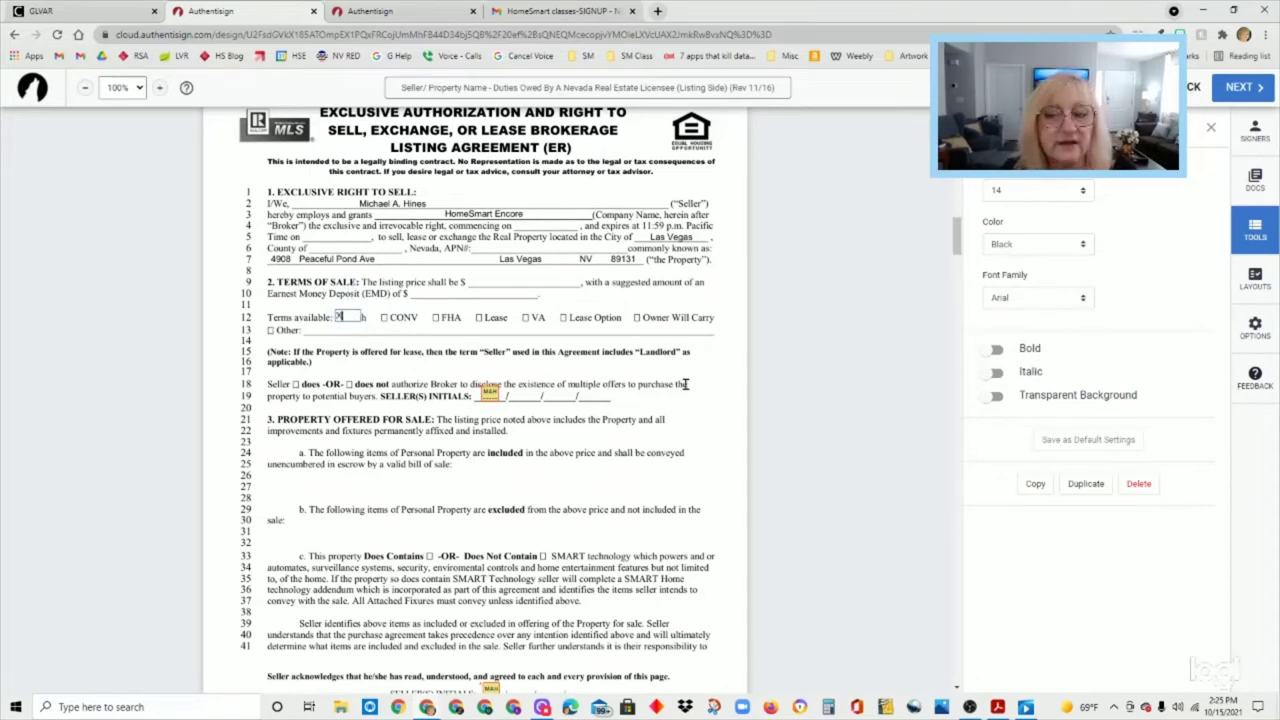
pyautogui.click(543, 366)
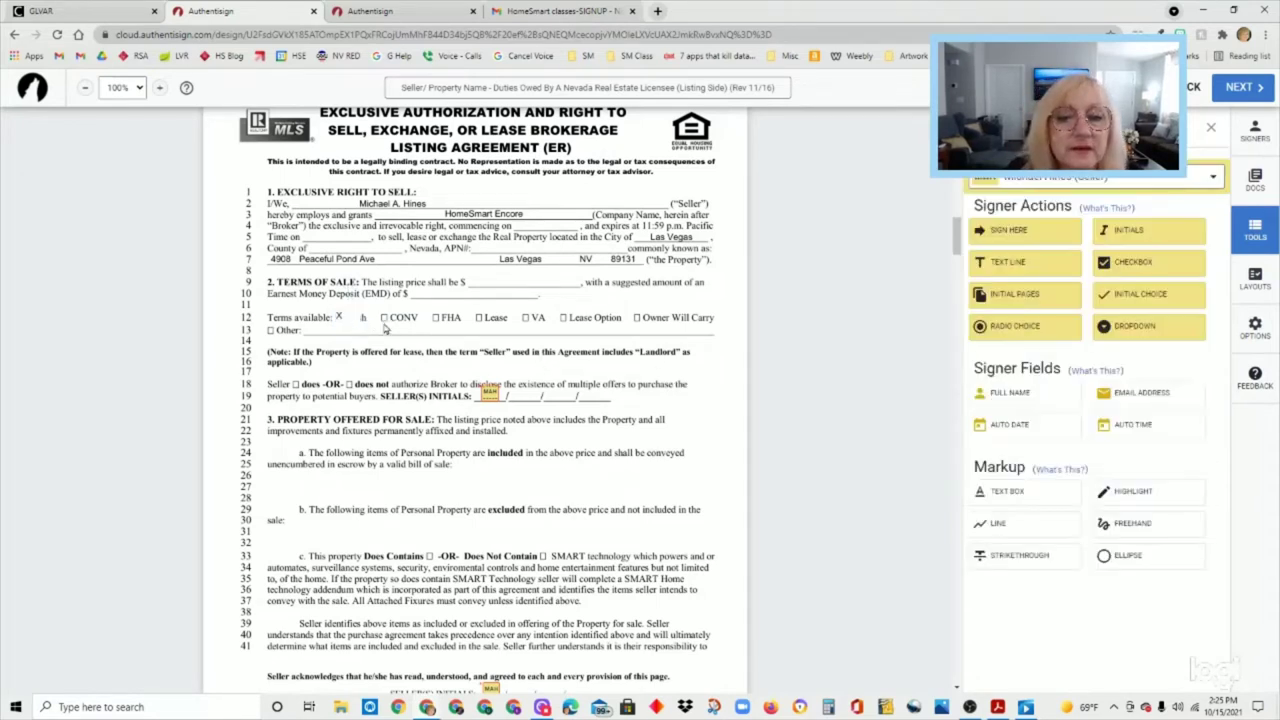
pyautogui.click(349, 318)
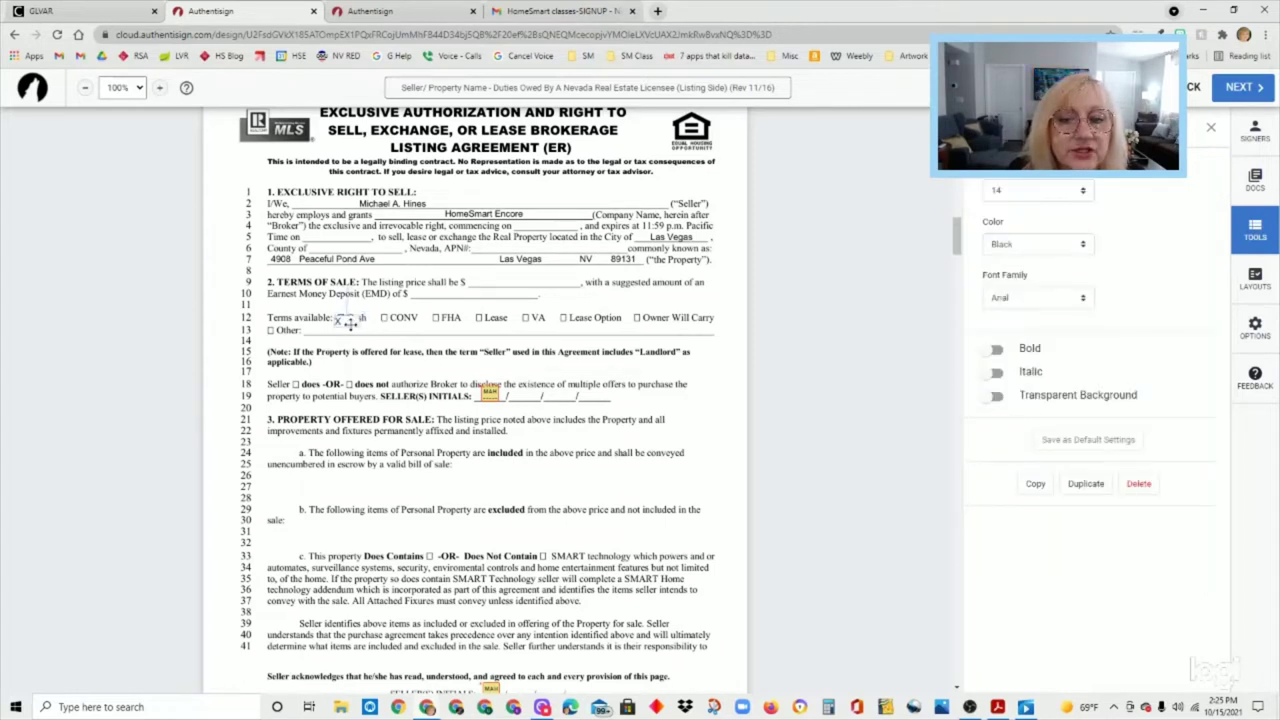
pyautogui.moveTo(350, 323); pyautogui.dragTo(341, 318)
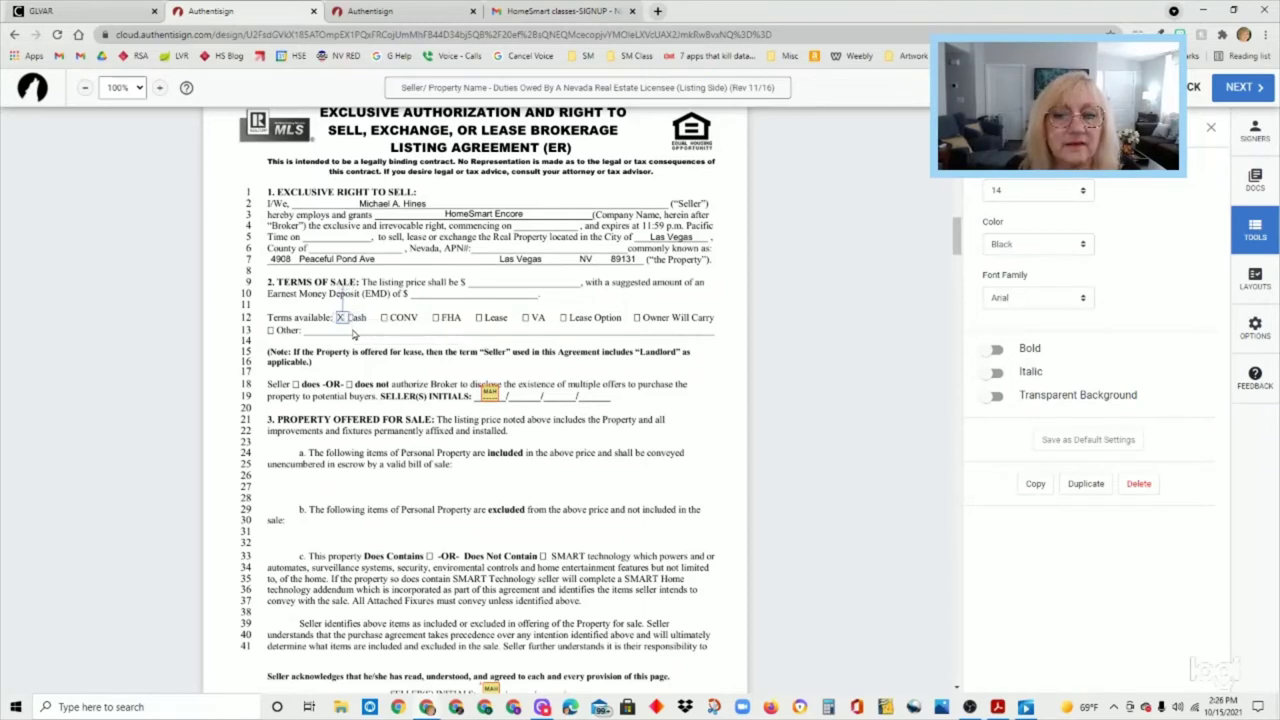
pyautogui.click(355, 338)
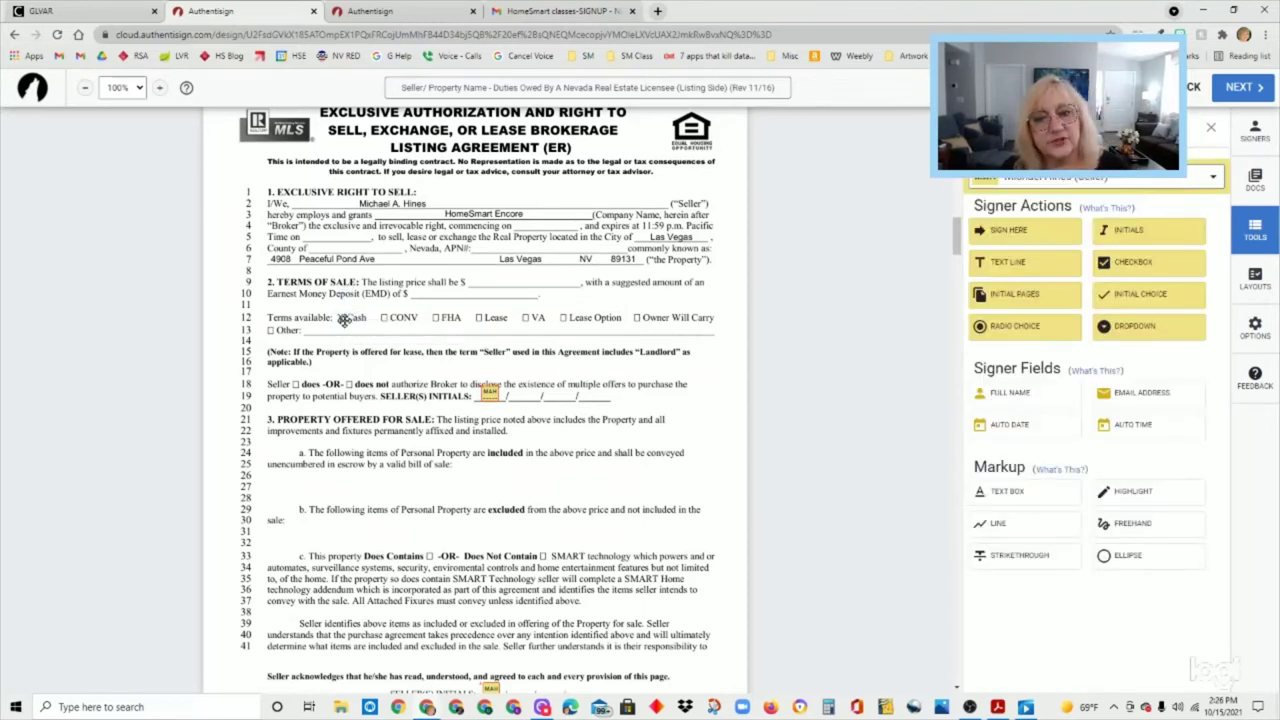
pyautogui.click(350, 318)
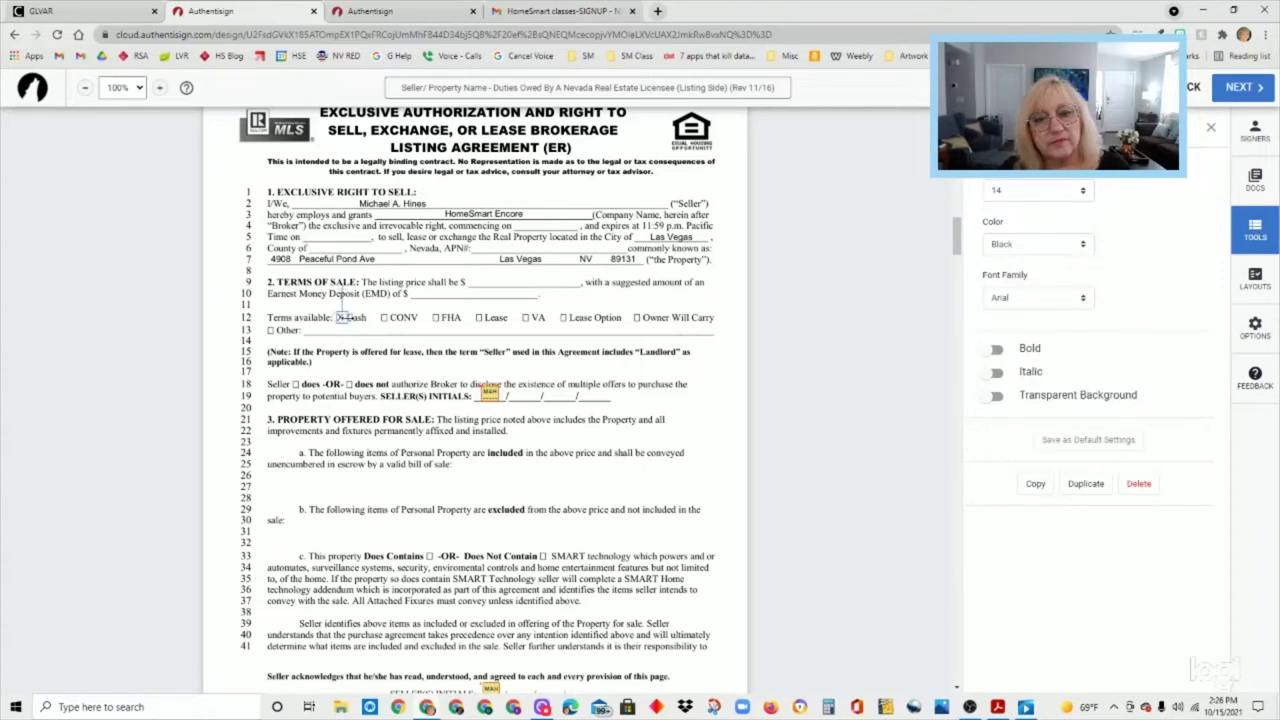
pyautogui.click(360, 390)
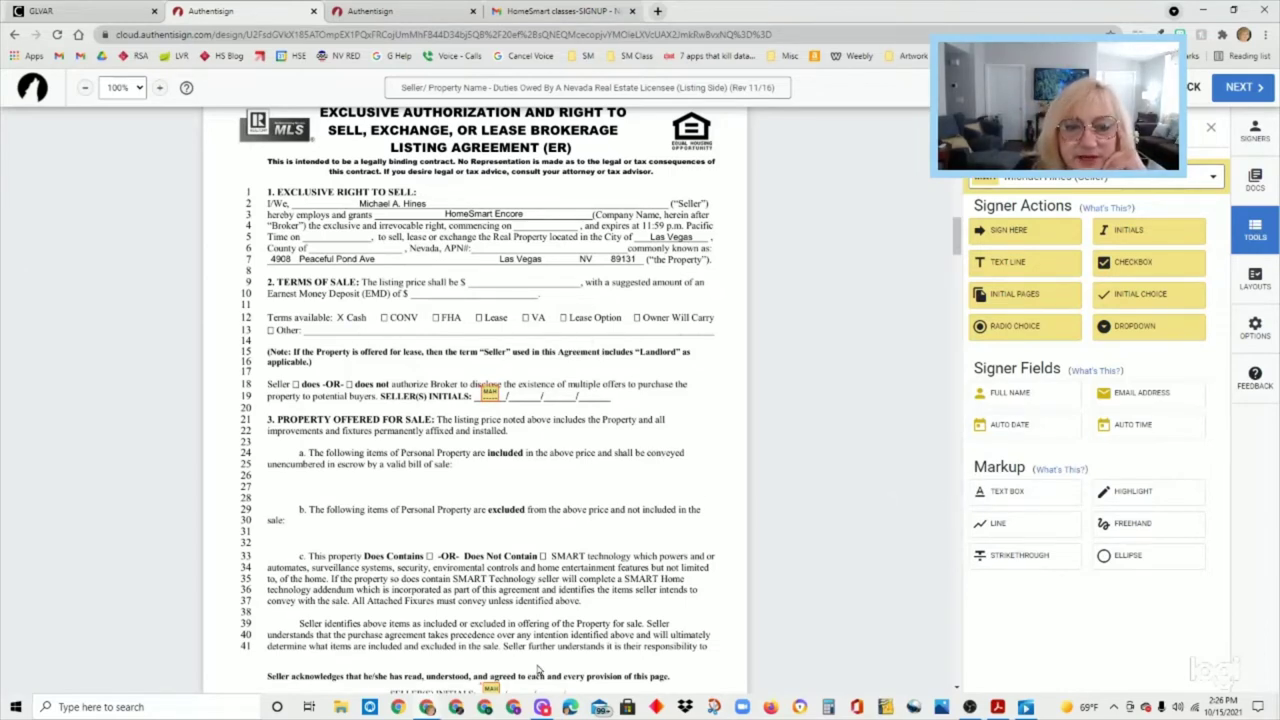
# - Drag signer checkbox fields onto the Does Contain and Does Not Contain boxes on line 33
pyautogui.scroll(-1, 540, 665)
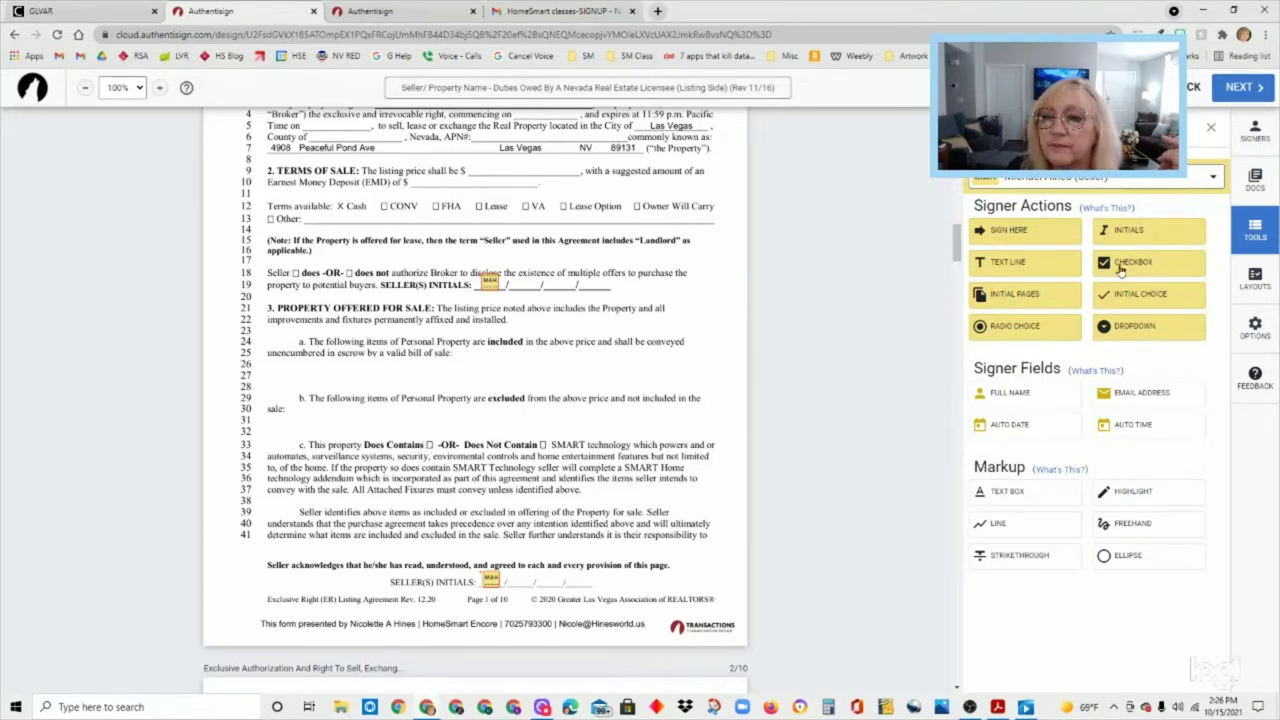
pyautogui.moveTo(1122, 267); pyautogui.dragTo(429, 446)
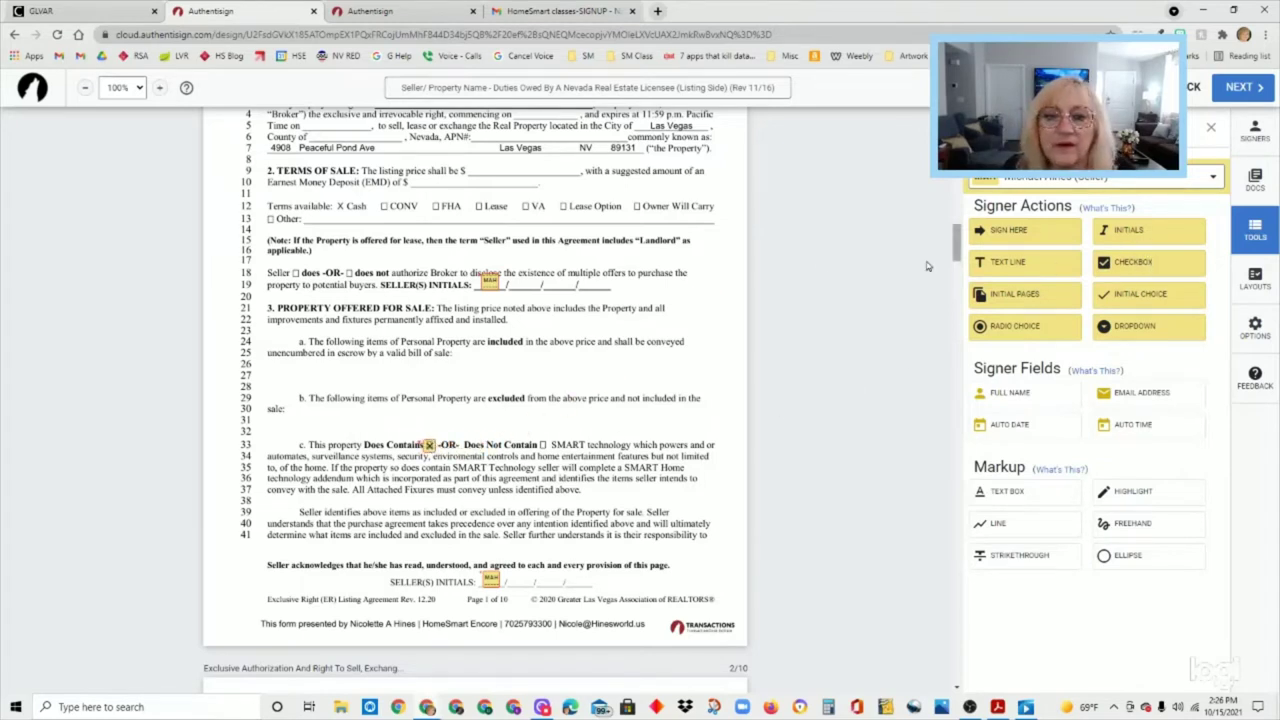
pyautogui.scroll(5, 714, 353)
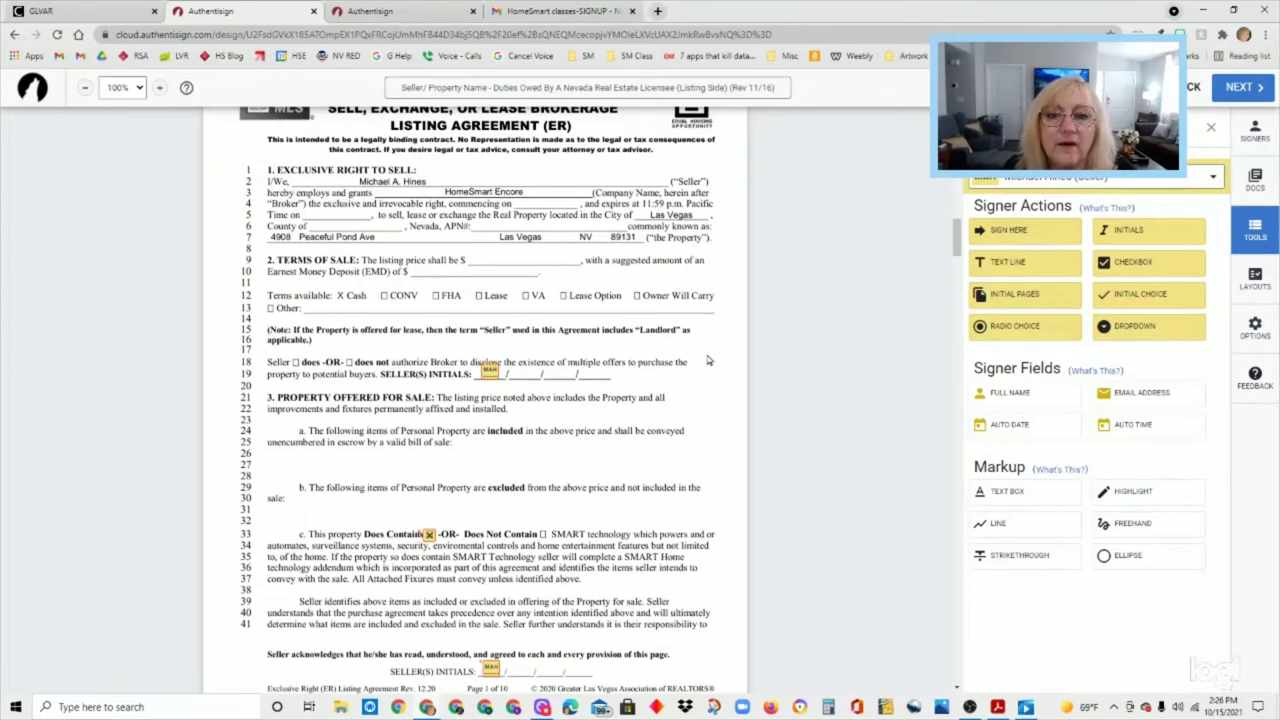
pyautogui.moveTo(210, 193); pyautogui.dragTo(497, 573)
pyautogui.scroll(-2, 503, 578)
pyautogui.moveTo(497, 462); pyautogui.dragTo(537, 575)
pyautogui.scroll(-3, 757, 571)
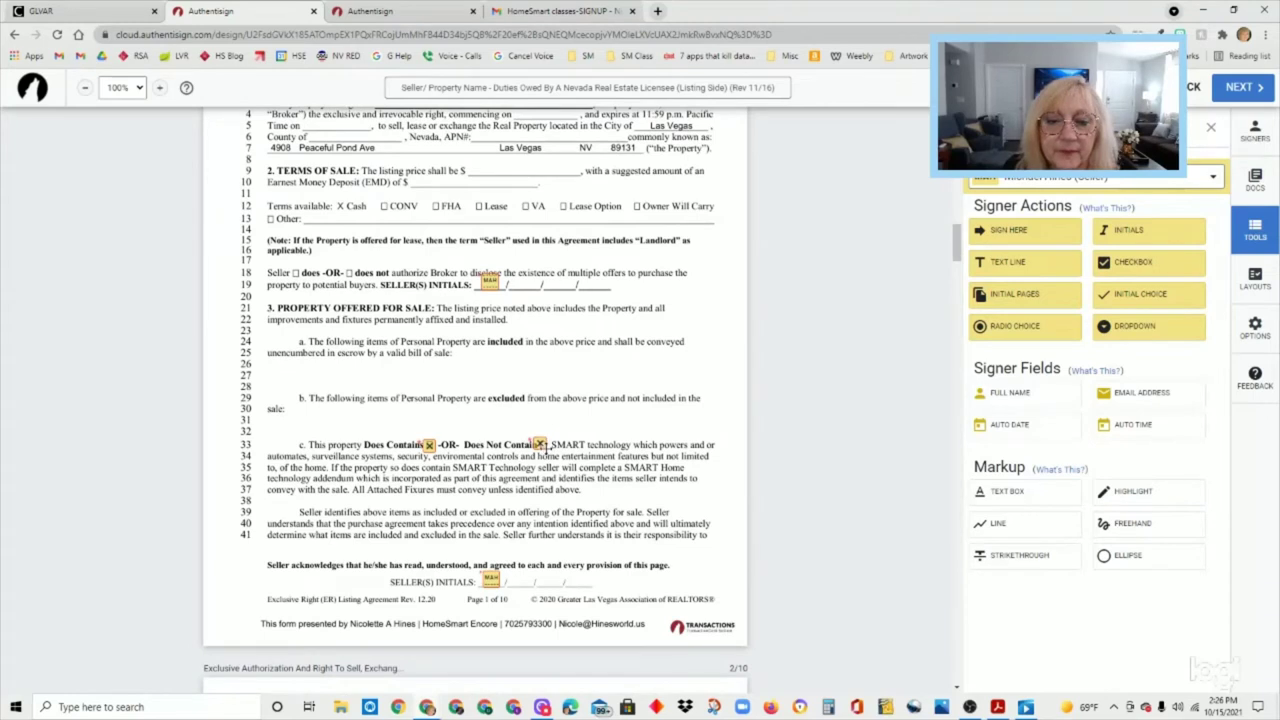
pyautogui.click(542, 445)
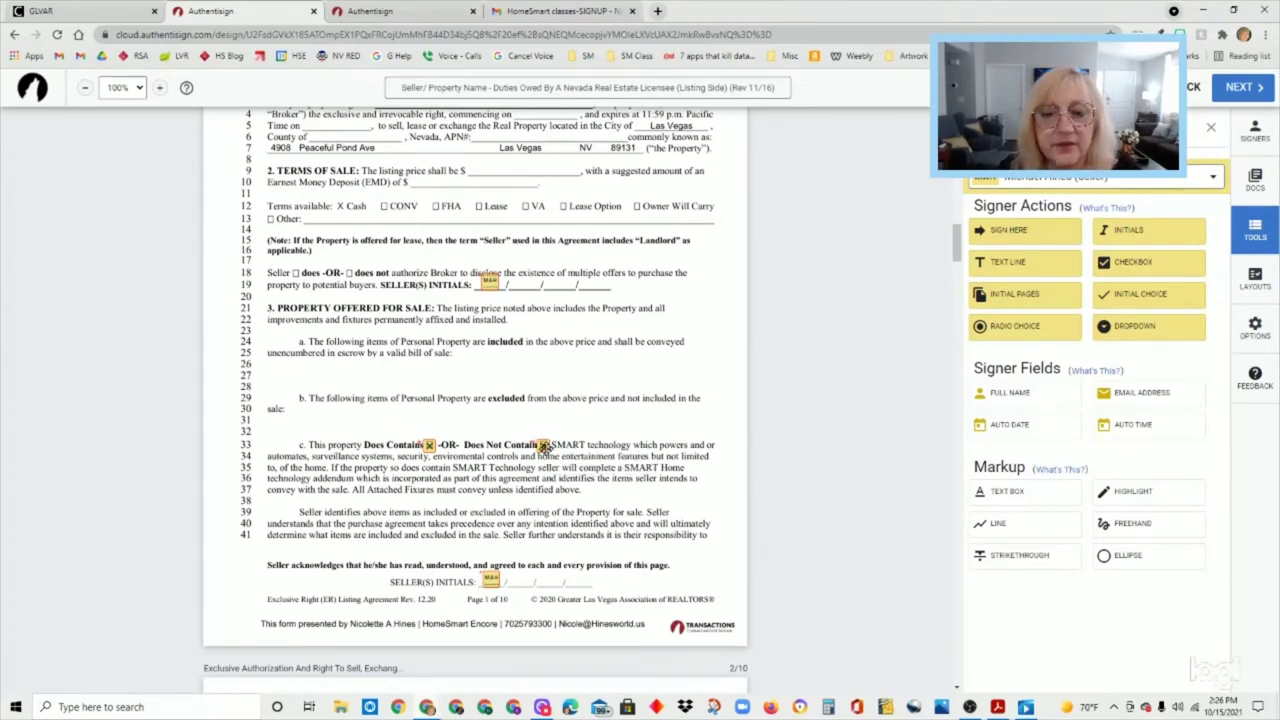
pyautogui.click(543, 445)
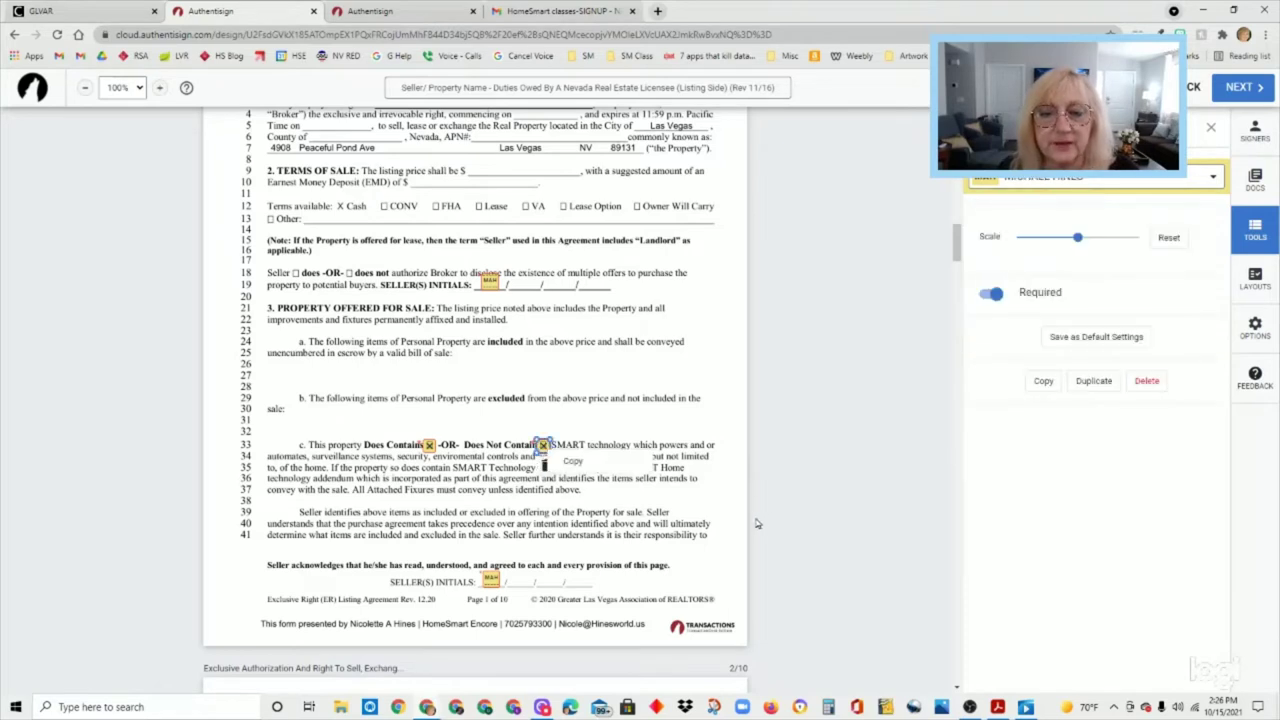
pyautogui.click(725, 529)
pyautogui.scroll(-1, 728, 535)
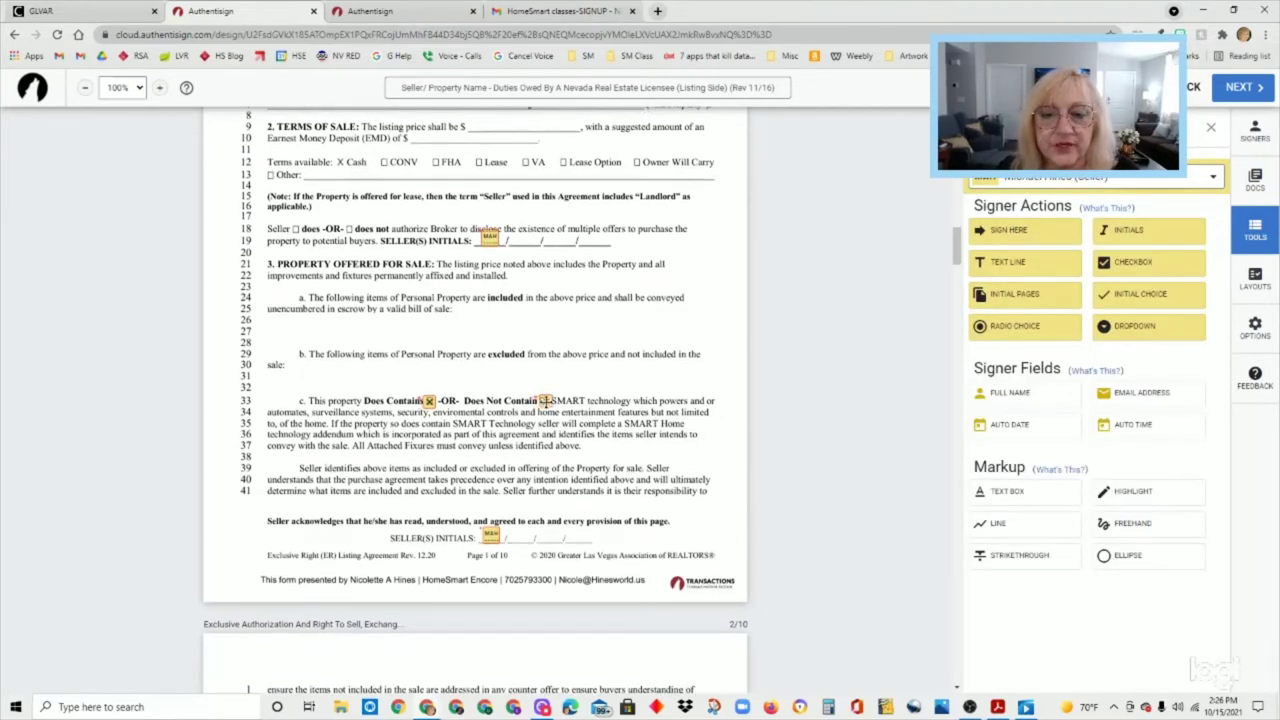
pyautogui.scroll(-3, 715, 524)
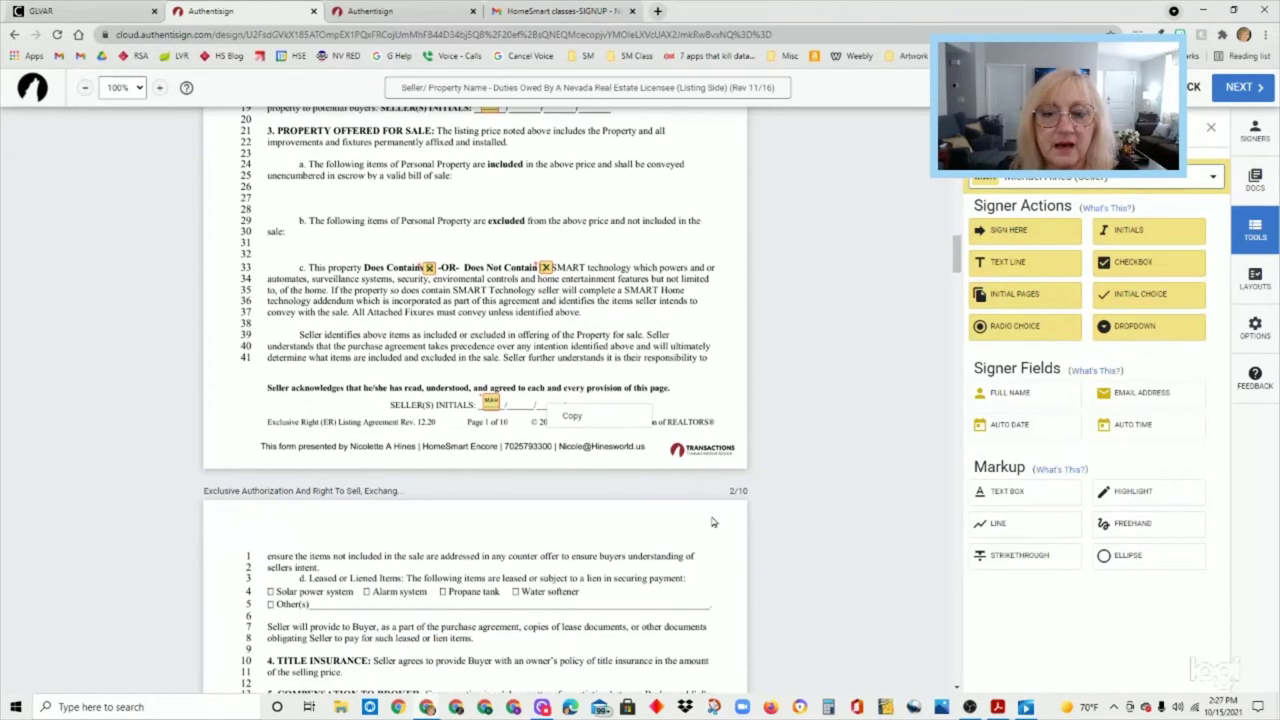
# - Place signer checkboxes on the Alarm system, Solar power system, Propane tank and Water softener boxes
pyautogui.scroll(-6, 713, 522)
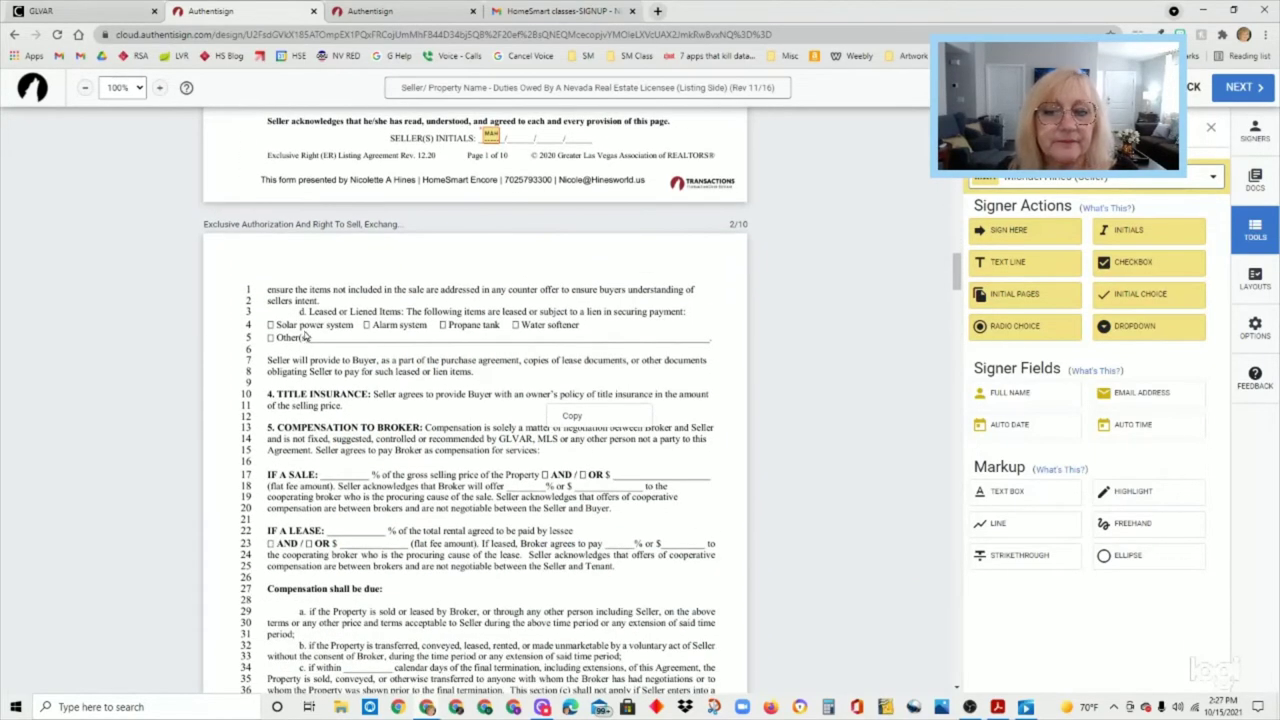
pyautogui.click(1150, 272)
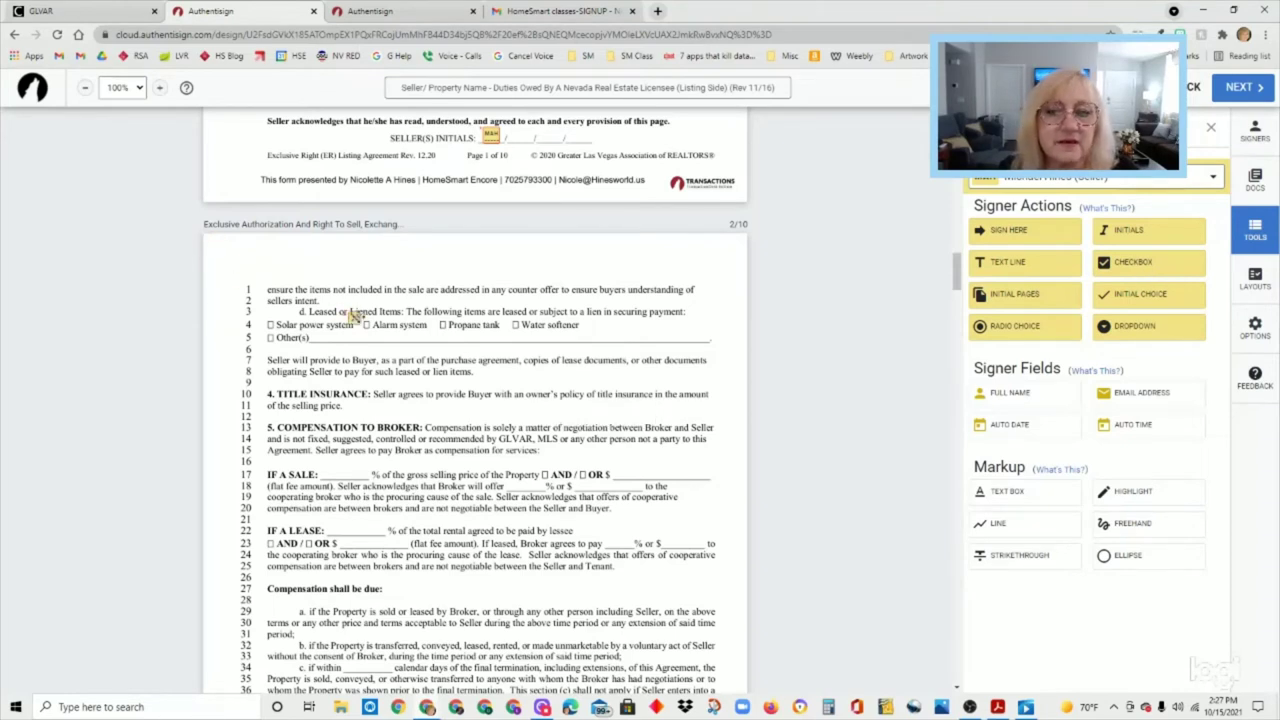
pyautogui.click(366, 324)
pyautogui.click(1173, 270)
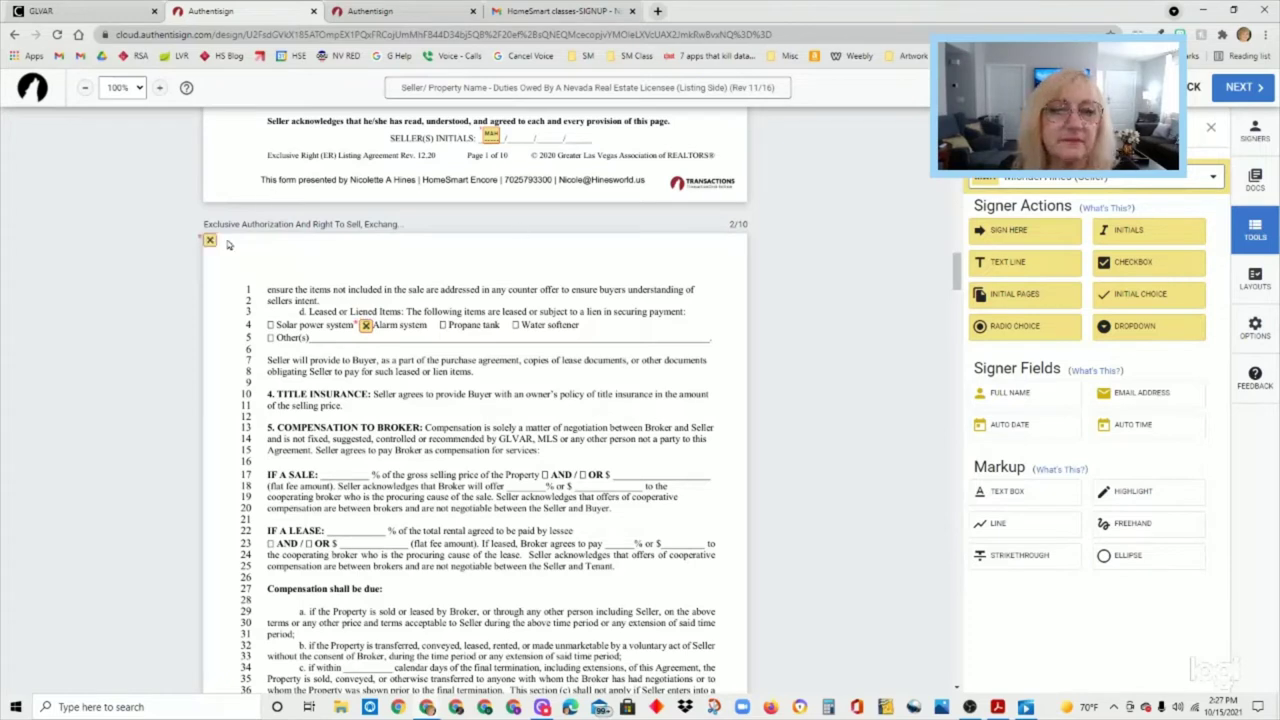
pyautogui.click(273, 327)
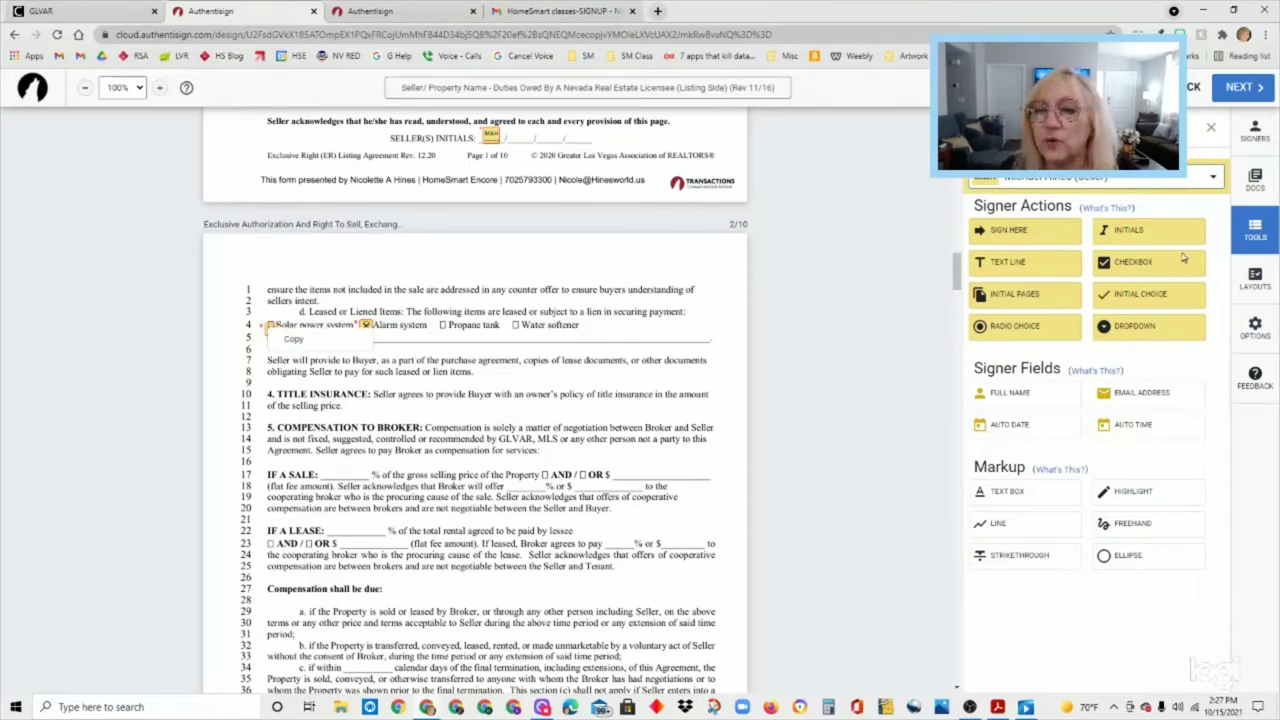
pyautogui.moveTo(210, 241)
pyautogui.mouseDown()
pyautogui.moveTo(465, 335)
pyautogui.moveTo(445, 330)
pyautogui.mouseUp()
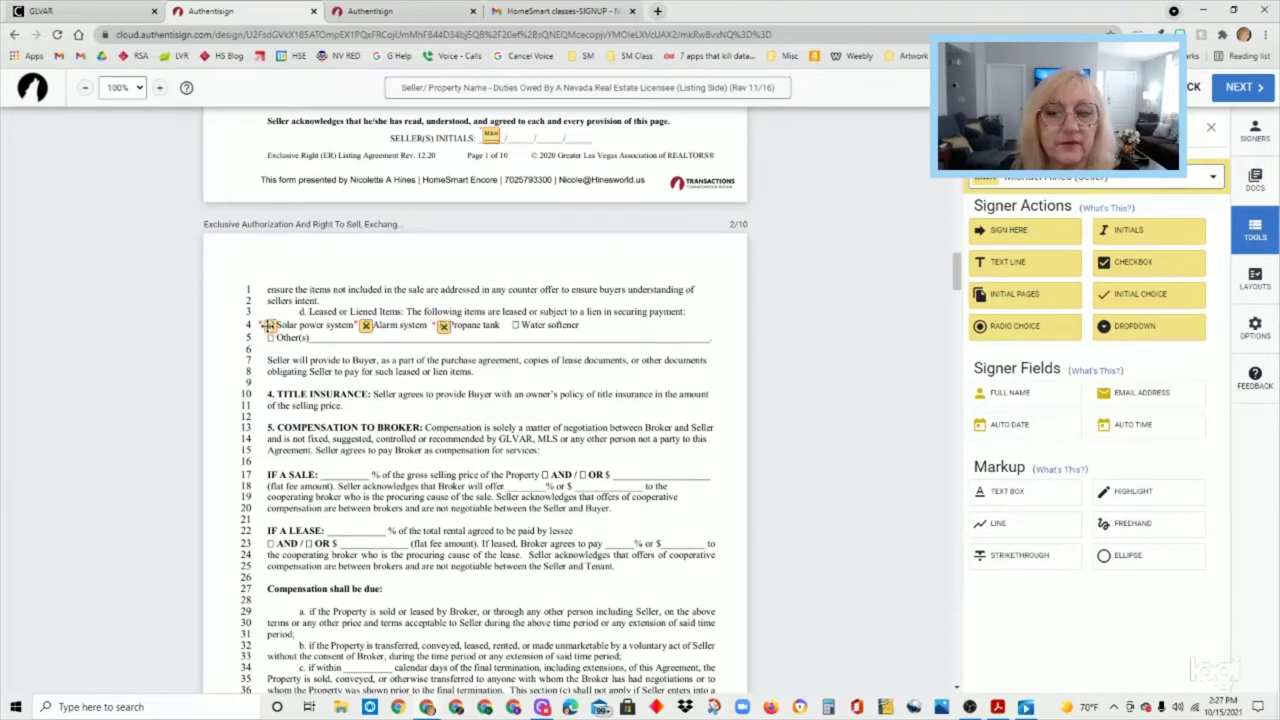
pyautogui.click(1128, 264)
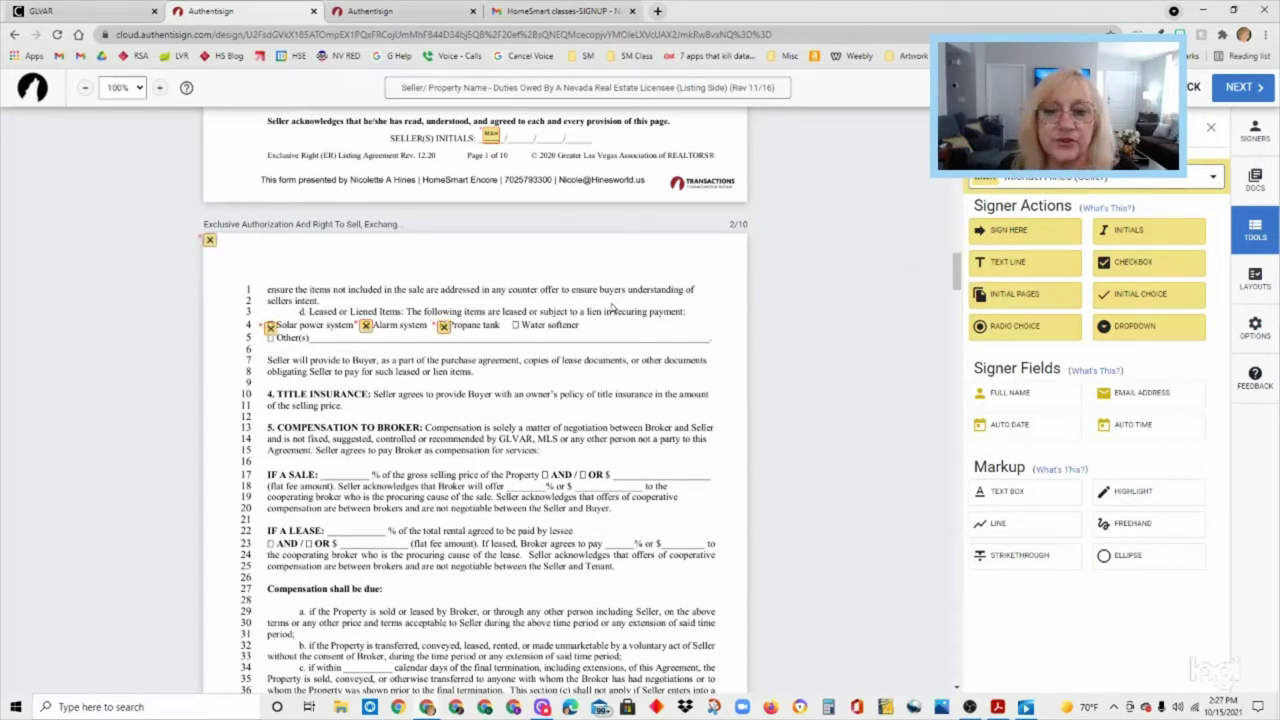
pyautogui.moveTo(209, 238); pyautogui.dragTo(515, 326)
pyautogui.scroll(-10, 802, 410)
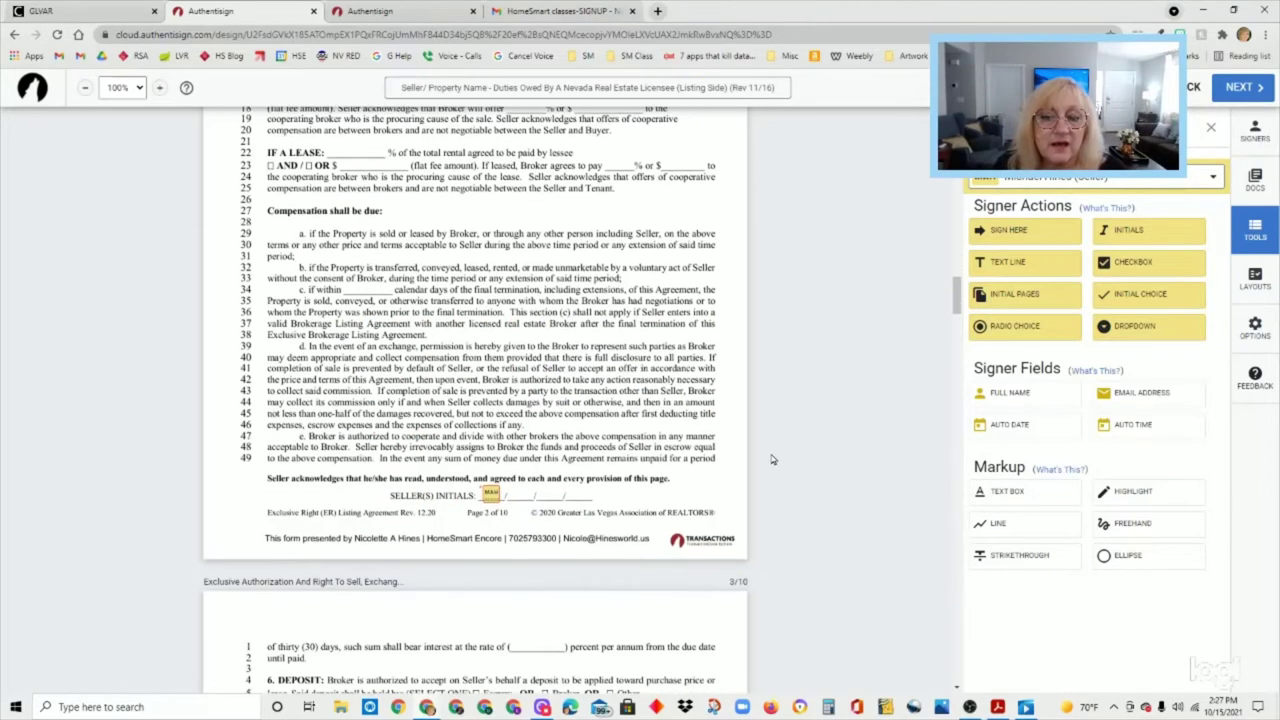
pyautogui.scroll(-2, 770, 456)
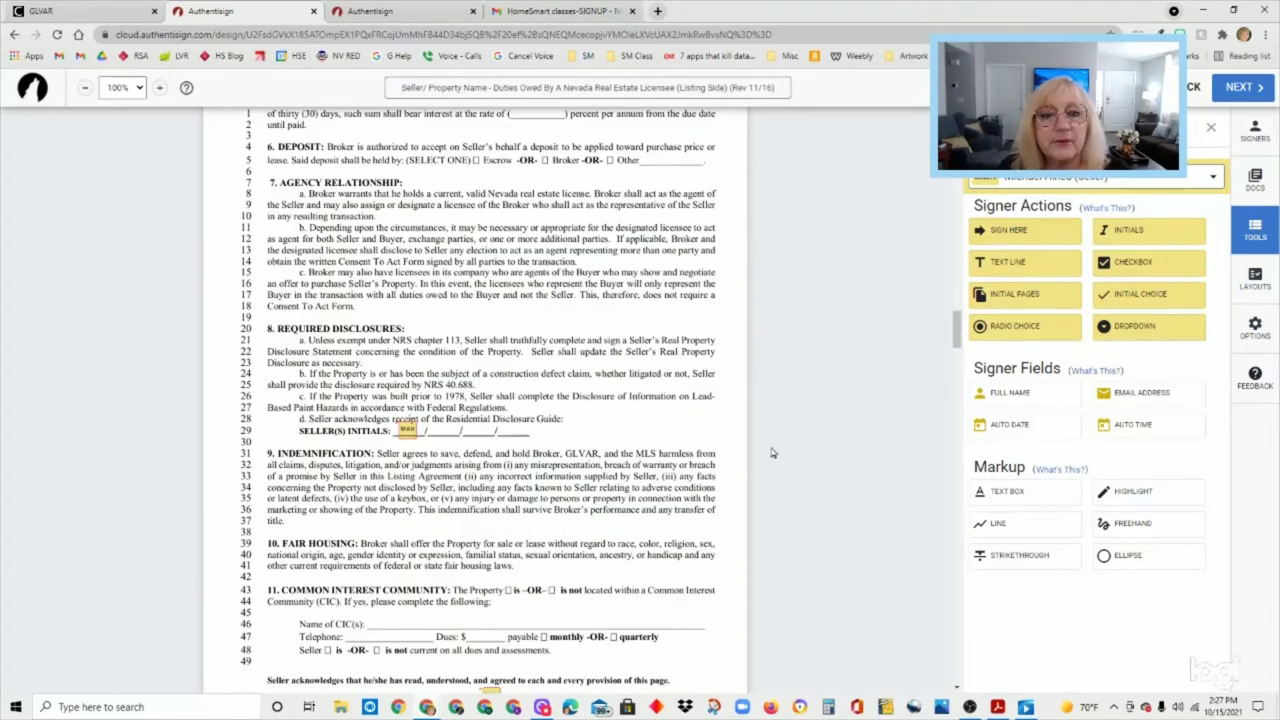
pyautogui.scroll(2, 745, 420)
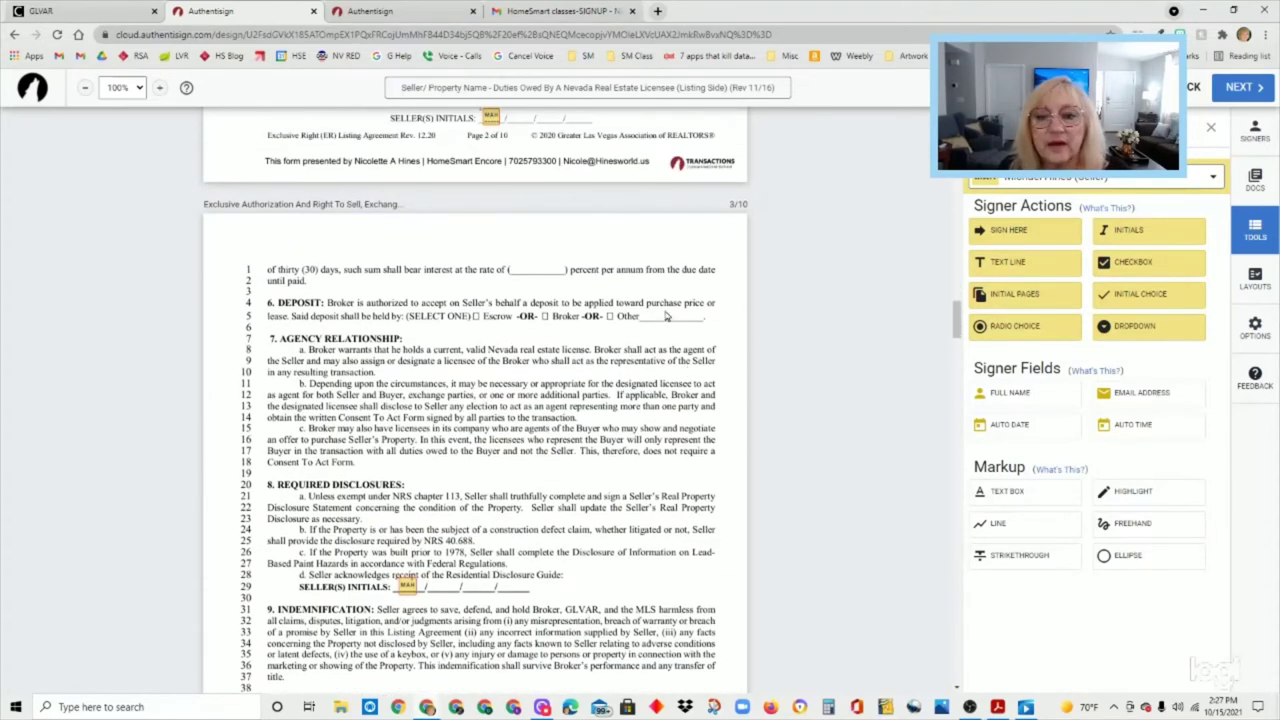
pyautogui.click(994, 264)
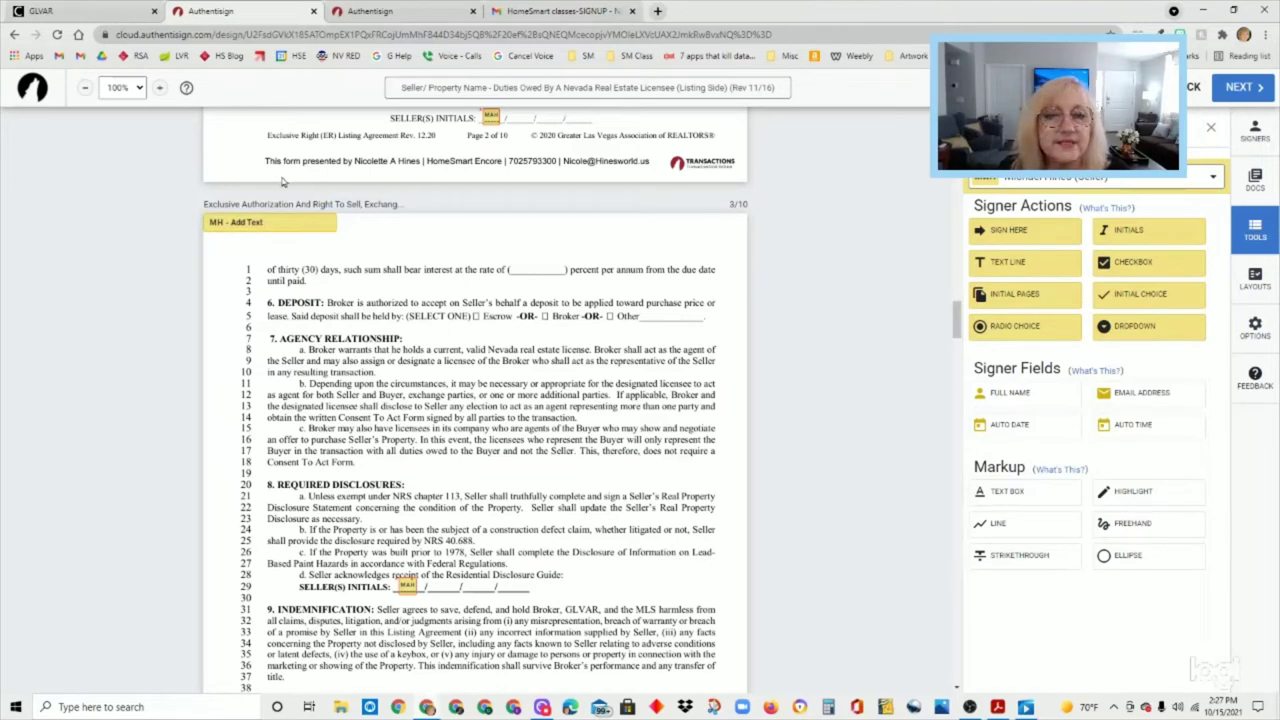
pyautogui.moveTo(286, 218); pyautogui.dragTo(694, 314)
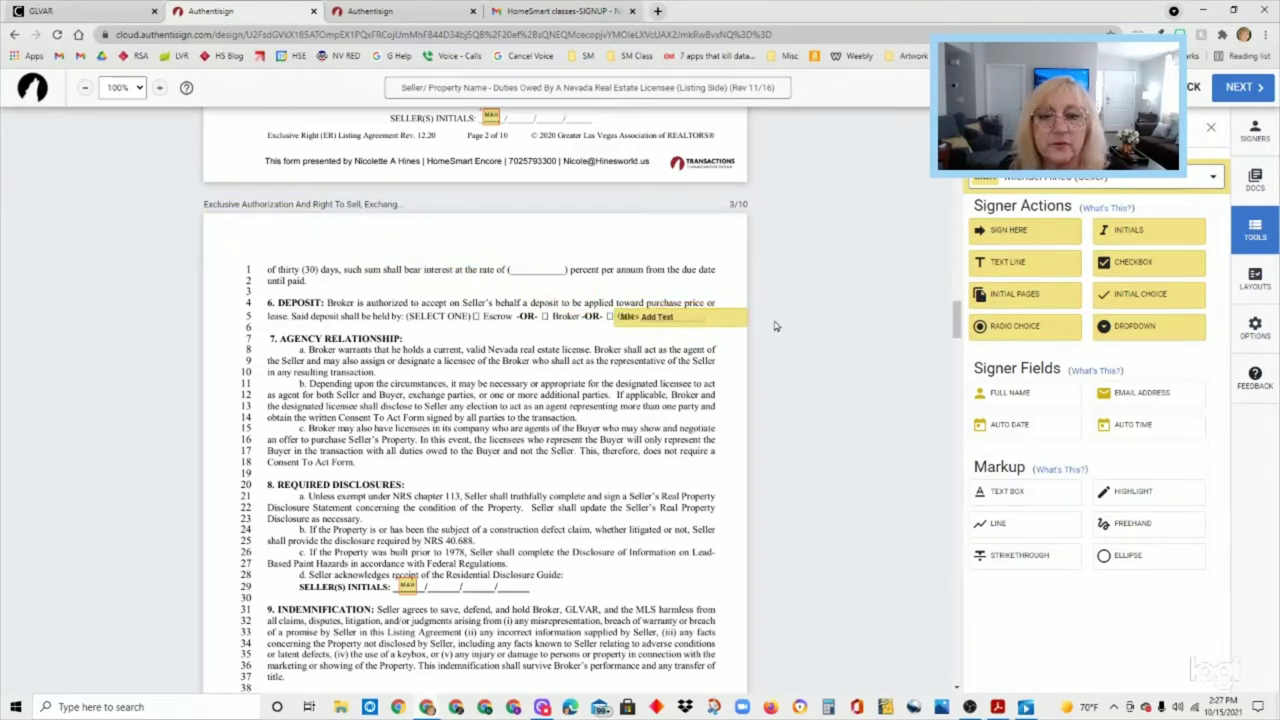
pyautogui.click(711, 320)
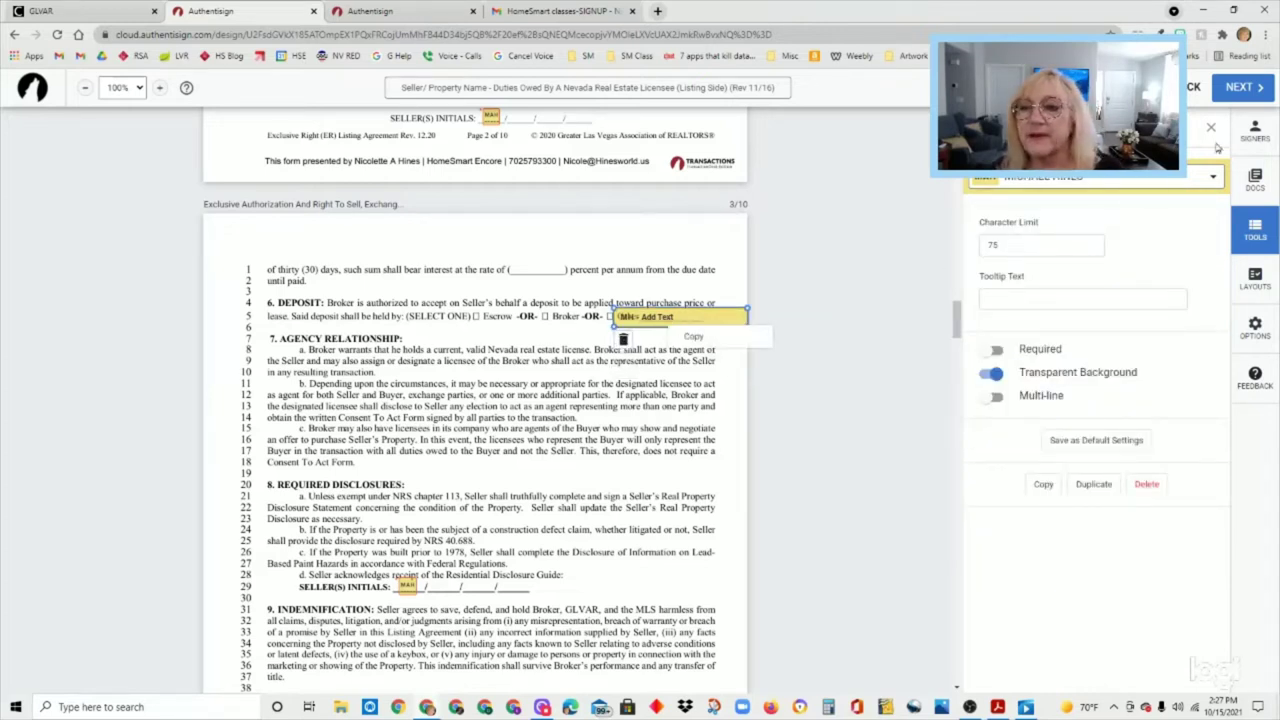
pyautogui.click(688, 315)
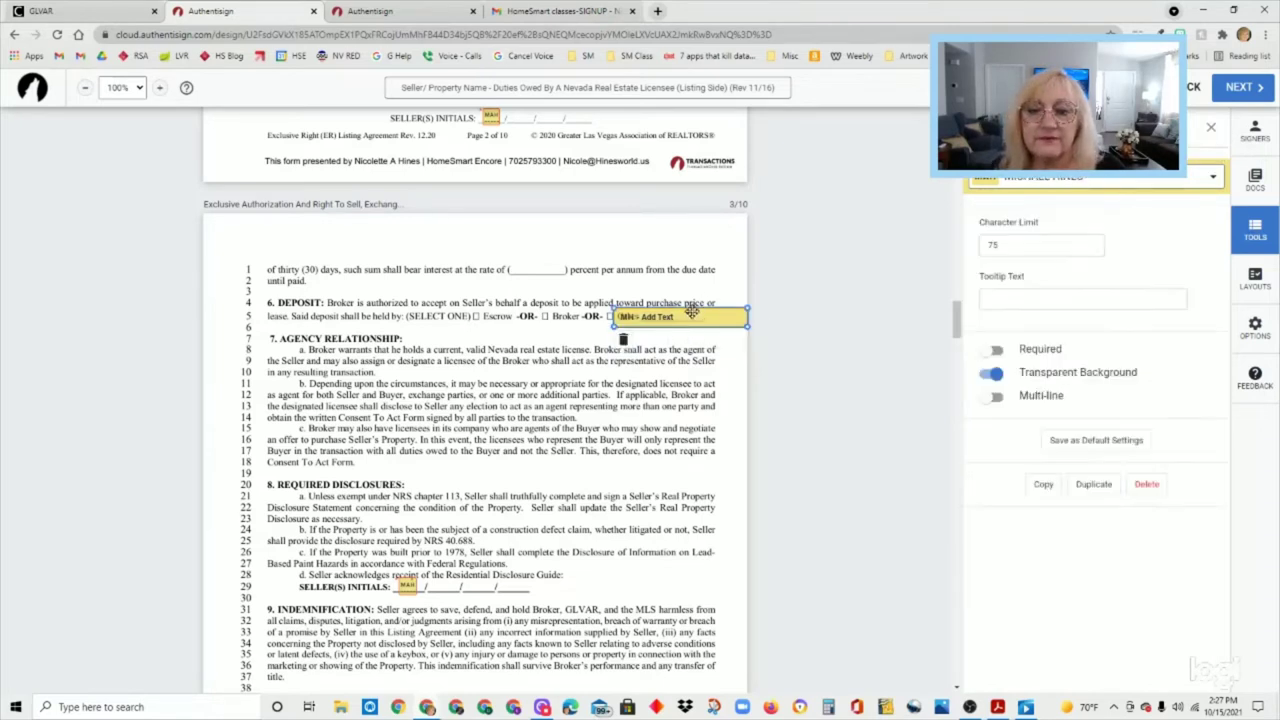
pyautogui.click(624, 341)
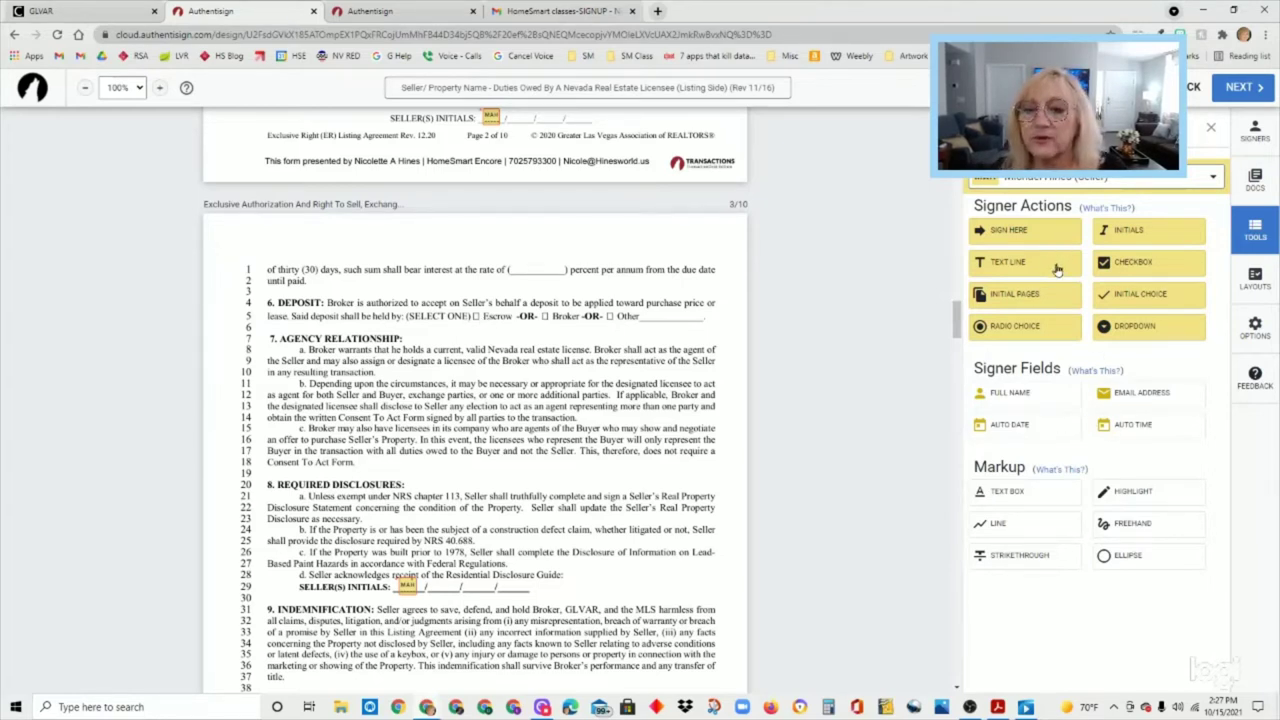
# - Add an X text box and fine-tune its position inside the page 3 Escrow deposit checkbox
pyautogui.click(1044, 494)
pyautogui.click(483, 318)
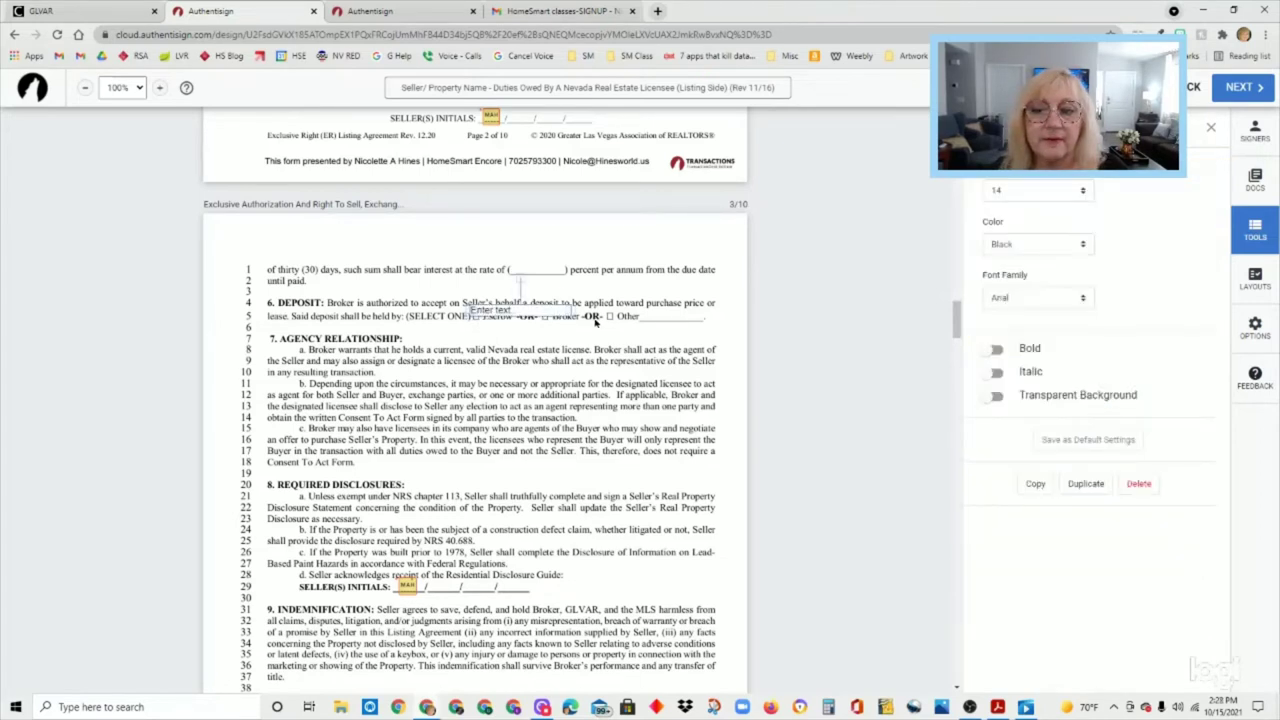
pyautogui.click(500, 310)
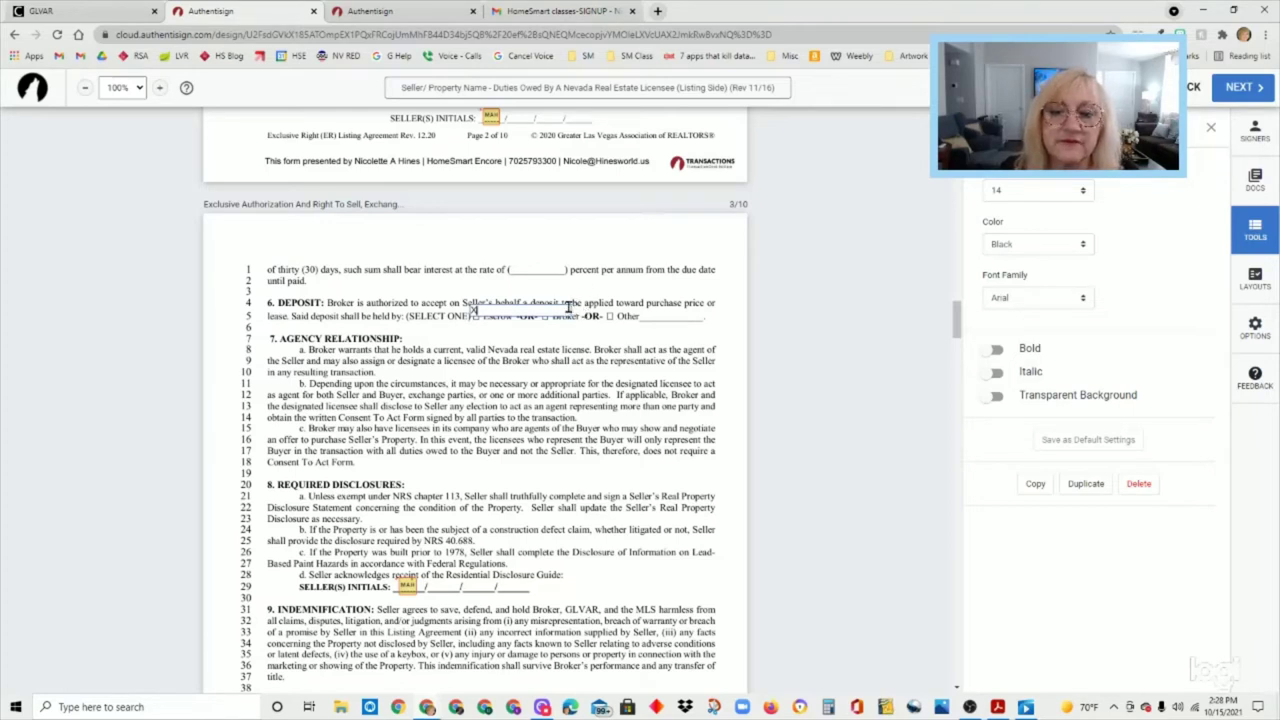
pyautogui.click(570, 311)
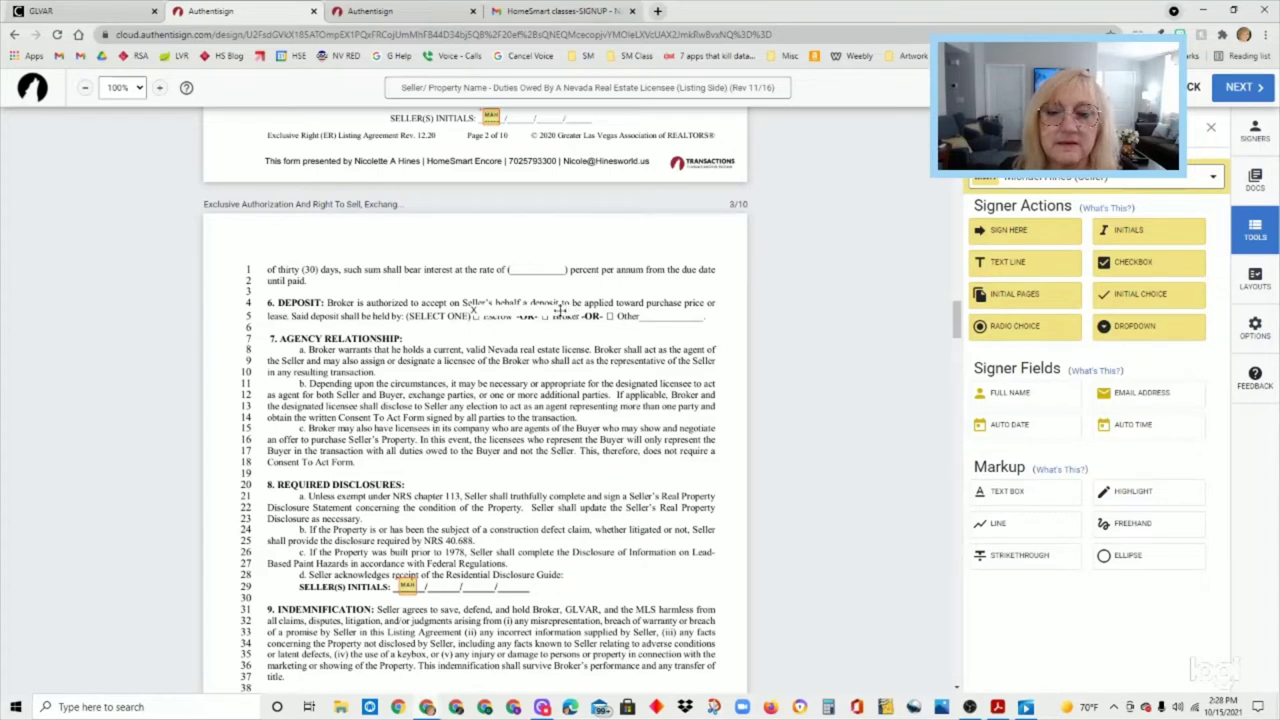
pyautogui.moveTo(561, 311); pyautogui.dragTo(586, 328)
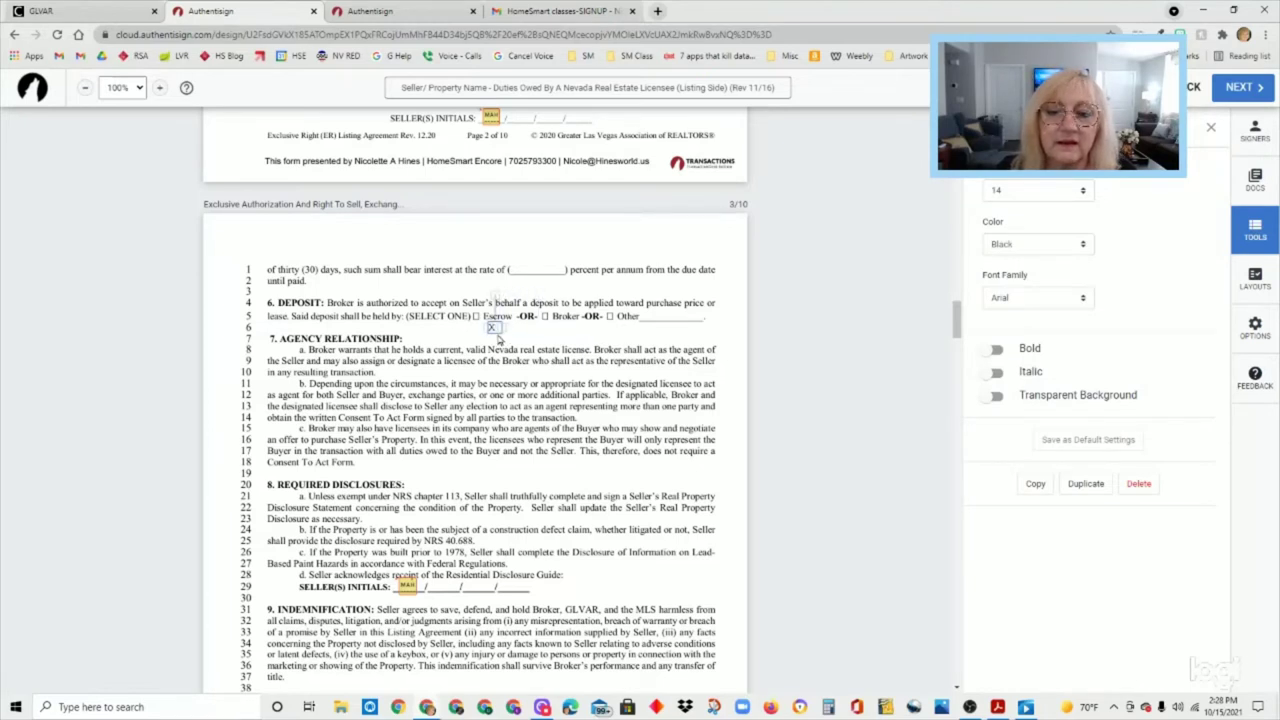
pyautogui.moveTo(492, 328); pyautogui.dragTo(477, 317)
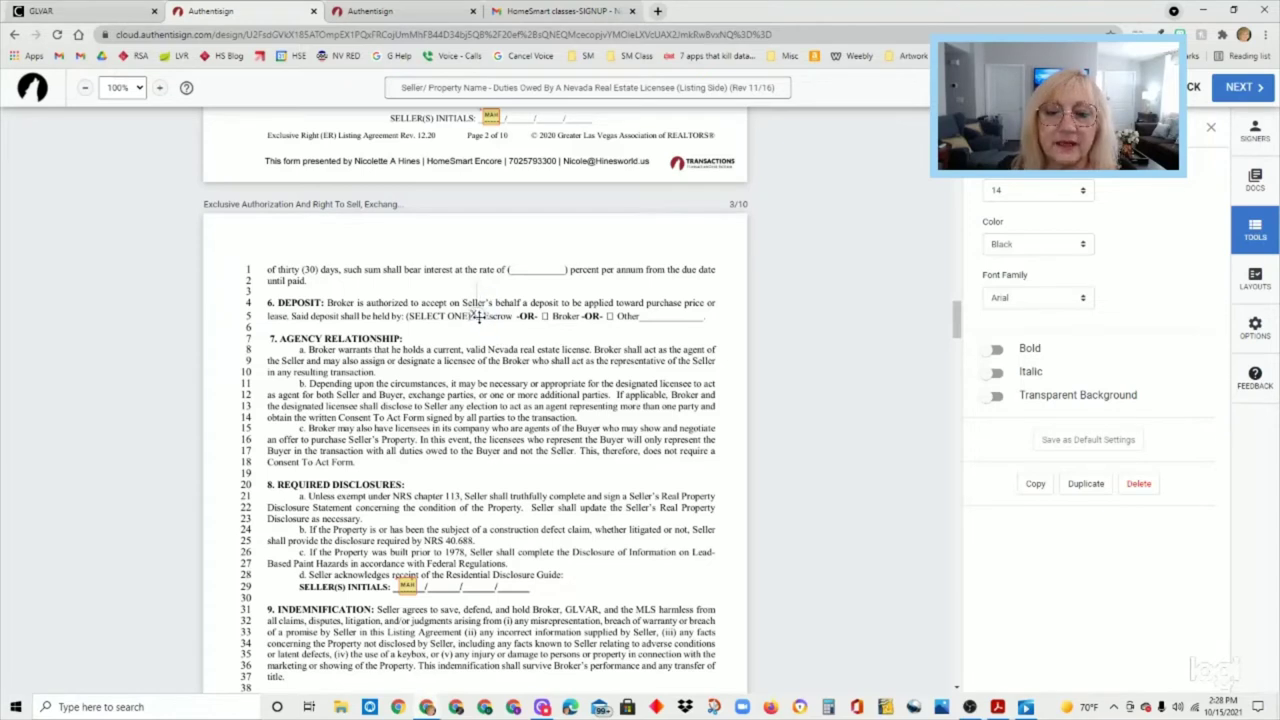
pyautogui.moveTo(478, 316); pyautogui.dragTo(482, 320)
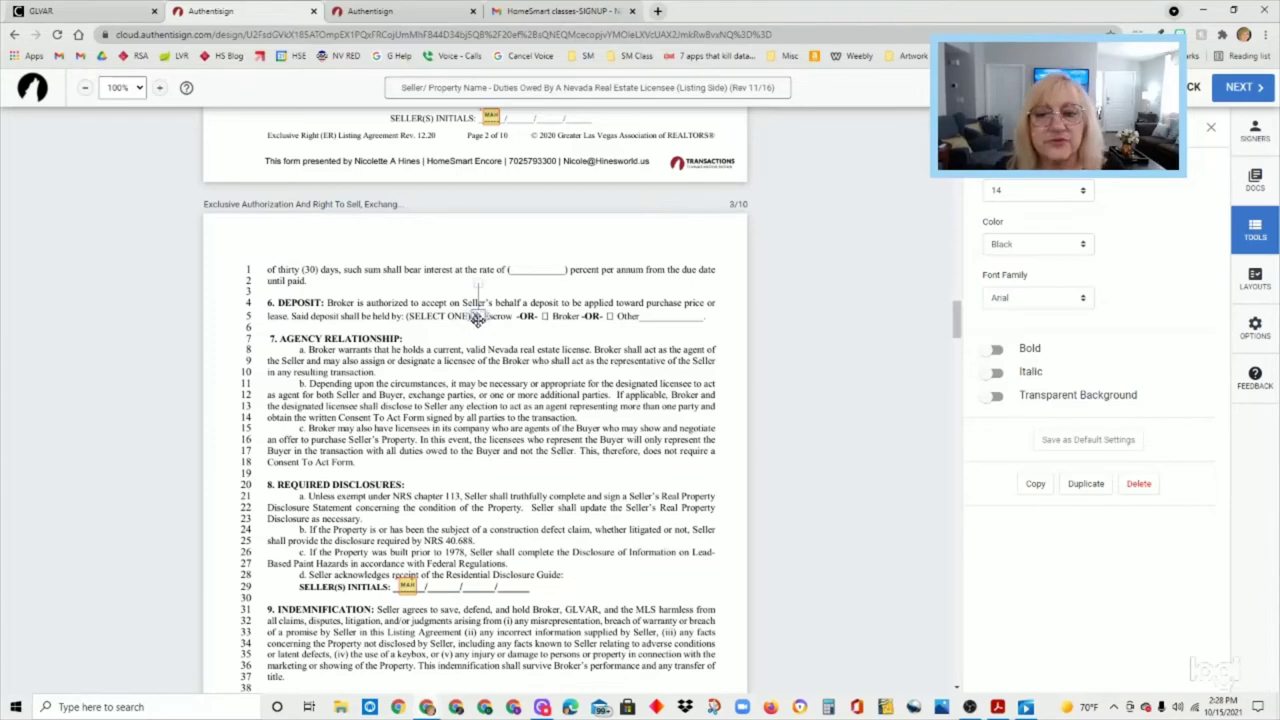
pyautogui.moveTo(478, 318); pyautogui.dragTo(481, 320)
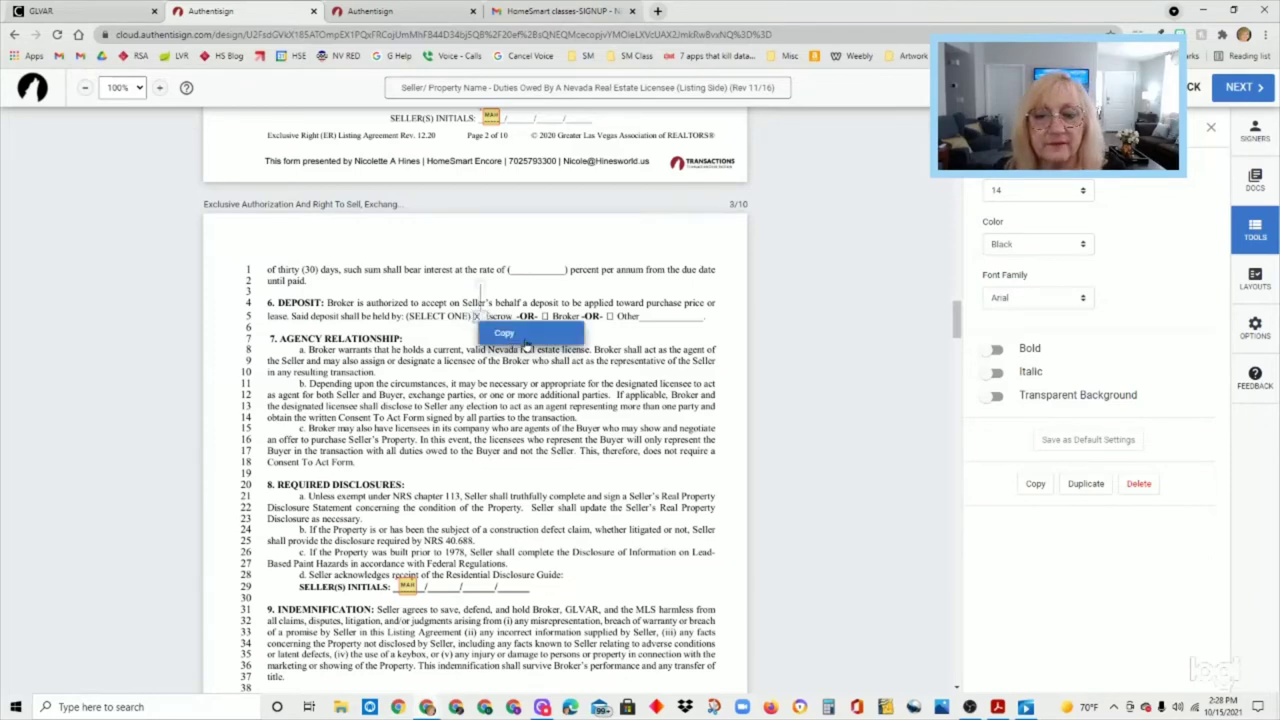
pyautogui.scroll(-3, 617, 366)
pyautogui.scroll(-1, 598, 551)
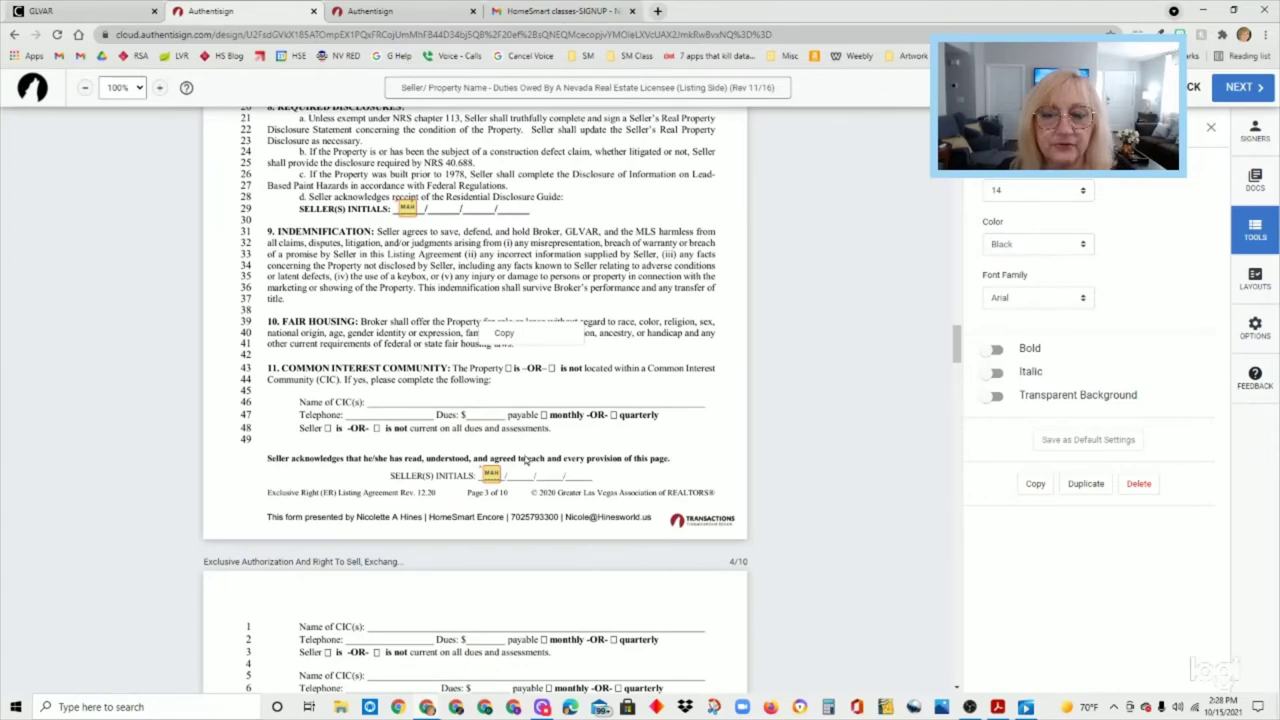
pyautogui.scroll(-5, 588, 598)
pyautogui.scroll(-8, 588, 598)
pyautogui.scroll(-3, 585, 600)
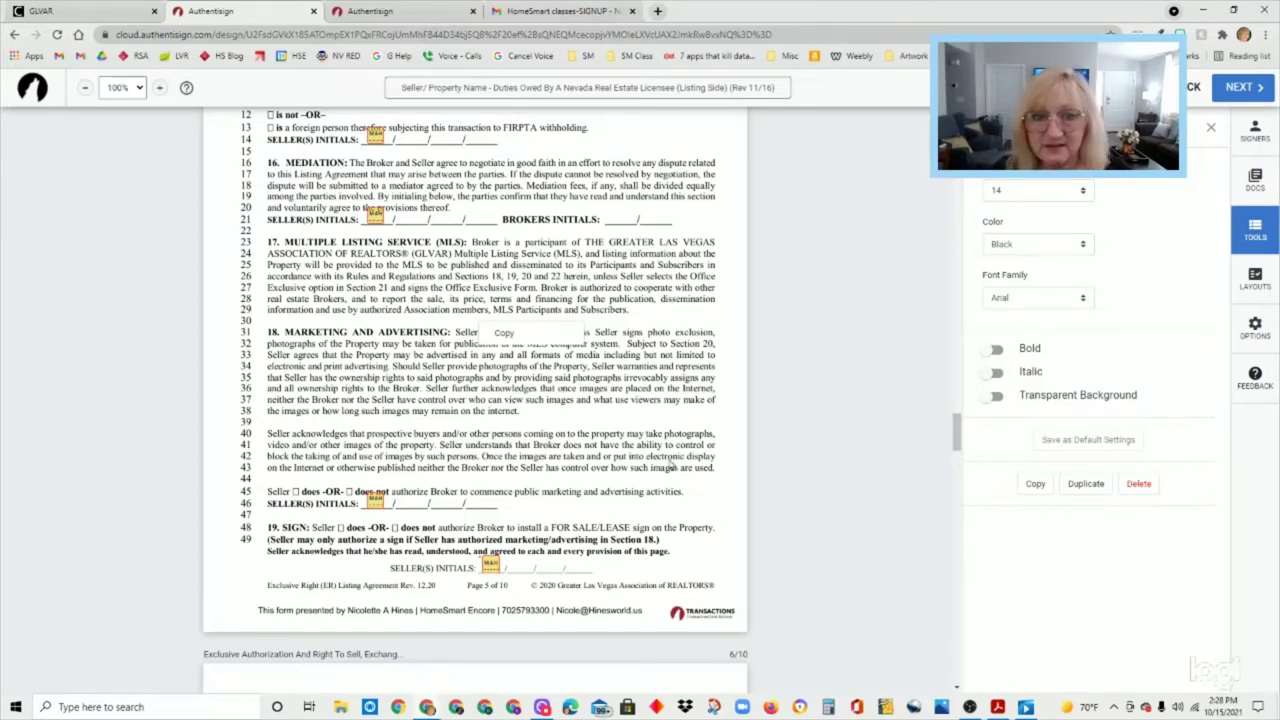
pyautogui.scroll(-8, 672, 467)
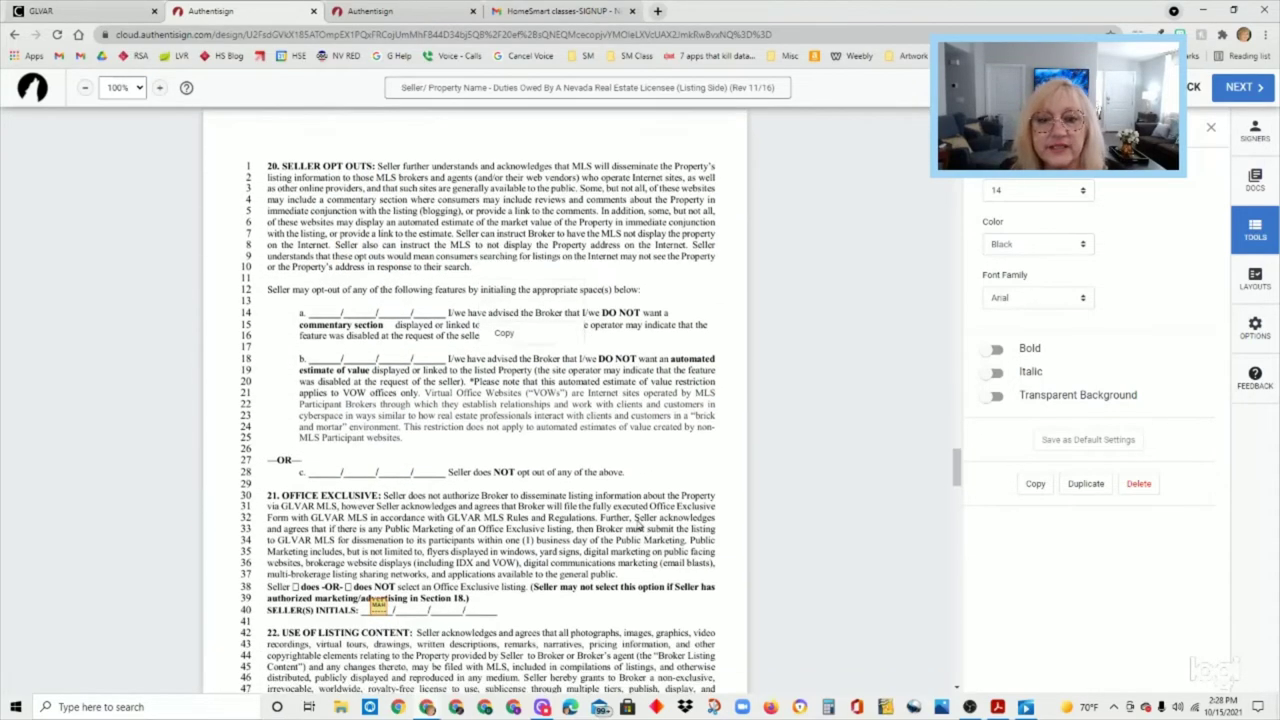
pyautogui.scroll(-3, 637, 523)
pyautogui.click(583, 566)
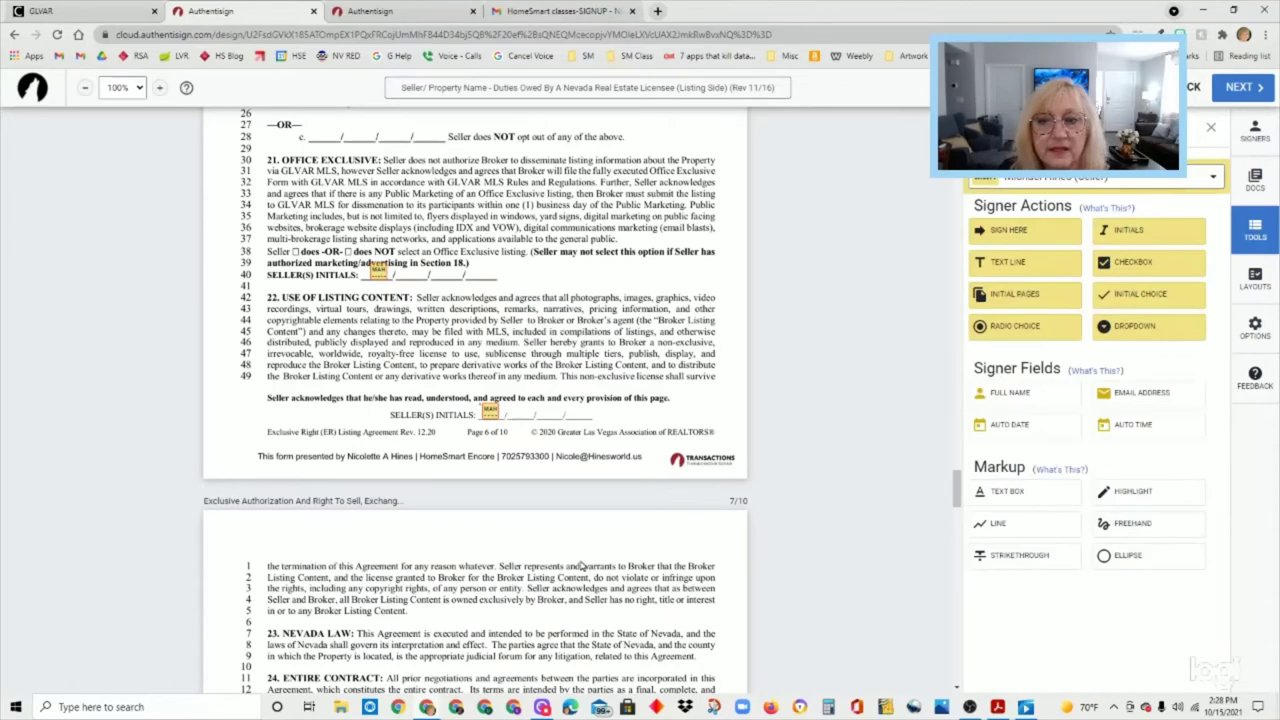
pyautogui.scroll(-9, 583, 566)
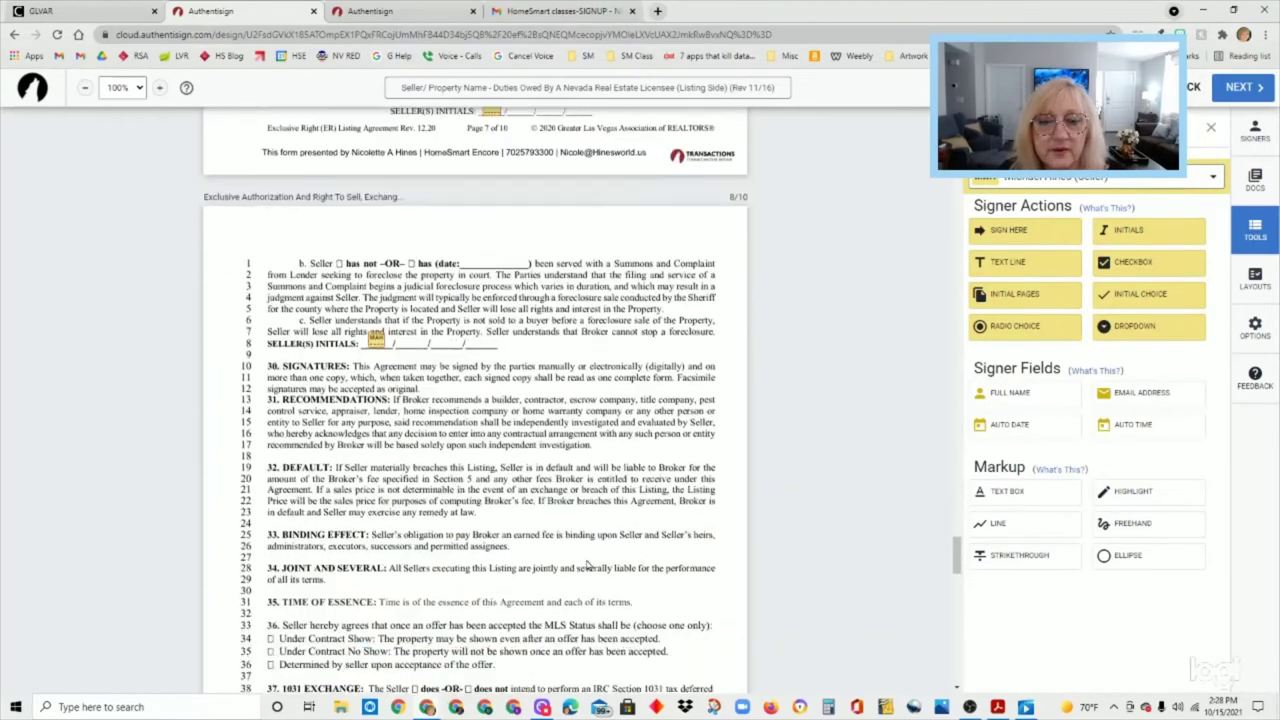
pyautogui.scroll(-10, 587, 566)
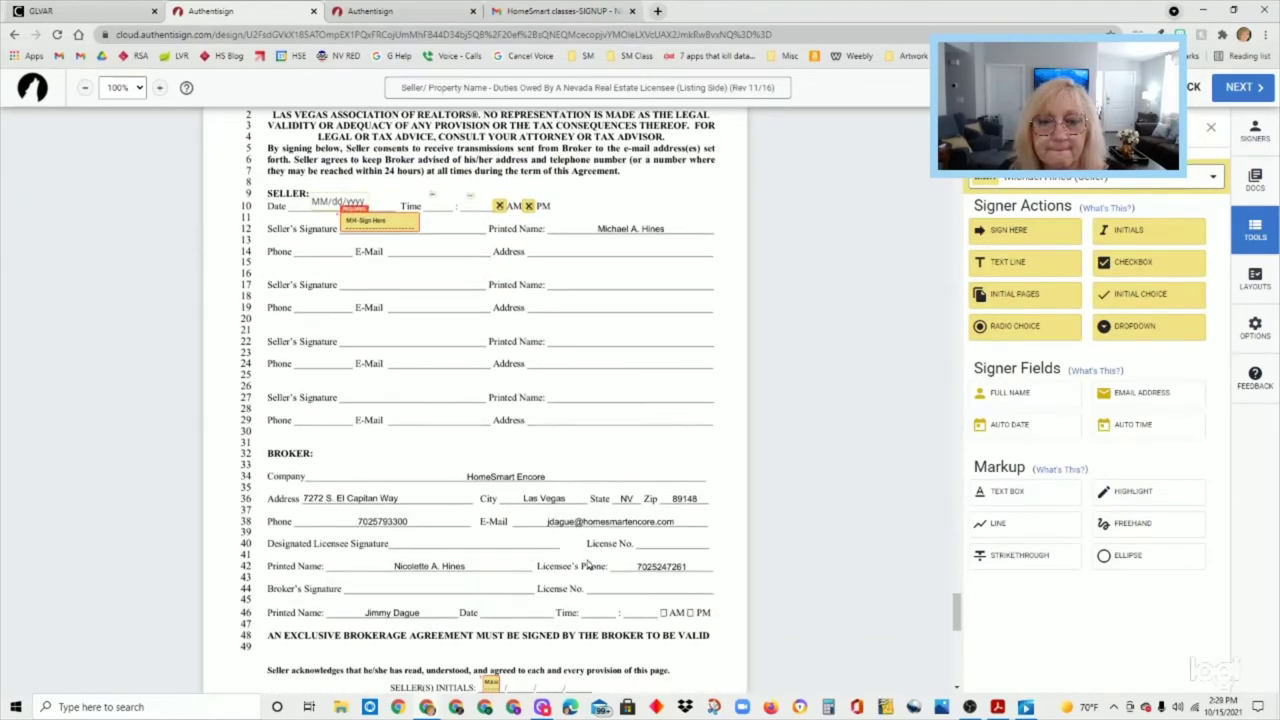
pyautogui.scroll(-10, 588, 566)
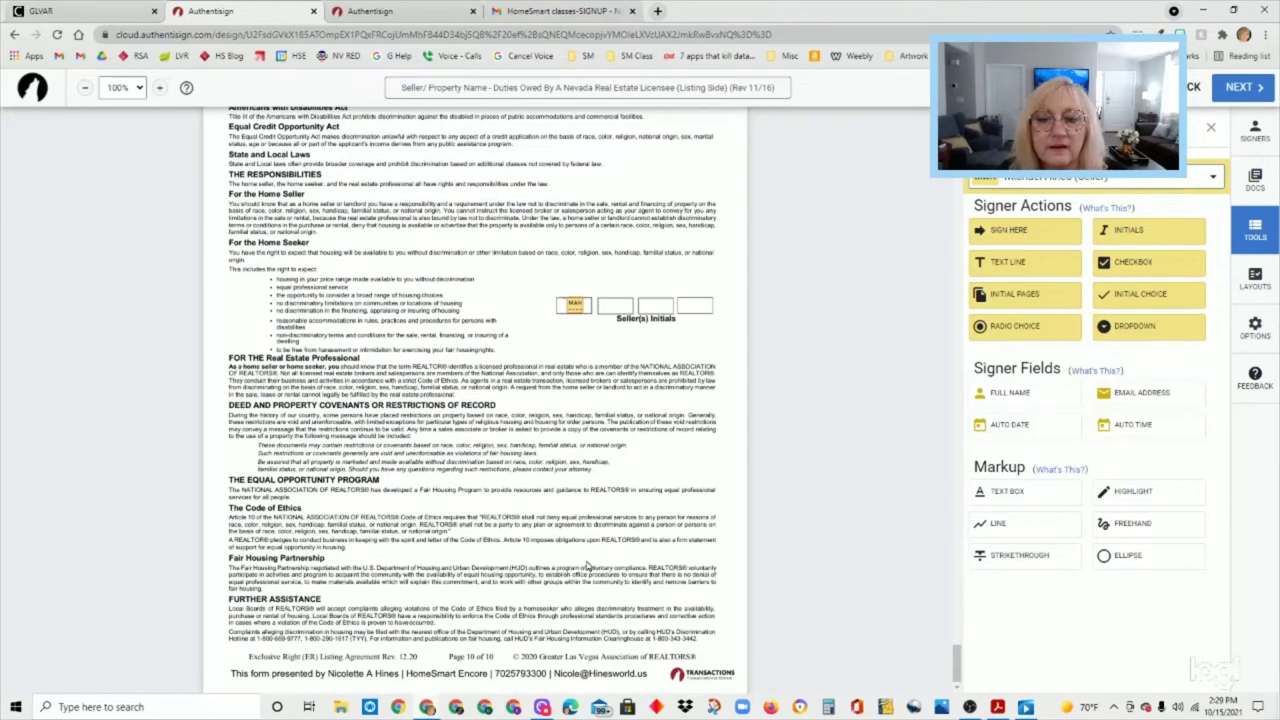
pyautogui.scroll(10, 587, 565)
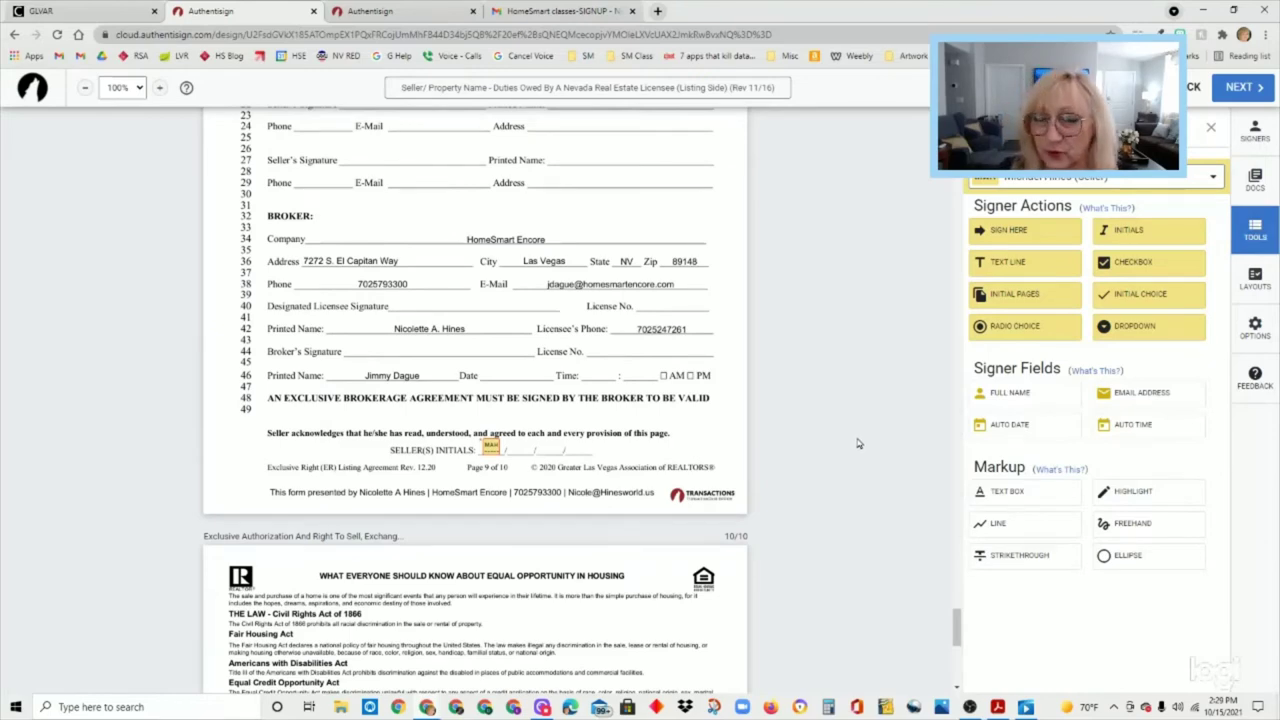
pyautogui.scroll(10, 855, 350)
pyautogui.scroll(10, 855, 247)
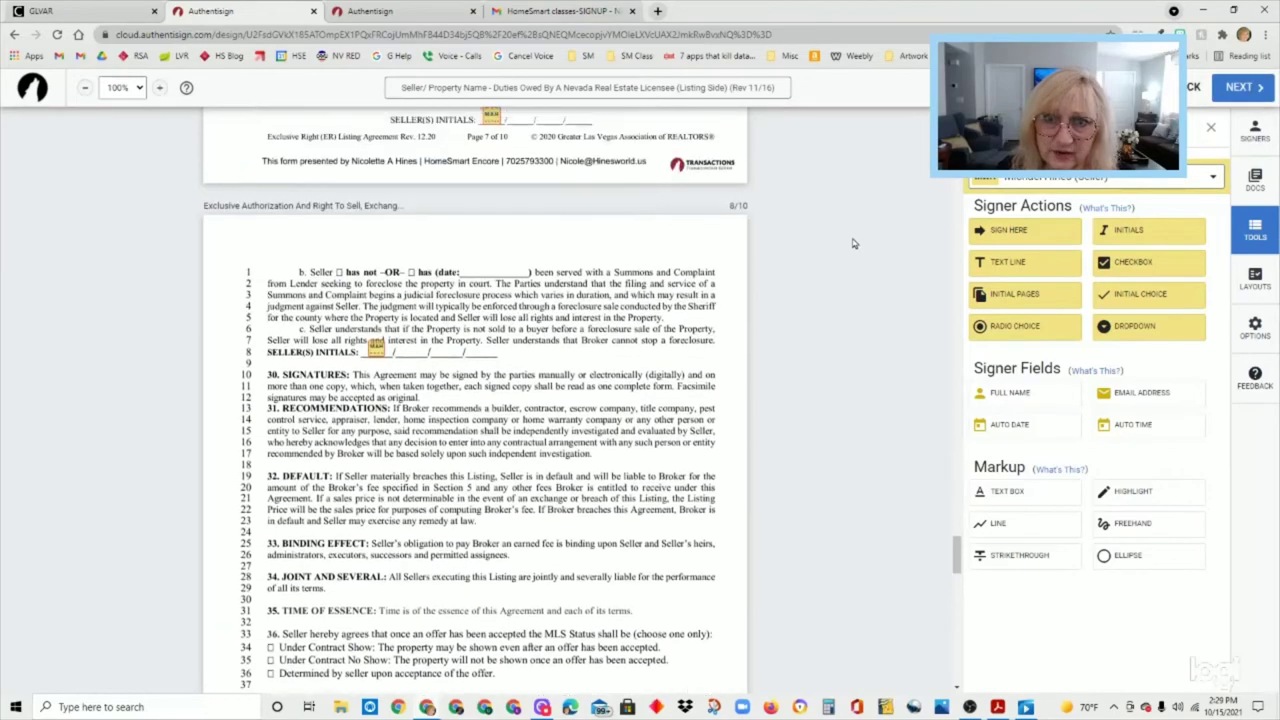
pyautogui.scroll(10, 850, 244)
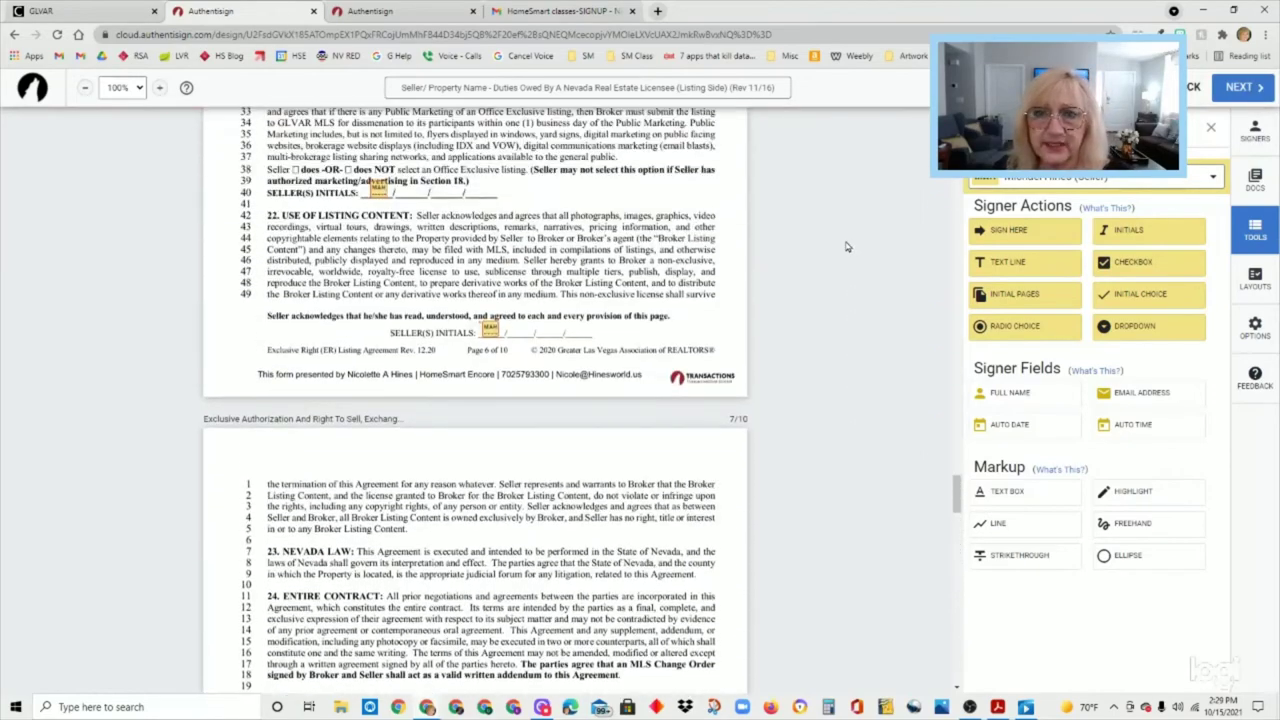
pyautogui.scroll(10, 850, 243)
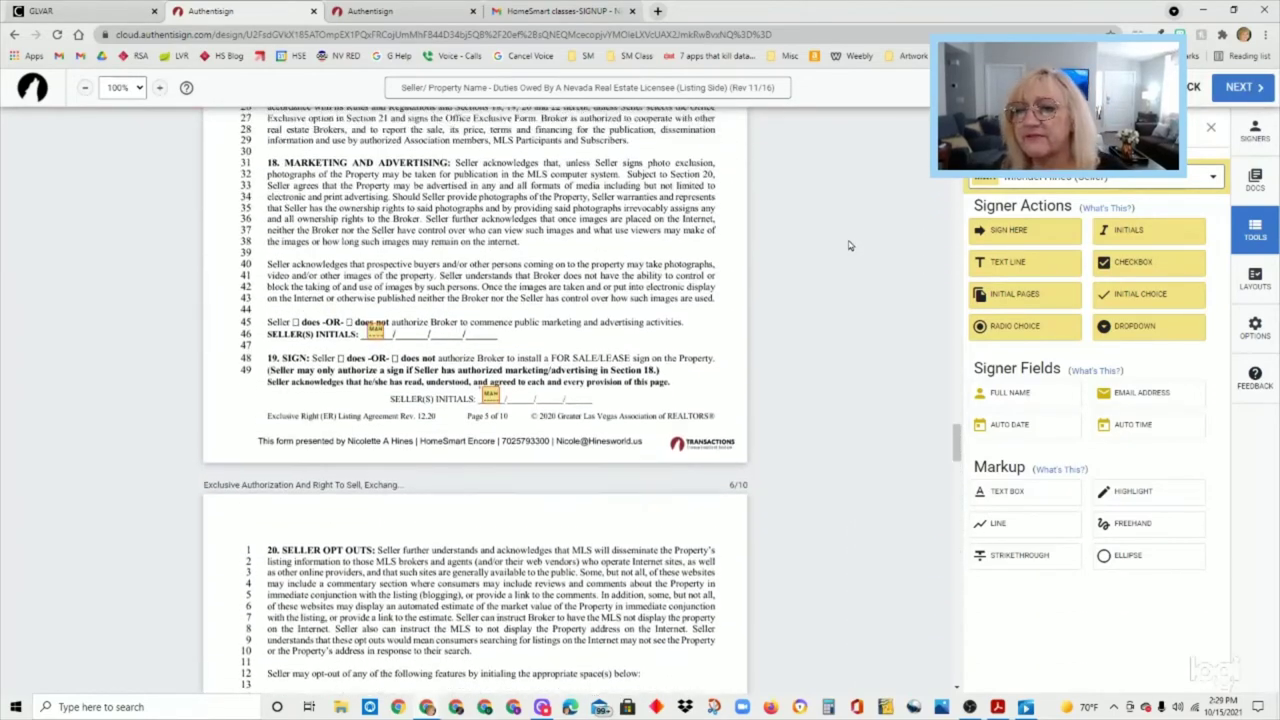
pyautogui.scroll(3, 850, 243)
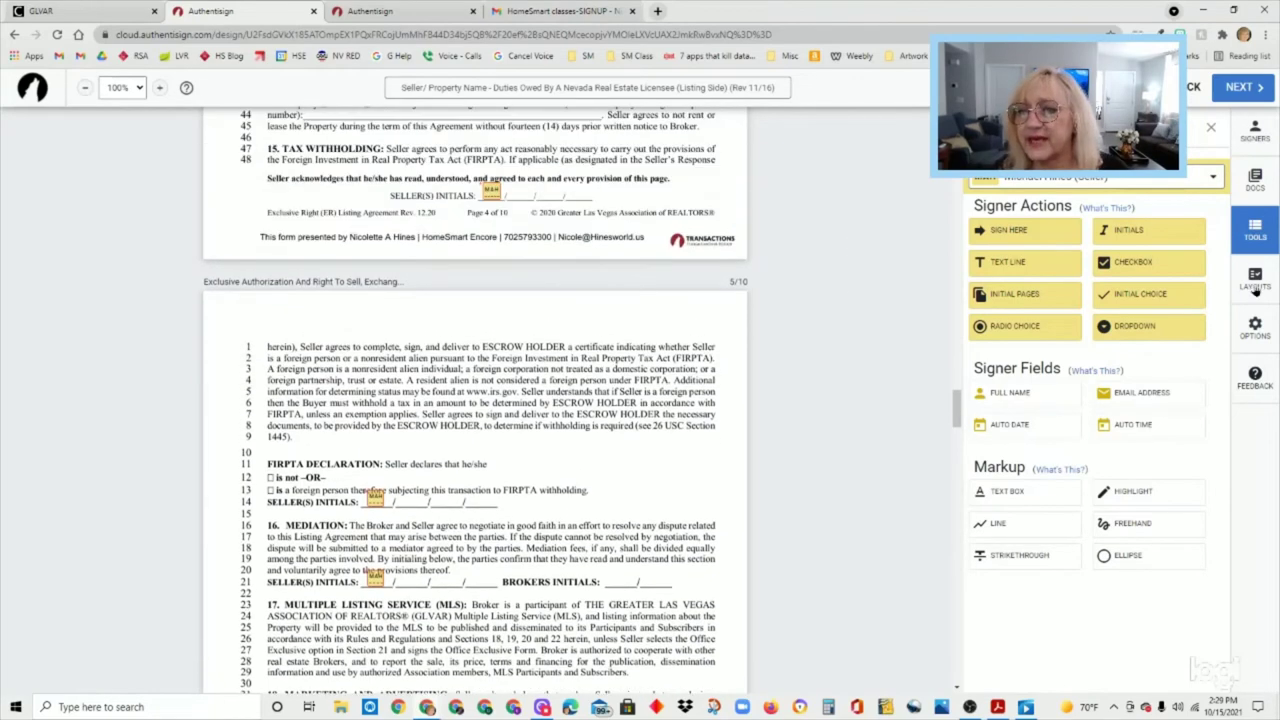
pyautogui.click(1254, 284)
# - Open the signing options, review Signing Details, and cancel without changes
pyautogui.click(1256, 236)
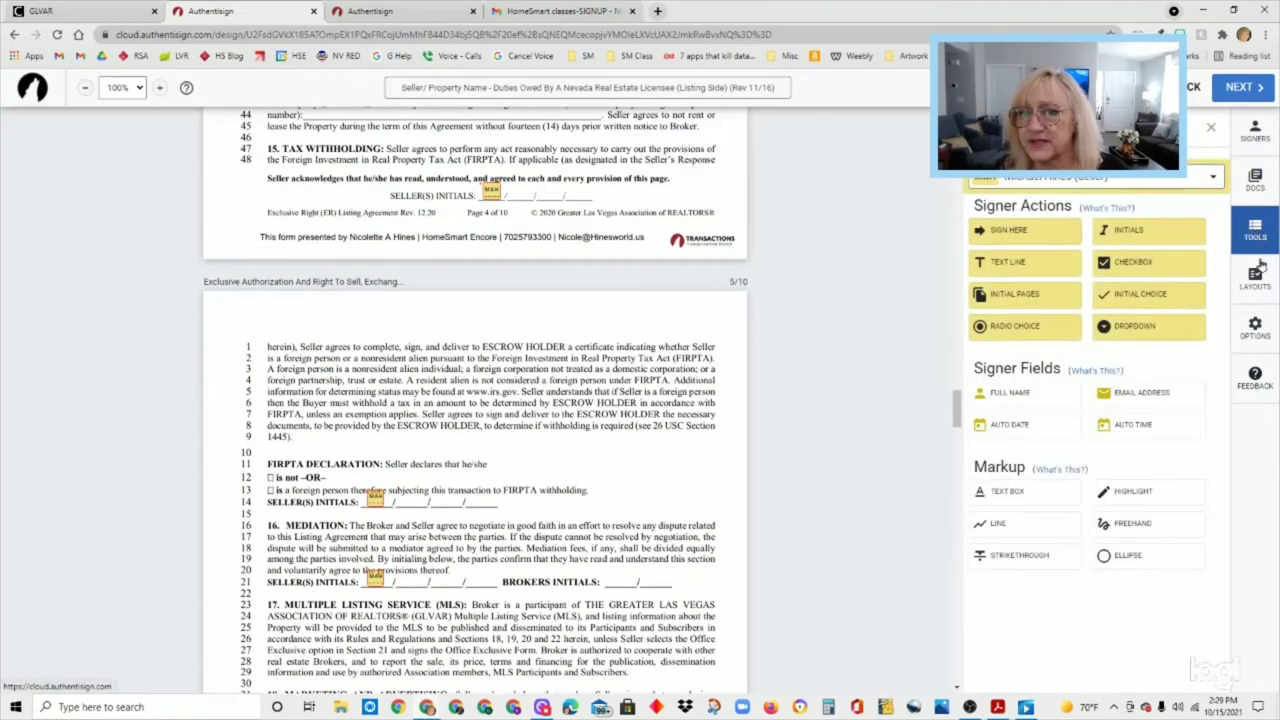
pyautogui.click(1264, 337)
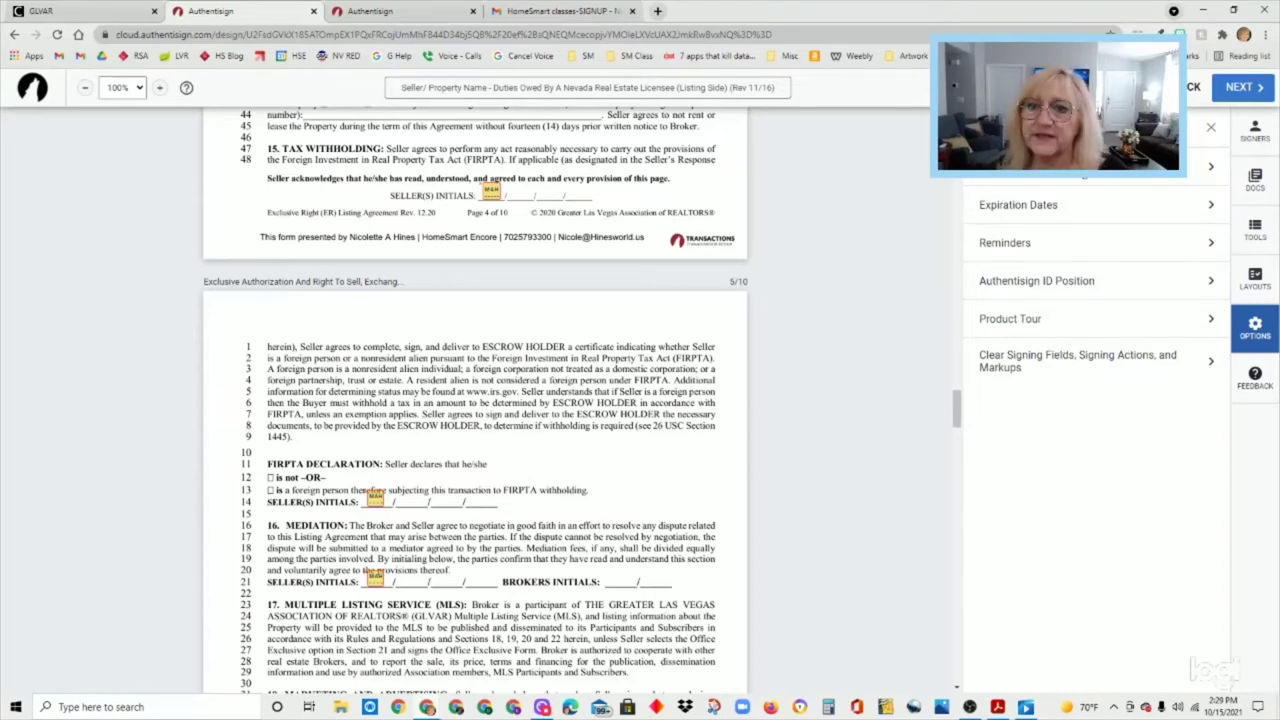
pyautogui.click(1050, 166)
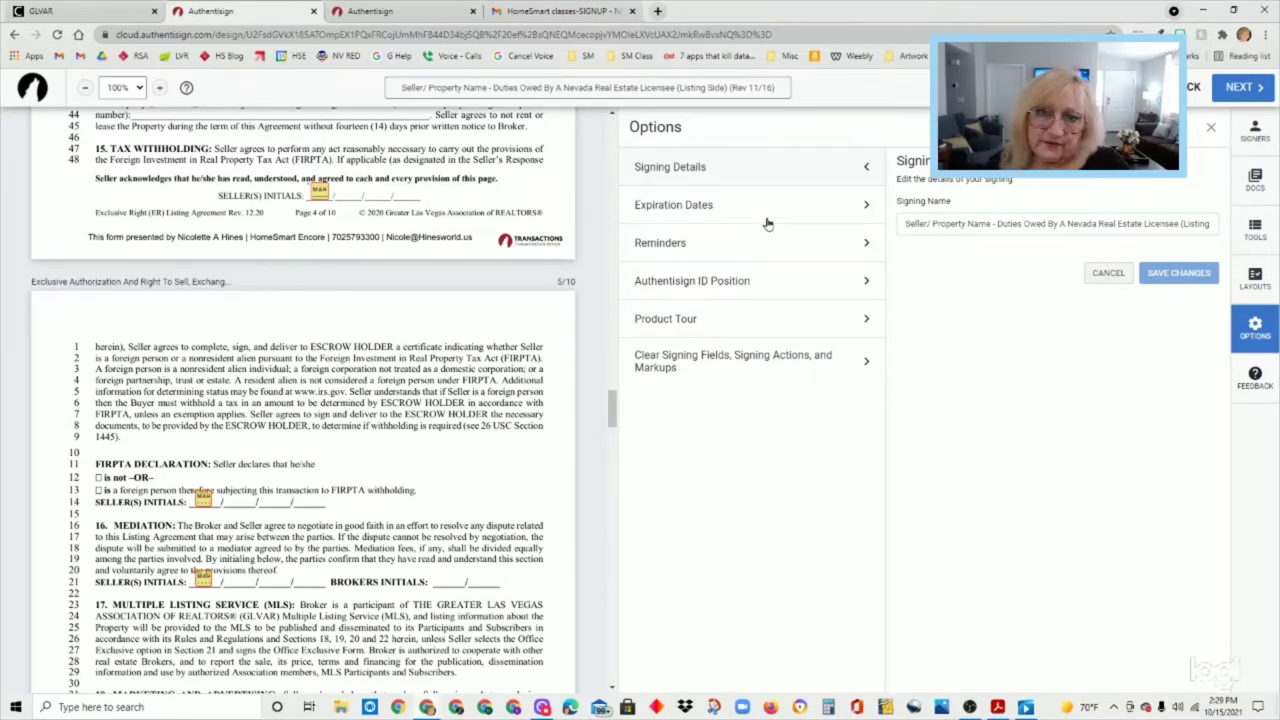
pyautogui.click(1106, 273)
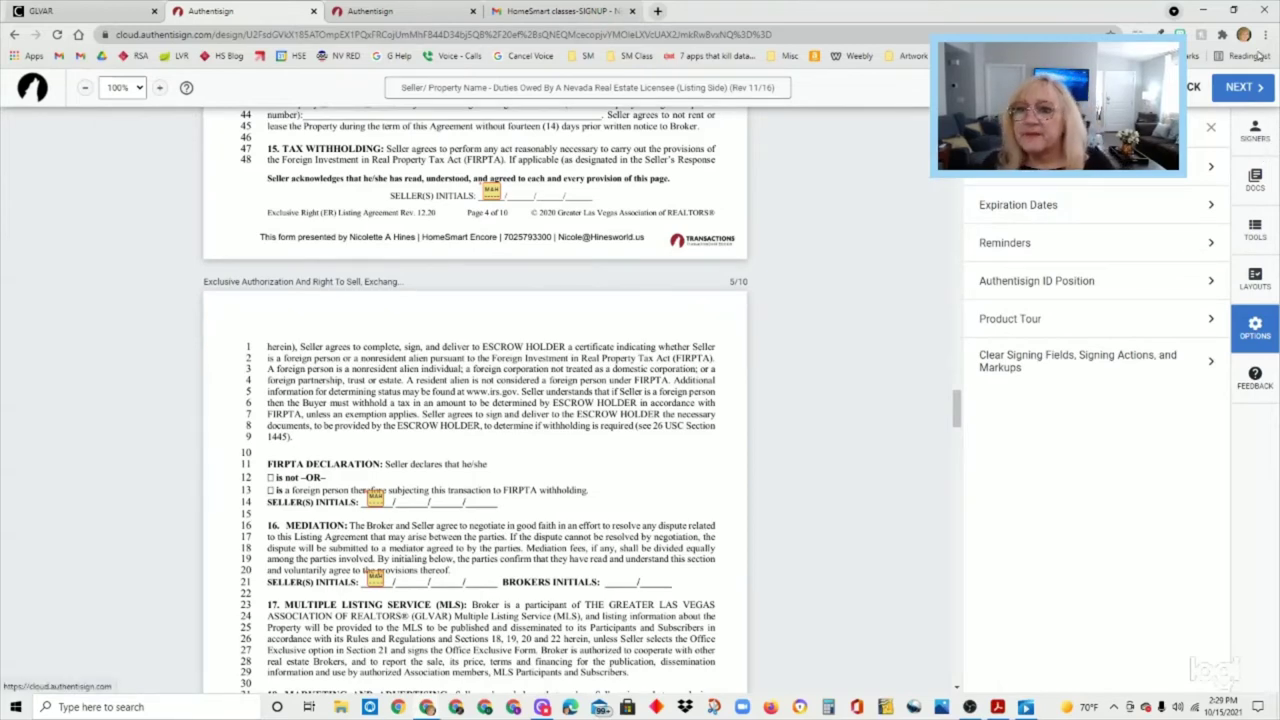
# - Move to the final signing setup and open the custom invitation email message box
pyautogui.click(1240, 92)
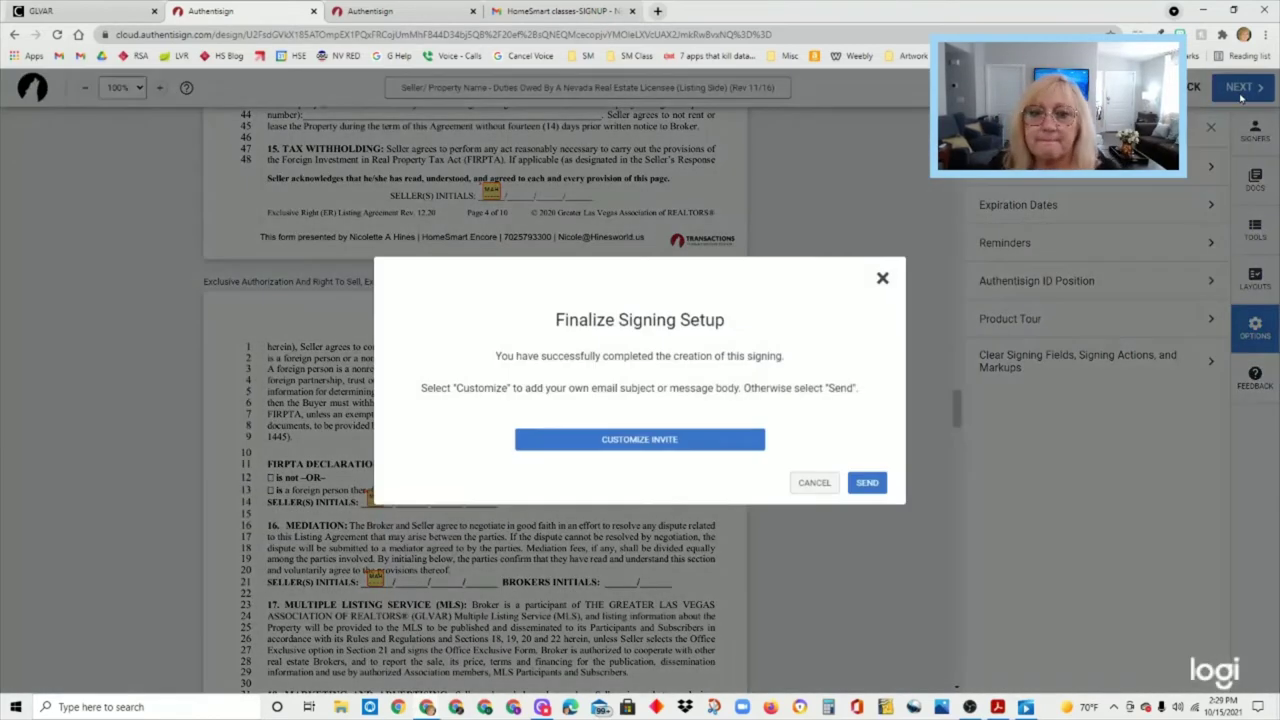
pyautogui.click(697, 449)
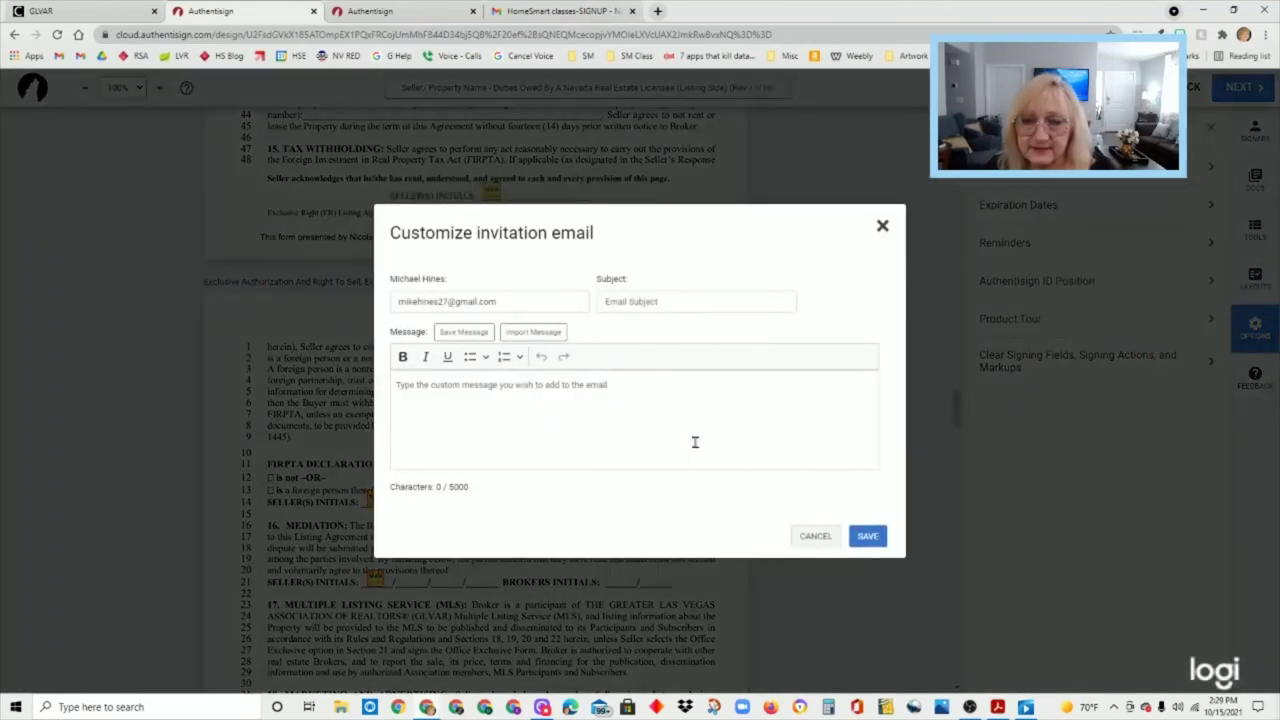
pyautogui.click(614, 395)
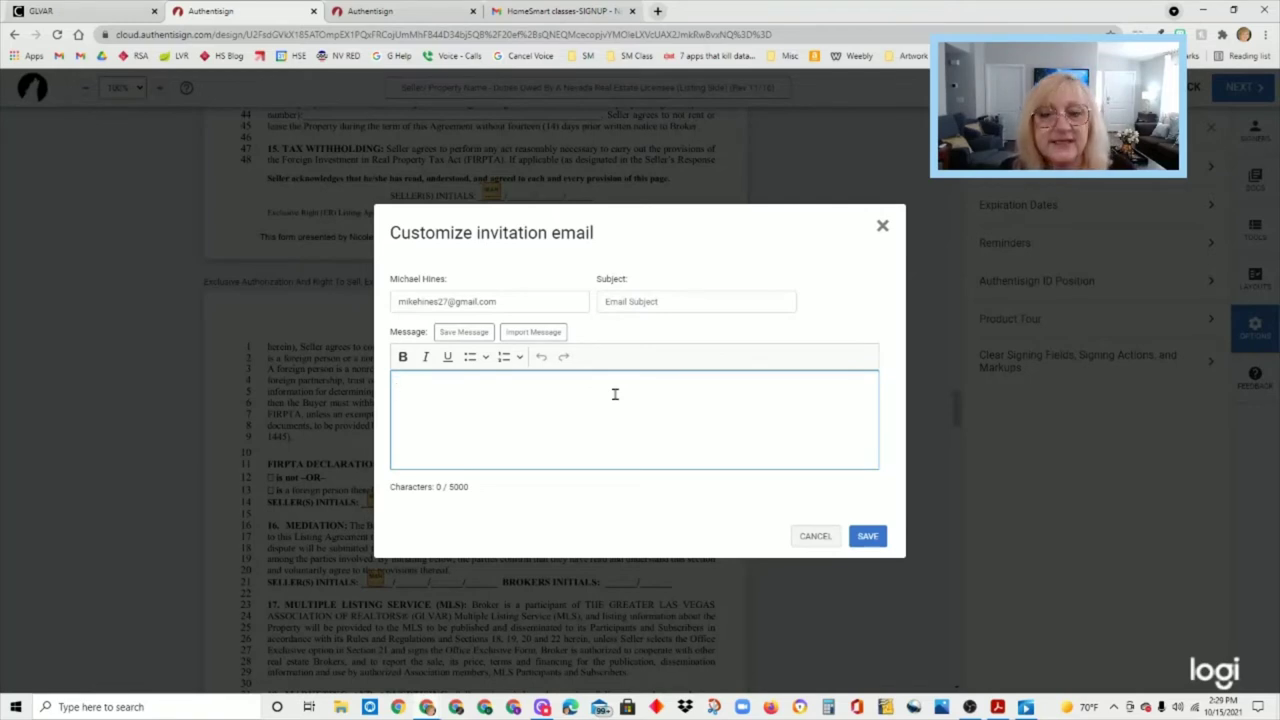
# - Write a greeting to the seller and begin the paragraph about forms needing signatures
pyautogui.write('Hi ')
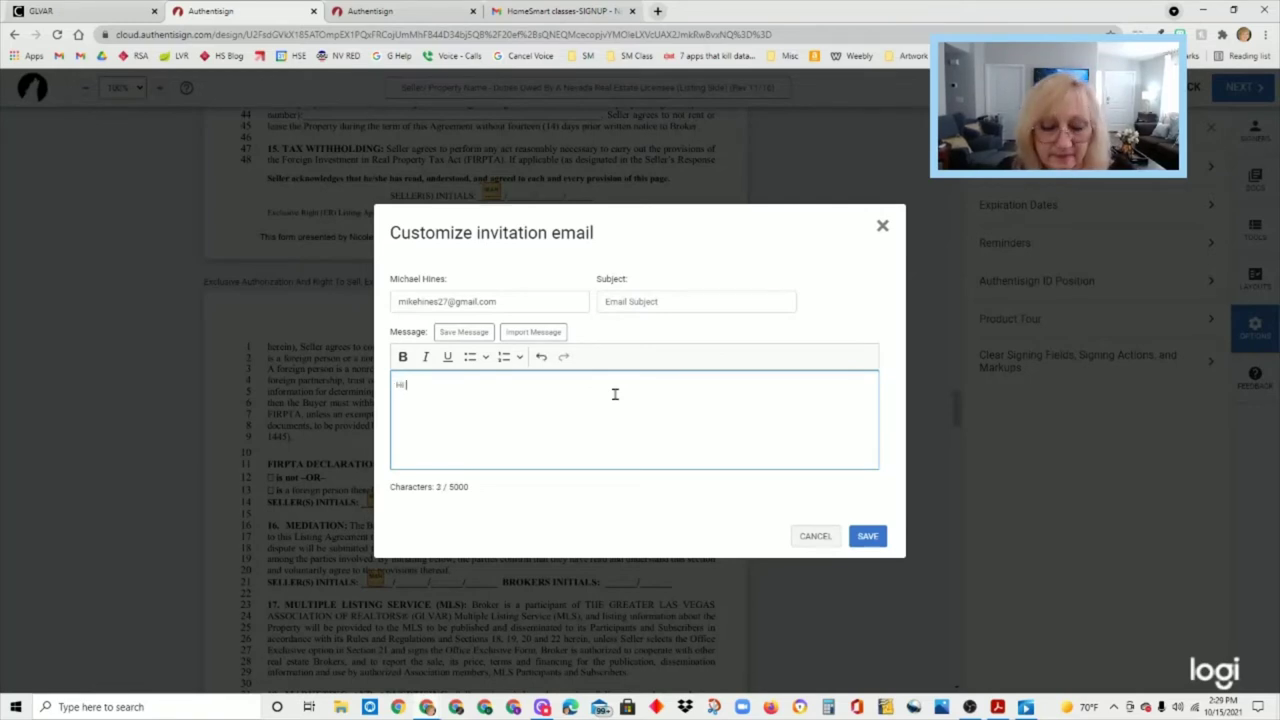
pyautogui.write('Michael')
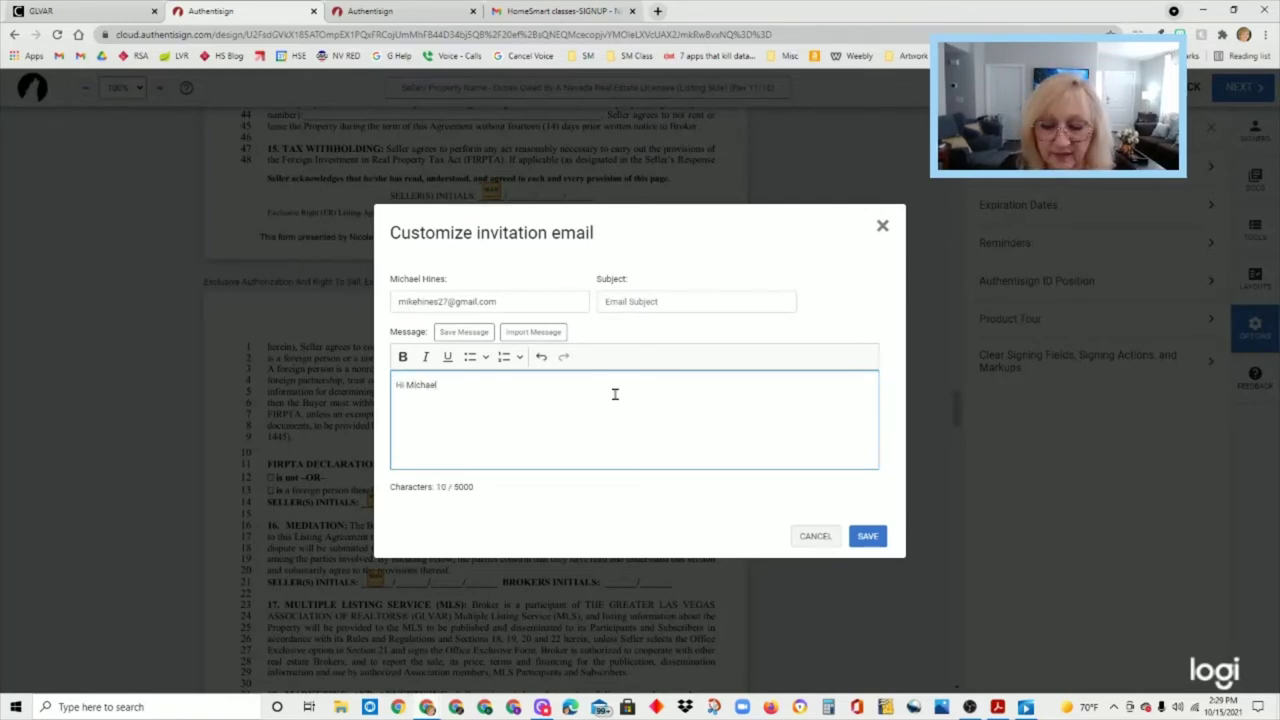
pyautogui.write(',')
pyautogui.press('Return')
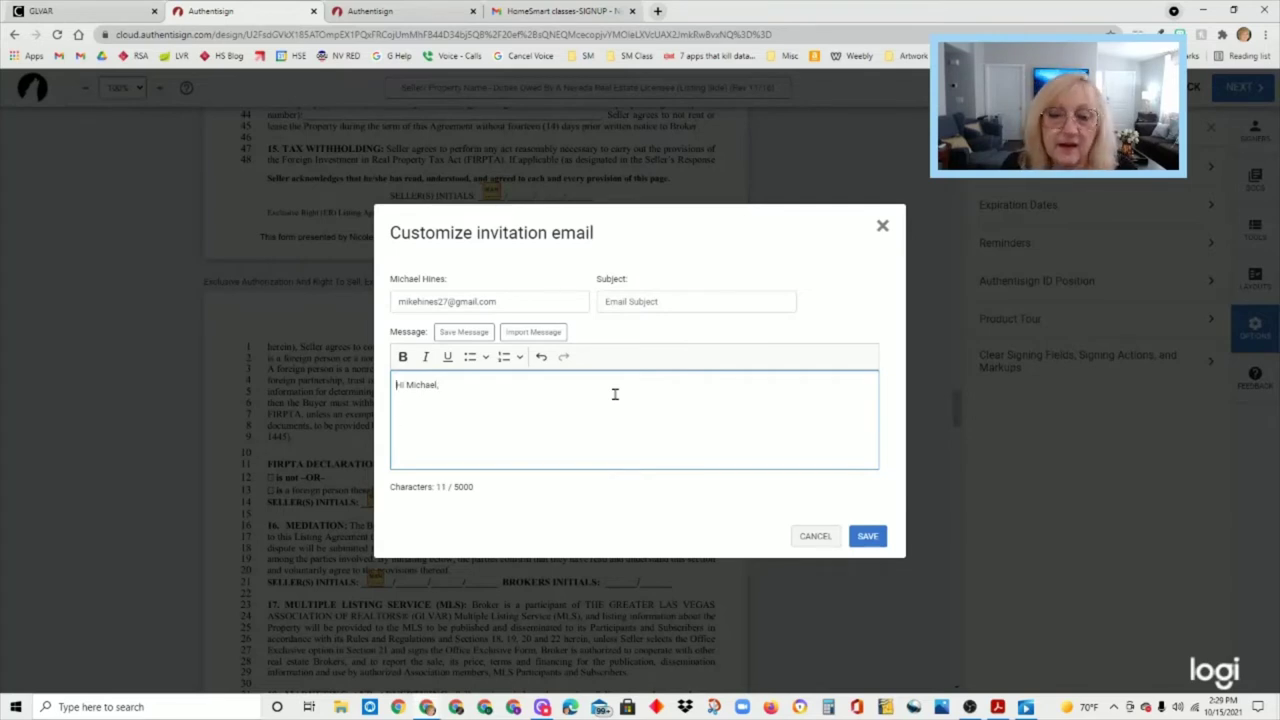
pyautogui.write('I am sending yo')
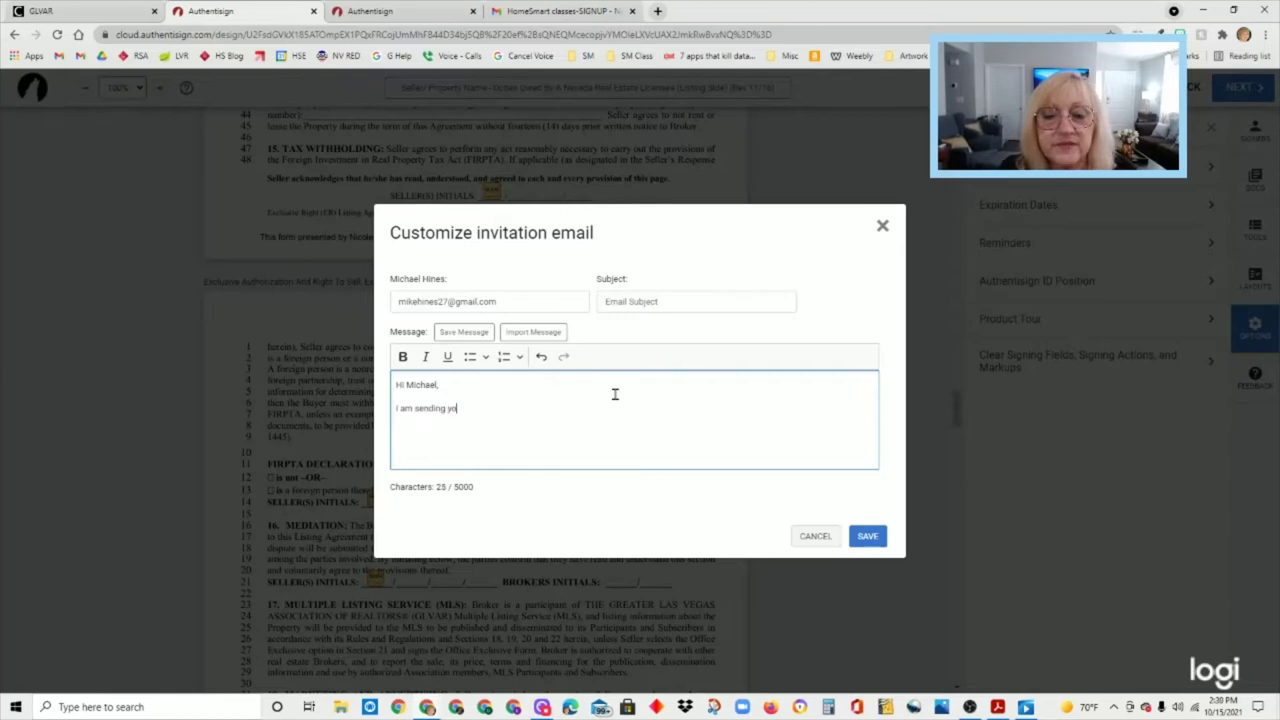
pyautogui.write('u some form')
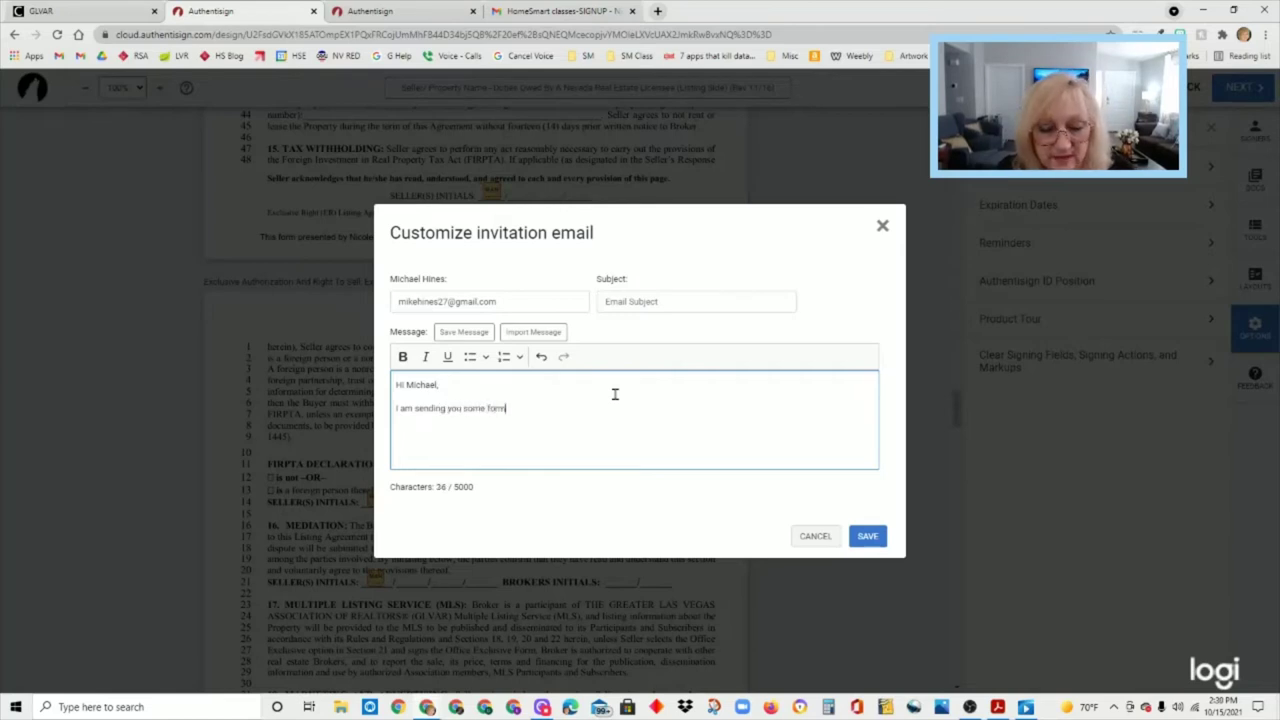
pyautogui.write('s that need signatures. Pleas')
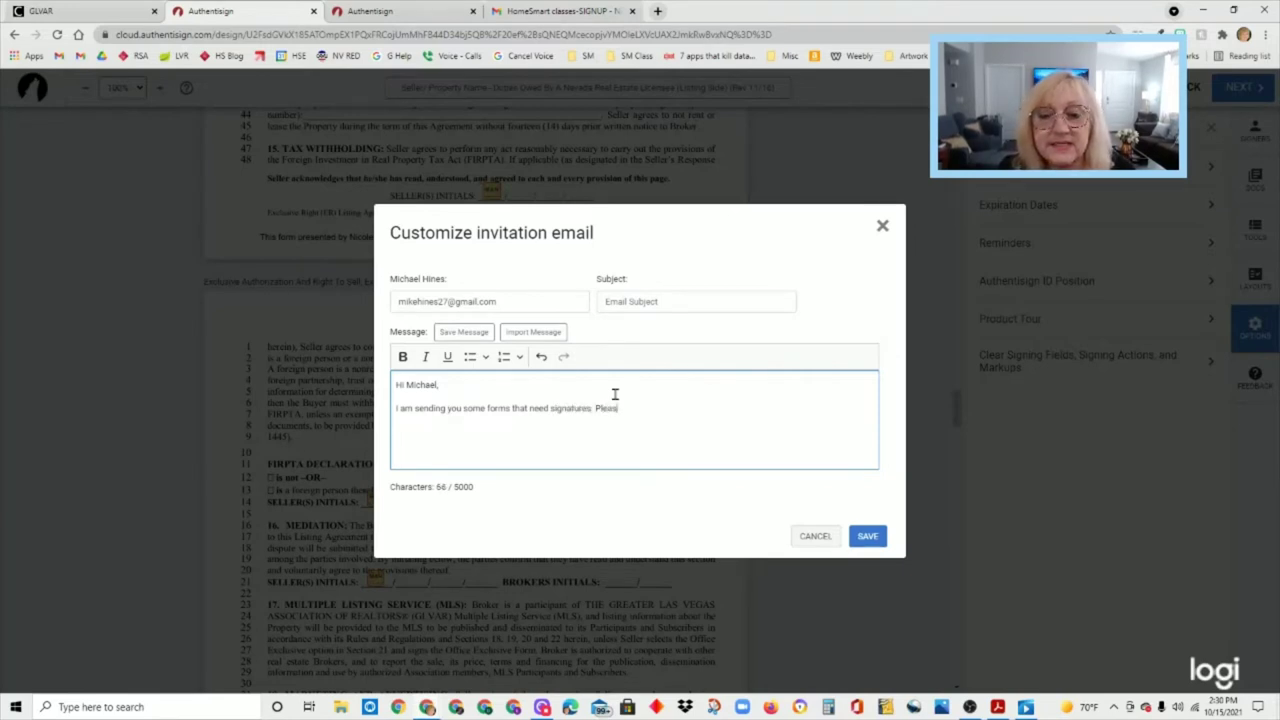
pyautogui.write('e note on the Duties')
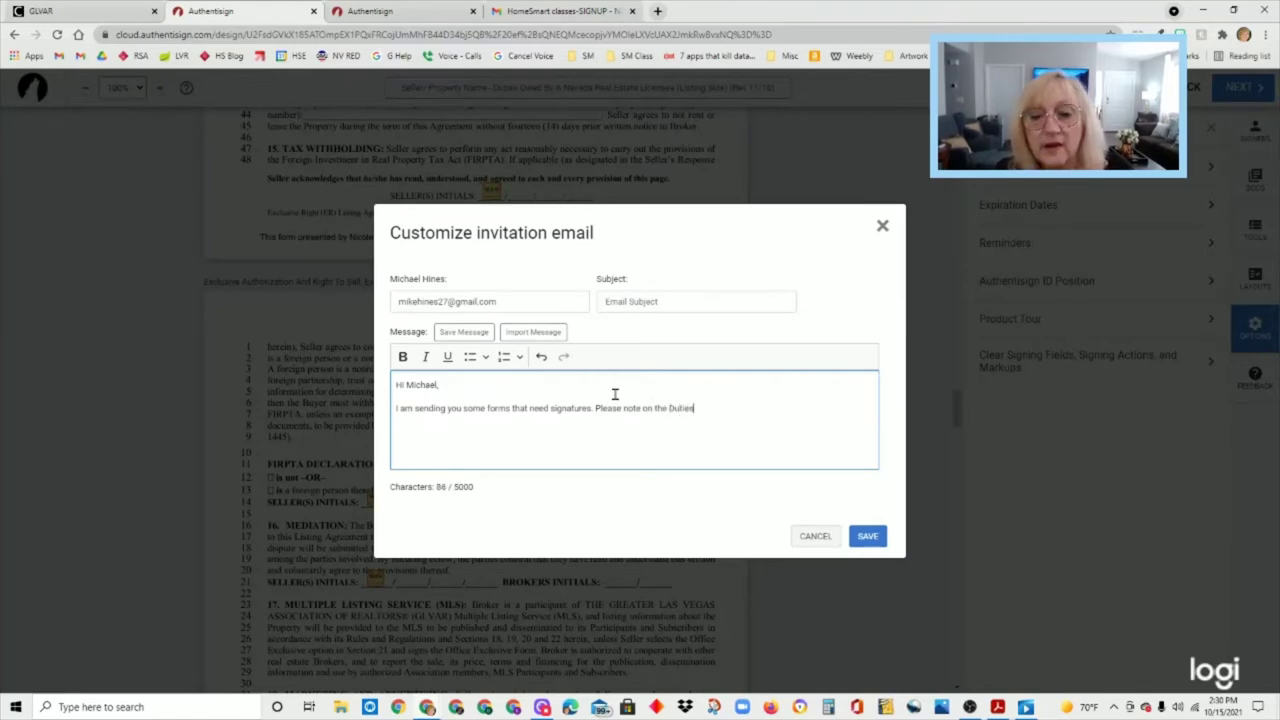
pyautogui.write(' Owed, I need')
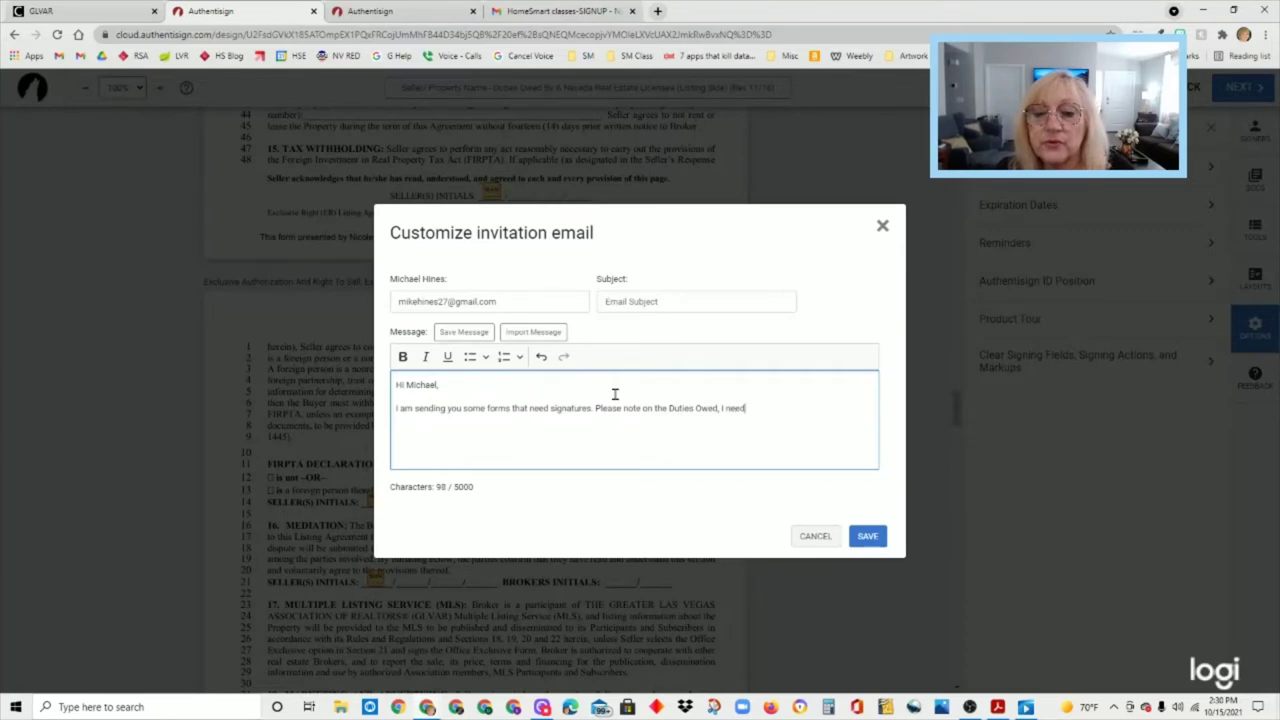
pyautogui.write(' you to select May or M')
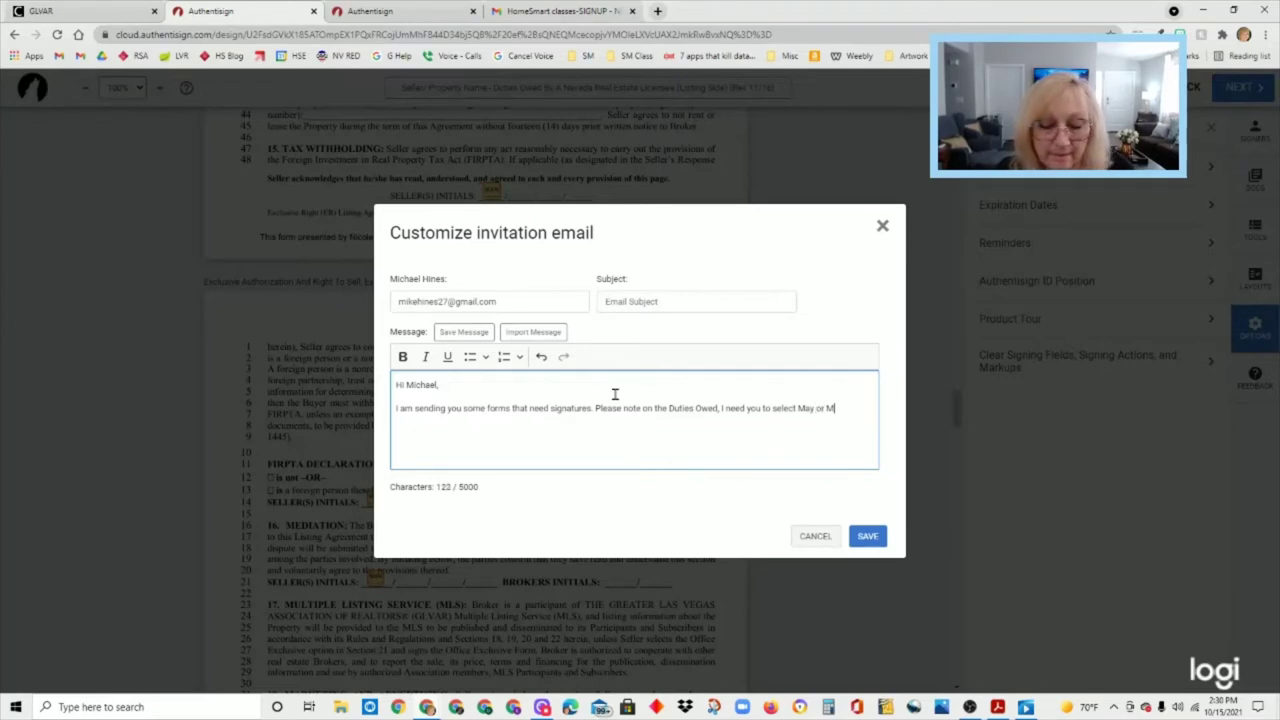
pyautogui.write('ay Not')
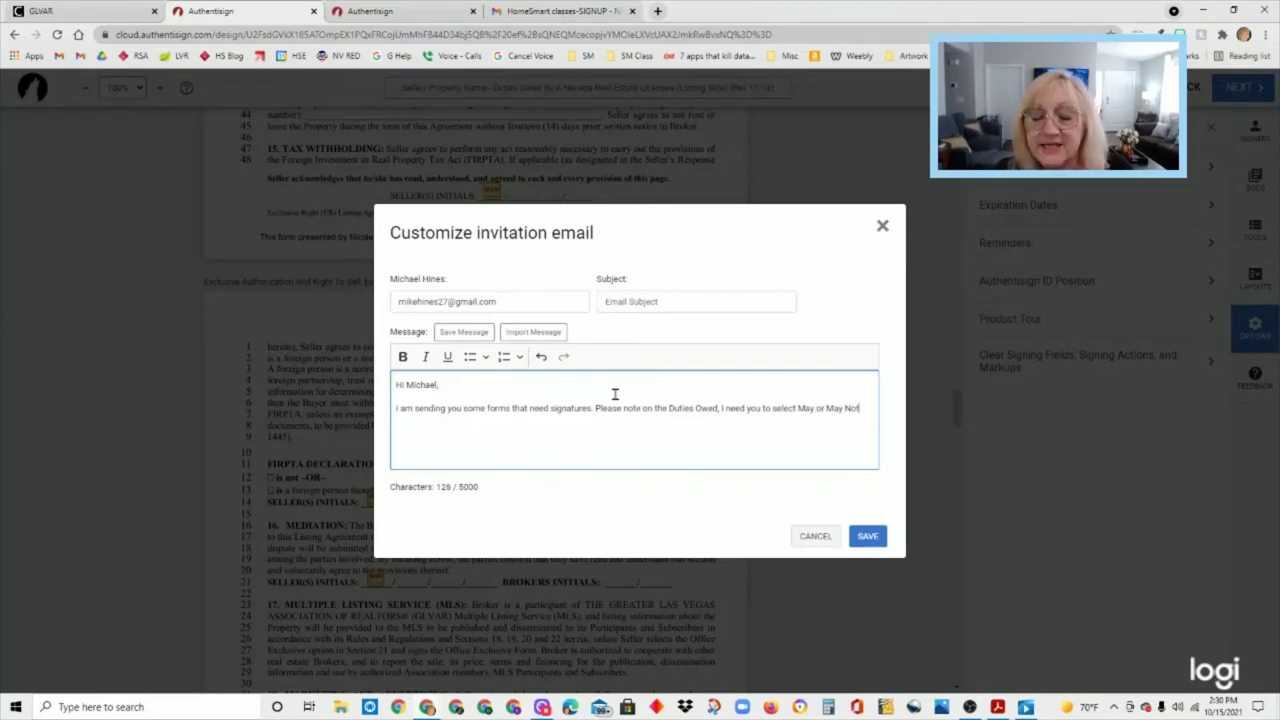
pyautogui.write(', but not both of them.')
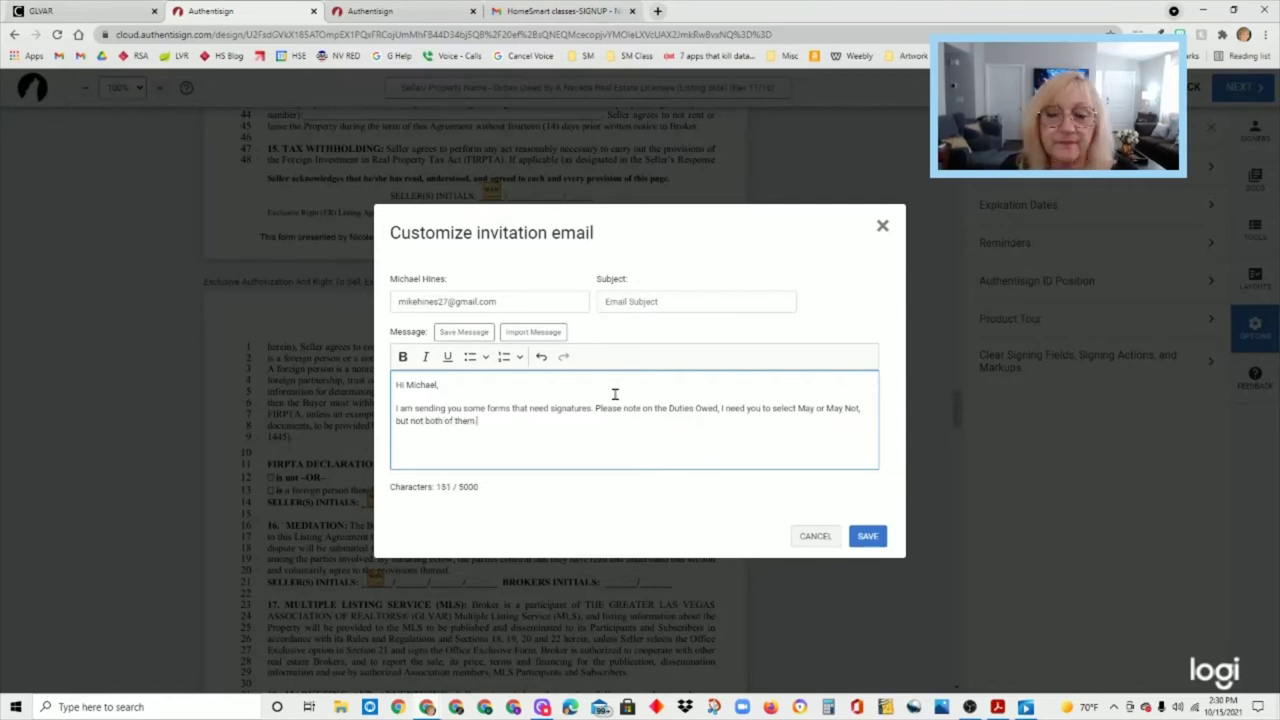
# - Add the paragraph asking the seller to check only boxes pertaining to their home, then save
pyautogui.press('Return')
pyautogui.press('Return')
pyautogui.press('Return')
pyautogui.press('Return')
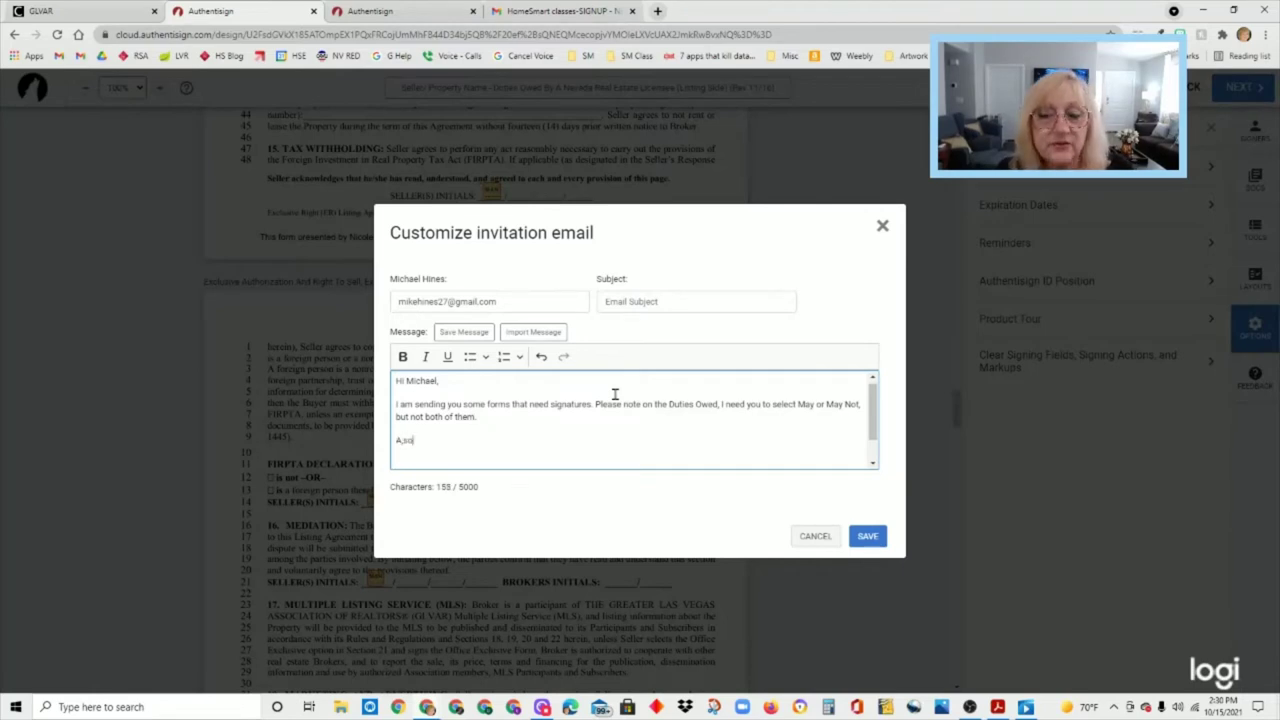
pyautogui.press('BackSpace')
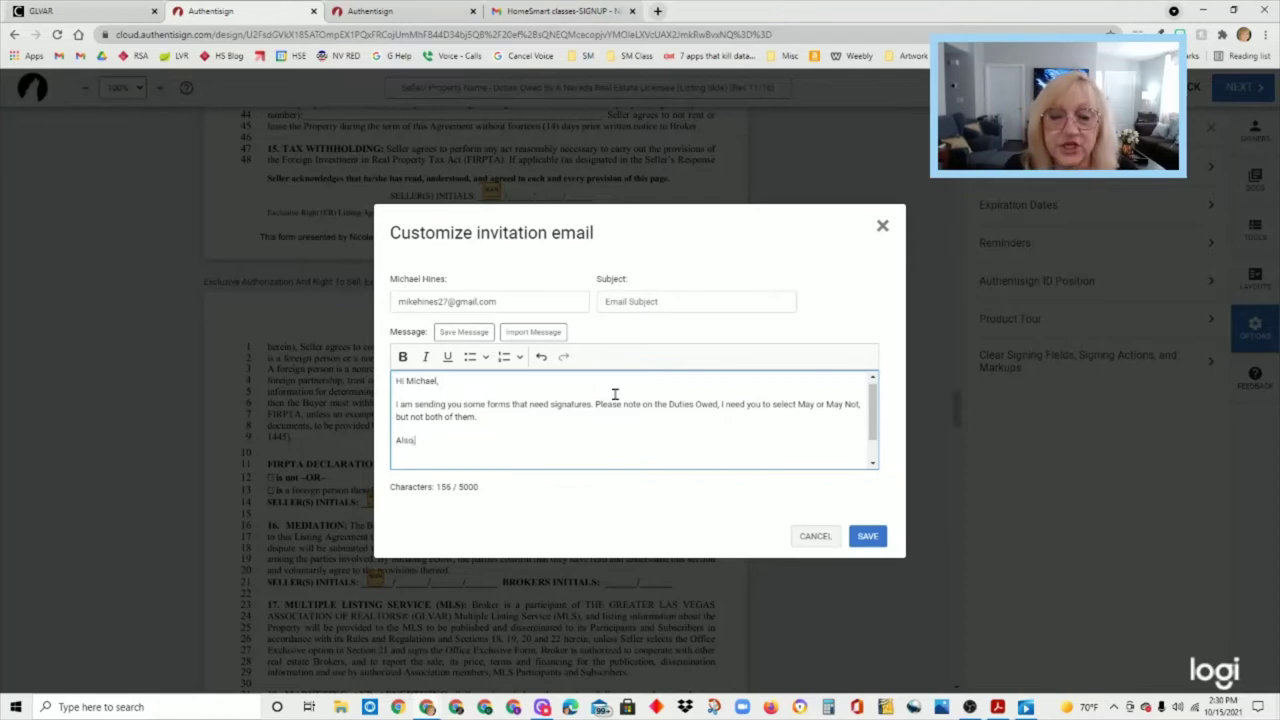
pyautogui.write(', pleas')
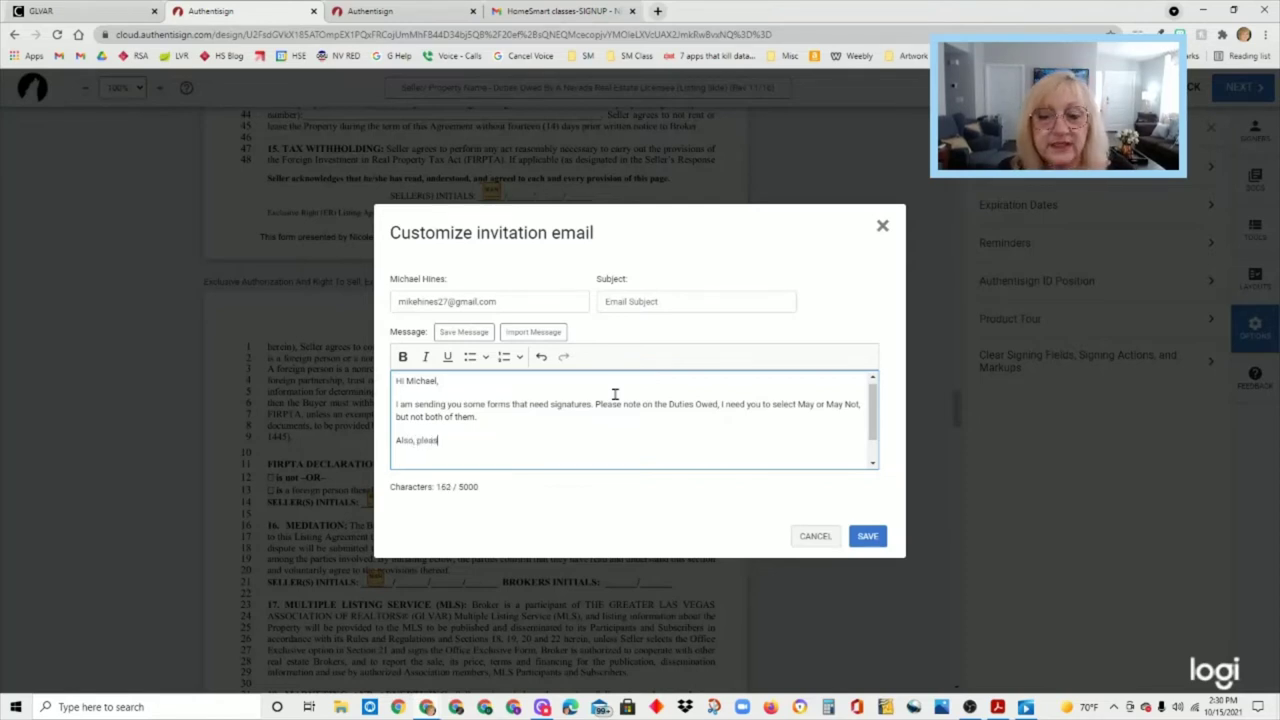
pyautogui.write('e only')
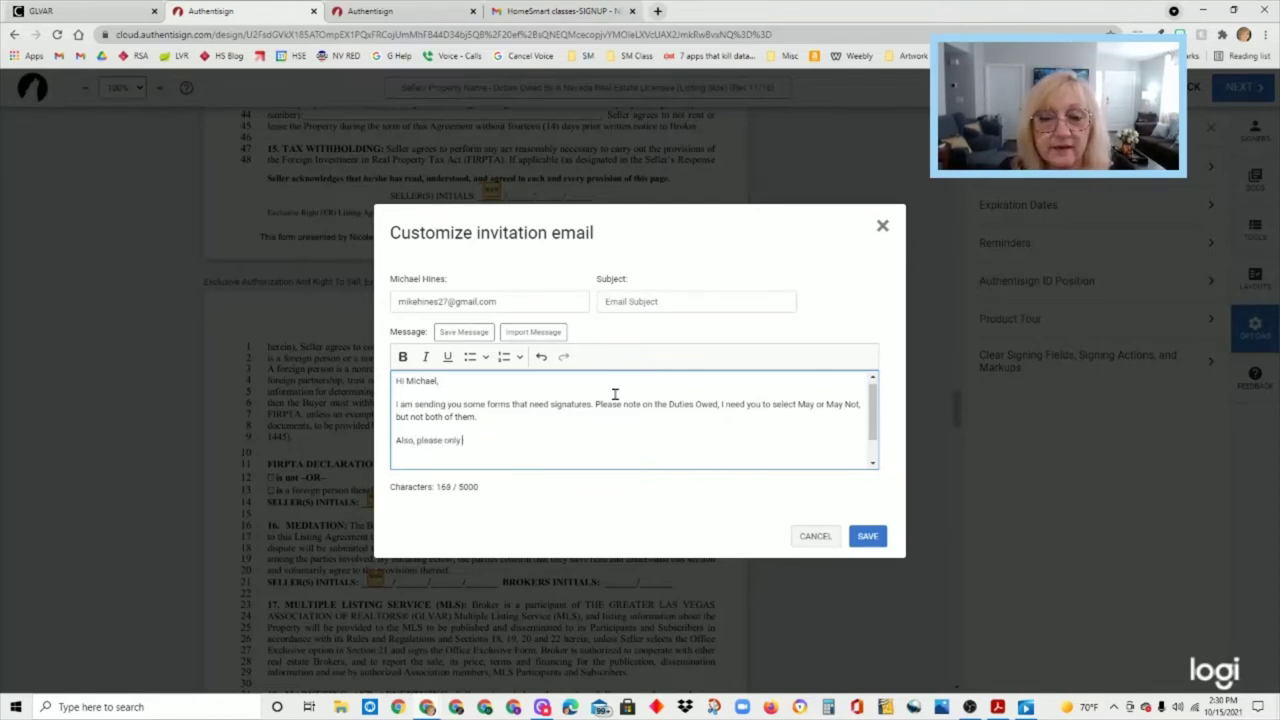
pyautogui.write(' sheck th')
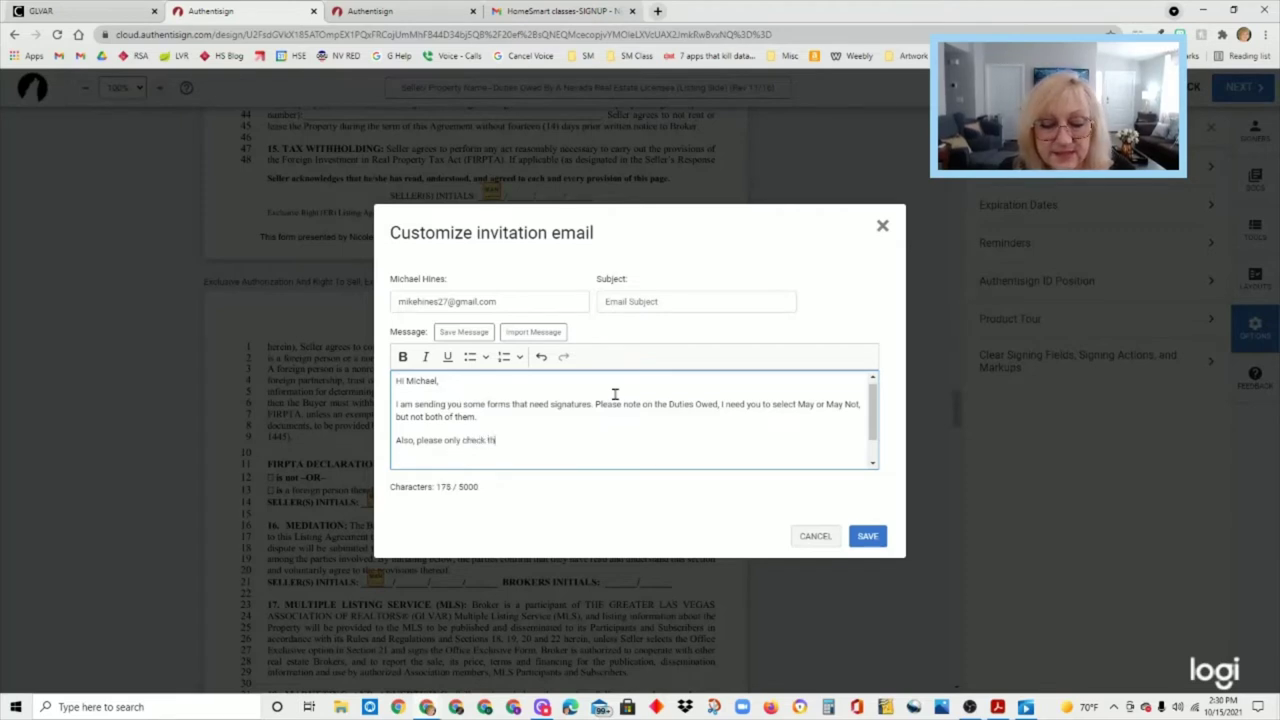
pyautogui.write('e boxes on')
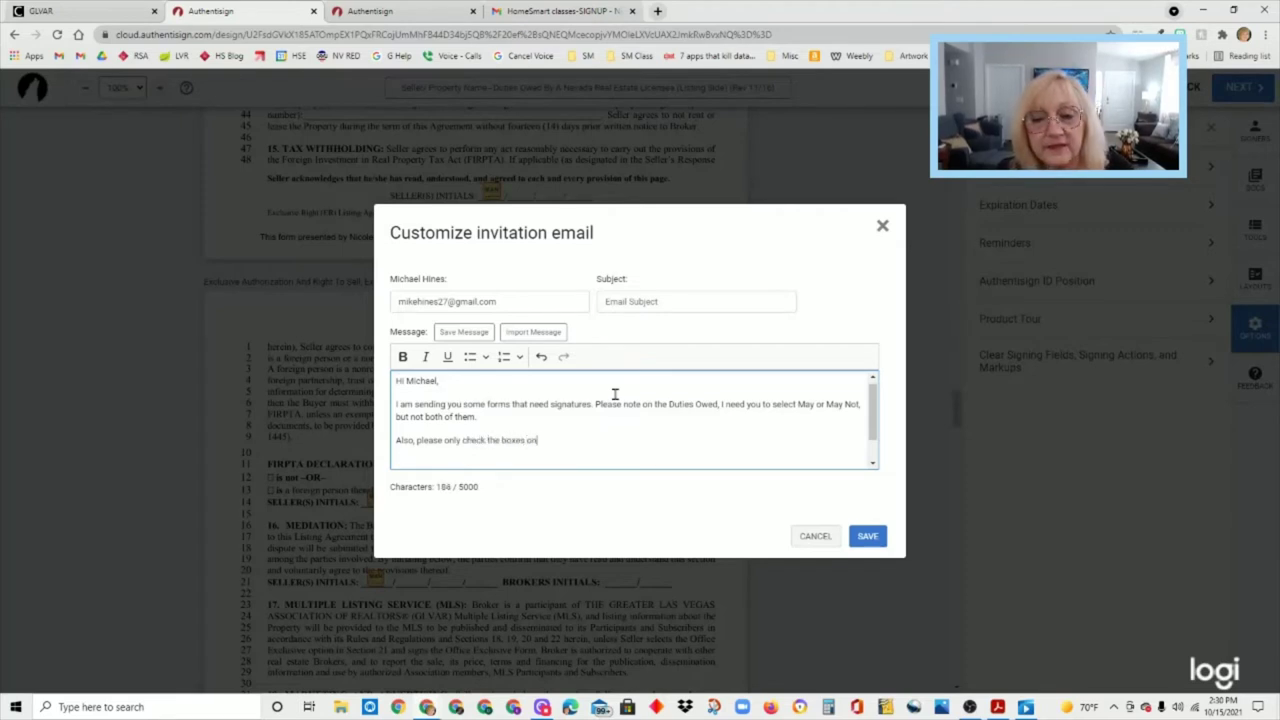
pyautogui.write(' the list ')
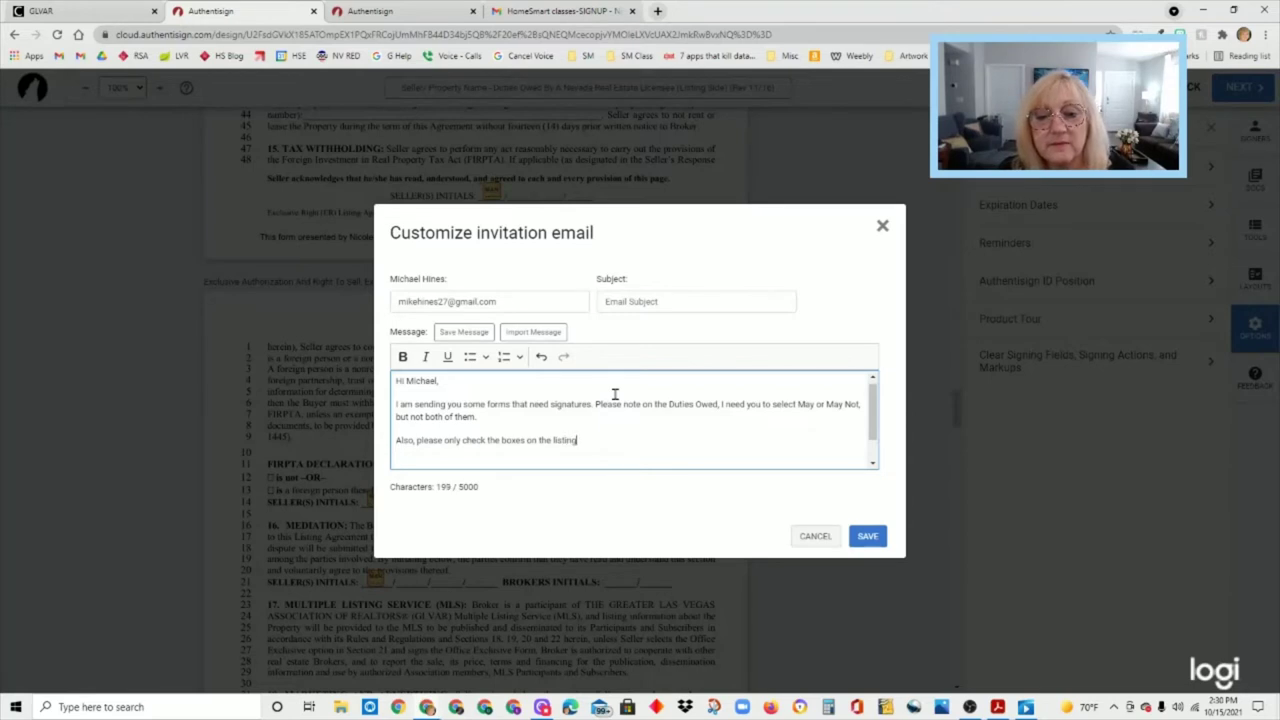
pyautogui.write(' agreement for things that pe')
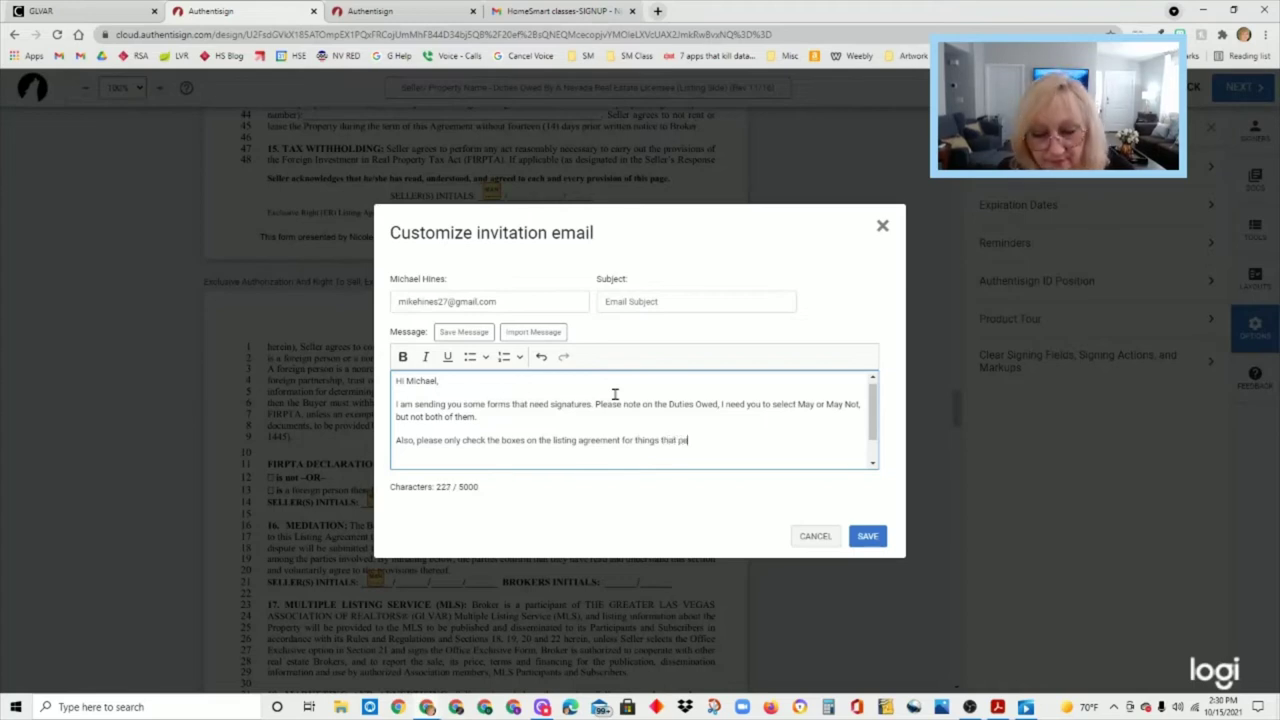
pyautogui.write('rtain ')
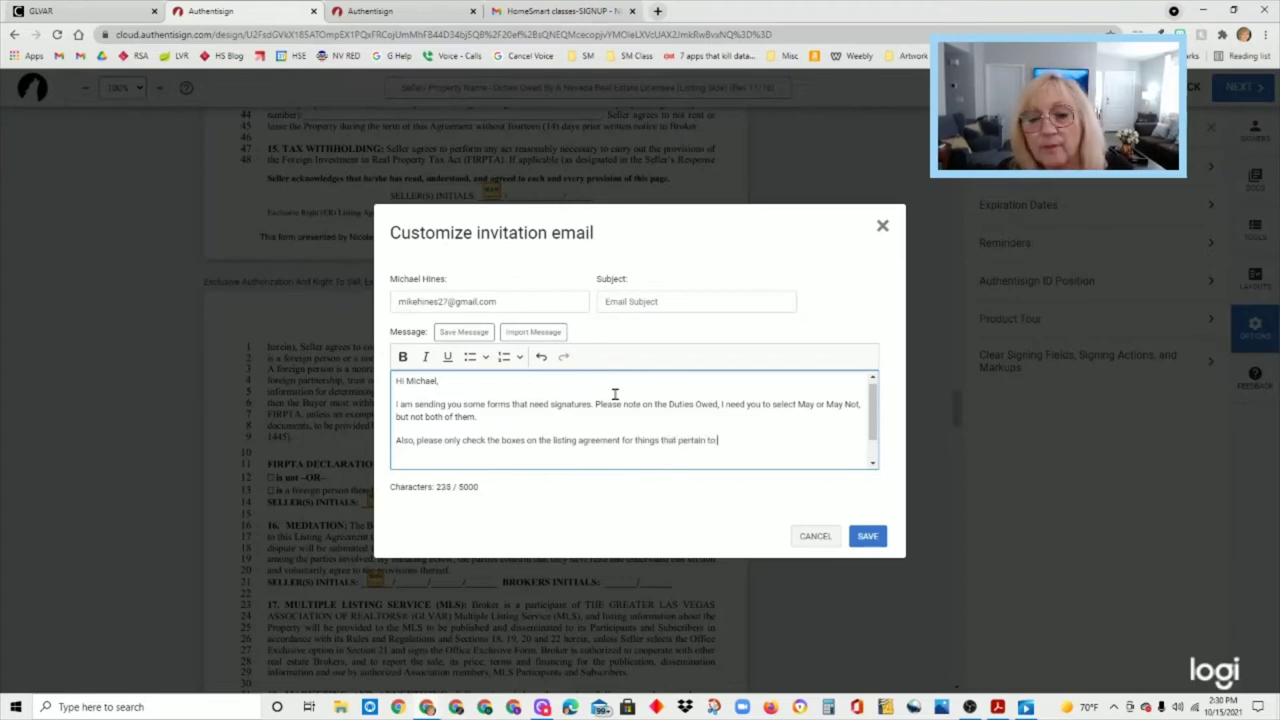
pyautogui.write('to your home.')
pyautogui.press('Return')
pyautogui.press('Return')
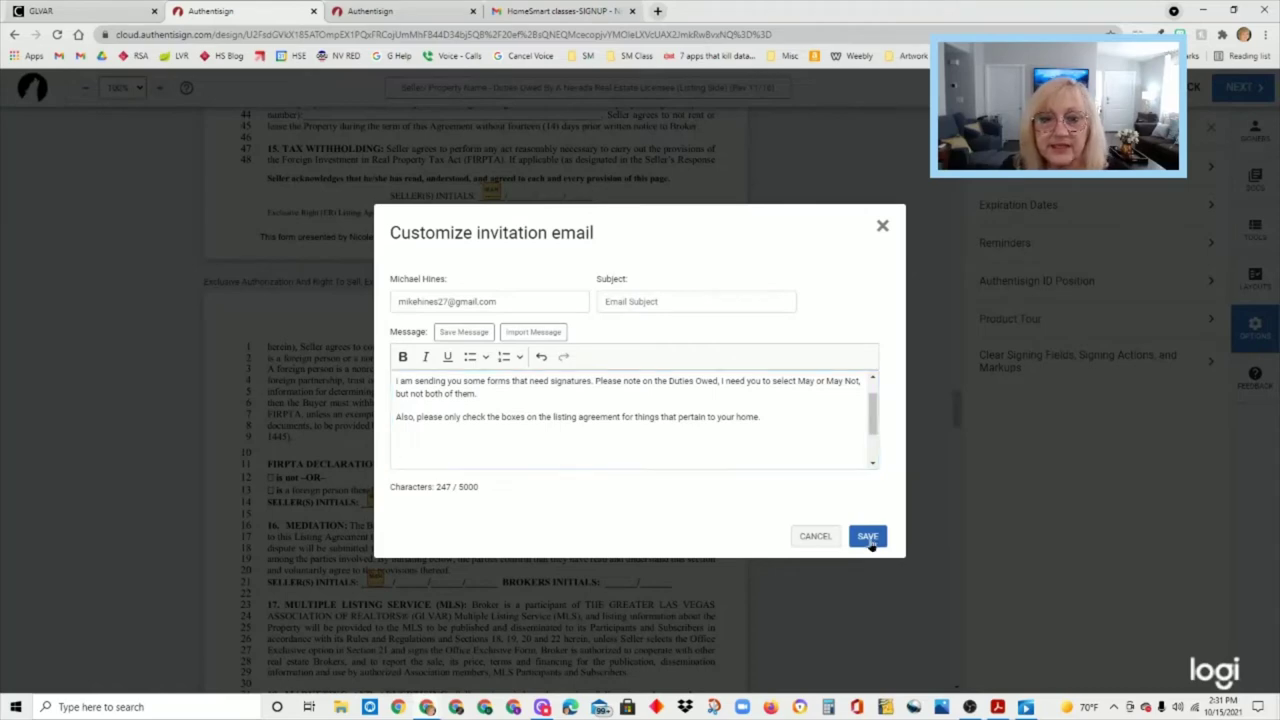
pyautogui.click(868, 538)
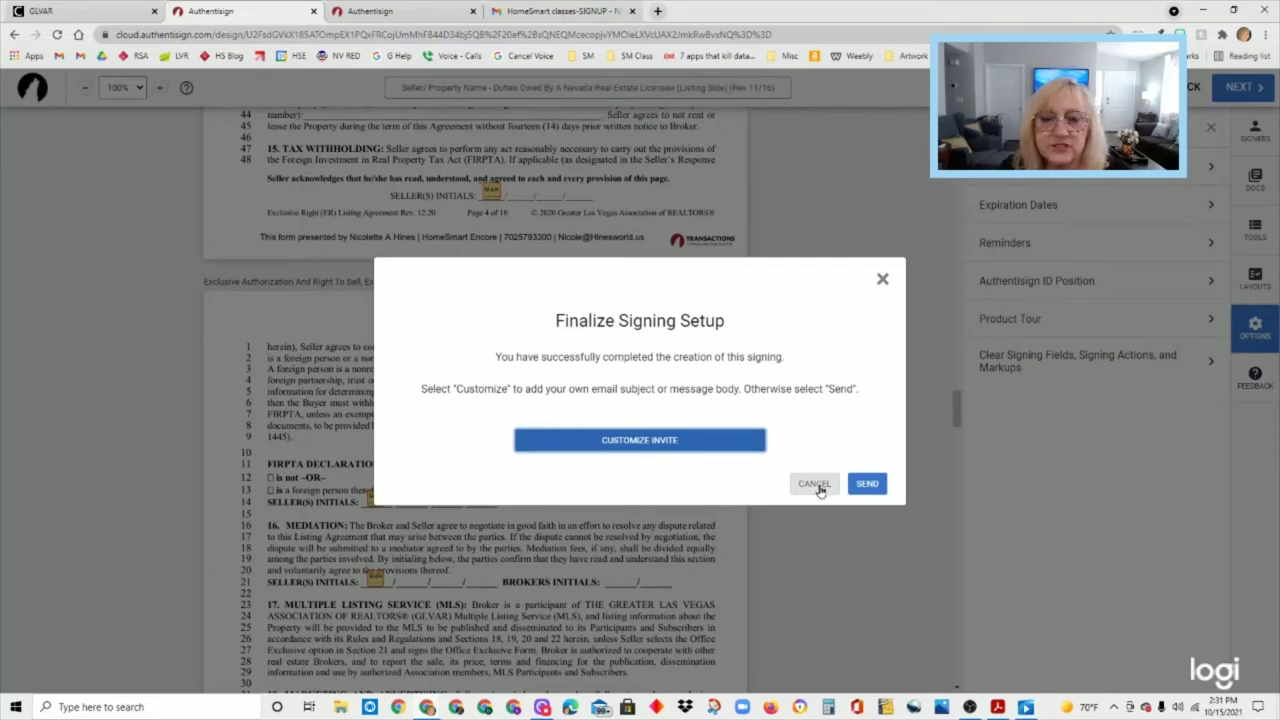
pyautogui.click(816, 484)
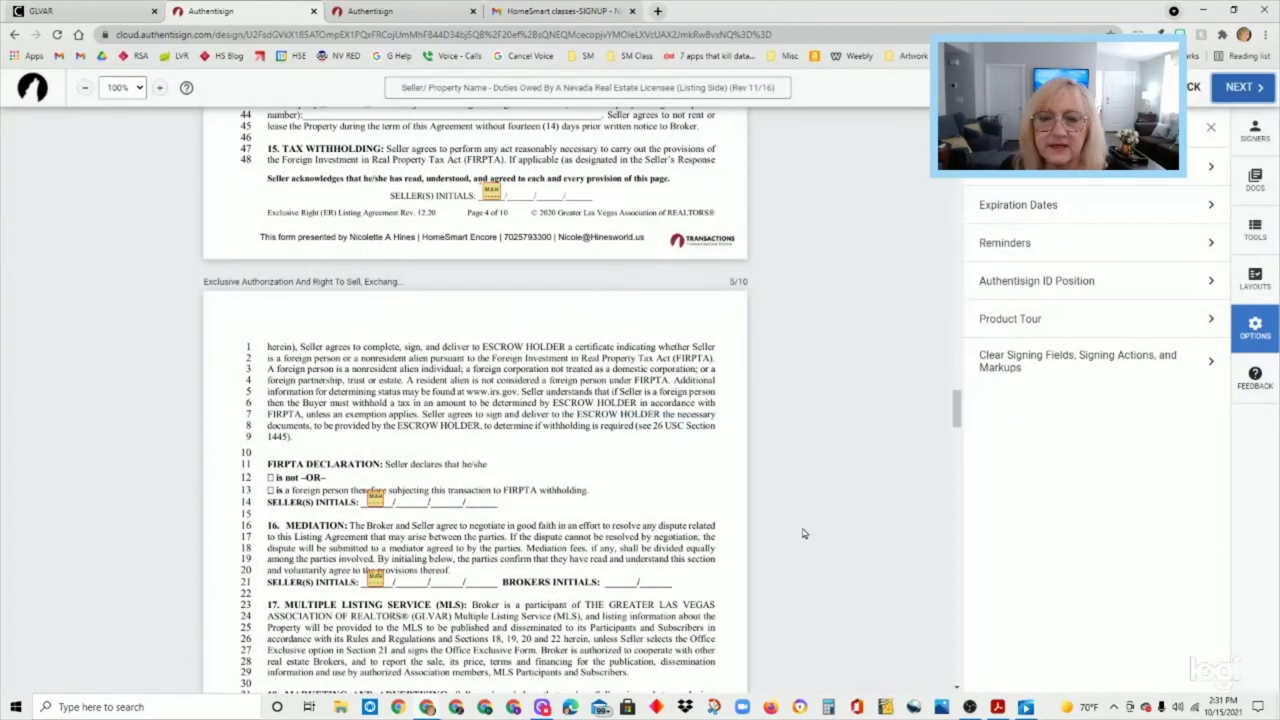
# - Place a checkbox field beside the Cash option on the listing agreement
pyautogui.scroll(2, 740, 552)
pyautogui.scroll(1, 740, 552)
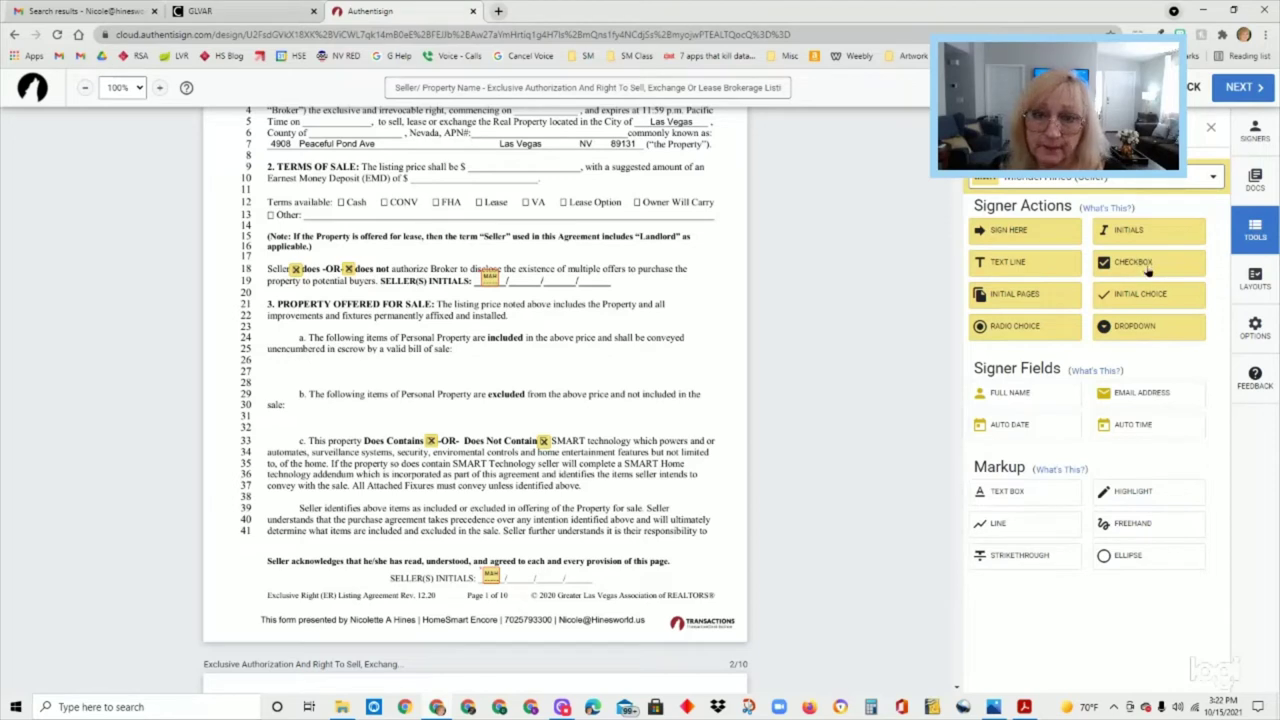
pyautogui.moveTo(1147, 271)
pyautogui.mouseDown()
pyautogui.moveTo(751, 287)
pyautogui.moveTo(336, 200)
pyautogui.mouseUp()
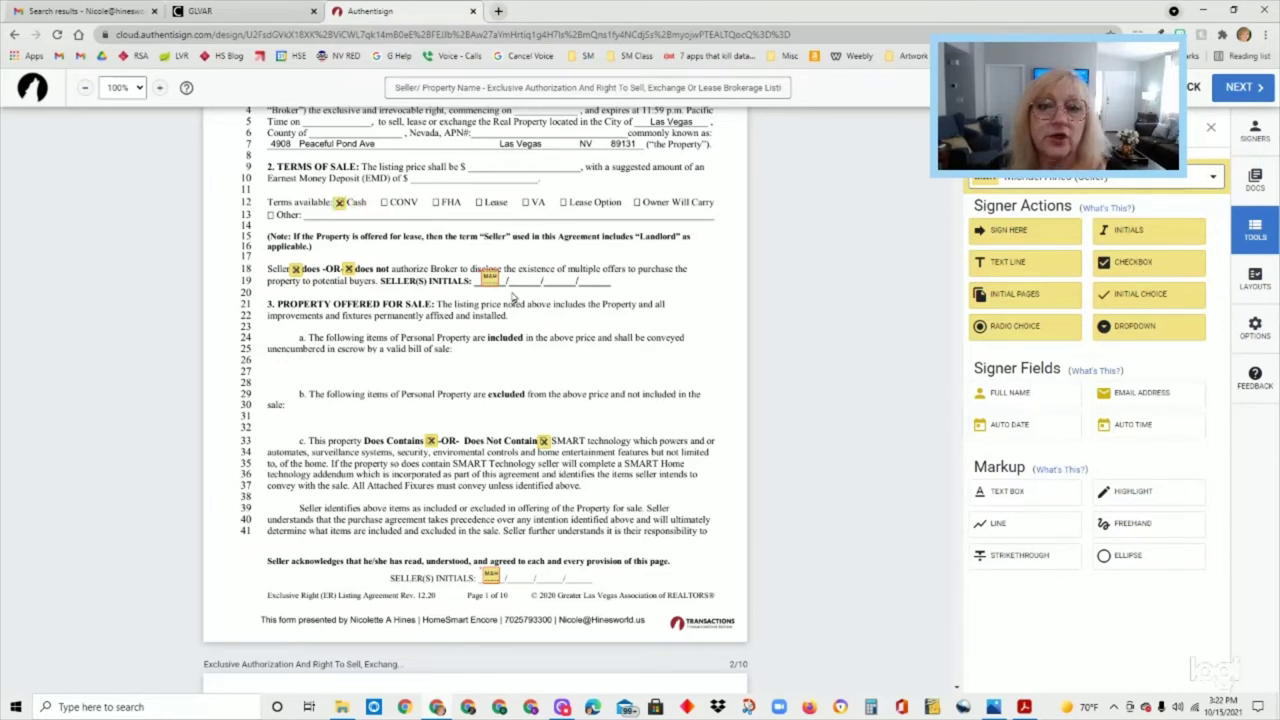
# - Keep the line 18 seller checkboxes set as not required
pyautogui.click(348, 265)
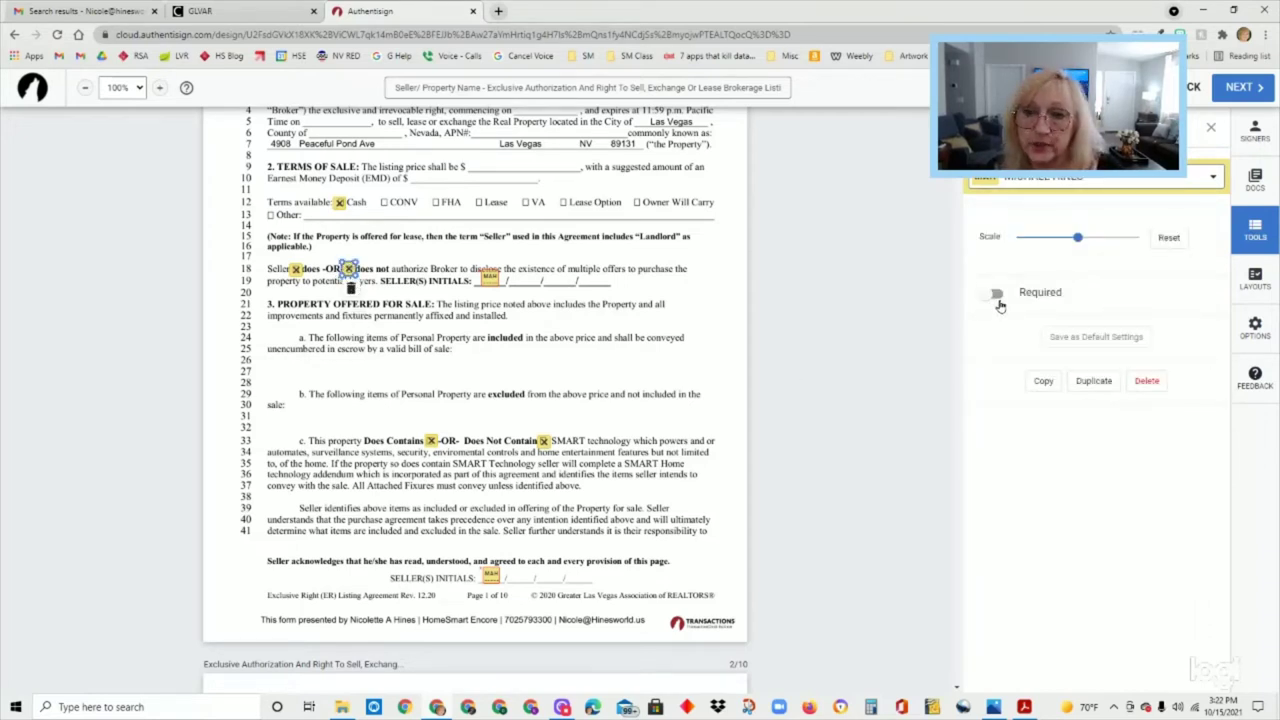
pyautogui.click(996, 296)
pyautogui.click(990, 295)
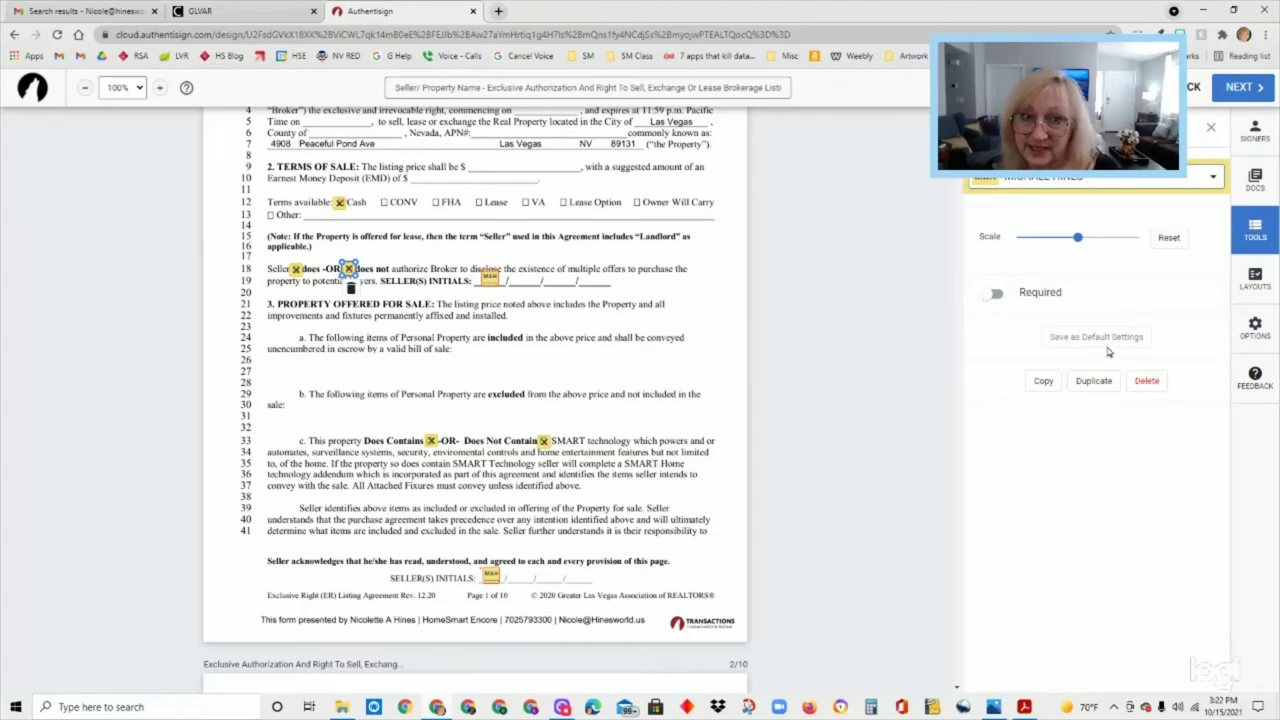
pyautogui.click(296, 269)
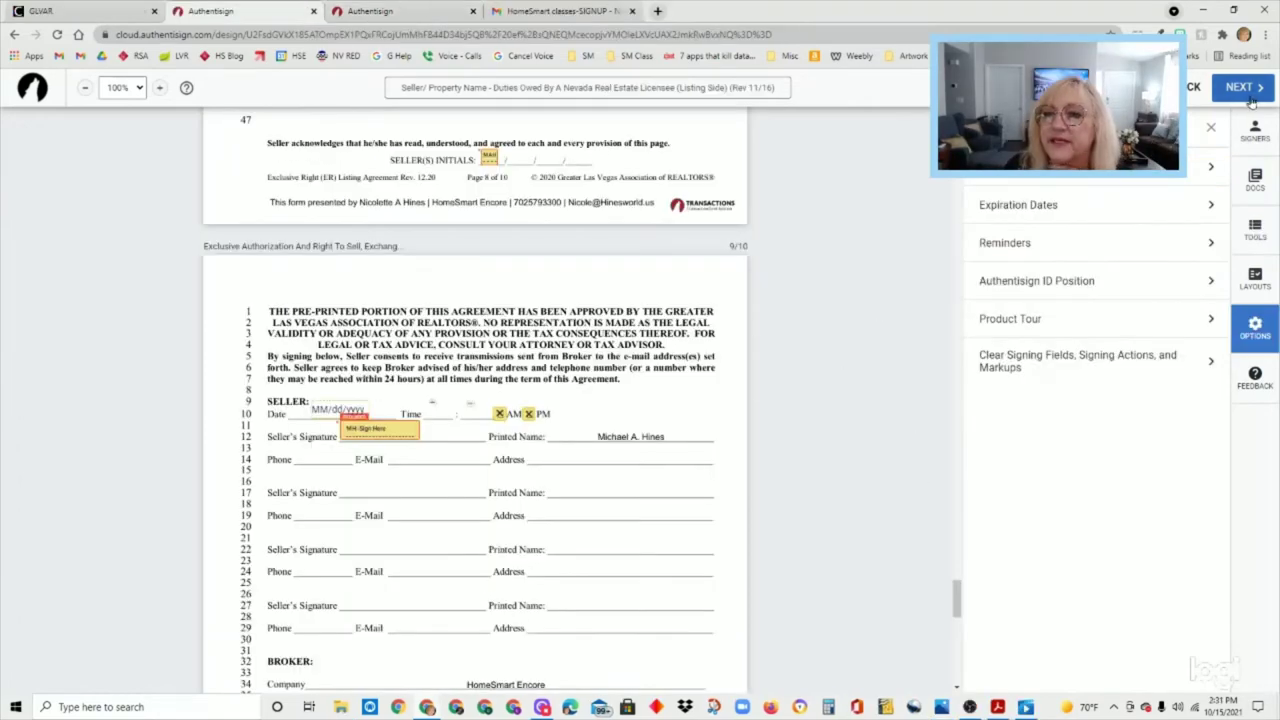
# - Save the custom invitation message and send the Duties Owed signing to the seller
pyautogui.click(1245, 90)
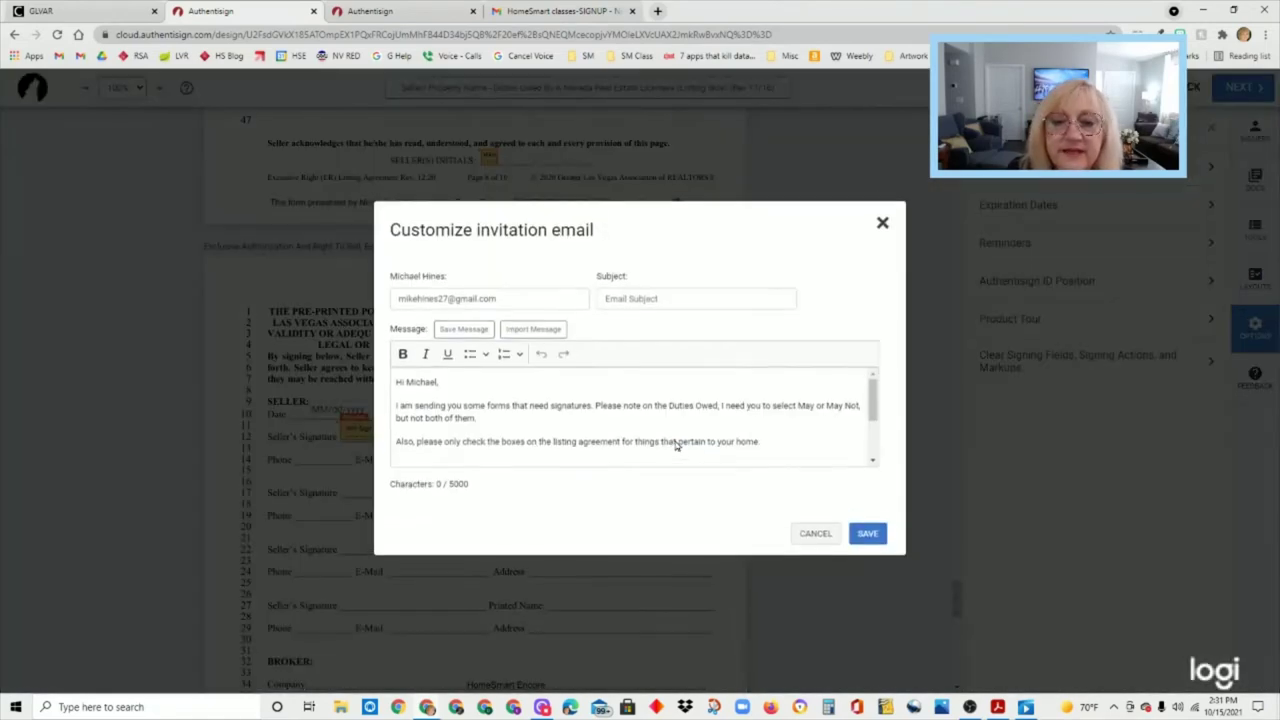
pyautogui.click(867, 536)
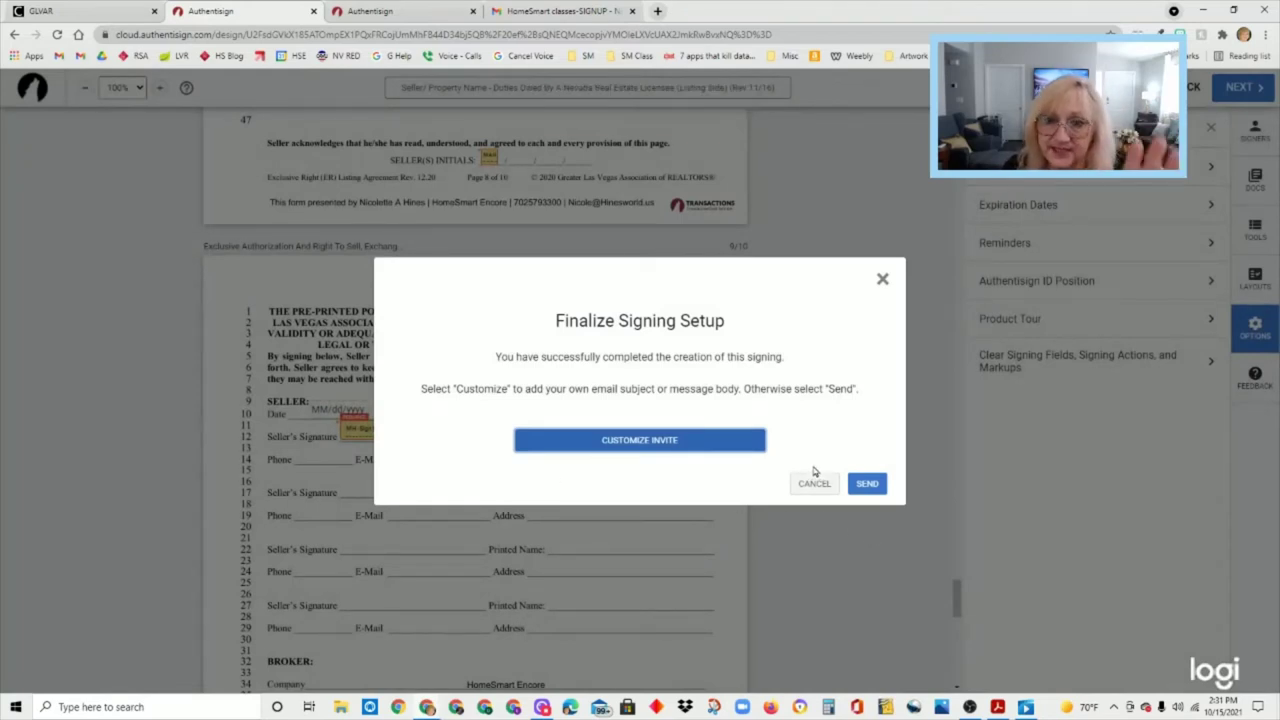
pyautogui.click(868, 484)
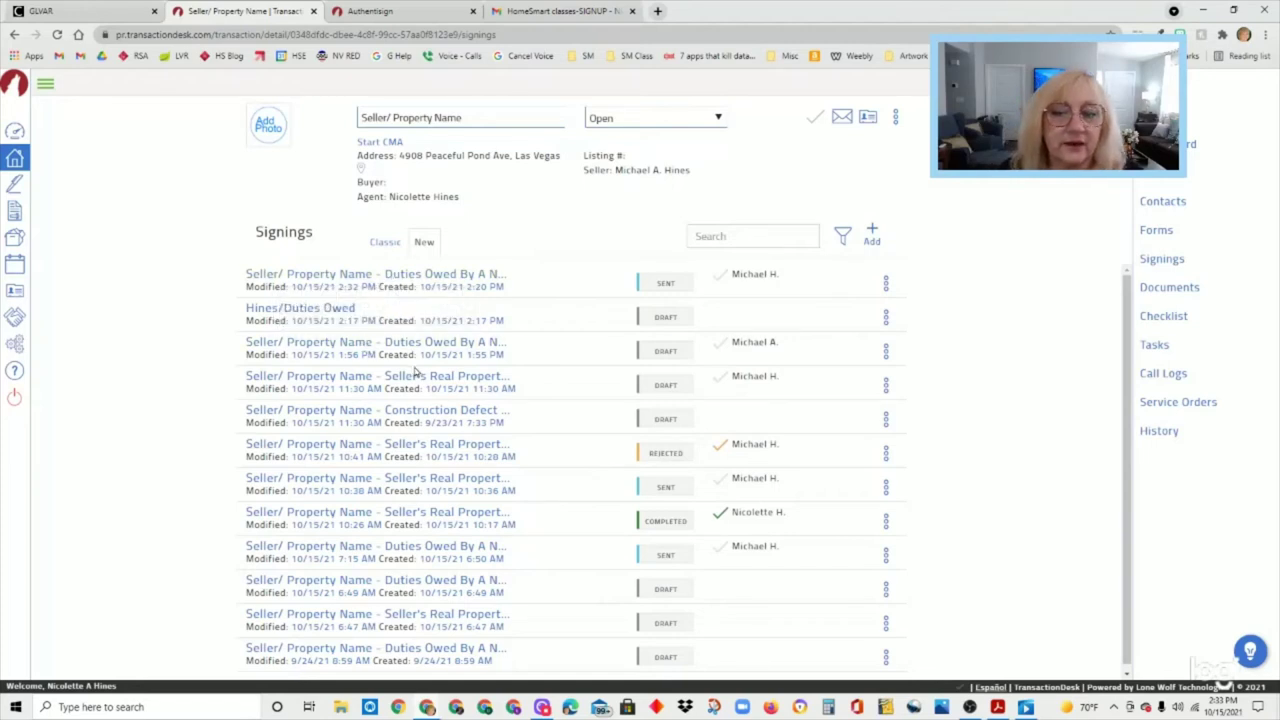
# - Open the Seller's Real Property Disclosure Form from the forms list and review it
pyautogui.click(1166, 236)
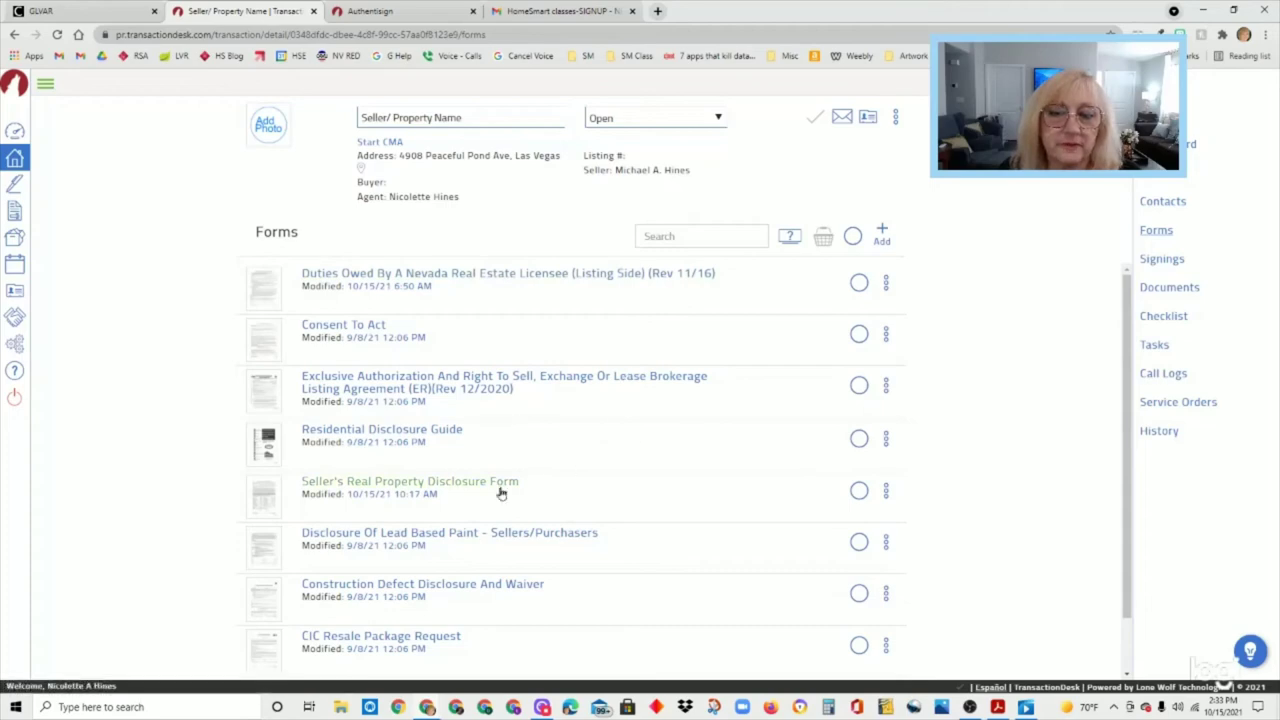
pyautogui.click(500, 484)
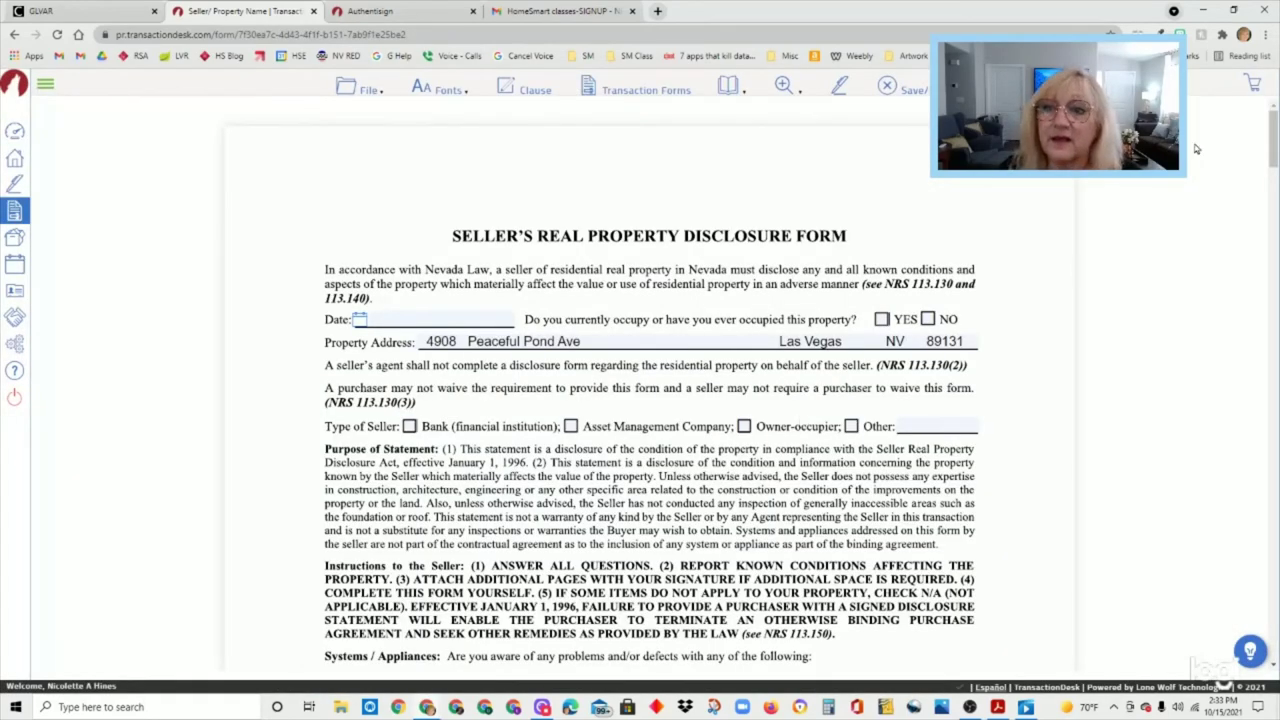
pyautogui.scroll(-2, 757, 404)
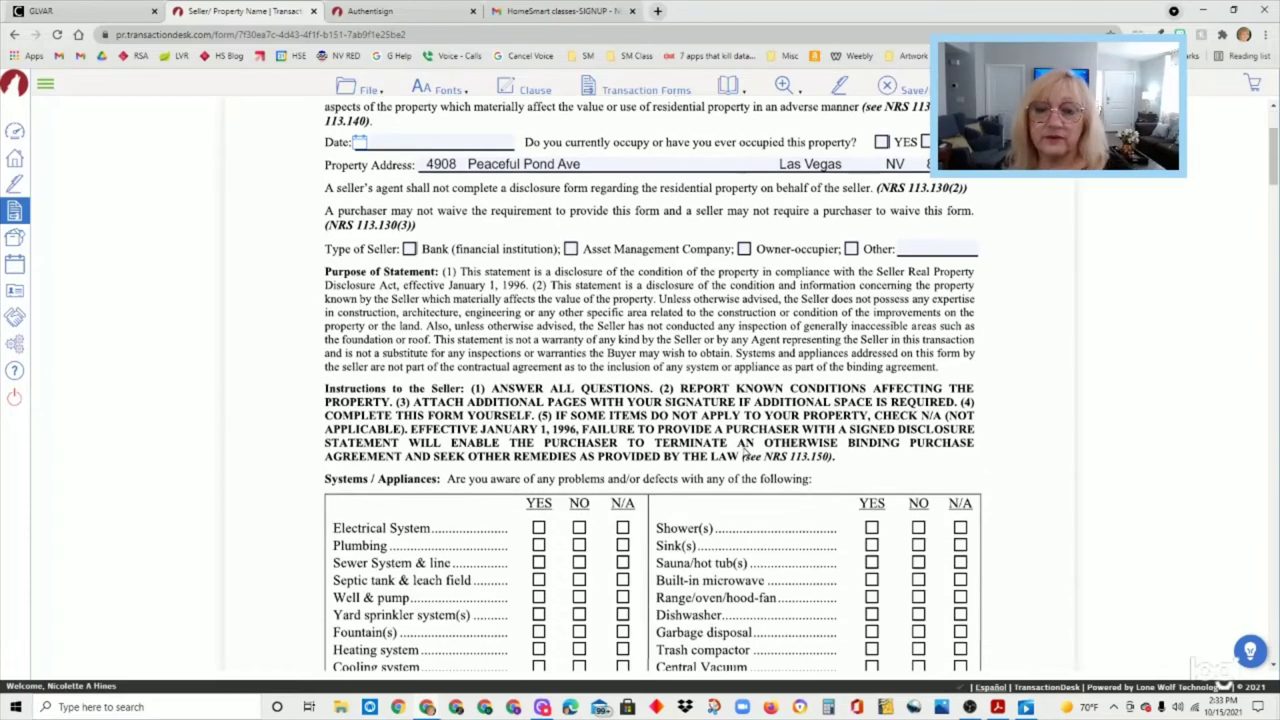
pyautogui.scroll(-3, 745, 460)
pyautogui.scroll(-2, 745, 465)
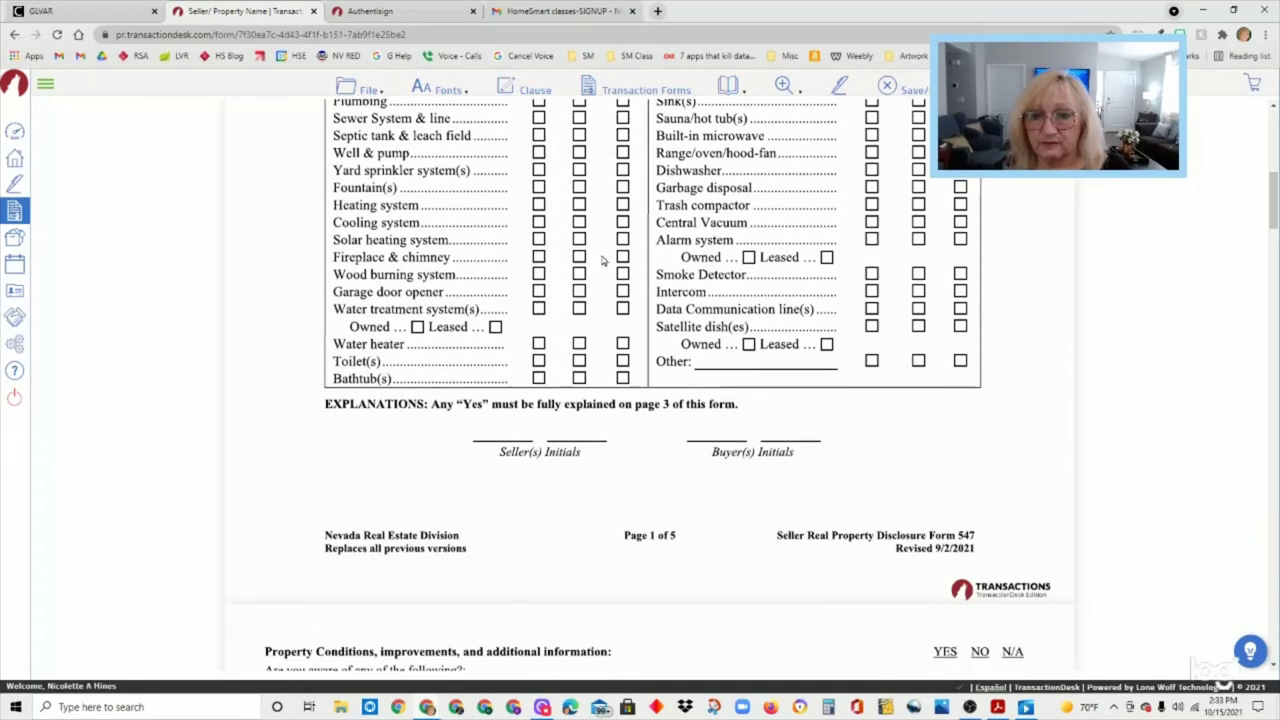
pyautogui.scroll(5, 752, 300)
pyautogui.scroll(1, 755, 209)
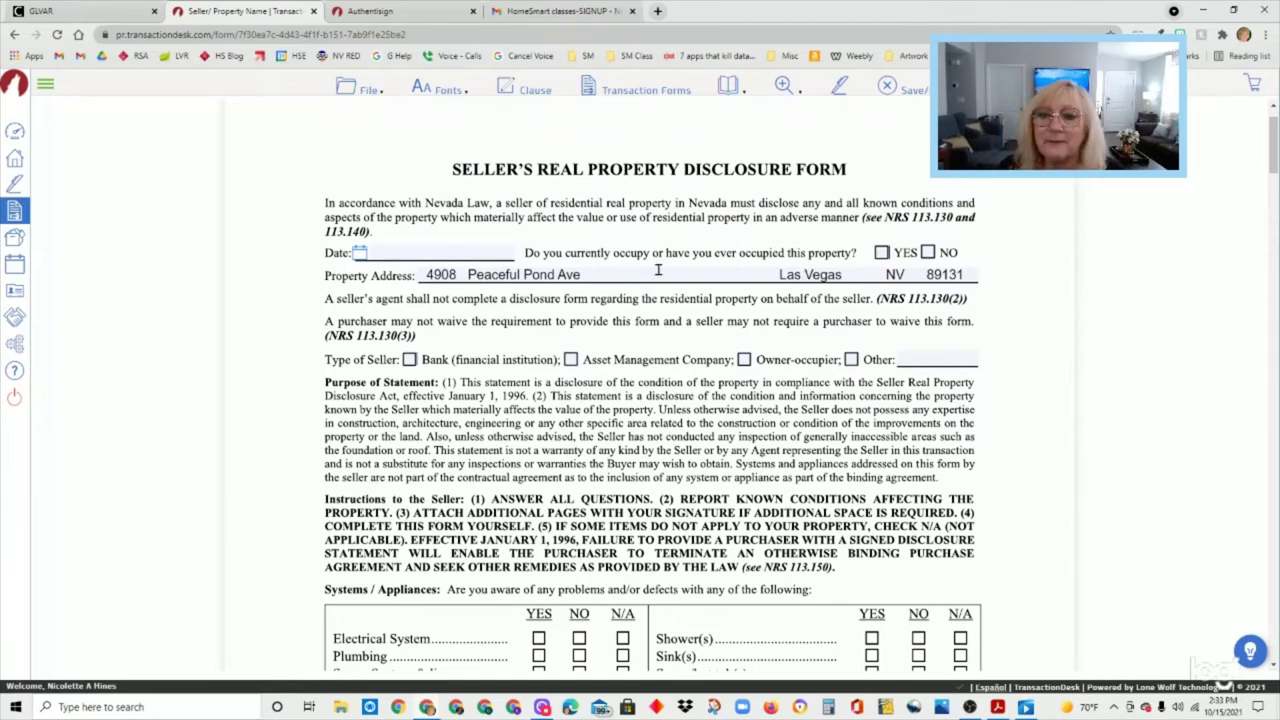
pyautogui.moveTo(1273, 145)
pyautogui.mouseDown()
pyautogui.moveTo(1262, 471)
pyautogui.moveTo(1273, 594)
pyautogui.moveTo(1268, 145)
pyautogui.mouseUp()
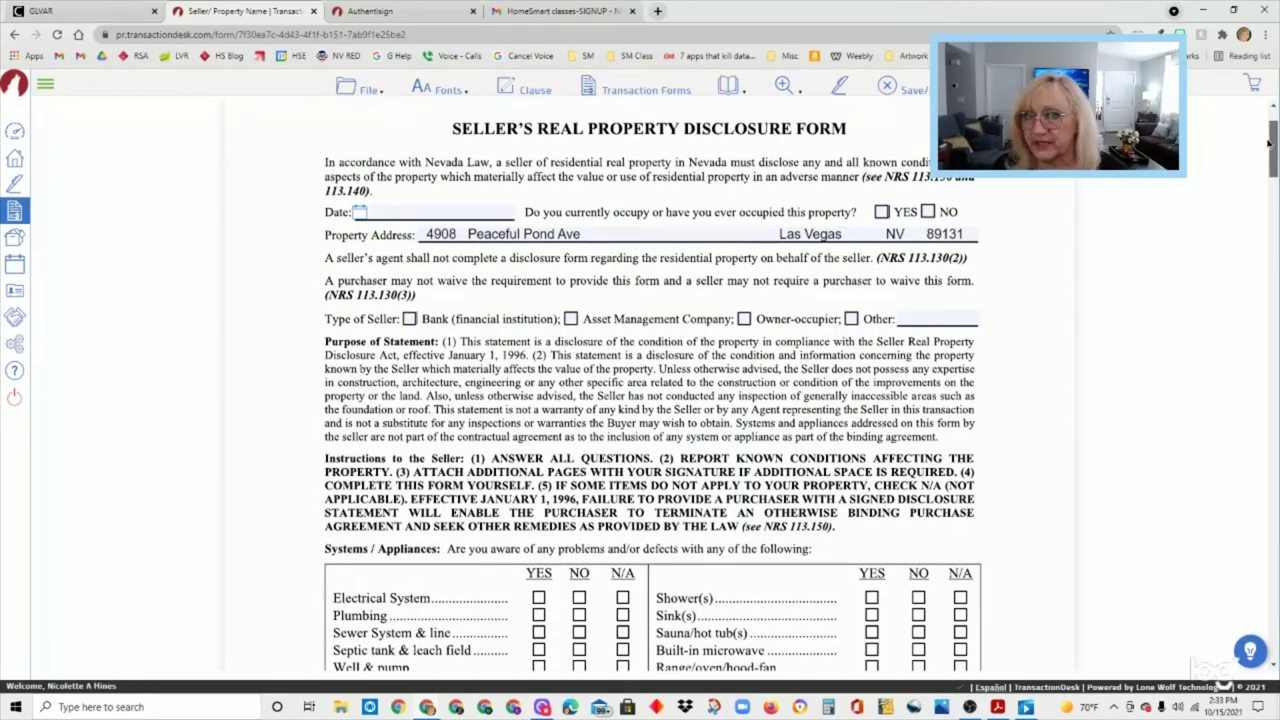
pyautogui.moveTo(1268, 145); pyautogui.dragTo(1268, 146)
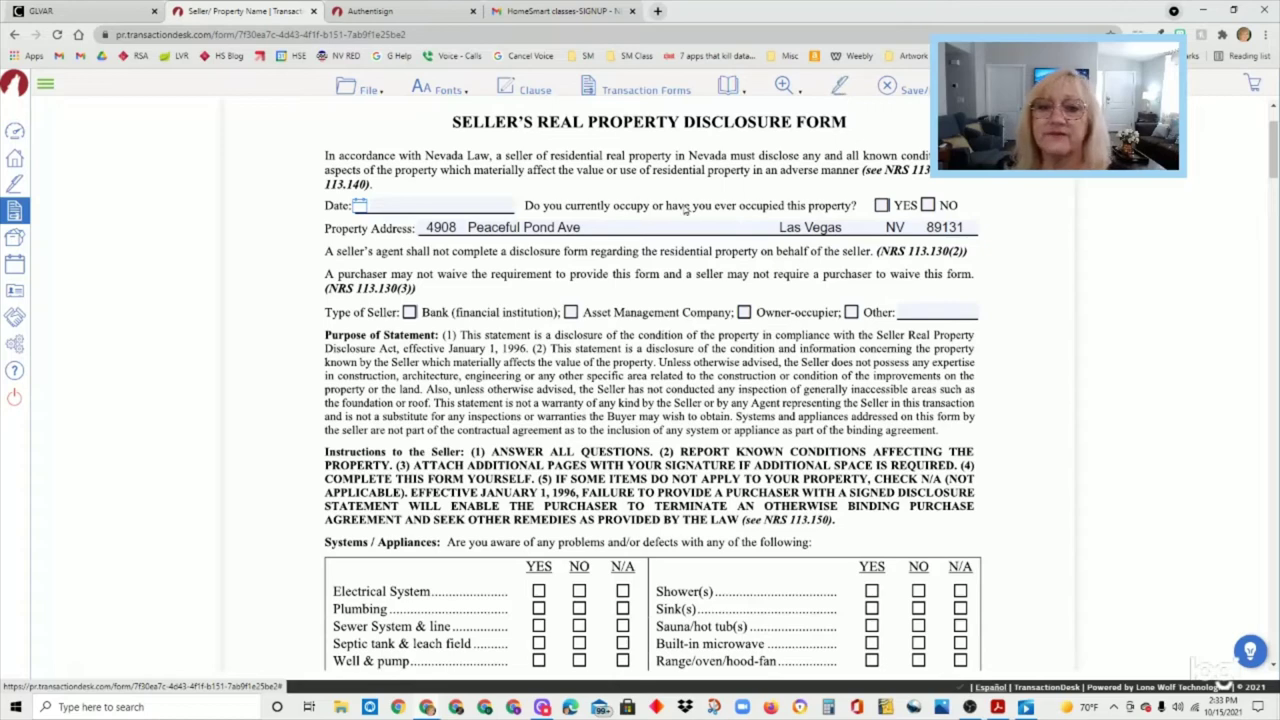
# - Send the disclosure form to a new Authentisign signing and add the seller from contacts as signer
pyautogui.click(845, 90)
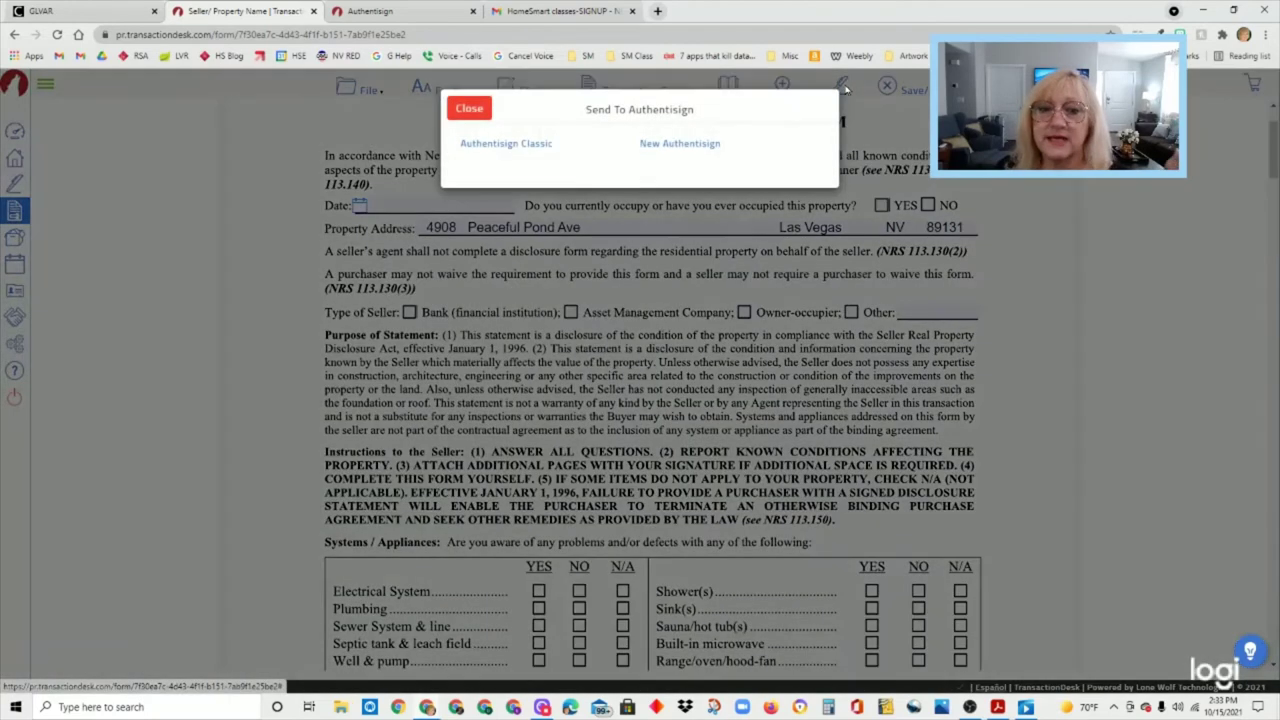
pyautogui.click(679, 145)
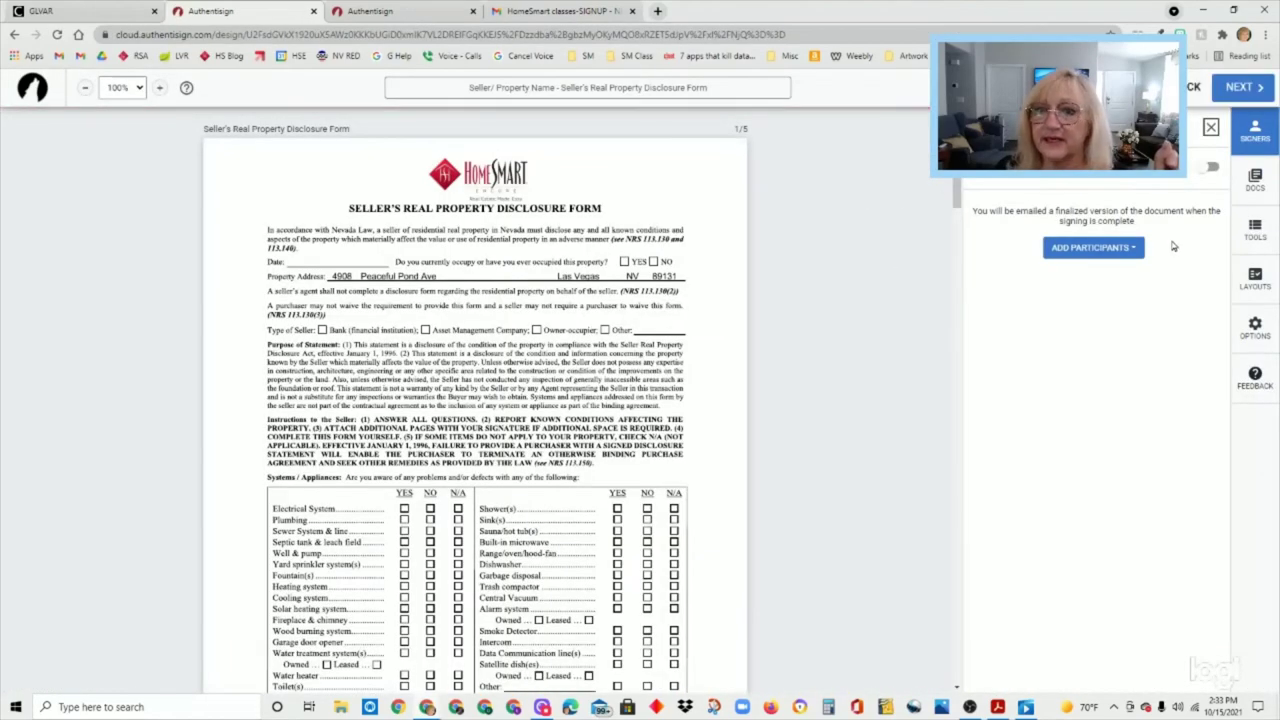
pyautogui.click(1130, 251)
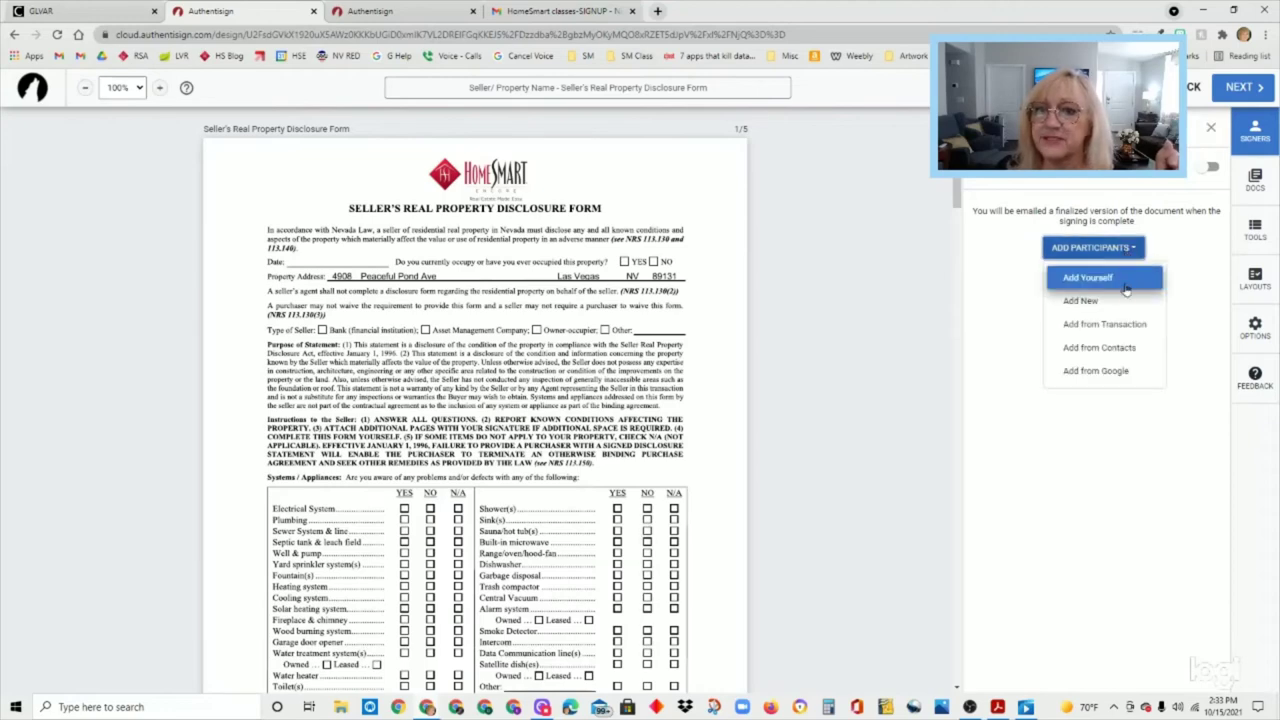
pyautogui.click(1133, 350)
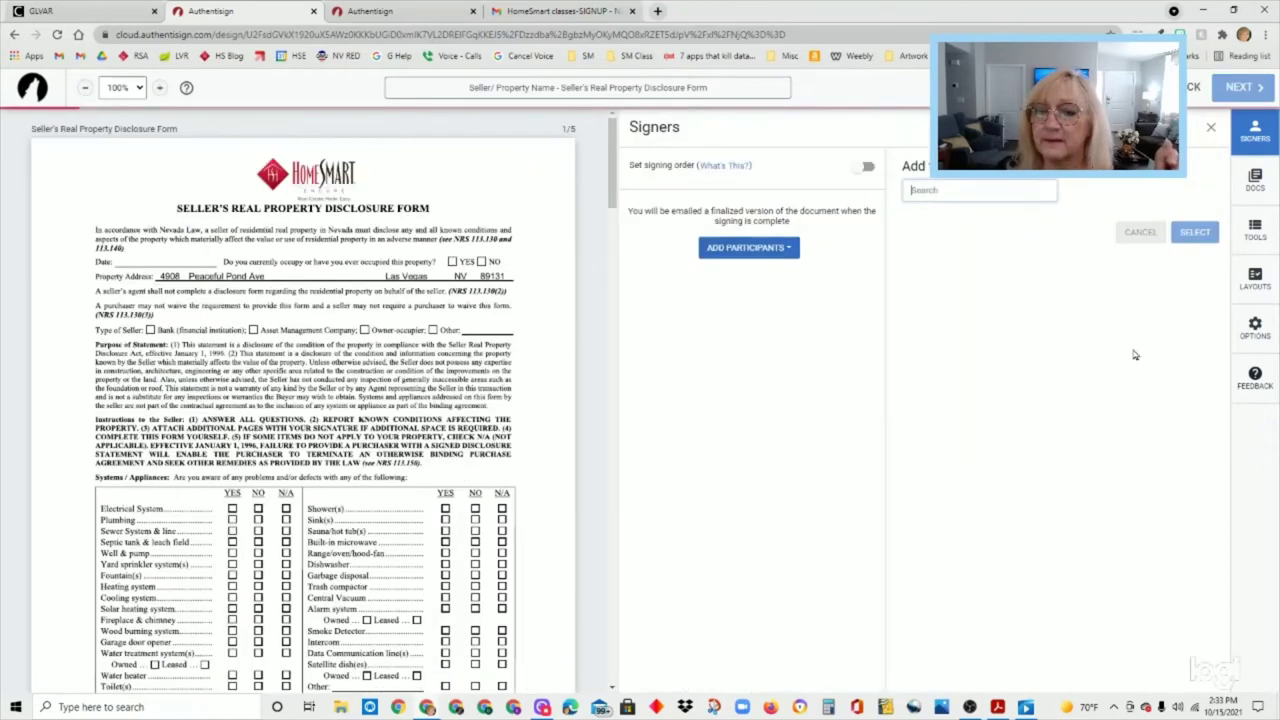
pyautogui.click(993, 190)
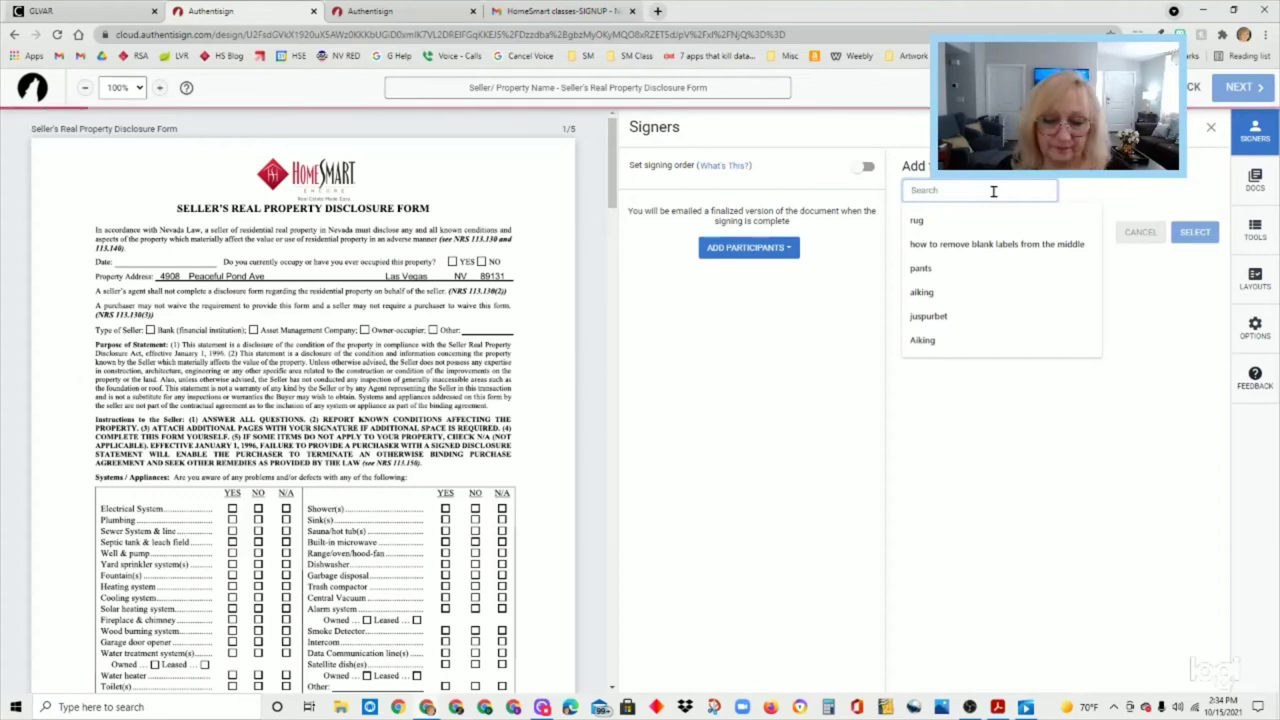
pyautogui.write('Michael')
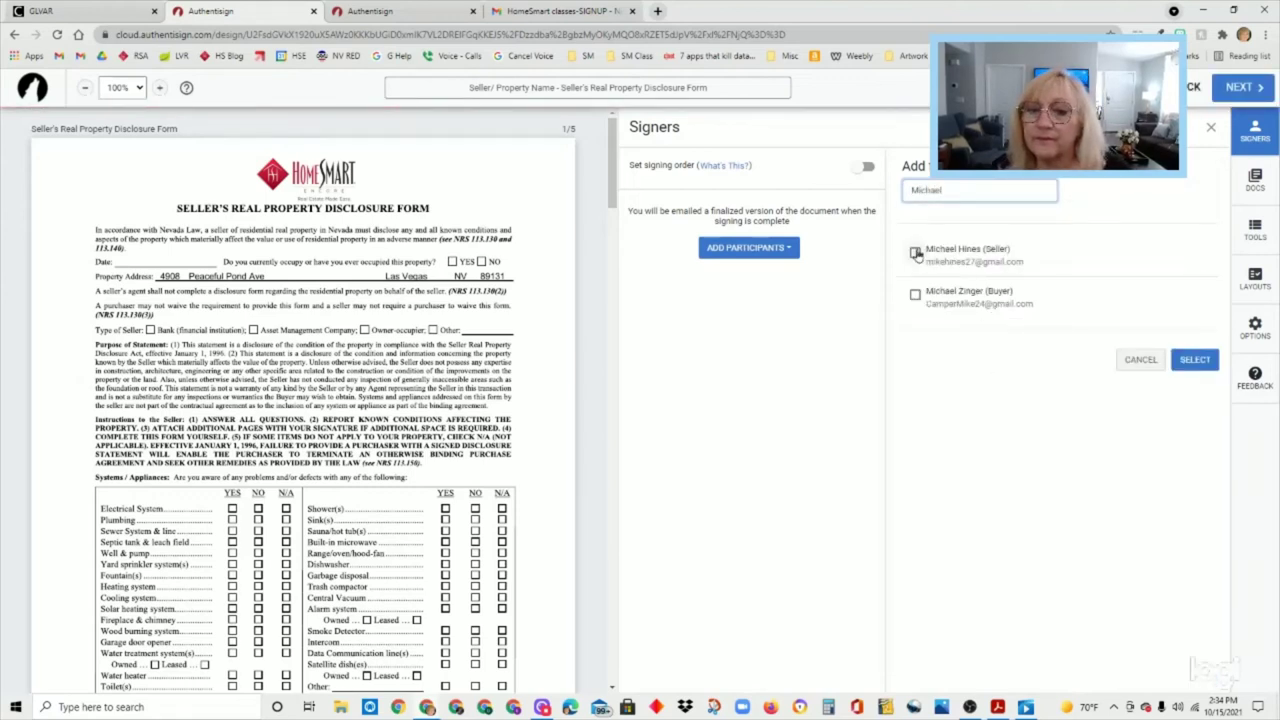
pyautogui.click(915, 252)
pyautogui.click(1193, 360)
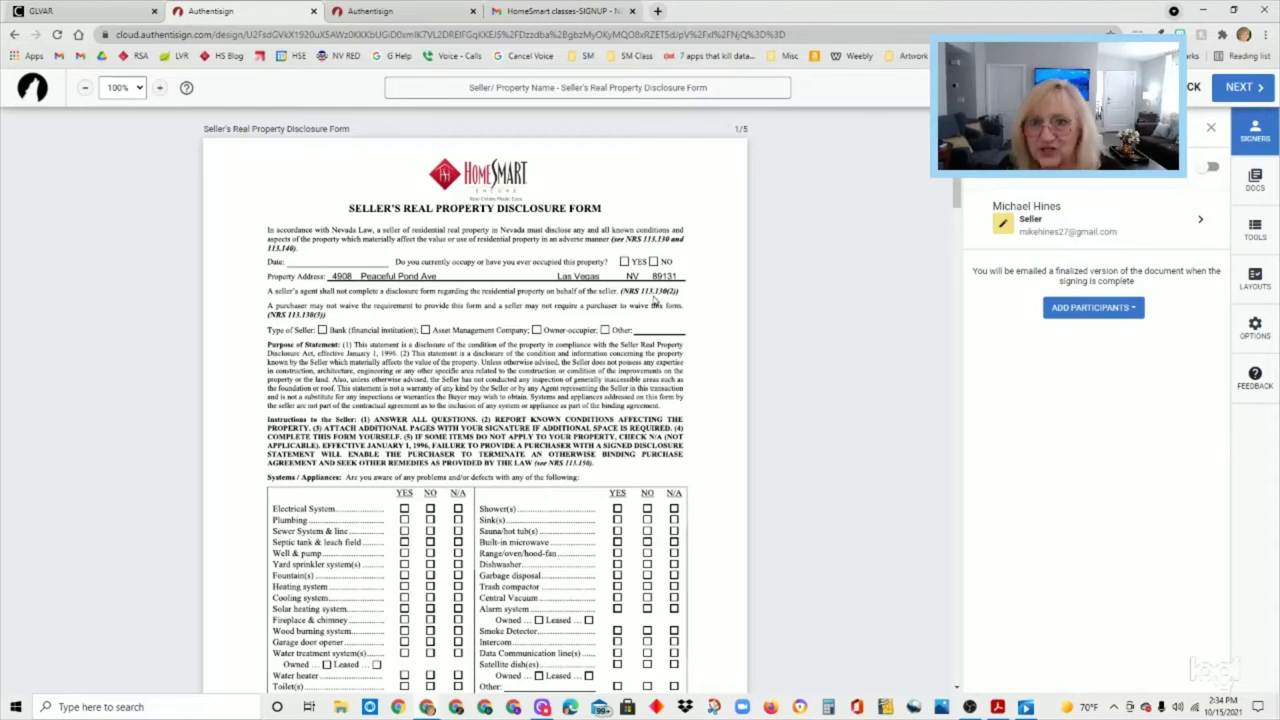
# - Assign the Seller's Real Property Disclosure Form (Rev. 09/2021) signature layout to the document
pyautogui.click(1267, 287)
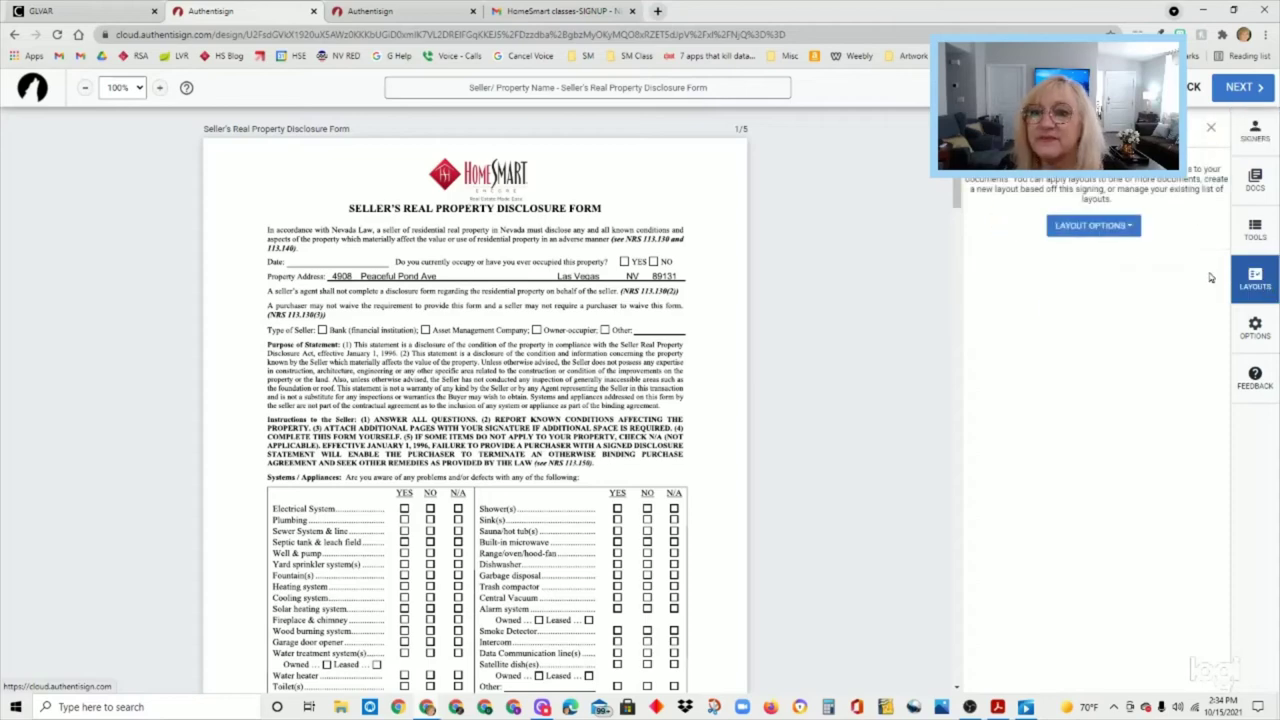
pyautogui.click(1110, 229)
pyautogui.click(1122, 261)
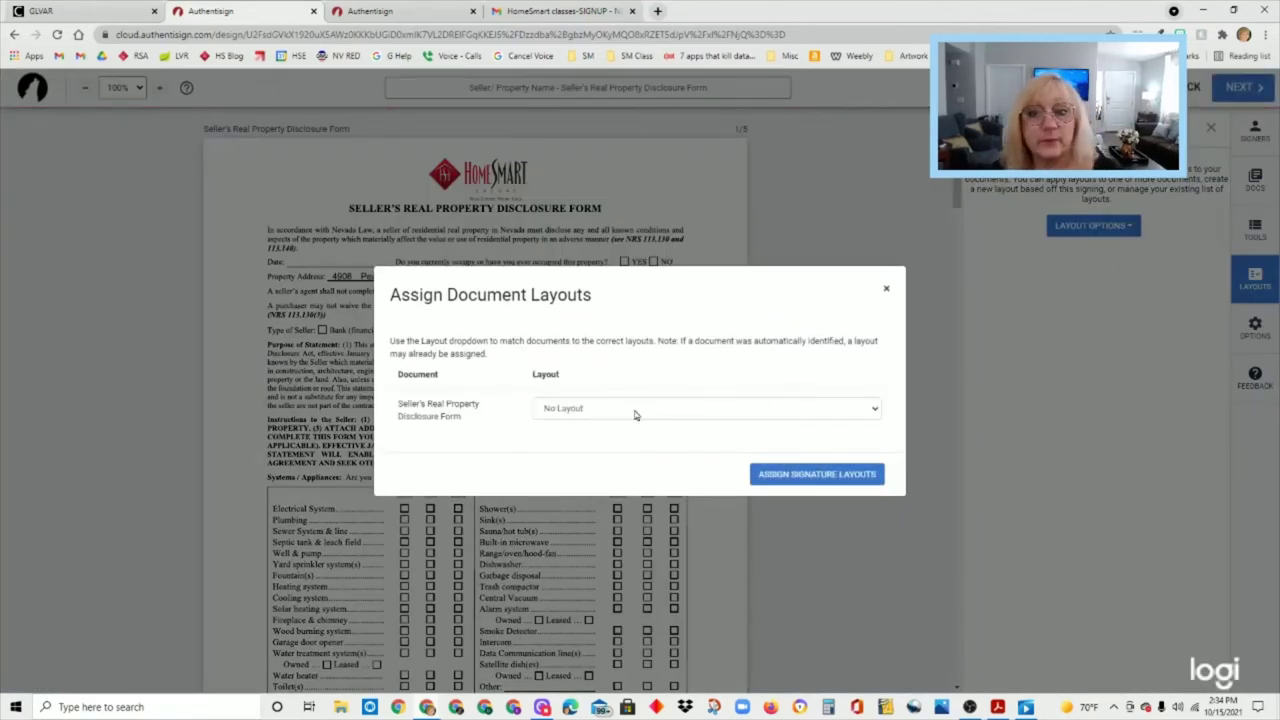
pyautogui.click(634, 413)
pyautogui.scroll(-10, 703, 555)
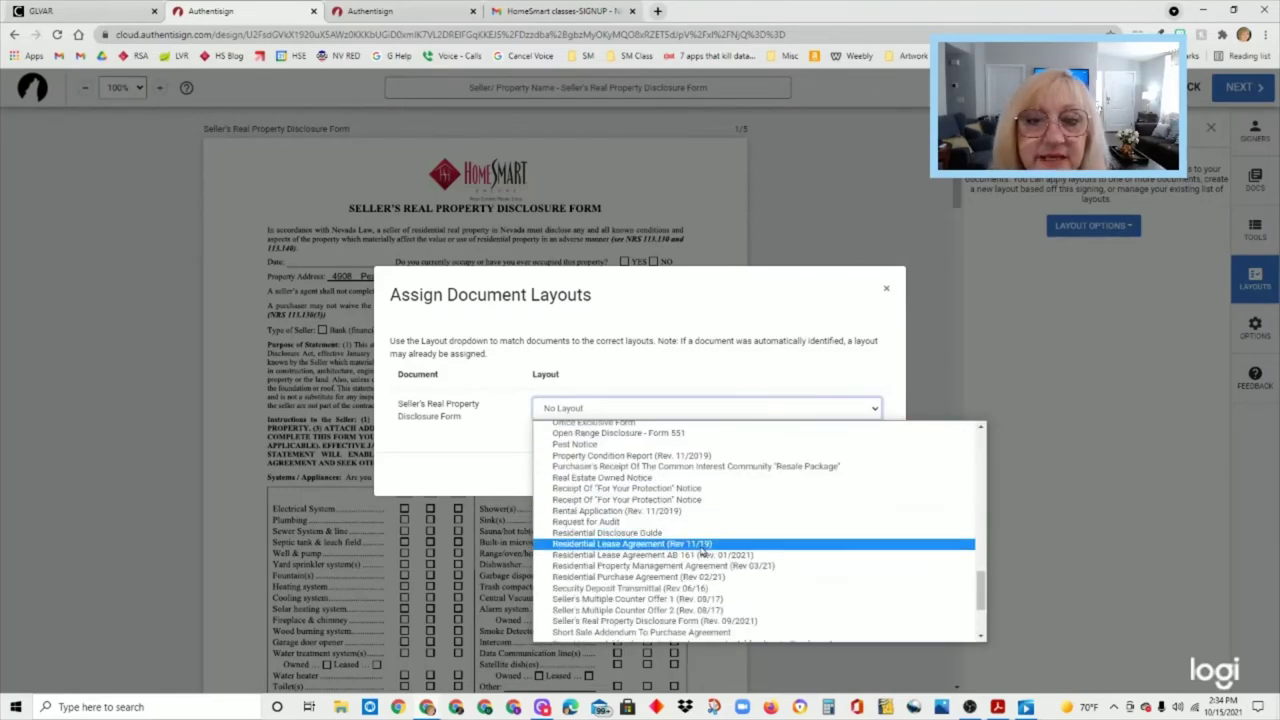
pyautogui.scroll(-4, 703, 549)
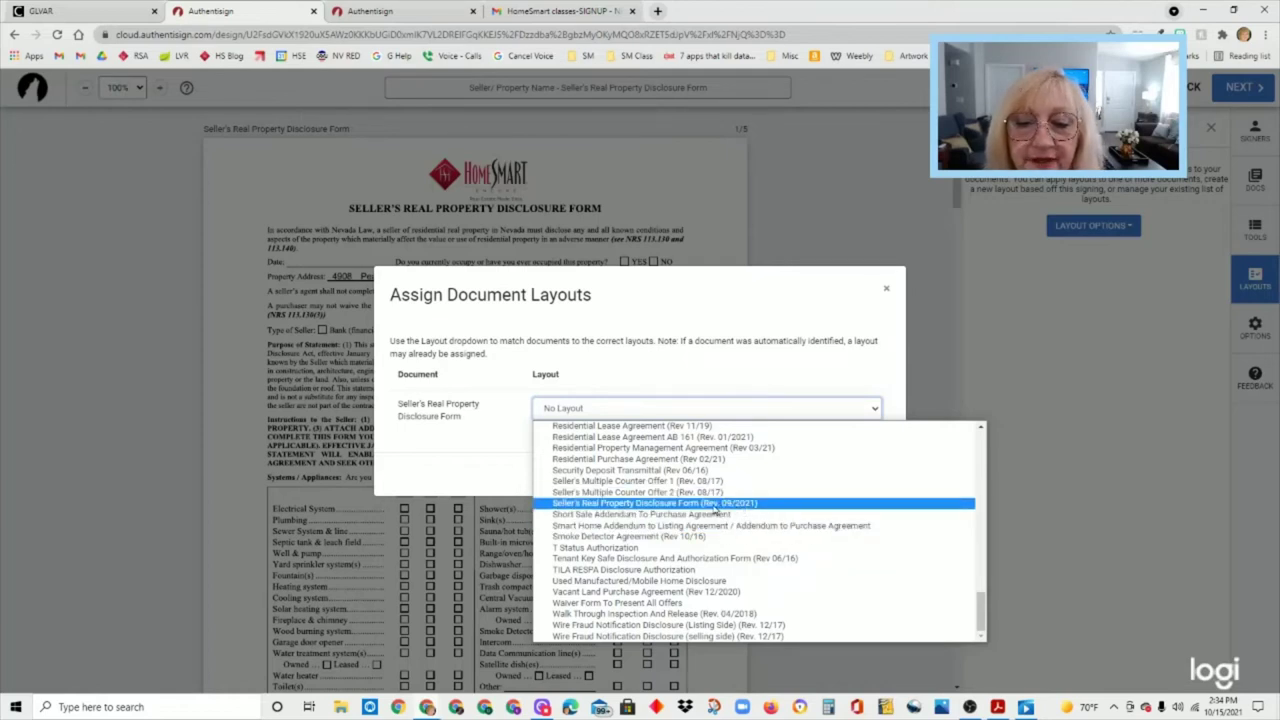
pyautogui.click(781, 507)
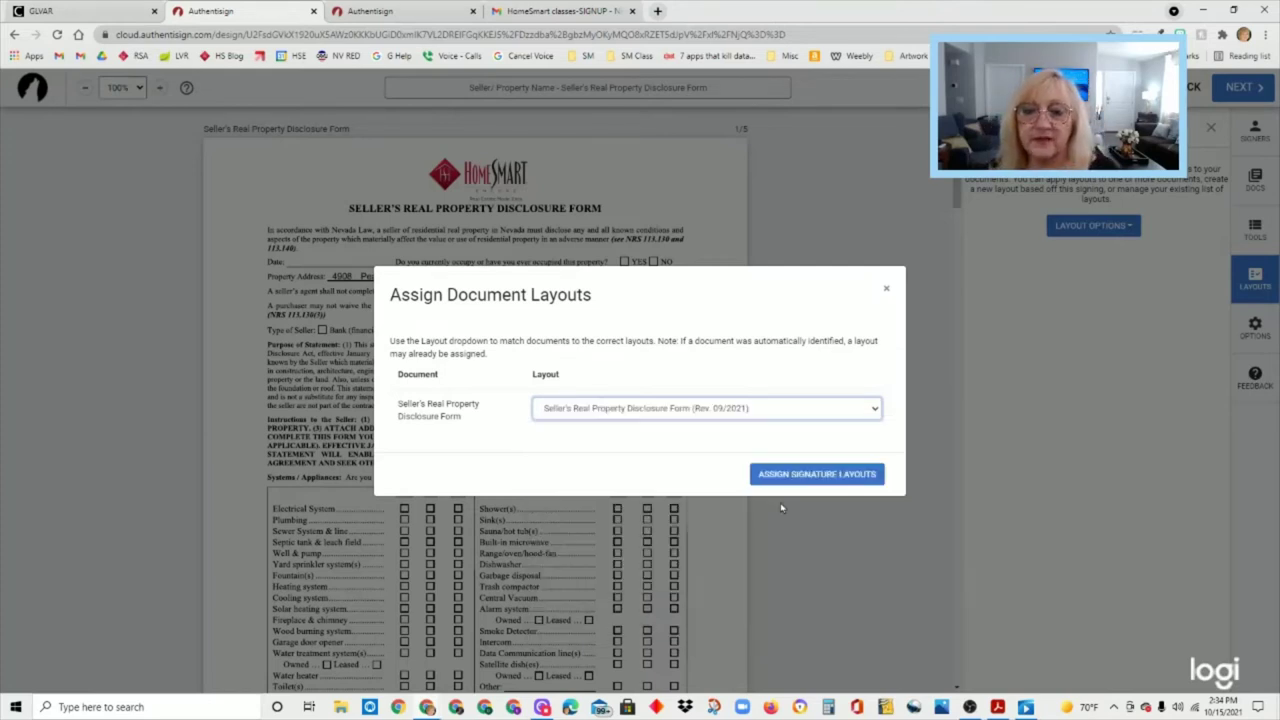
pyautogui.click(877, 478)
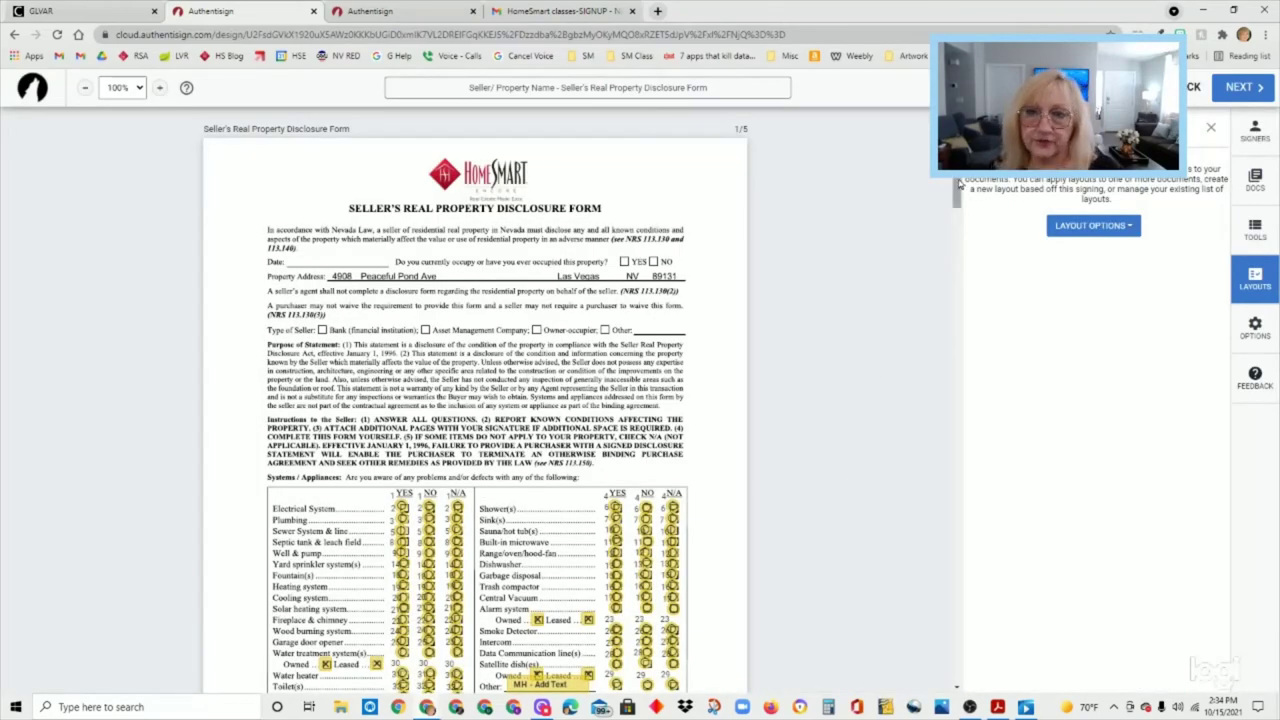
pyautogui.moveTo(957, 188); pyautogui.dragTo(960, 224)
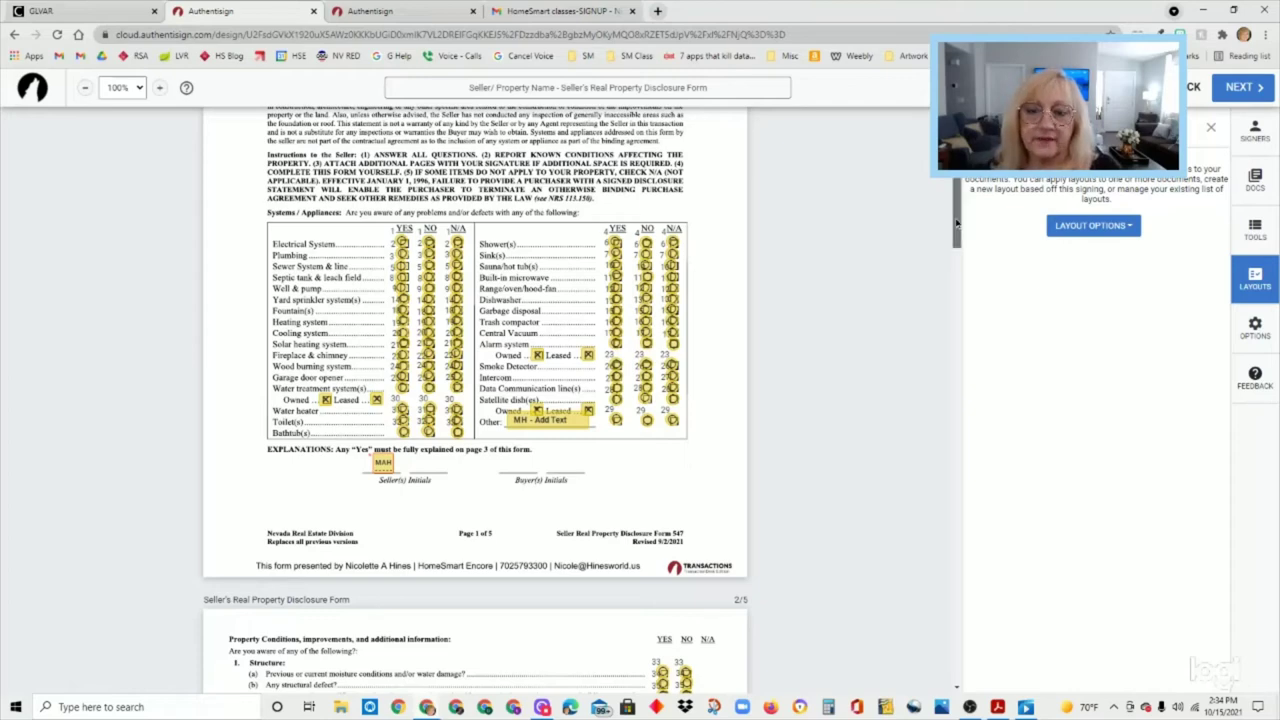
pyautogui.moveTo(960, 222); pyautogui.dragTo(957, 412)
# - Move and resize the seller's page 3 text field to cover the whole Explanations box
pyautogui.click(494, 254)
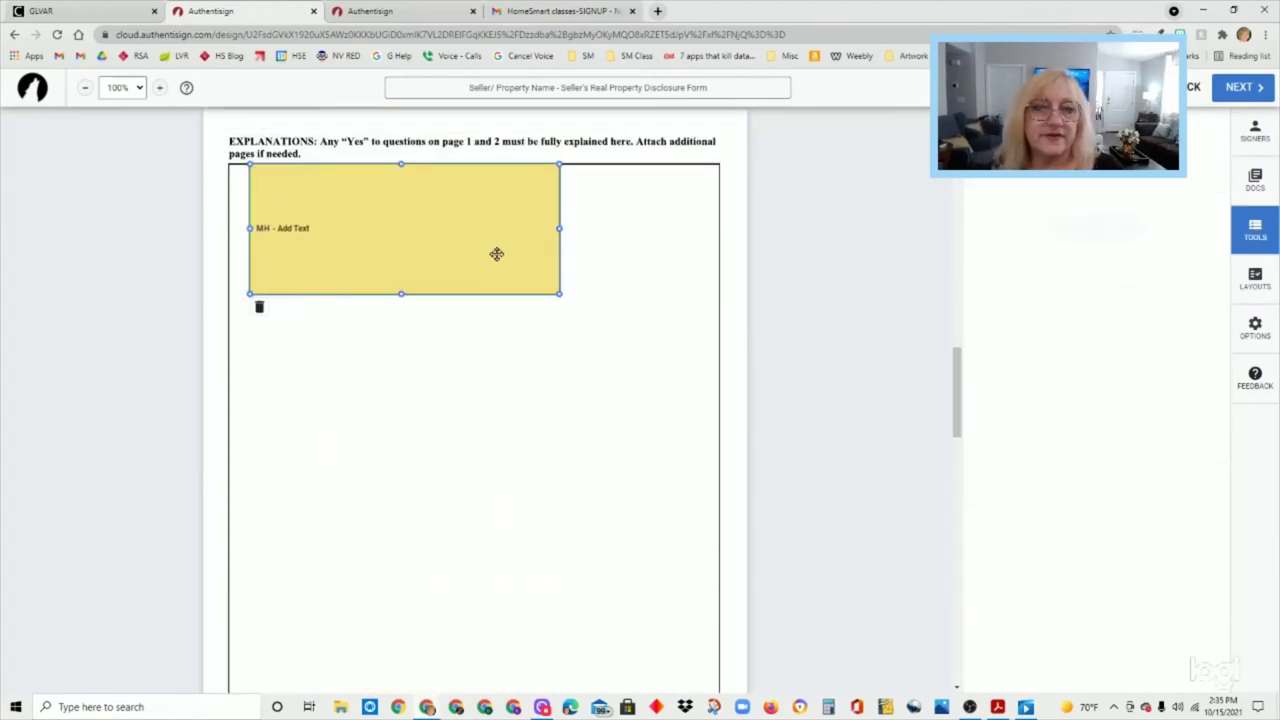
pyautogui.moveTo(494, 254); pyautogui.dragTo(479, 258)
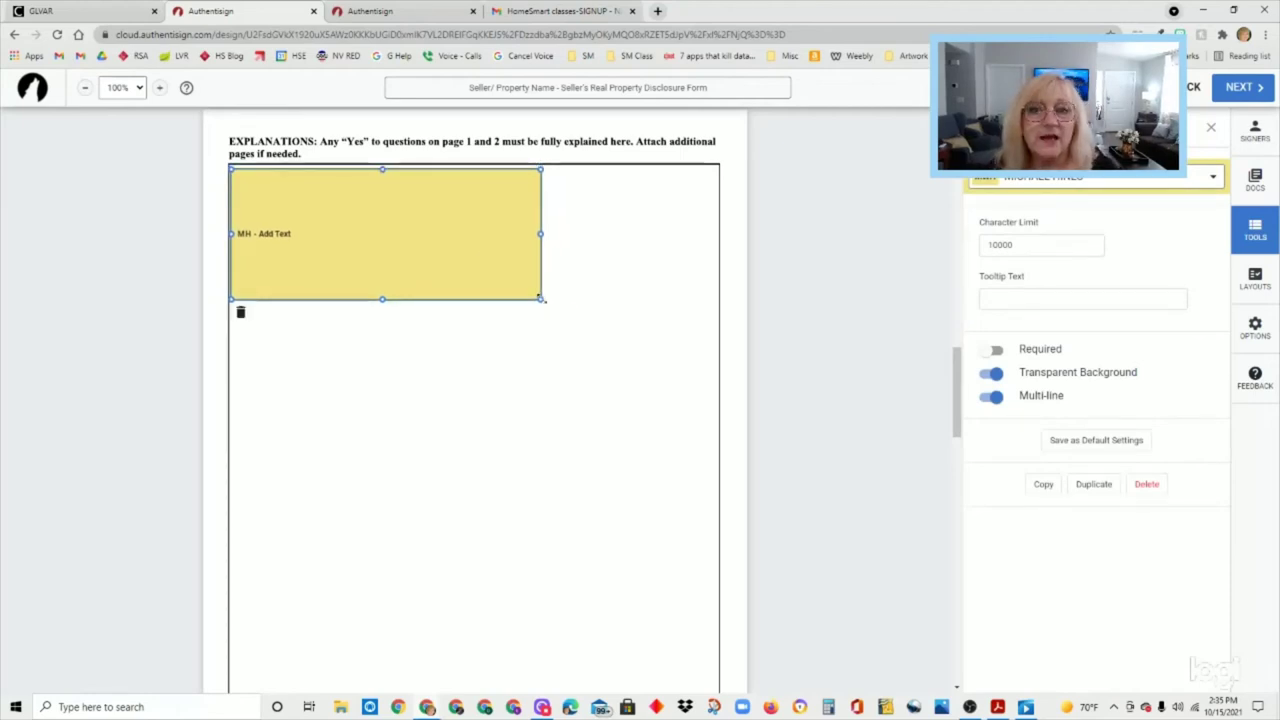
pyautogui.moveTo(540, 298); pyautogui.dragTo(696, 656)
pyautogui.scroll(-2, 713, 526)
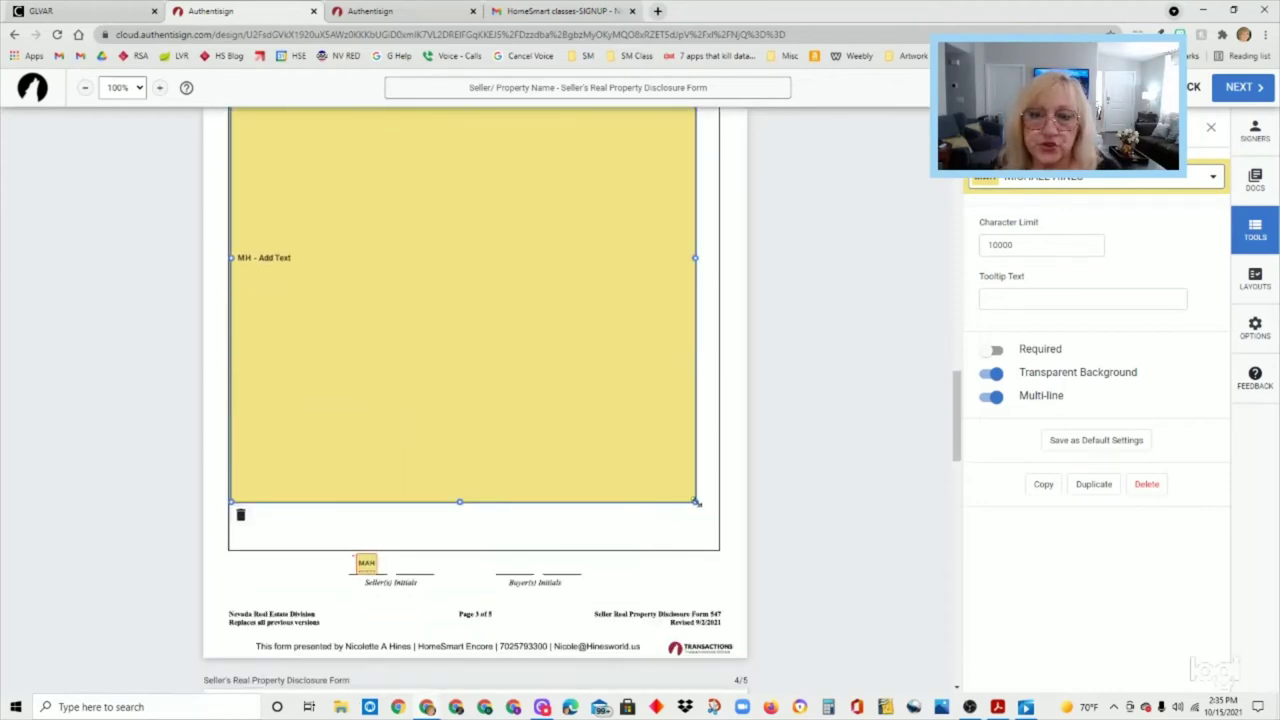
pyautogui.moveTo(697, 503); pyautogui.dragTo(719, 551)
pyautogui.scroll(3, 805, 390)
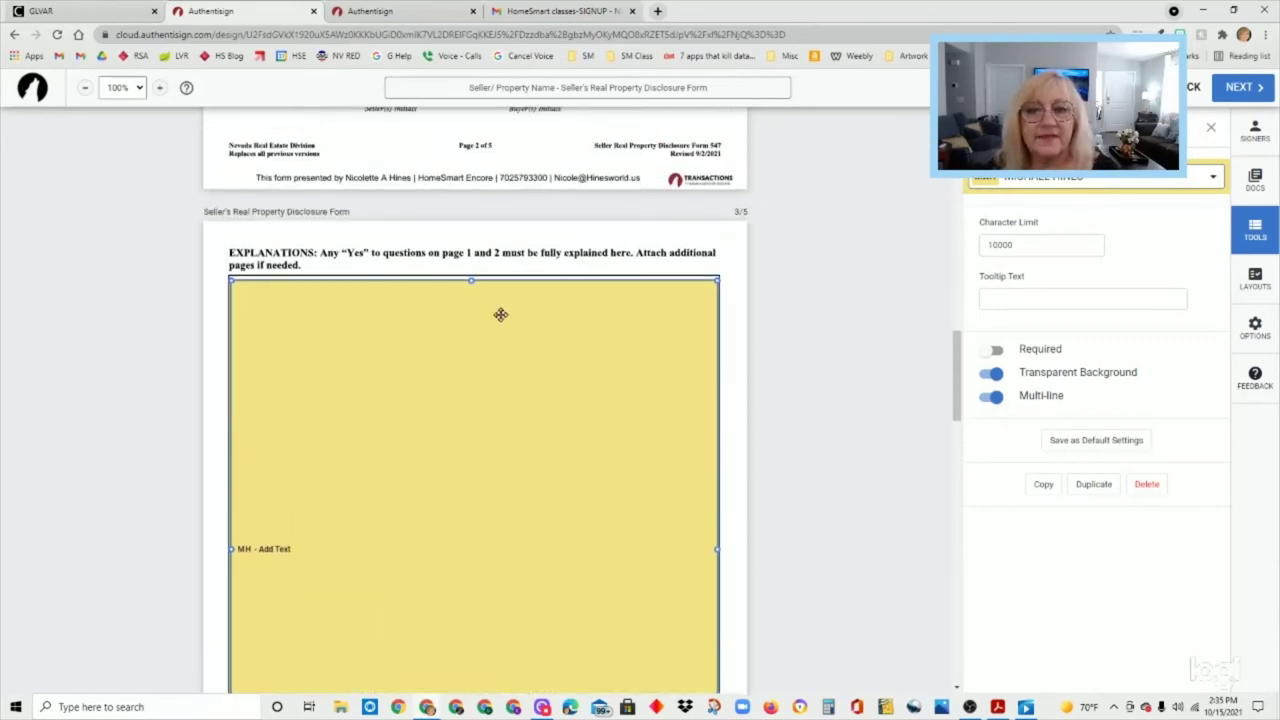
pyautogui.moveTo(472, 279); pyautogui.dragTo(473, 275)
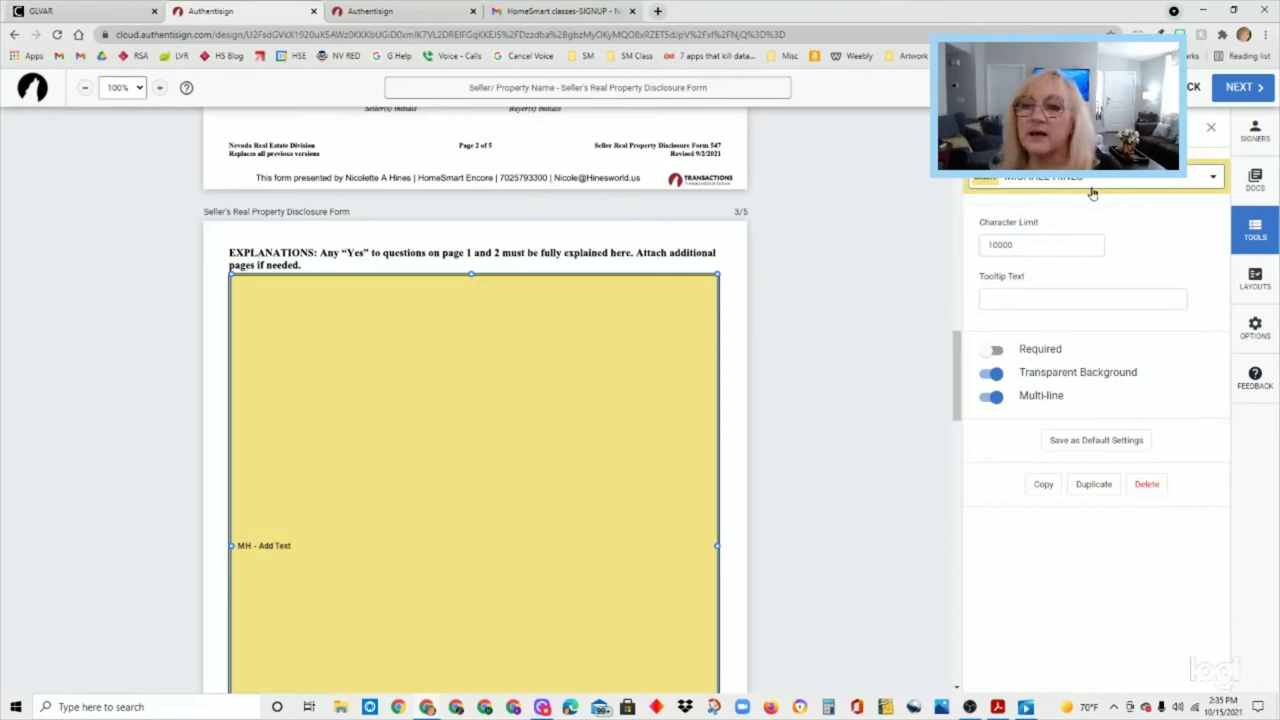
pyautogui.rightClick(690, 311)
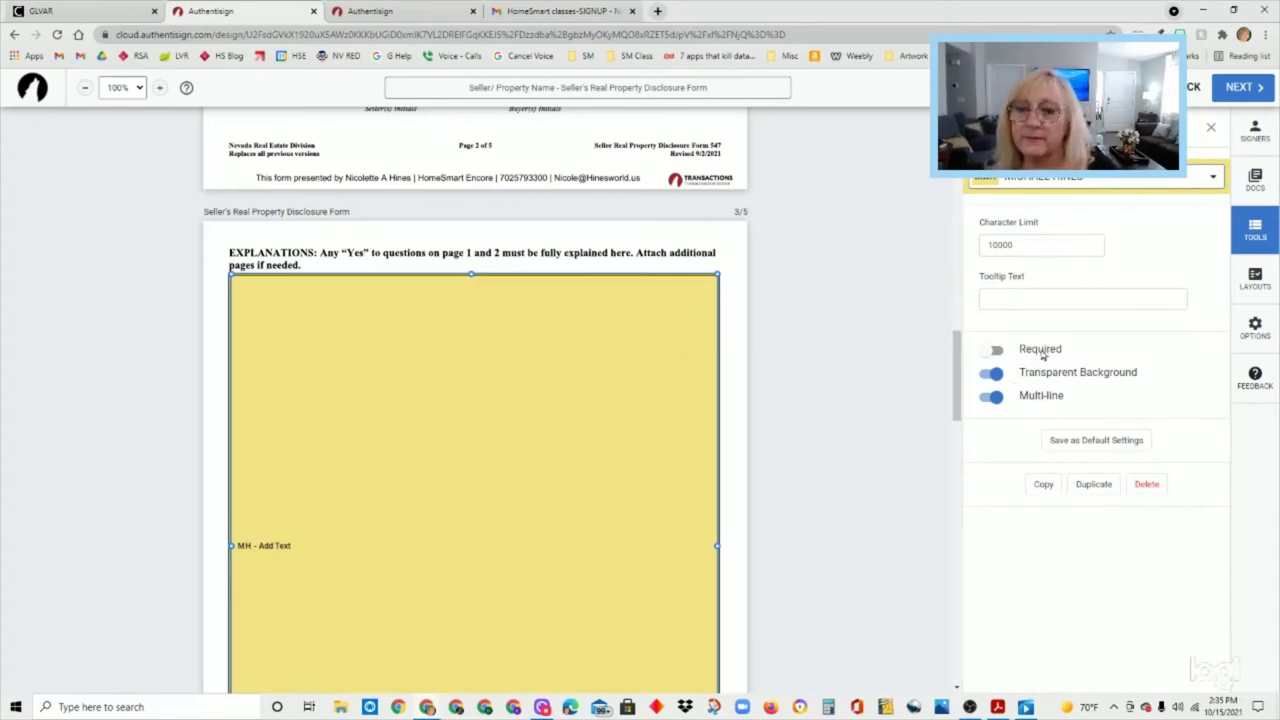
pyautogui.scroll(5, 714, 258)
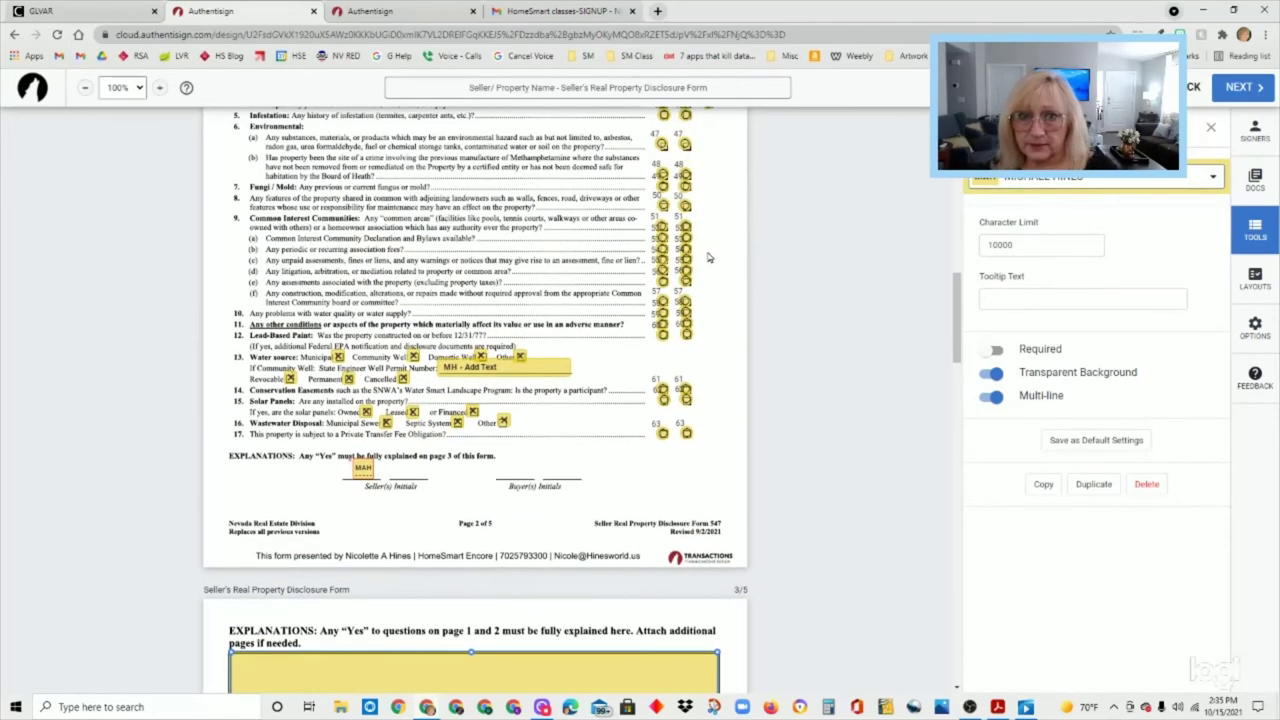
pyautogui.scroll(-3, 690, 540)
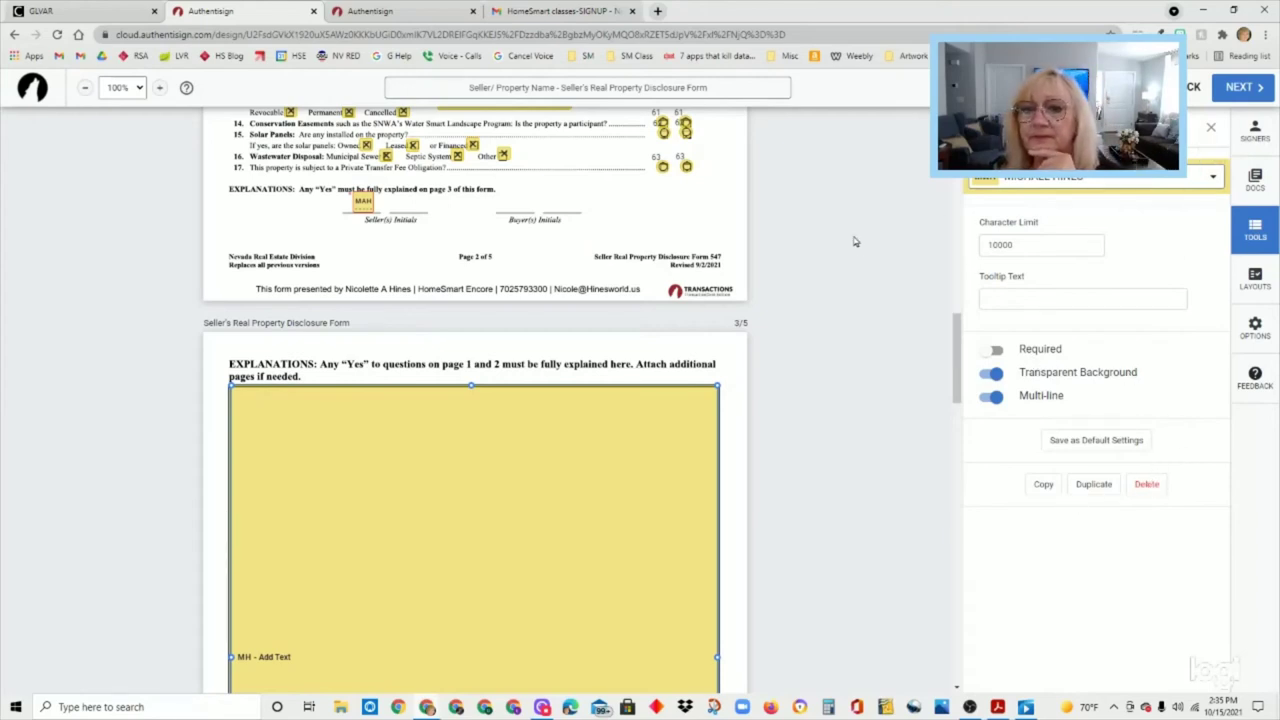
pyautogui.scroll(2, 860, 245)
# - Place an Auto Date signing-date field on the form's Date line
pyautogui.click(1212, 130)
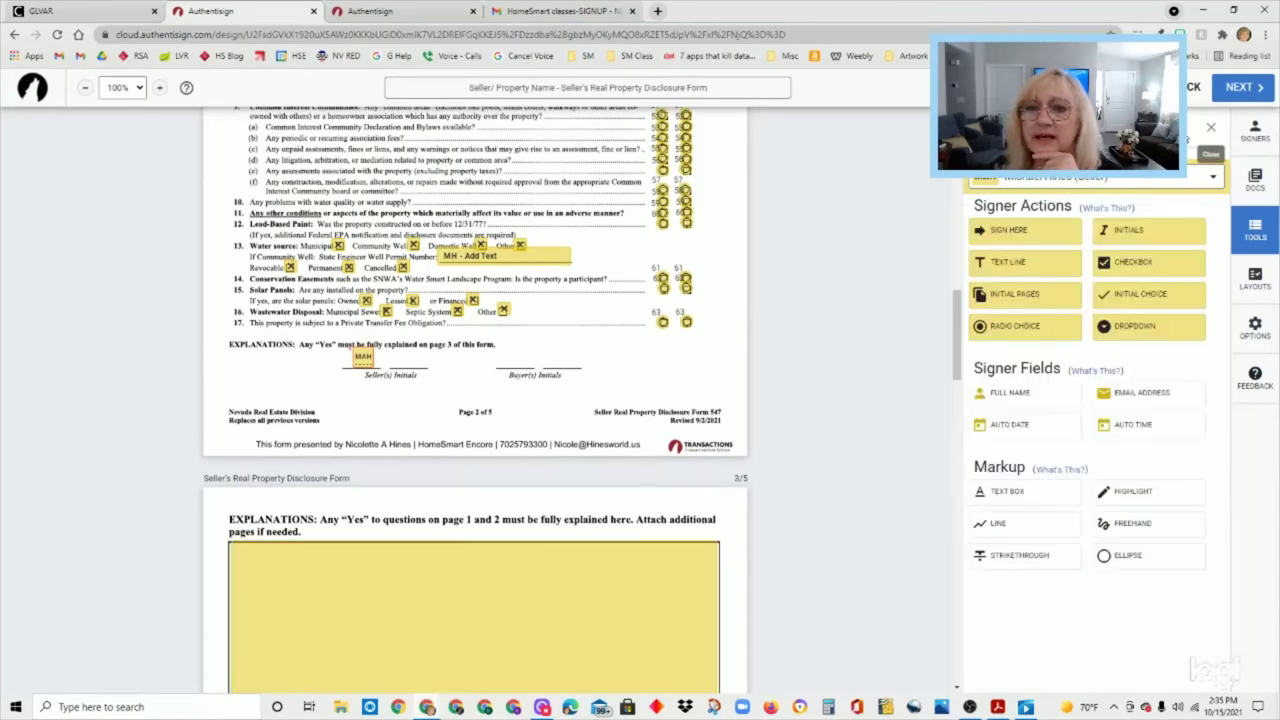
pyautogui.scroll(6, 775, 234)
pyautogui.scroll(8, 756, 219)
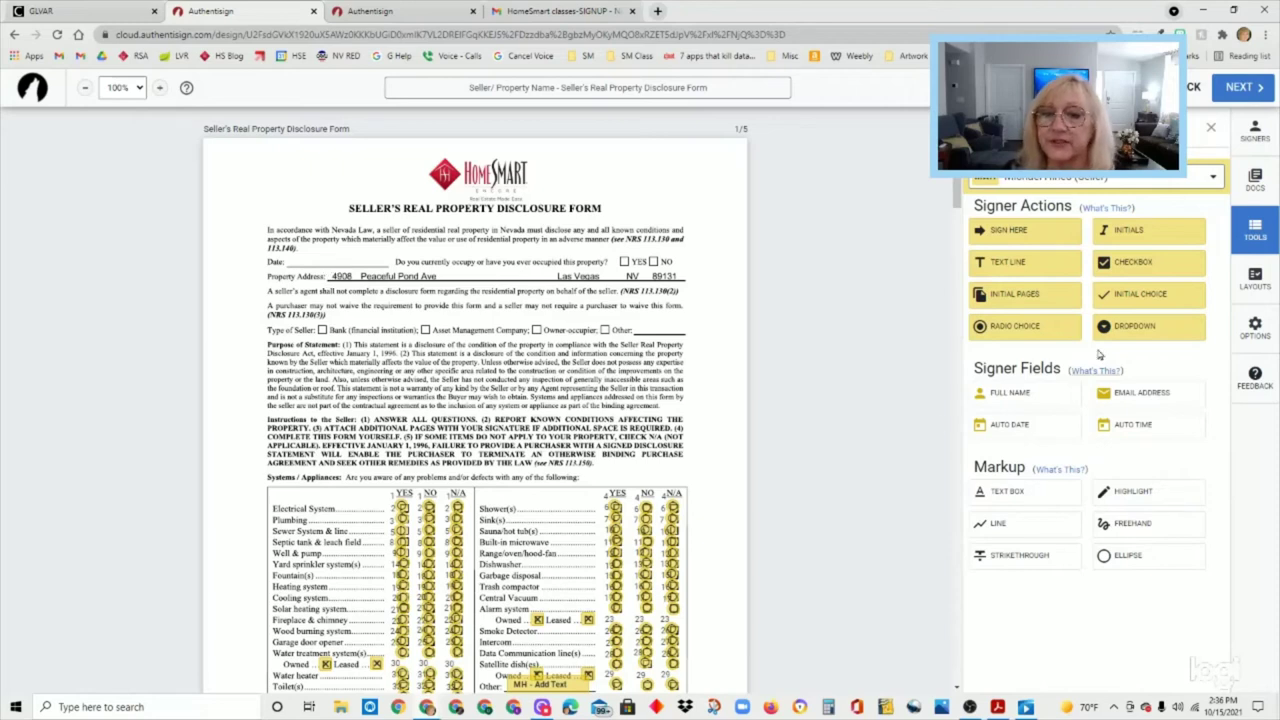
pyautogui.click(1022, 426)
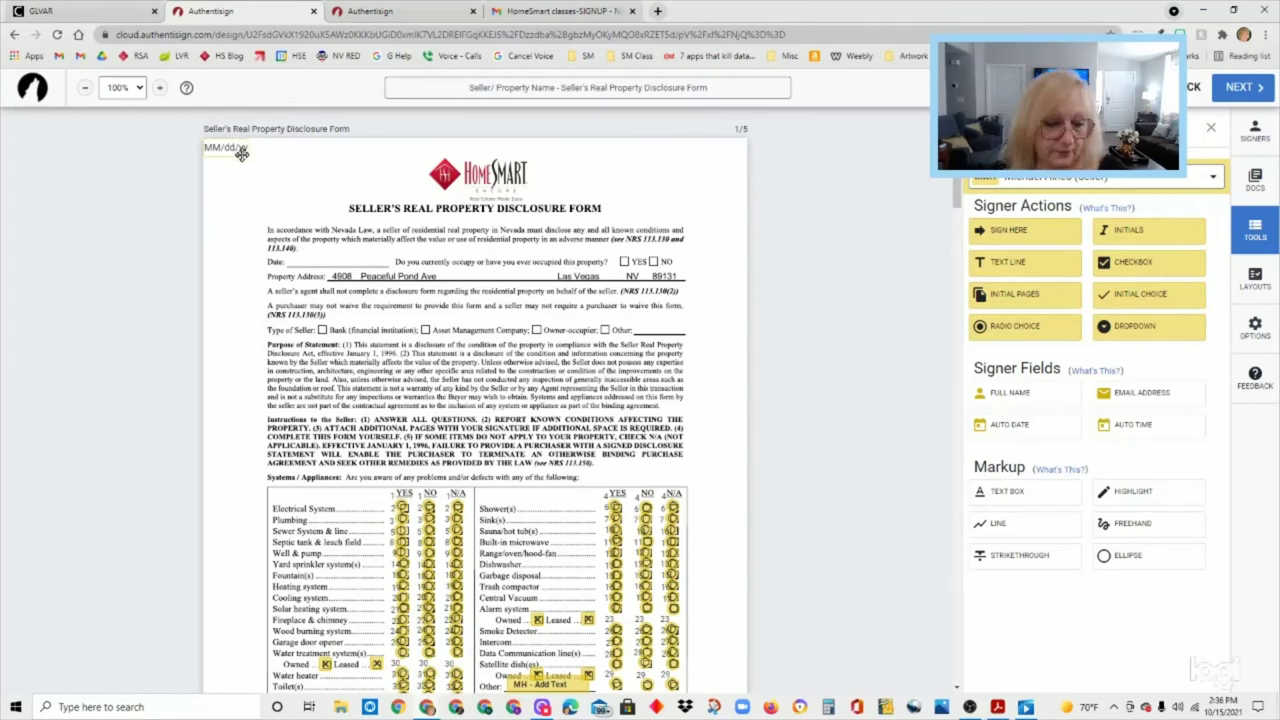
pyautogui.moveTo(236, 150); pyautogui.dragTo(328, 262)
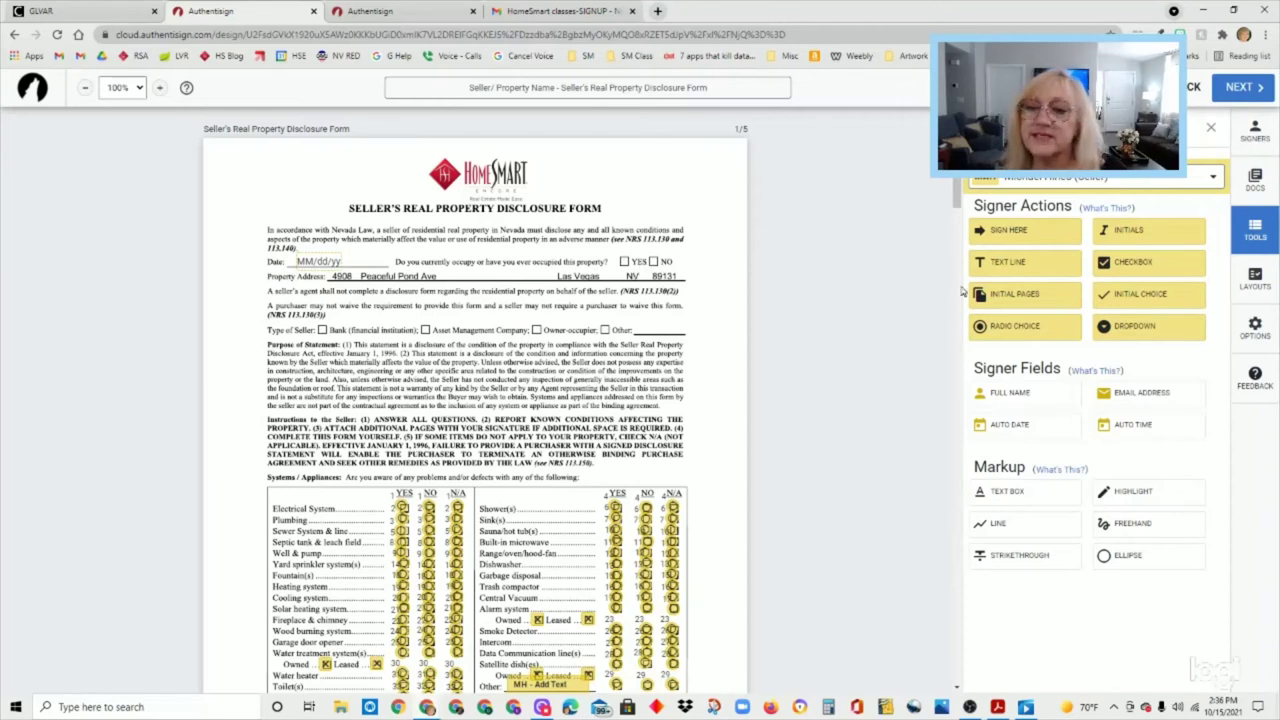
# - Add optional seller checkboxes beside YES and NO on the occupancy question
pyautogui.click(1135, 267)
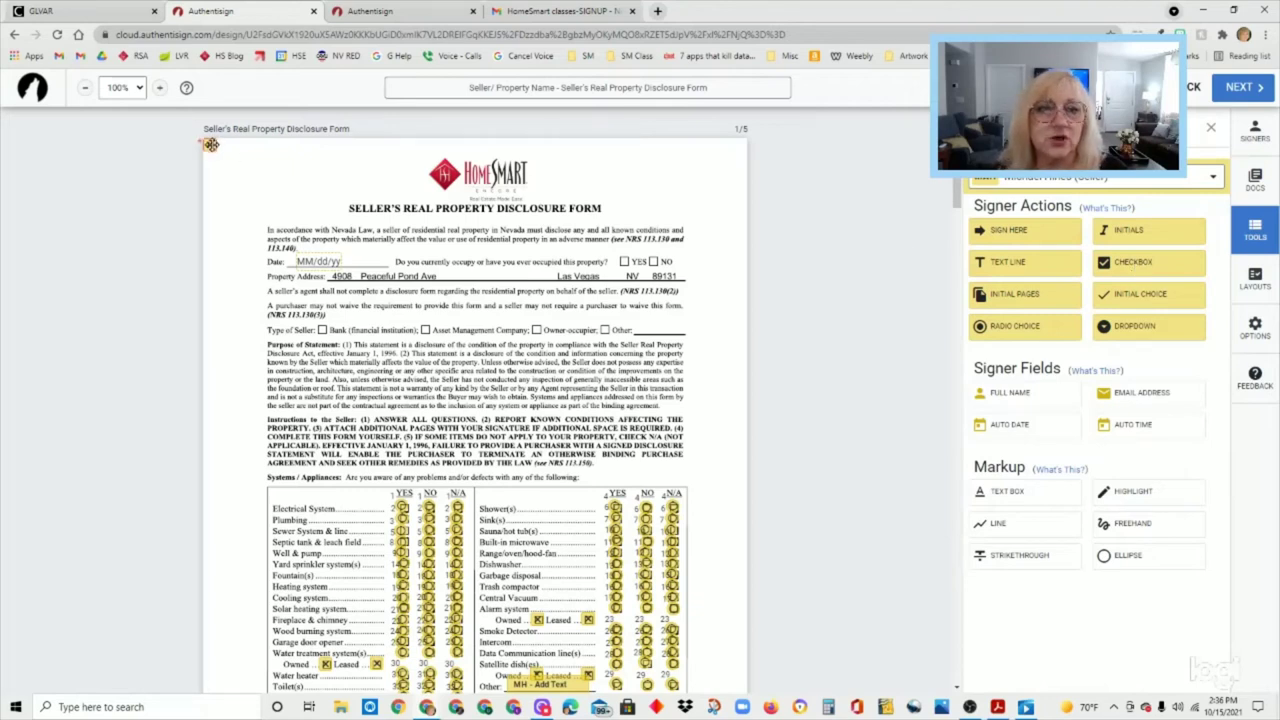
pyautogui.moveTo(213, 146); pyautogui.dragTo(627, 263)
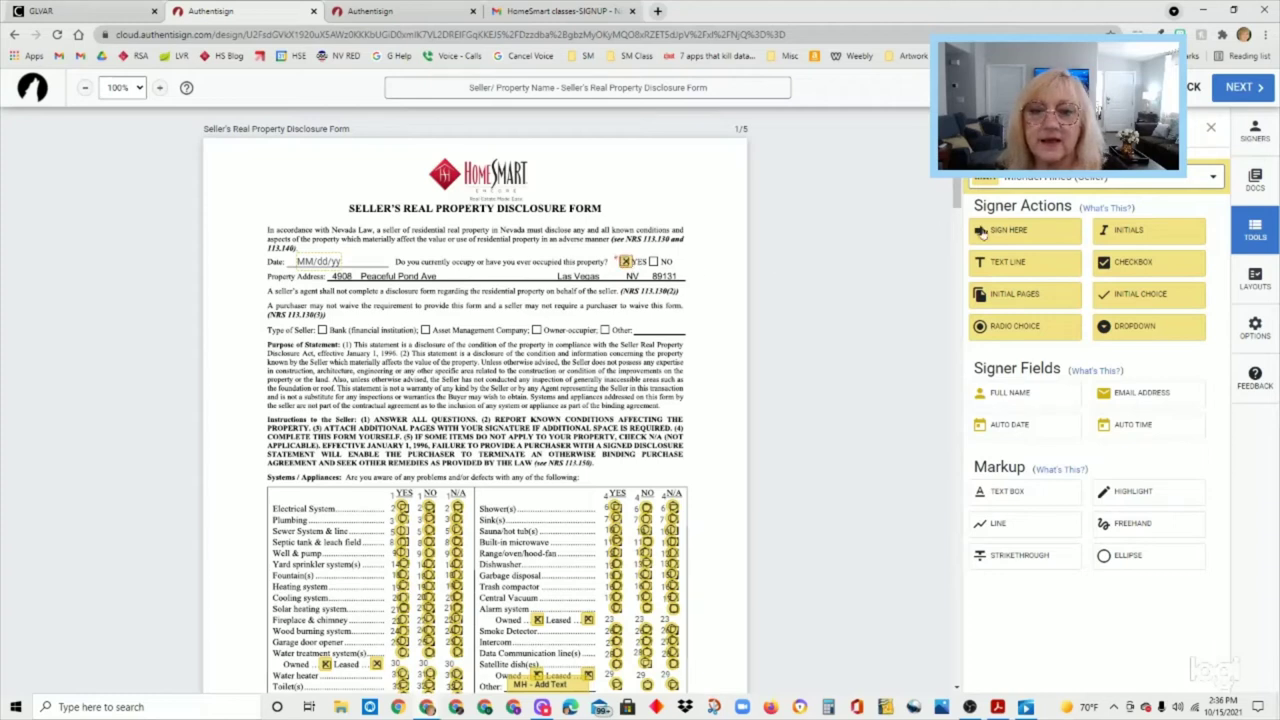
pyautogui.click(1171, 270)
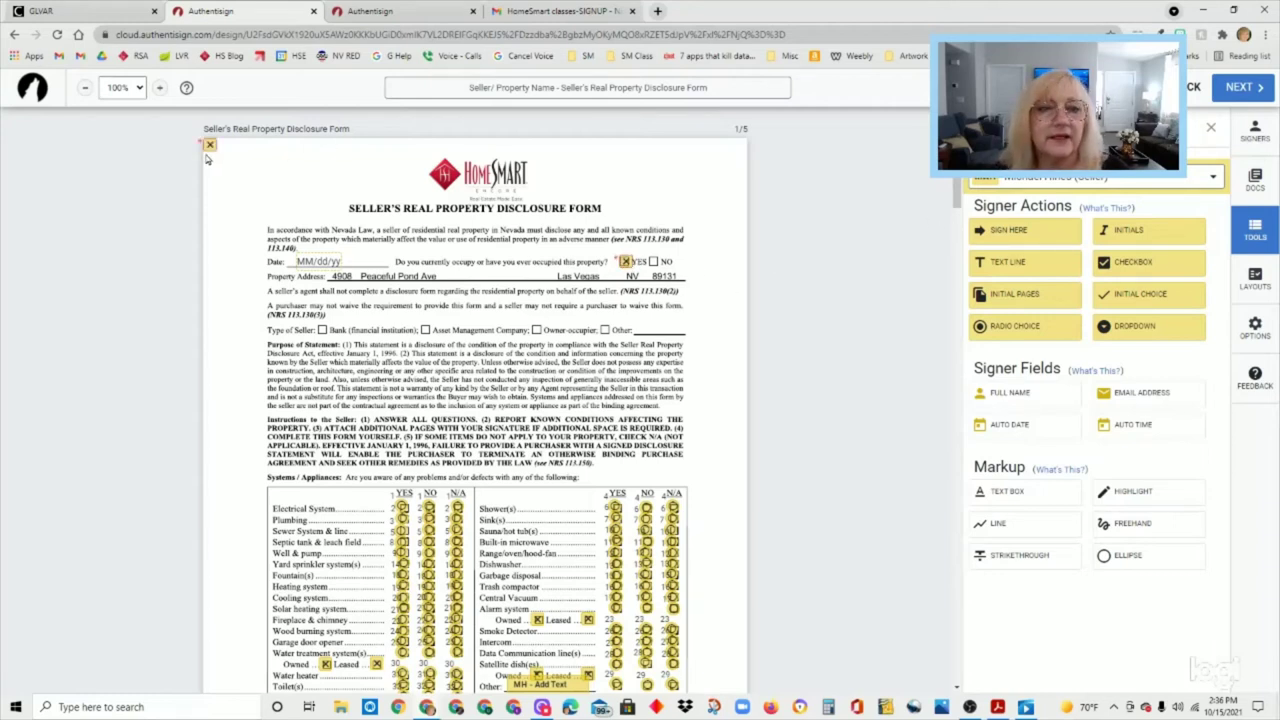
pyautogui.moveTo(209, 147); pyautogui.dragTo(655, 268)
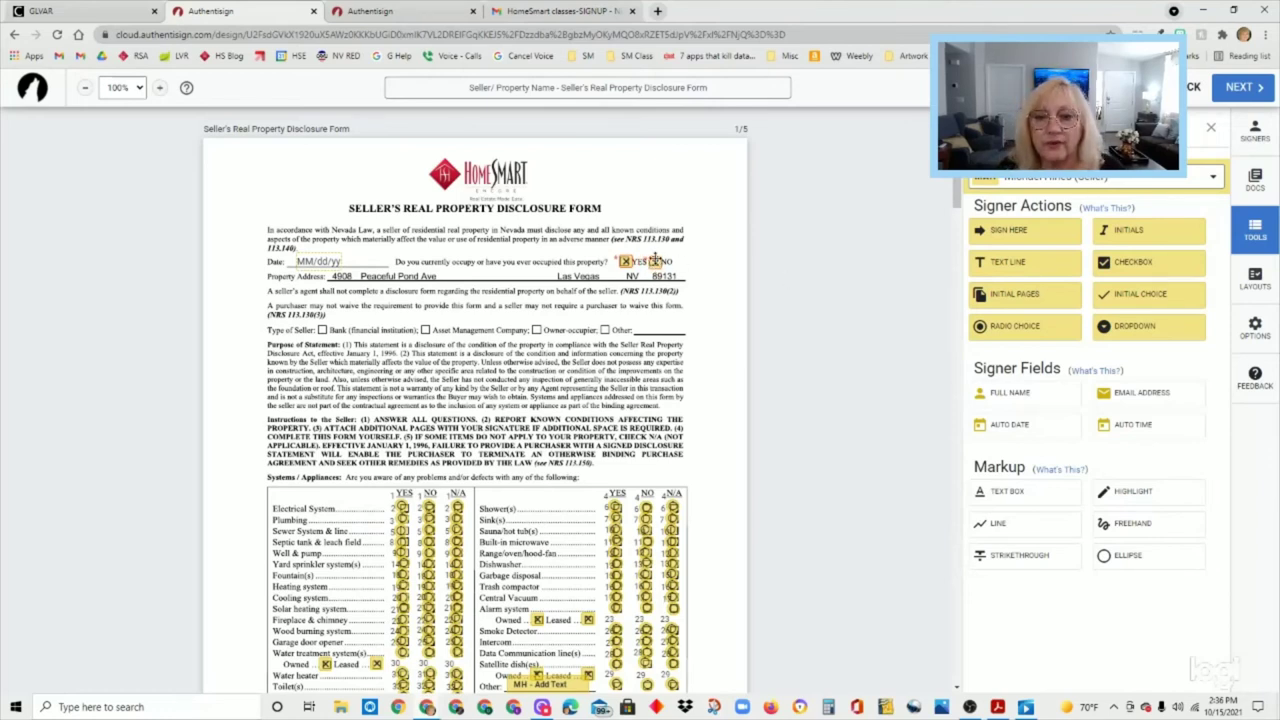
pyautogui.click(655, 261)
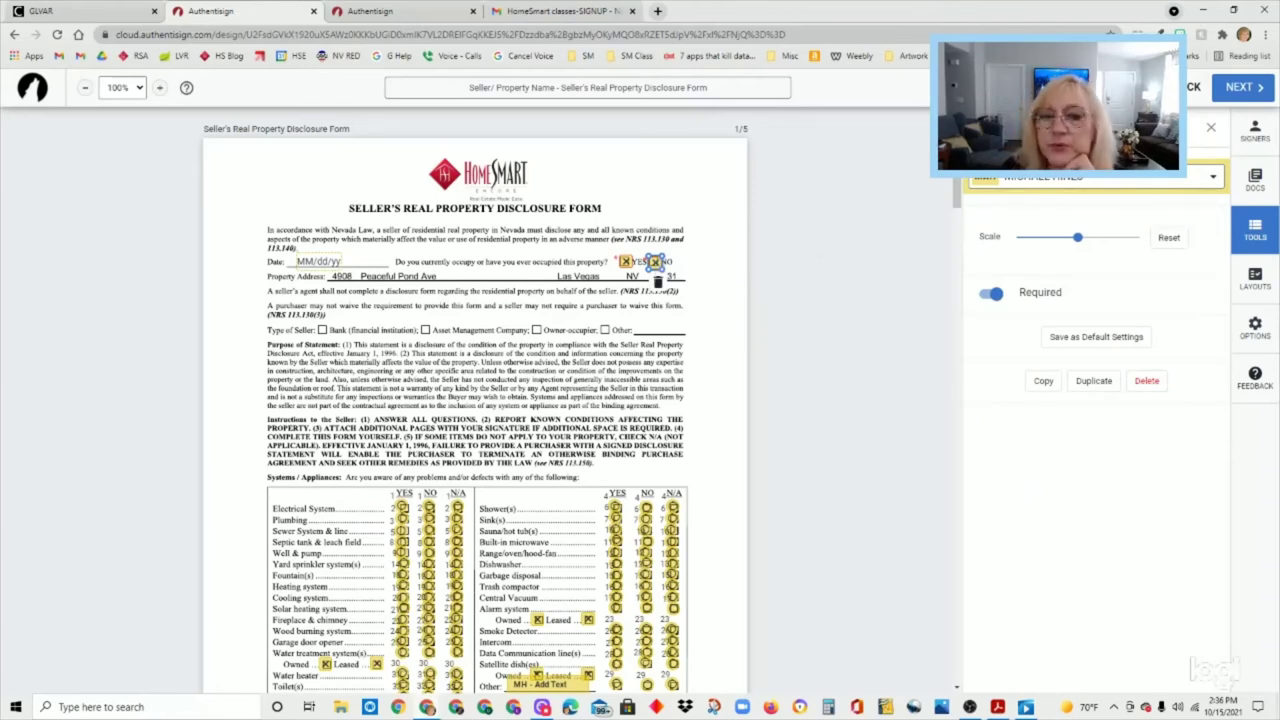
pyautogui.click(993, 293)
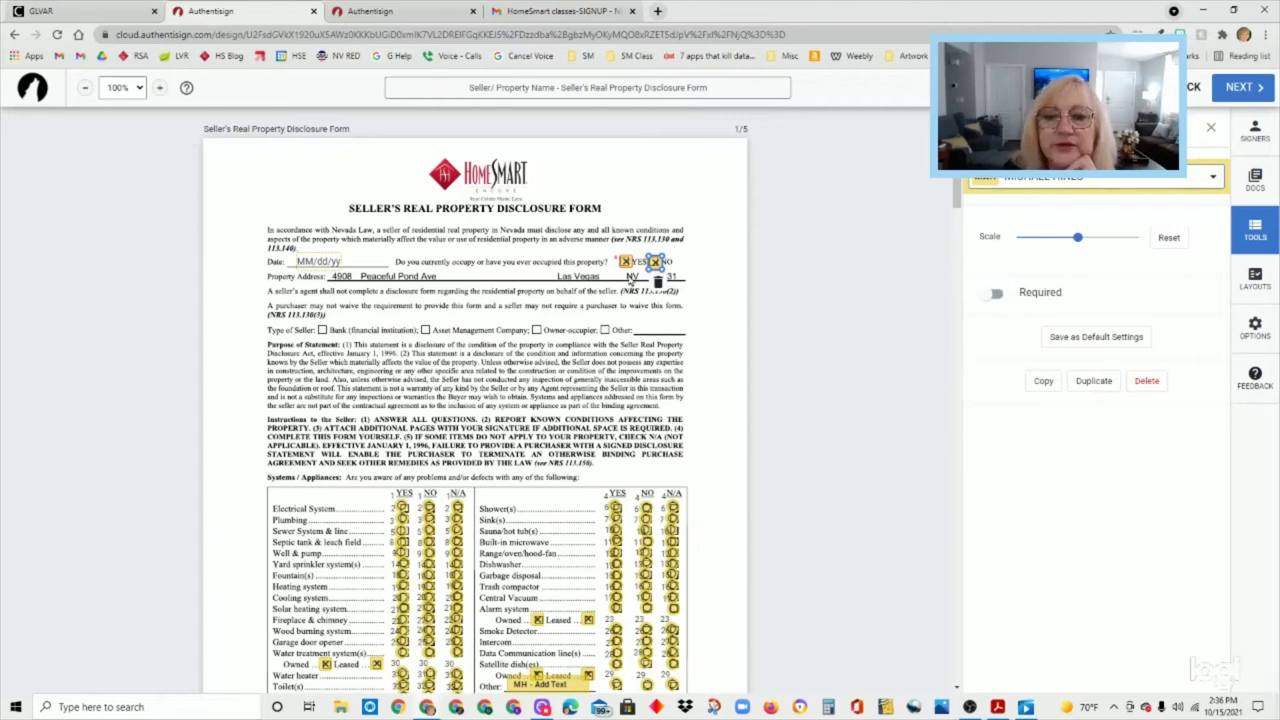
pyautogui.click(623, 261)
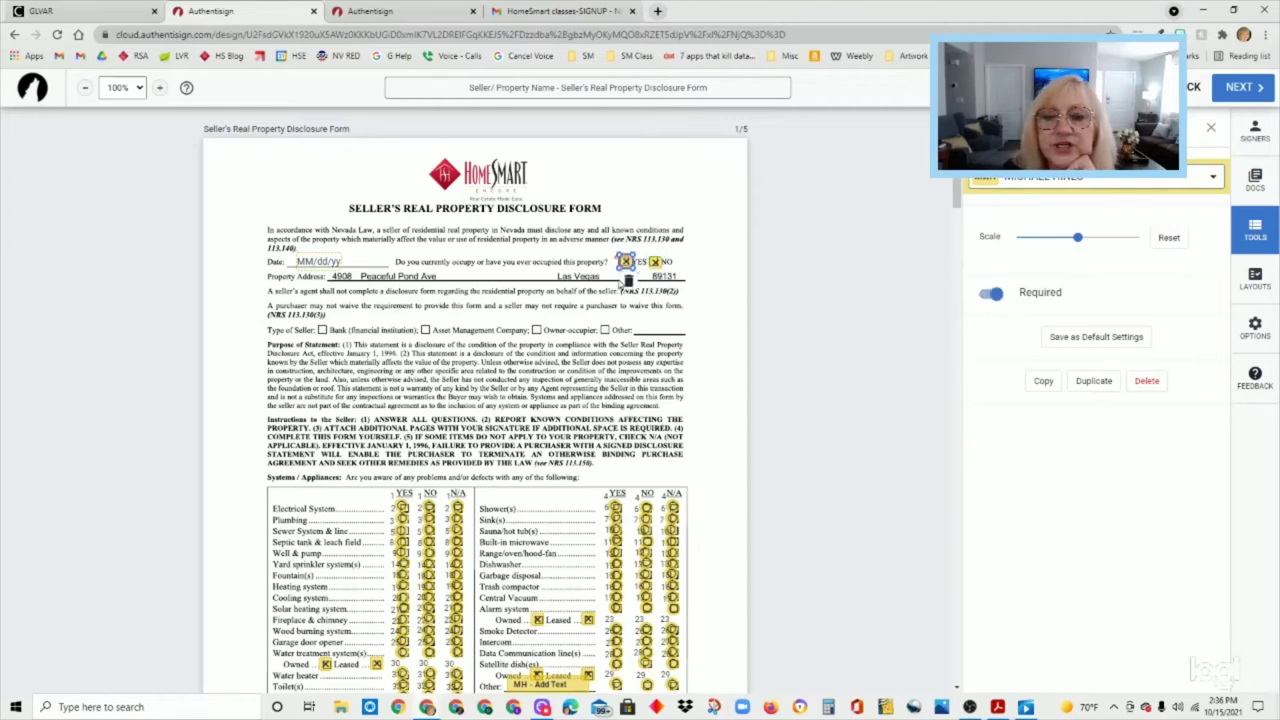
pyautogui.click(992, 293)
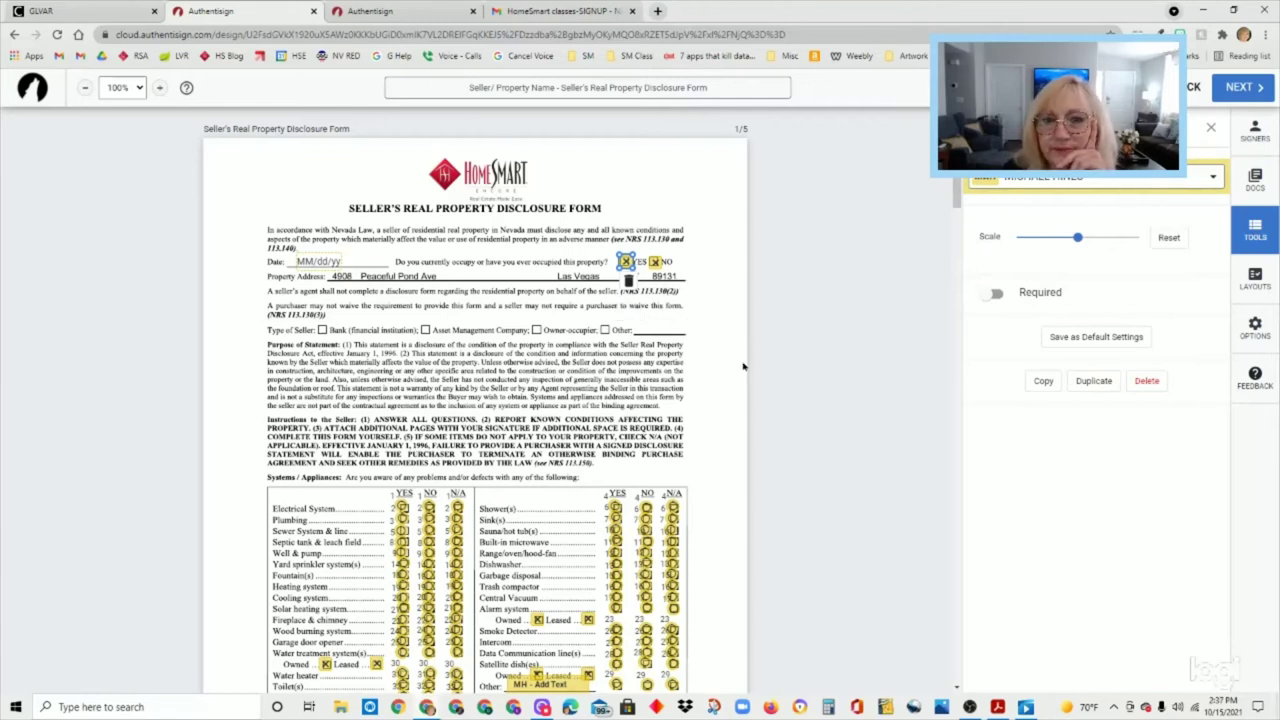
pyautogui.click(728, 321)
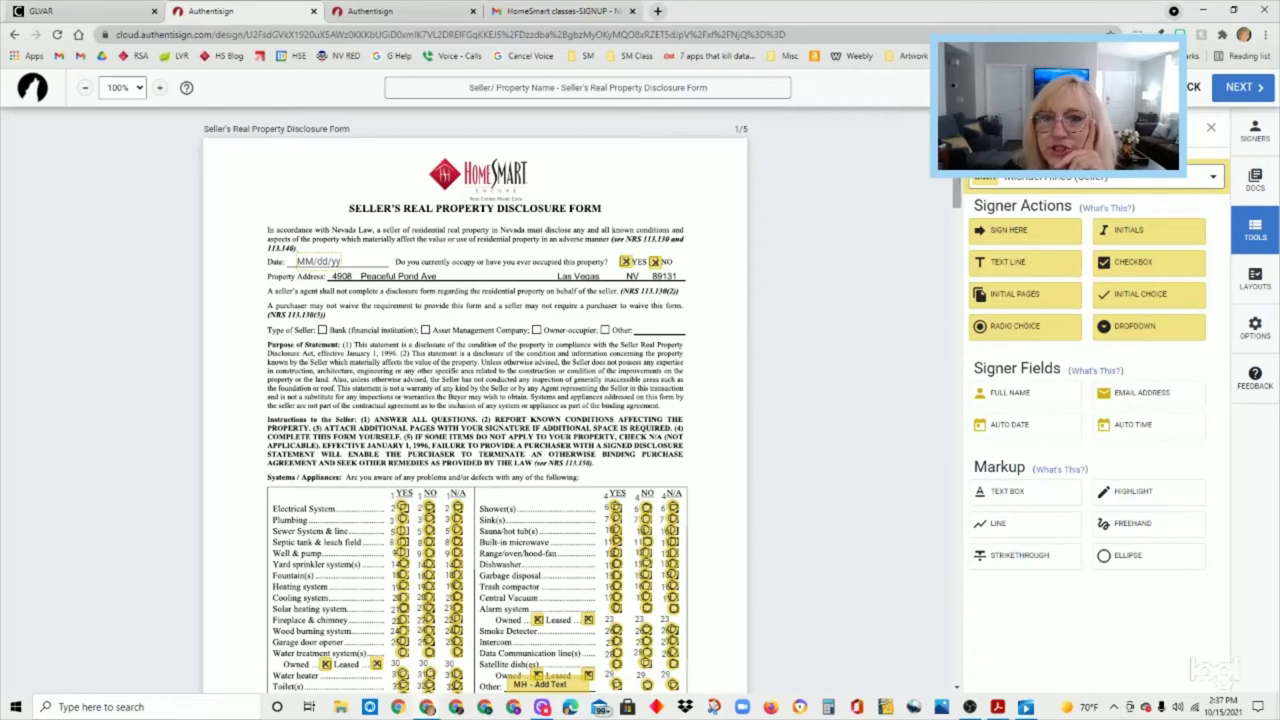
pyautogui.scroll(-1, 874, 247)
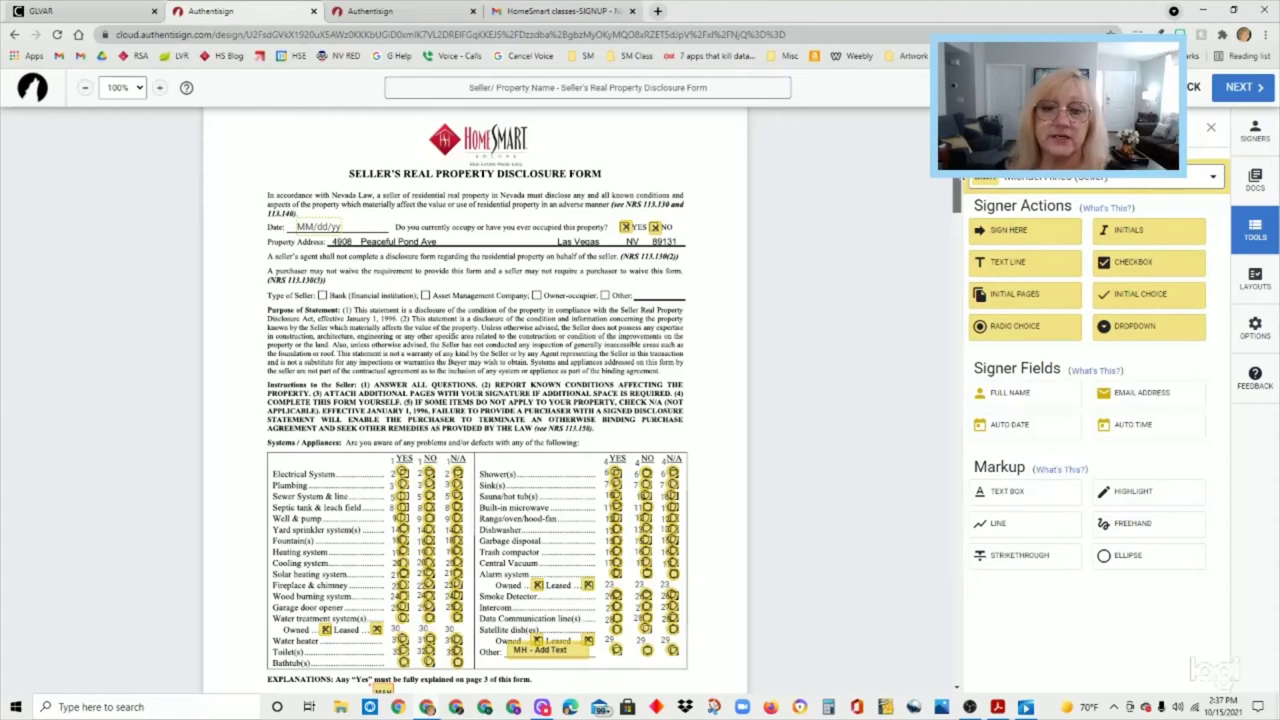
pyautogui.scroll(-1, 875, 180)
# - Place seller checkboxes on Bank, Asset Management Company, Owner-occupier and Other
pyautogui.scroll(1, 875, 180)
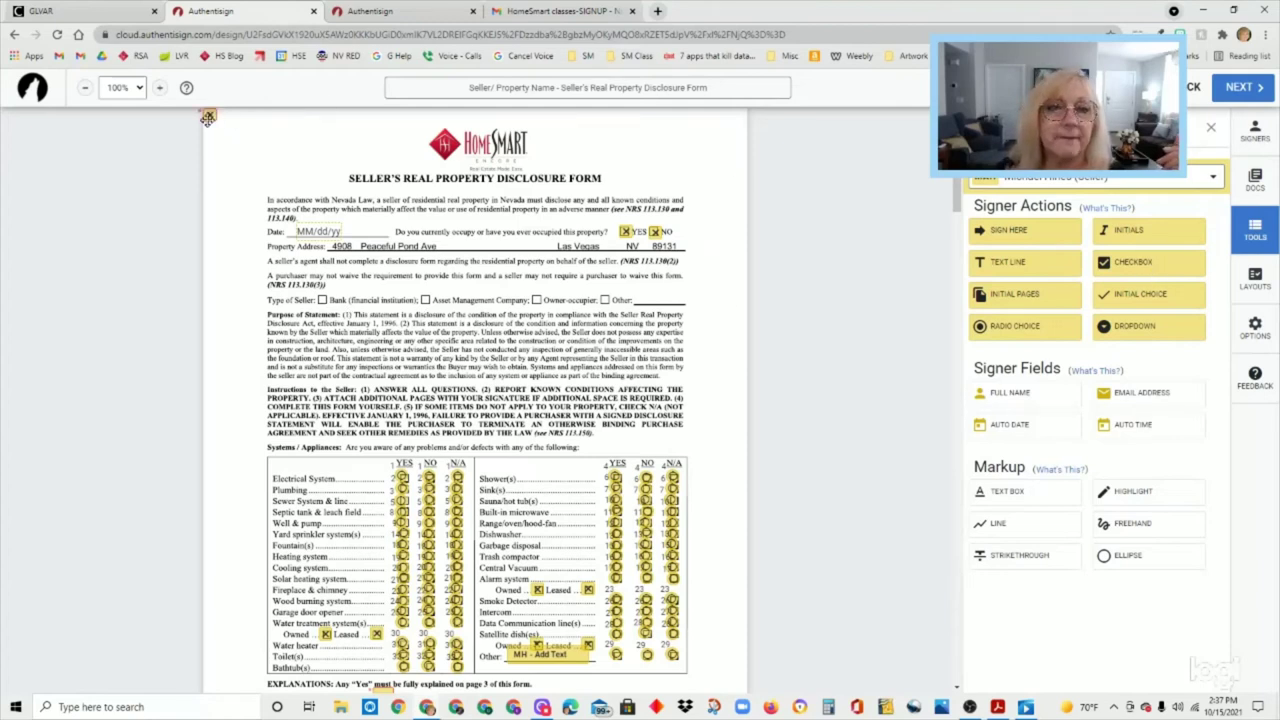
pyautogui.click(322, 299)
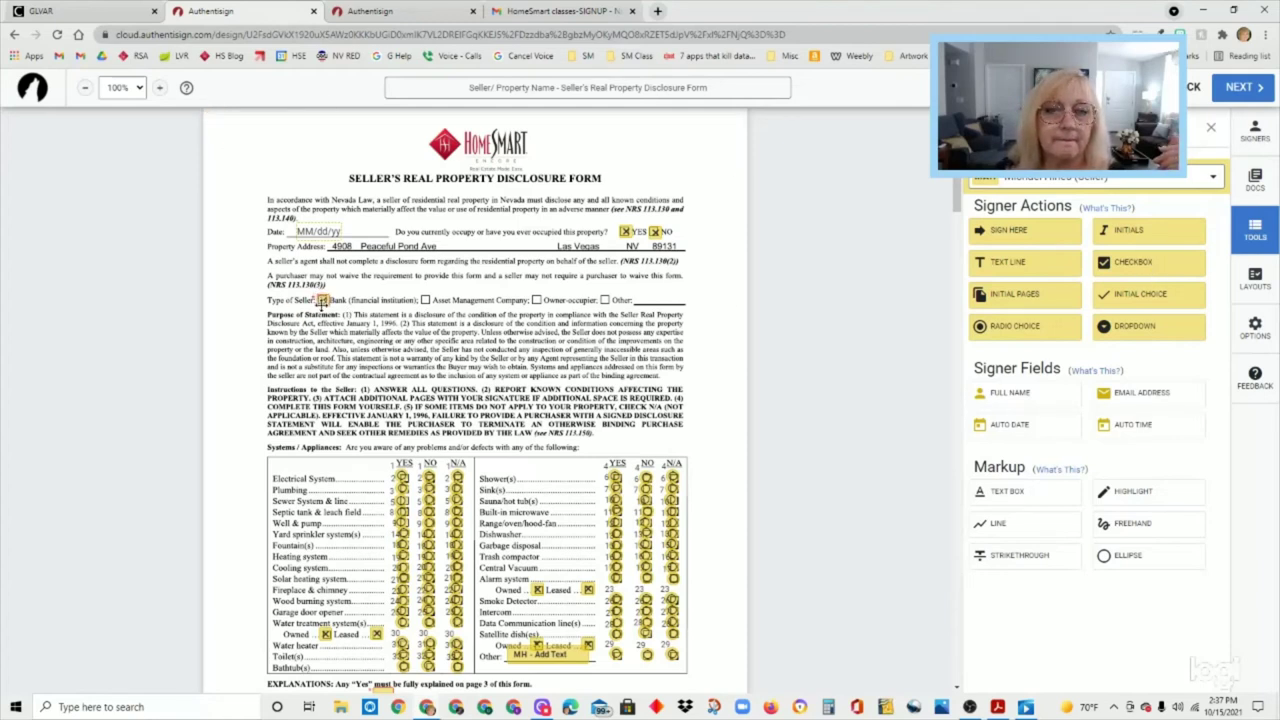
pyautogui.click(1153, 266)
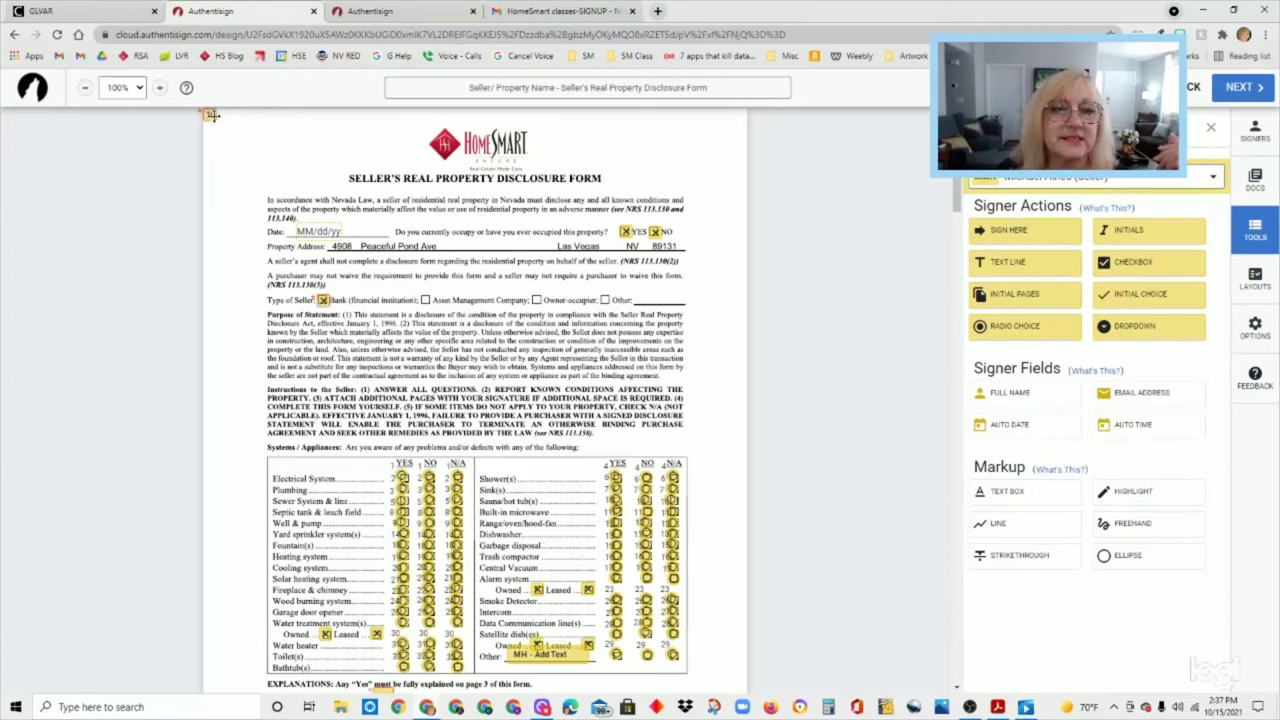
pyautogui.click(425, 301)
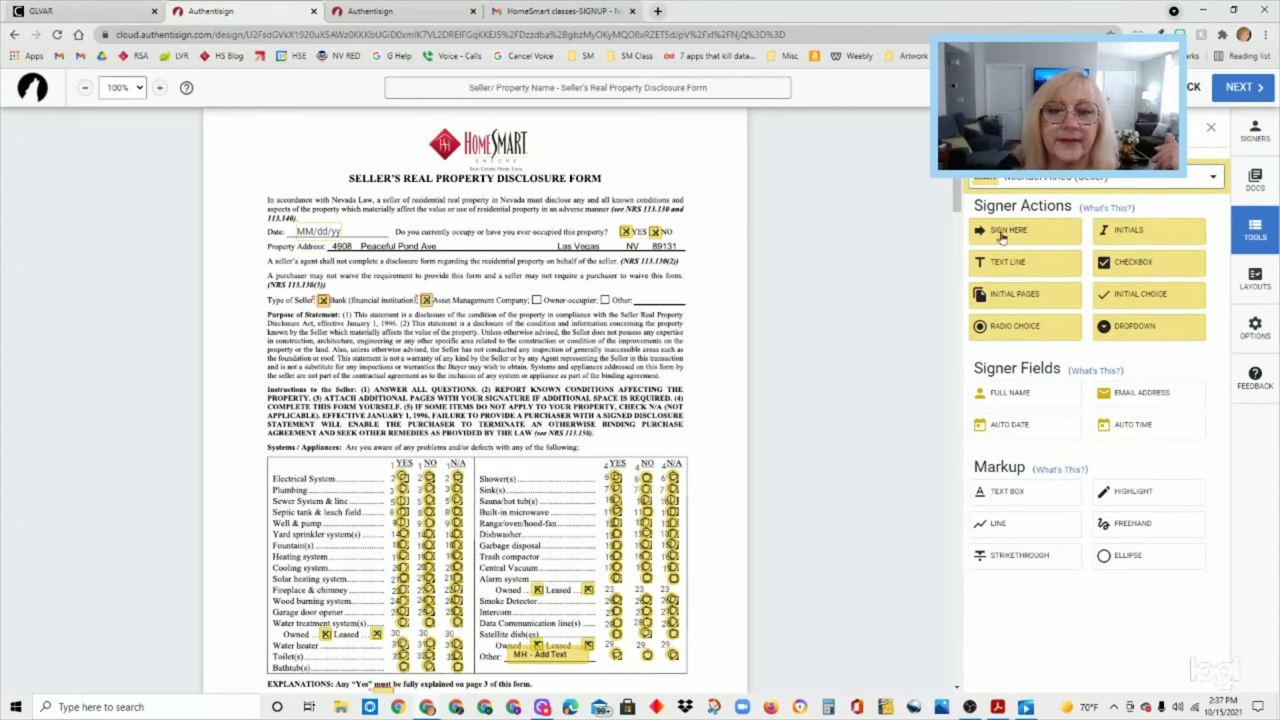
pyautogui.click(1135, 275)
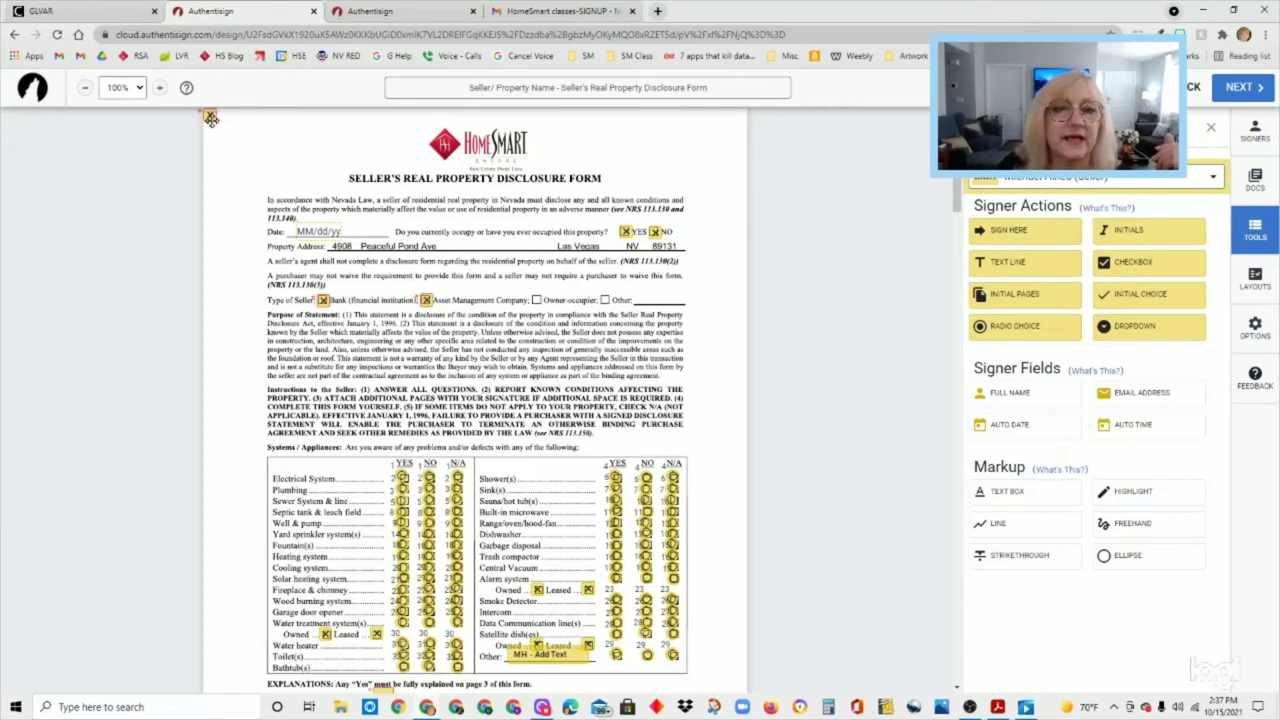
pyautogui.click(537, 301)
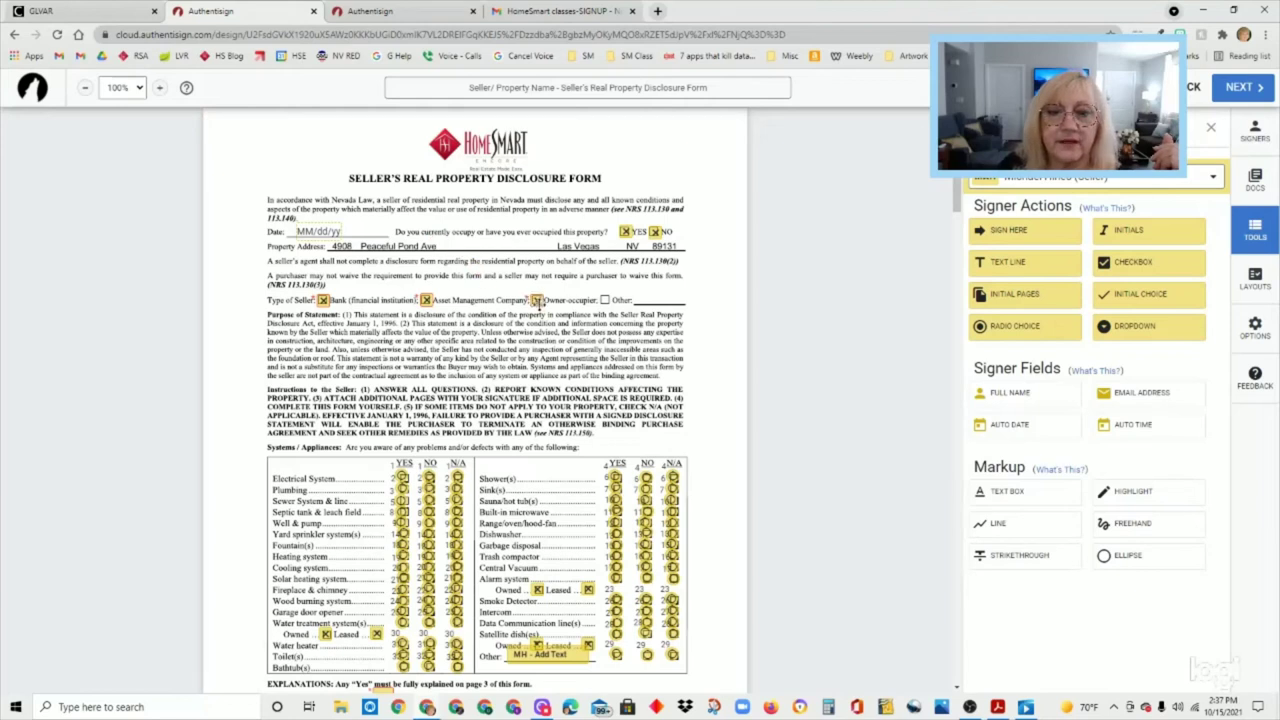
pyautogui.click(1166, 266)
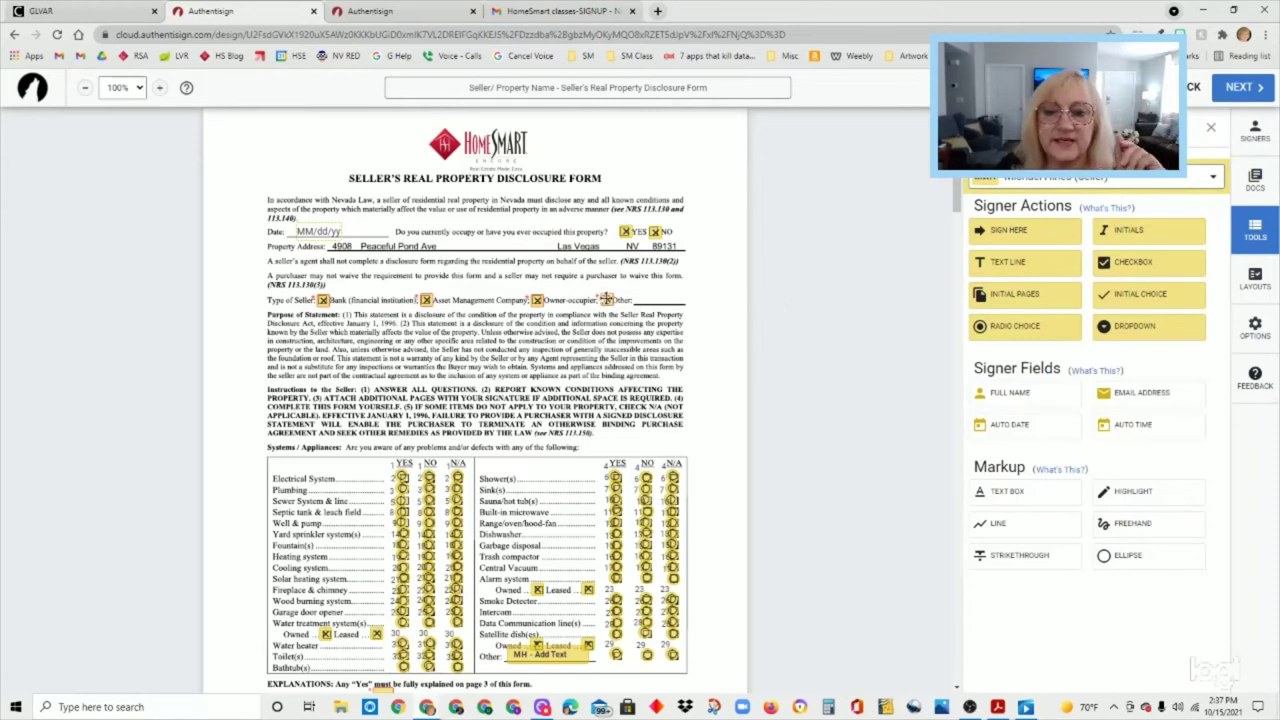
# - Turn Required off for the Other, Owner-occupier, Asset Management Company and Bank checkboxes
pyautogui.click(606, 299)
pyautogui.click(993, 293)
pyautogui.click(537, 299)
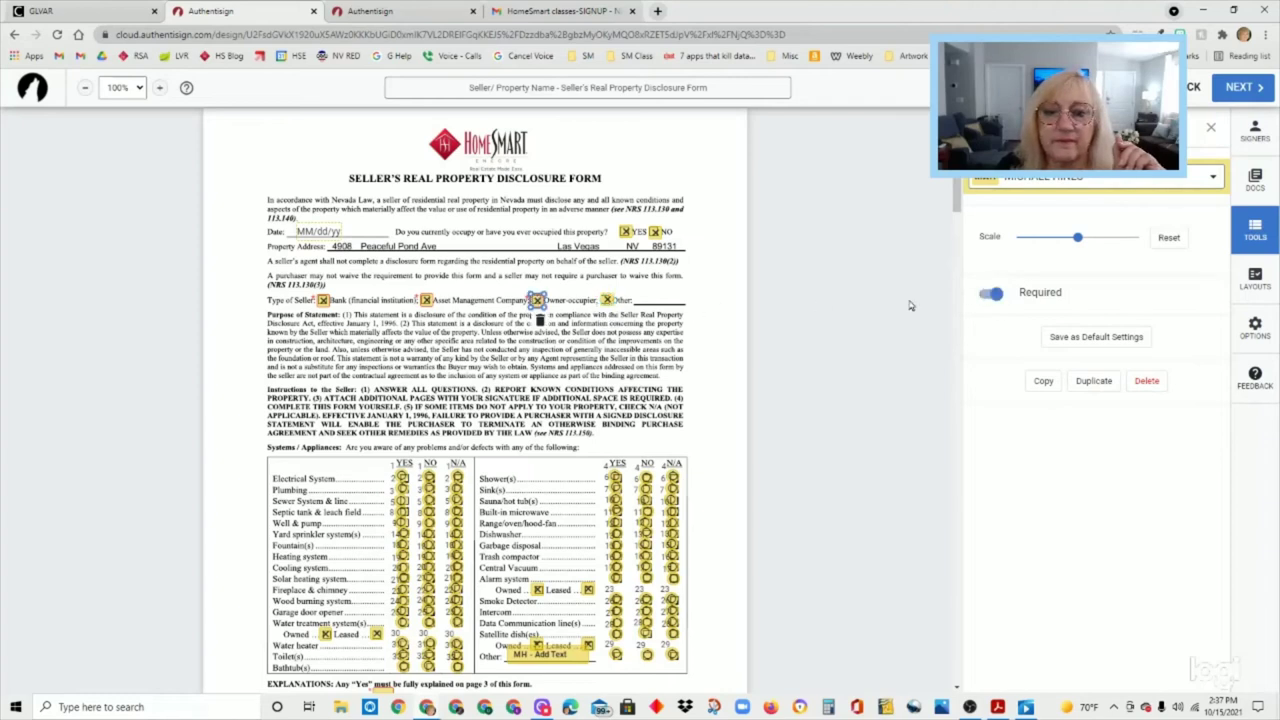
pyautogui.click(993, 293)
pyautogui.click(427, 300)
pyautogui.click(993, 293)
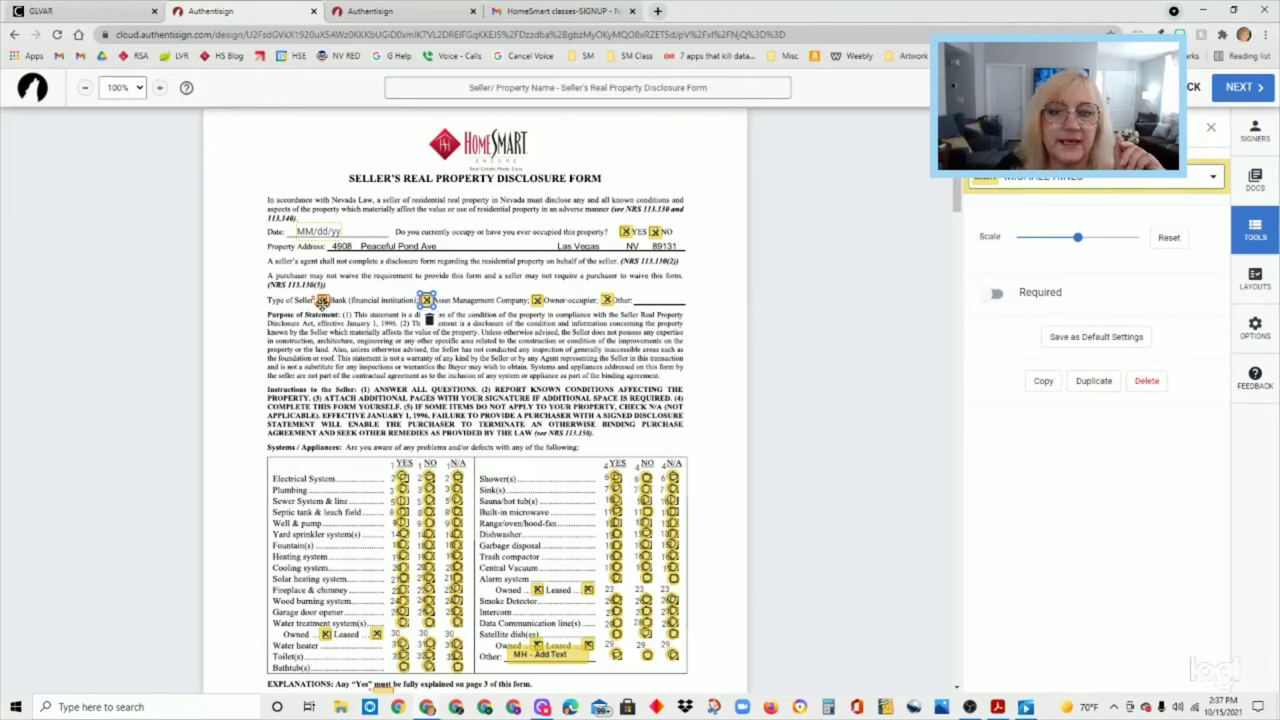
pyautogui.click(322, 300)
pyautogui.click(993, 293)
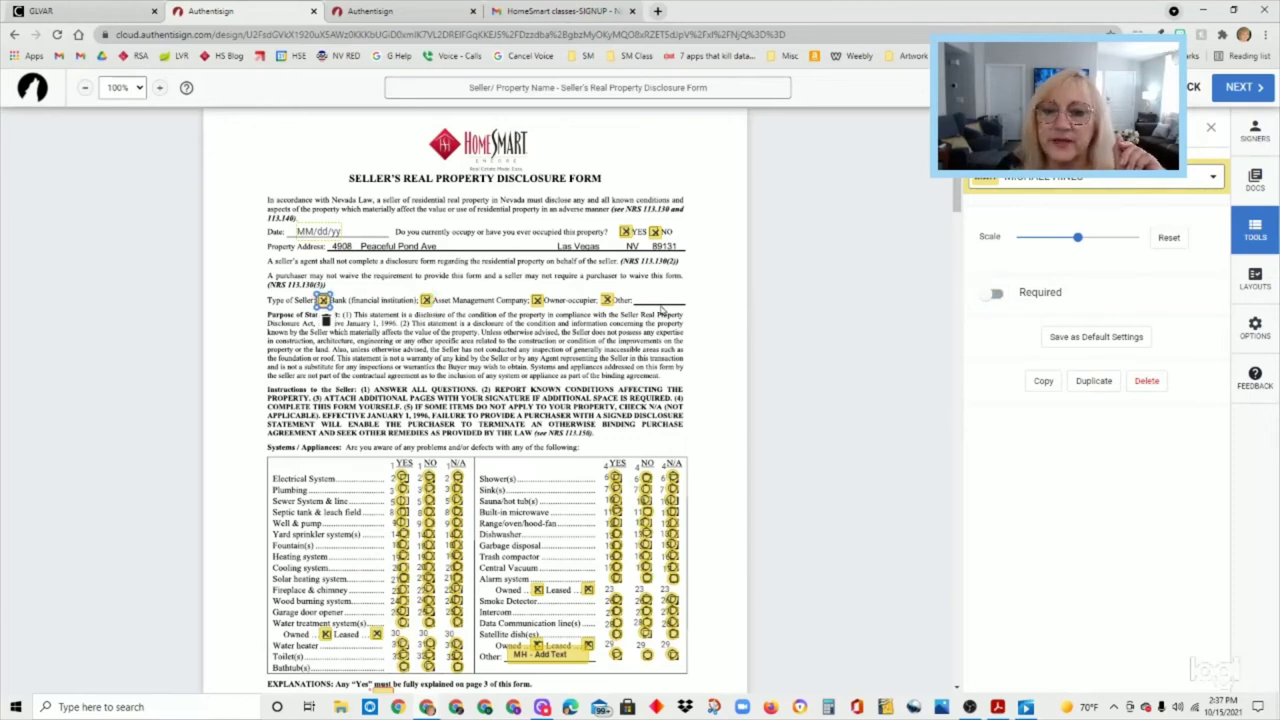
pyautogui.click(1211, 128)
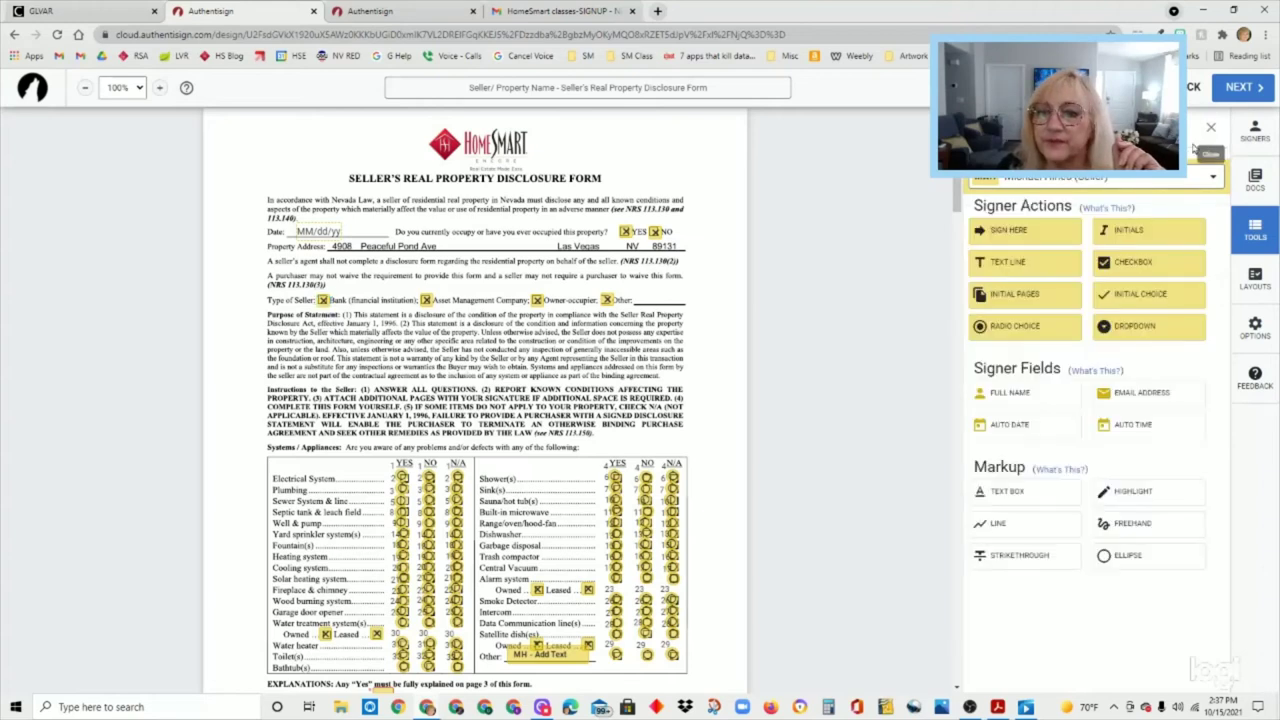
# - Place a free text box beside Other: on the Type of Seller line, align it, and start editing it
pyautogui.click(1024, 490)
pyautogui.click(637, 294)
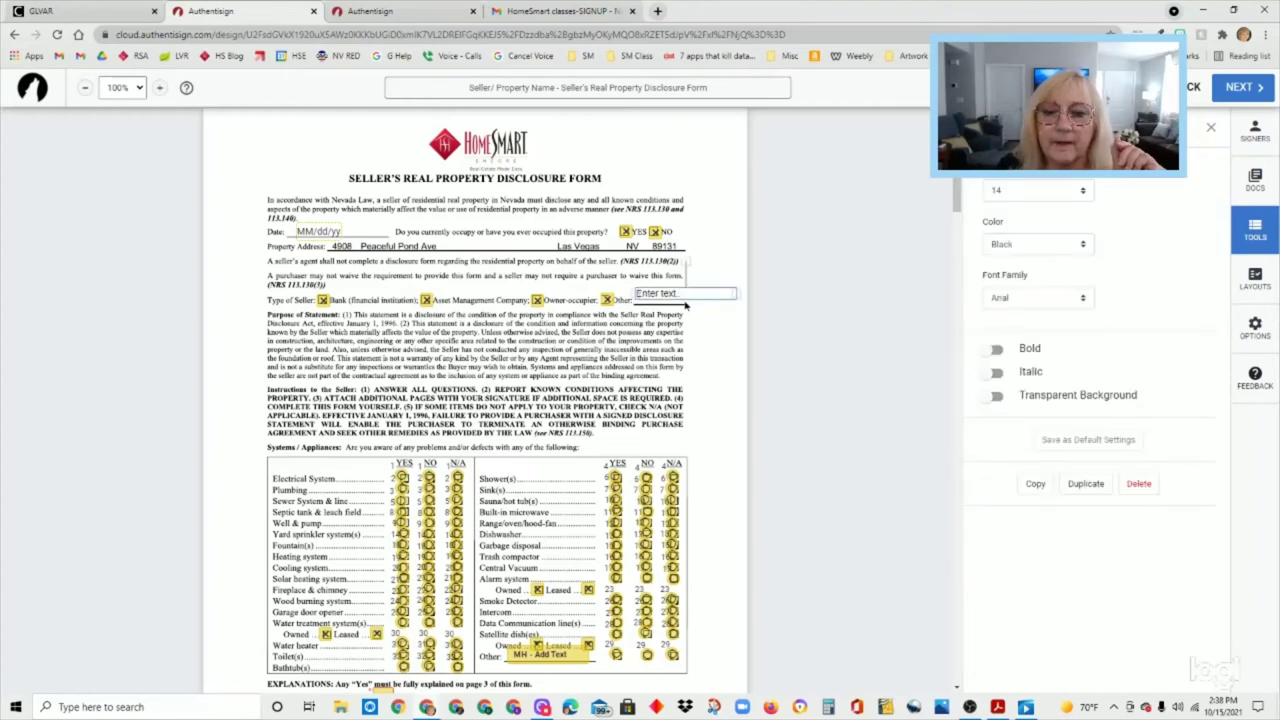
pyautogui.click(684, 305)
pyautogui.moveTo(685, 296); pyautogui.dragTo(685, 300)
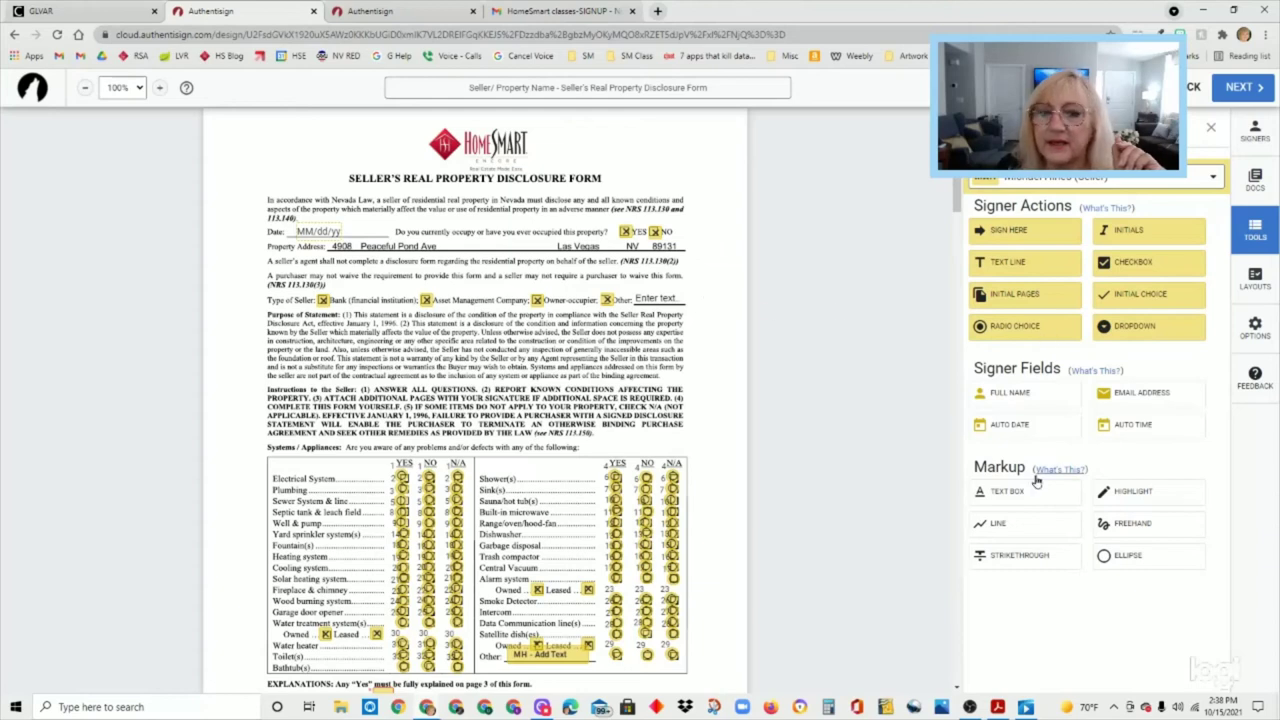
pyautogui.click(672, 300)
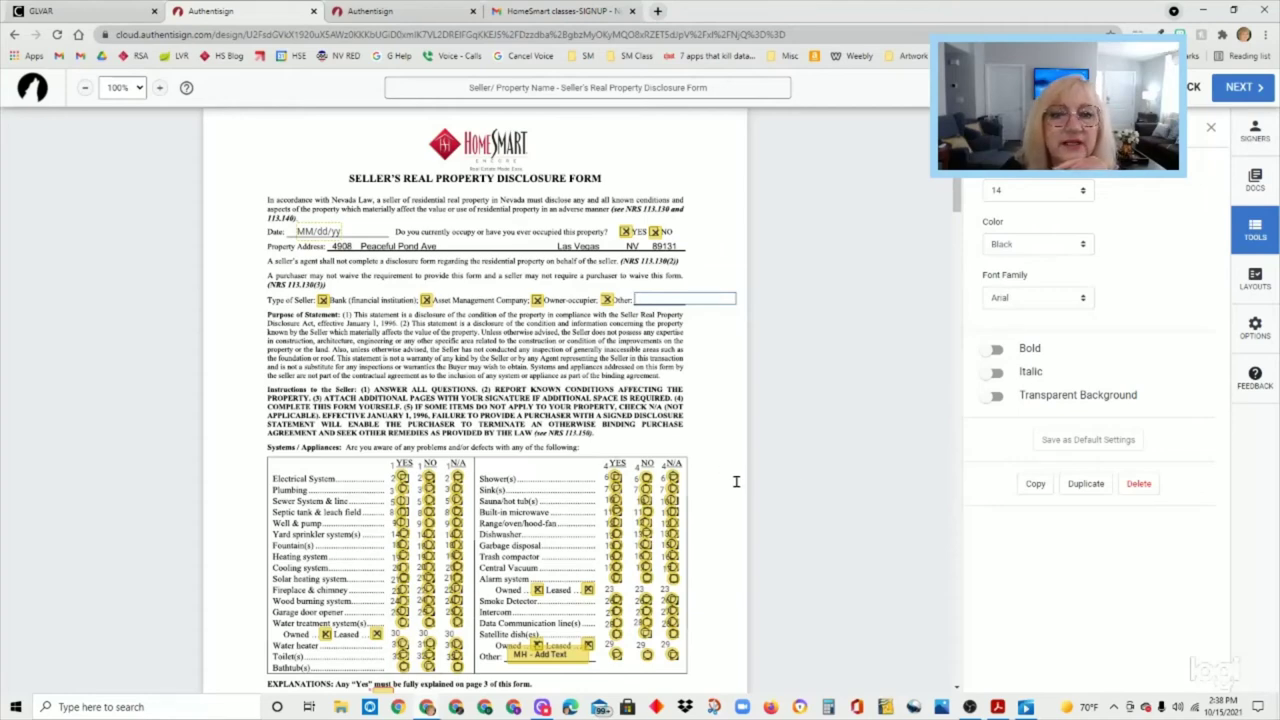
pyautogui.scroll(-5, 735, 482)
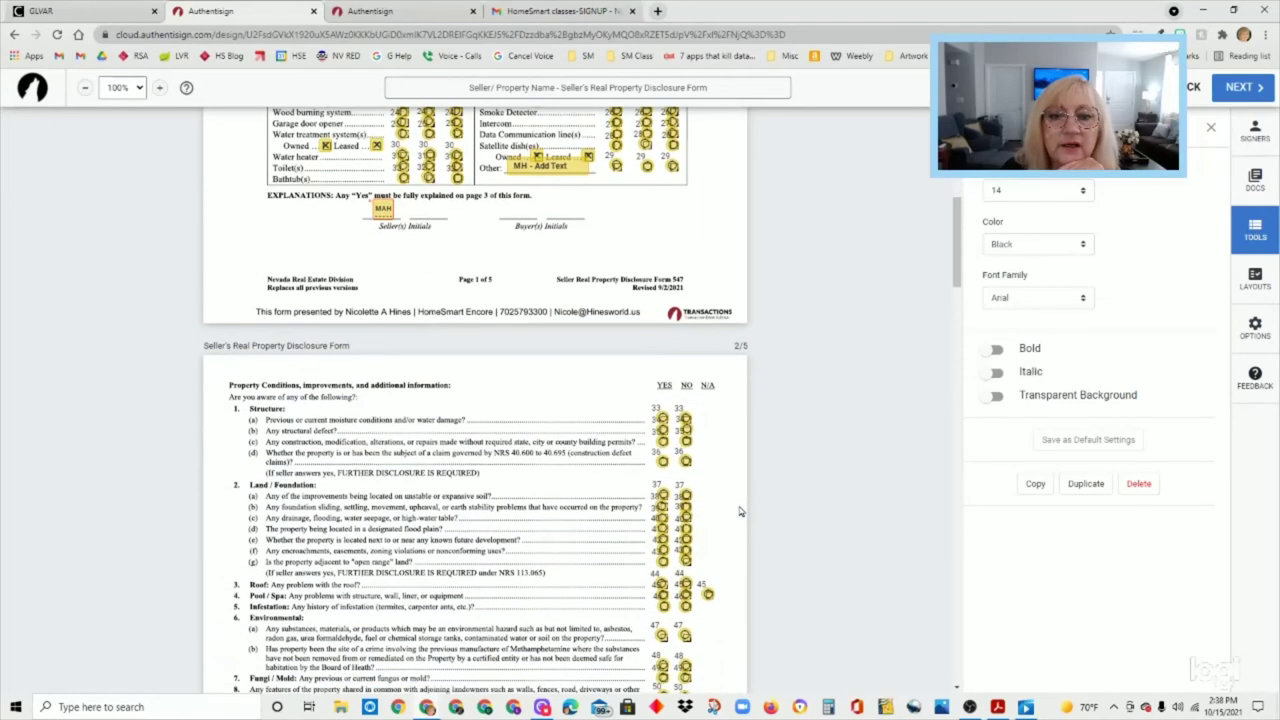
pyautogui.scroll(-5, 740, 511)
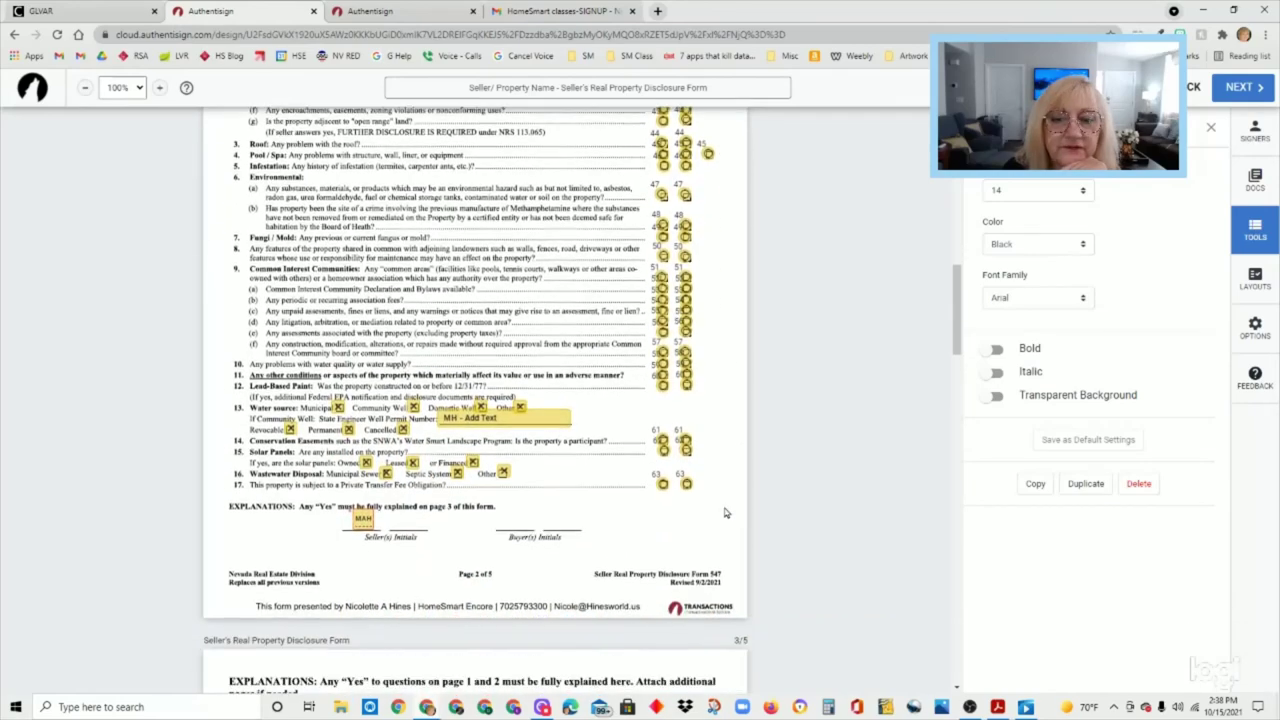
pyautogui.scroll(-8, 540, 497)
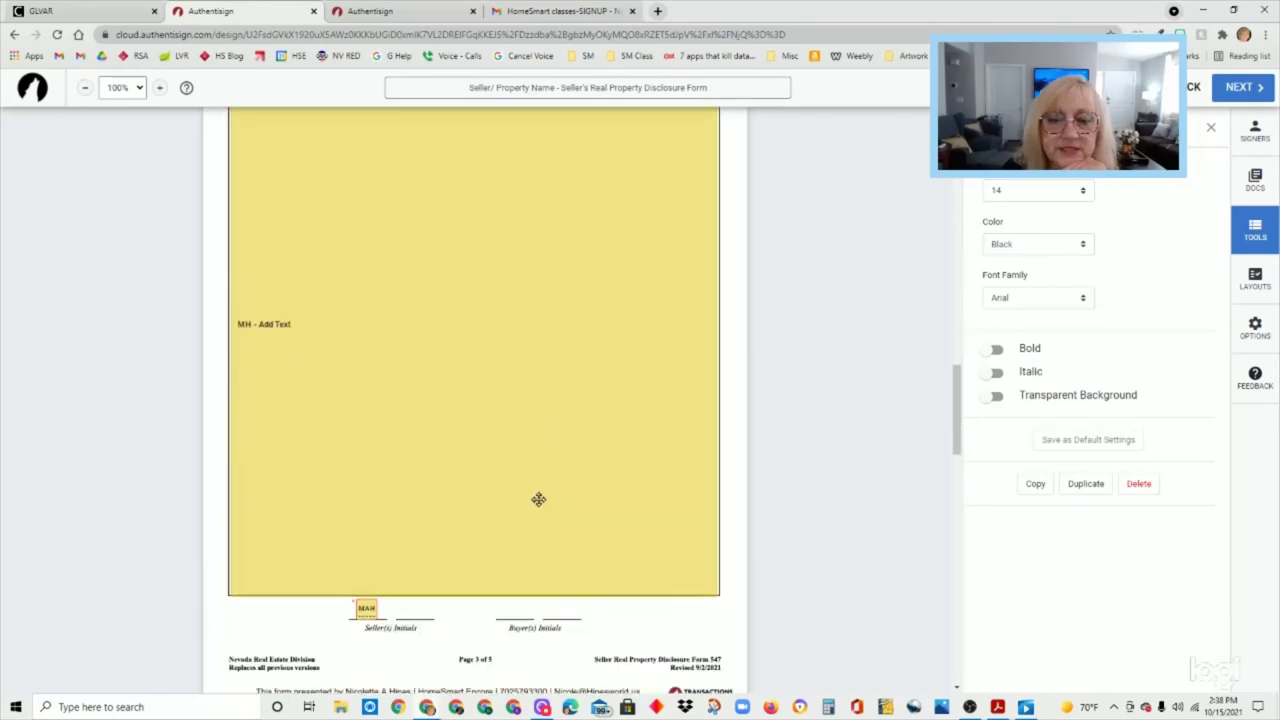
pyautogui.scroll(-13, 538, 507)
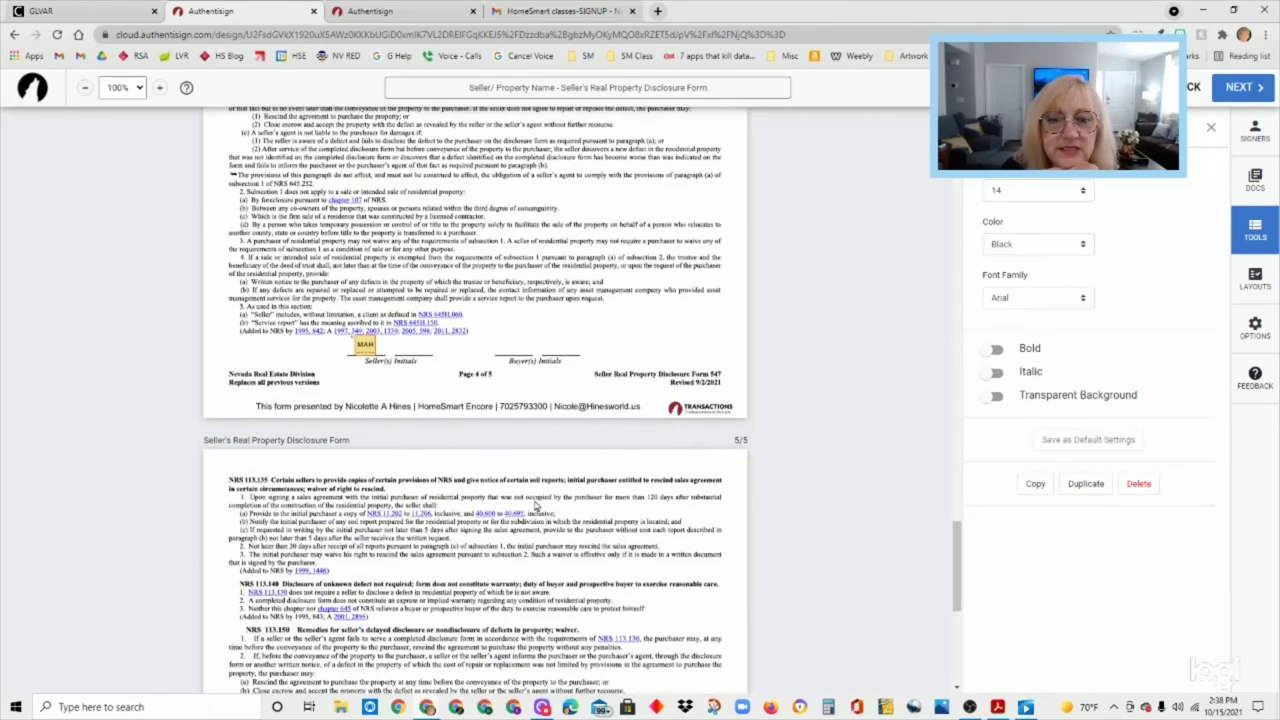
pyautogui.scroll(-3, 536, 507)
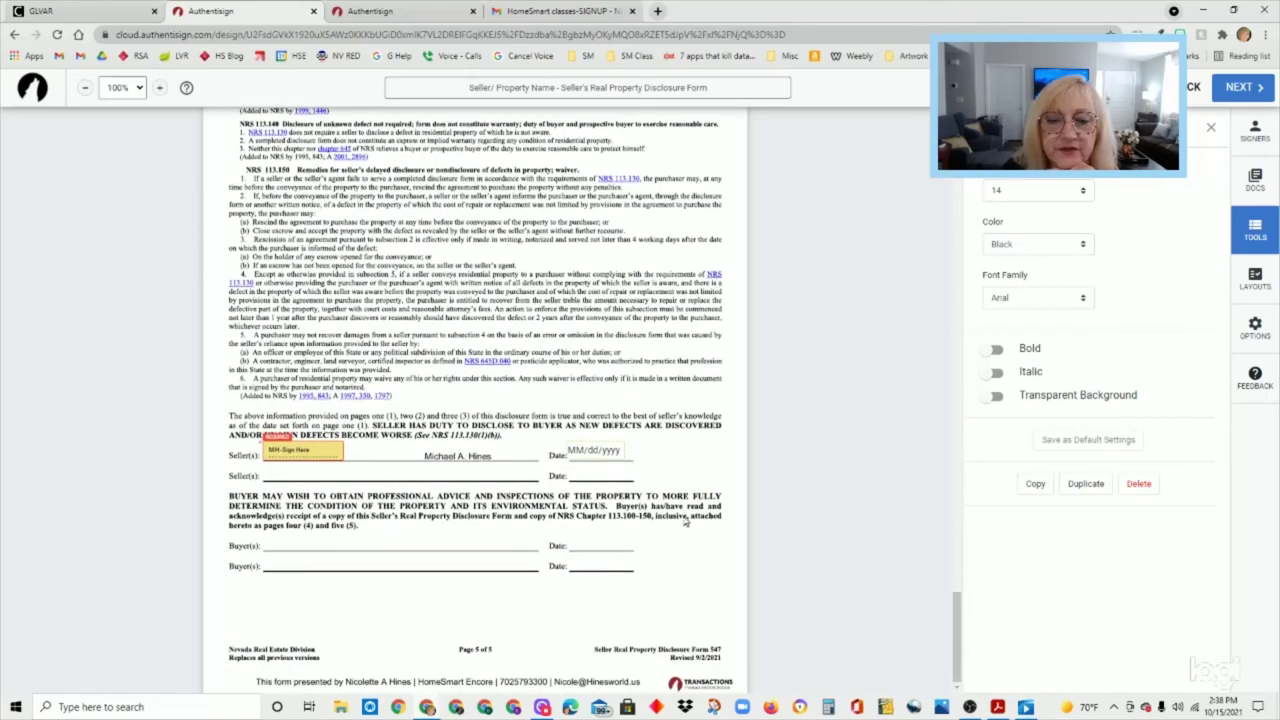
pyautogui.scroll(8, 851, 491)
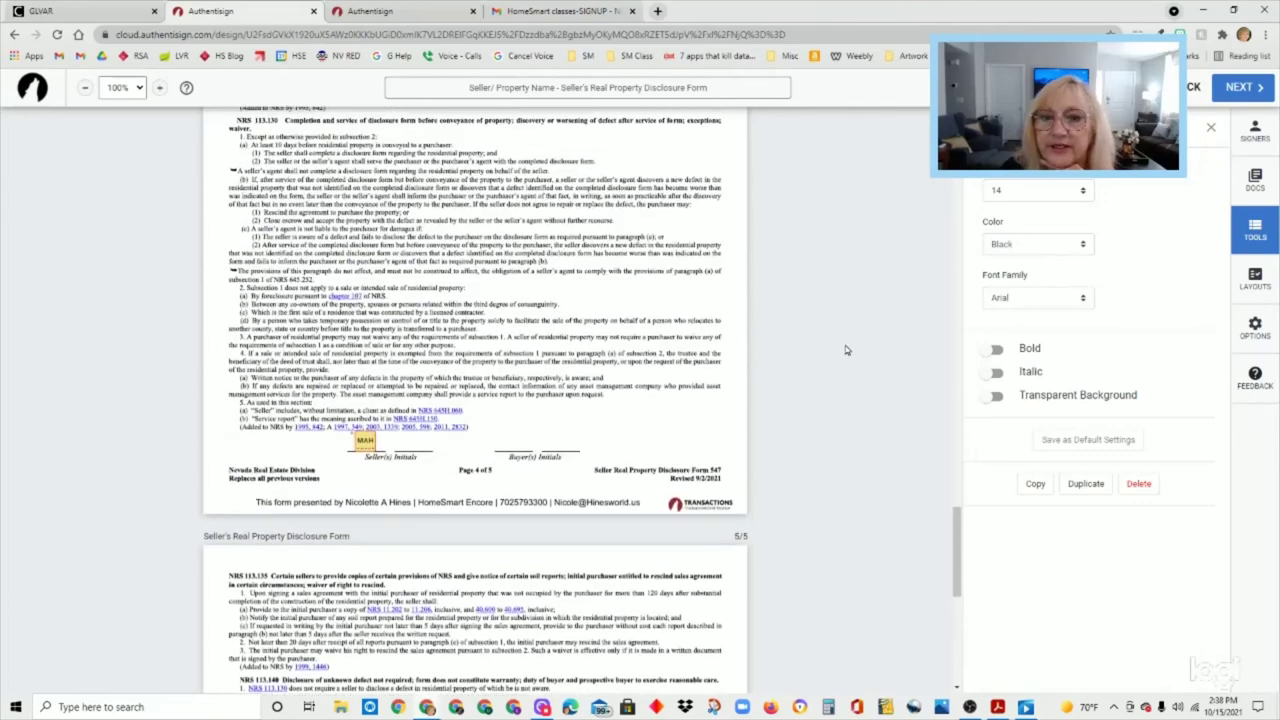
pyautogui.scroll(5, 851, 349)
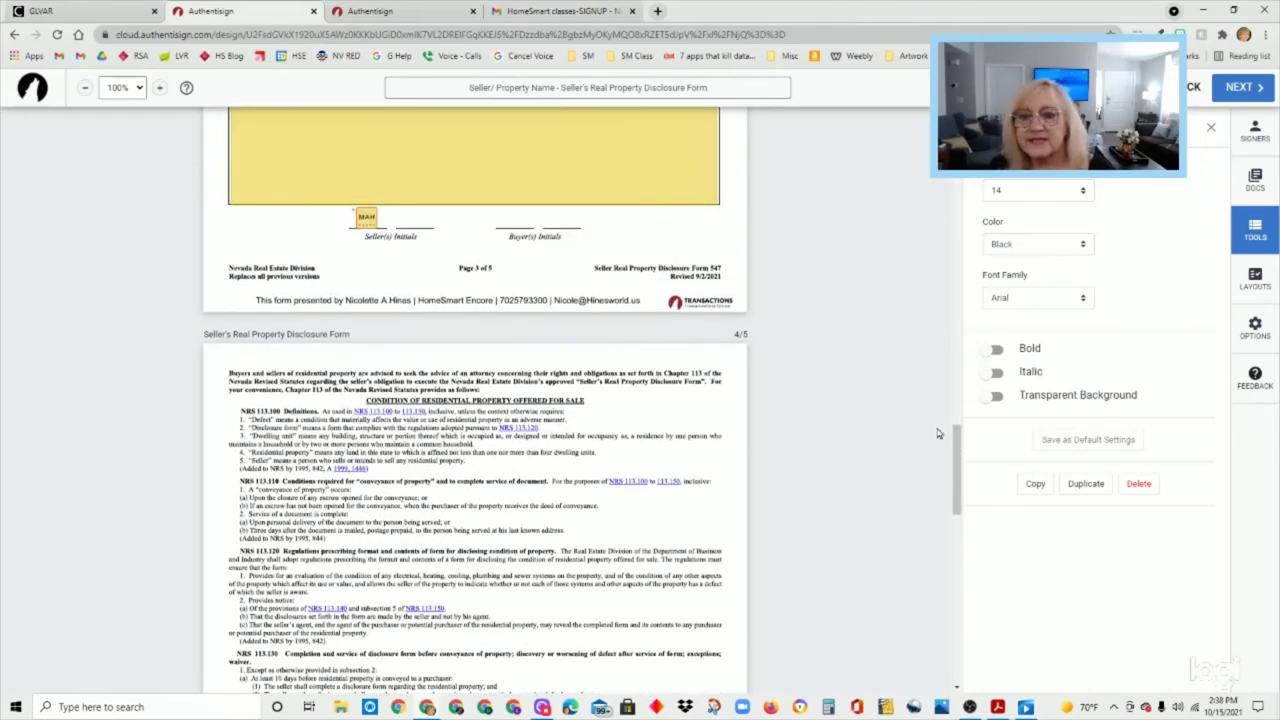
pyautogui.moveTo(955, 440); pyautogui.dragTo(955, 165)
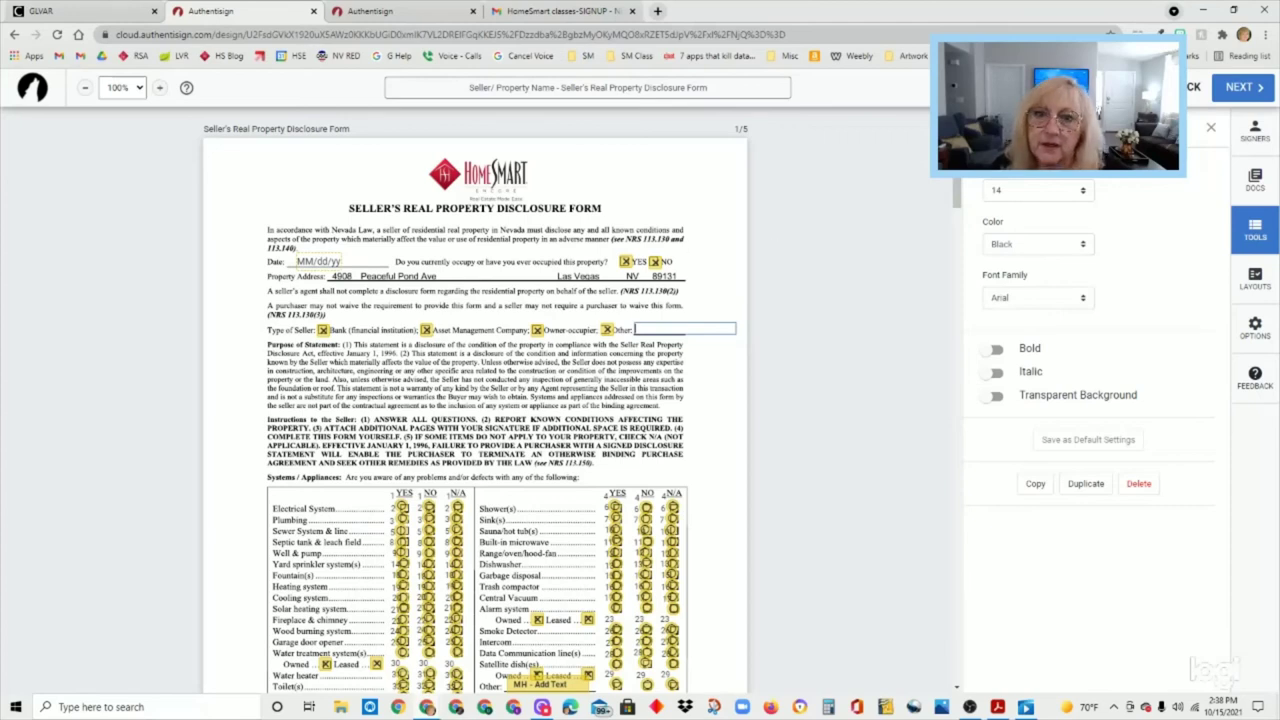
# - Close the NO checkbox's settings and review the Apply Layouts assignment without applying changes
pyautogui.click(652, 261)
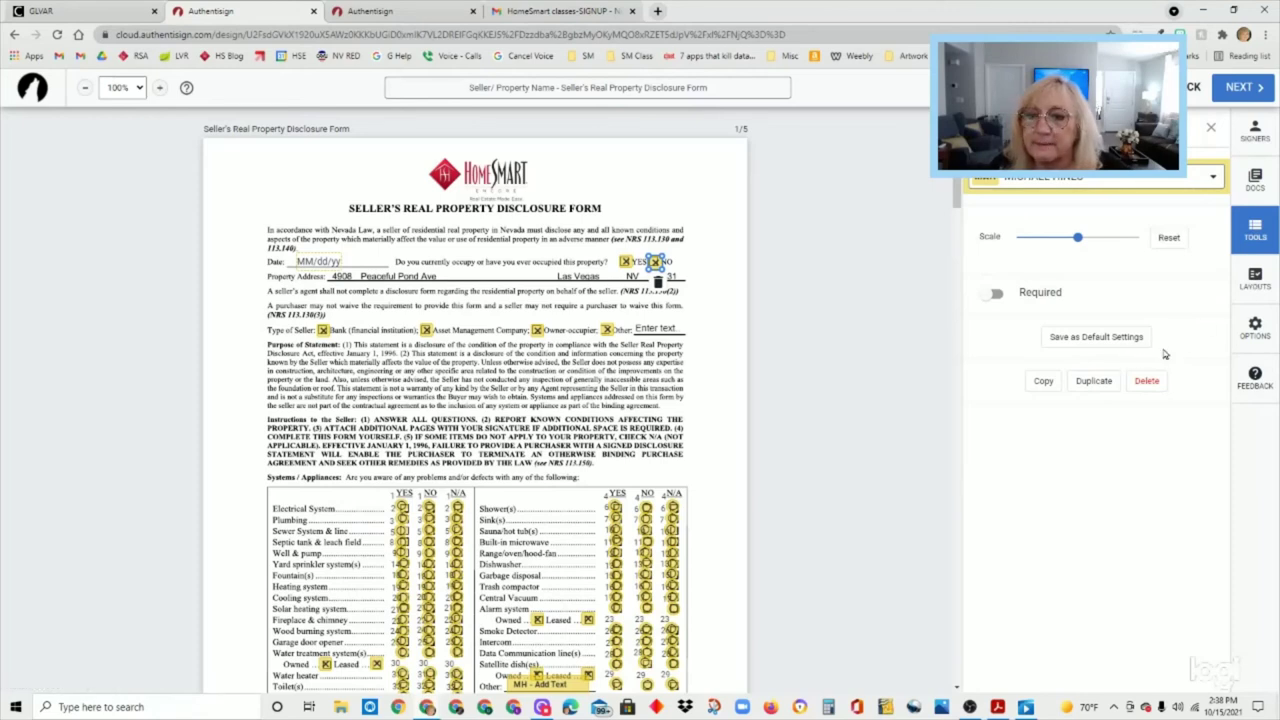
pyautogui.click(1212, 133)
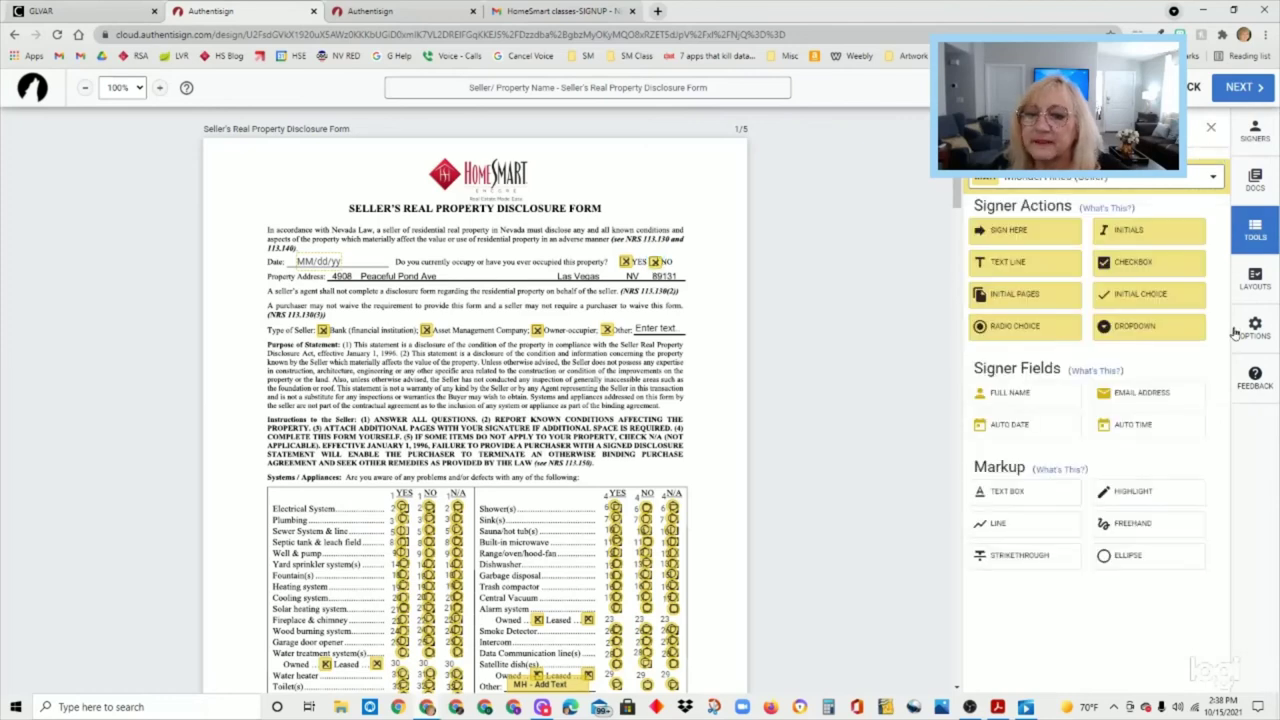
pyautogui.click(1255, 283)
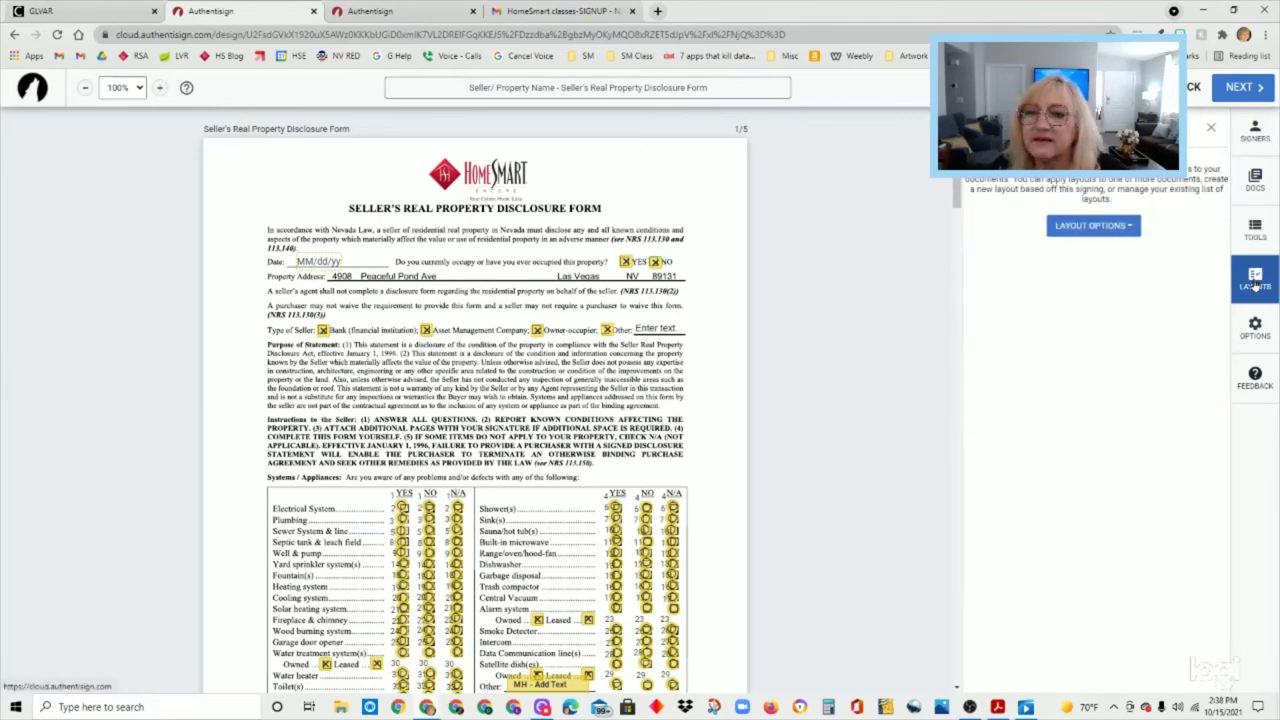
pyautogui.click(1133, 230)
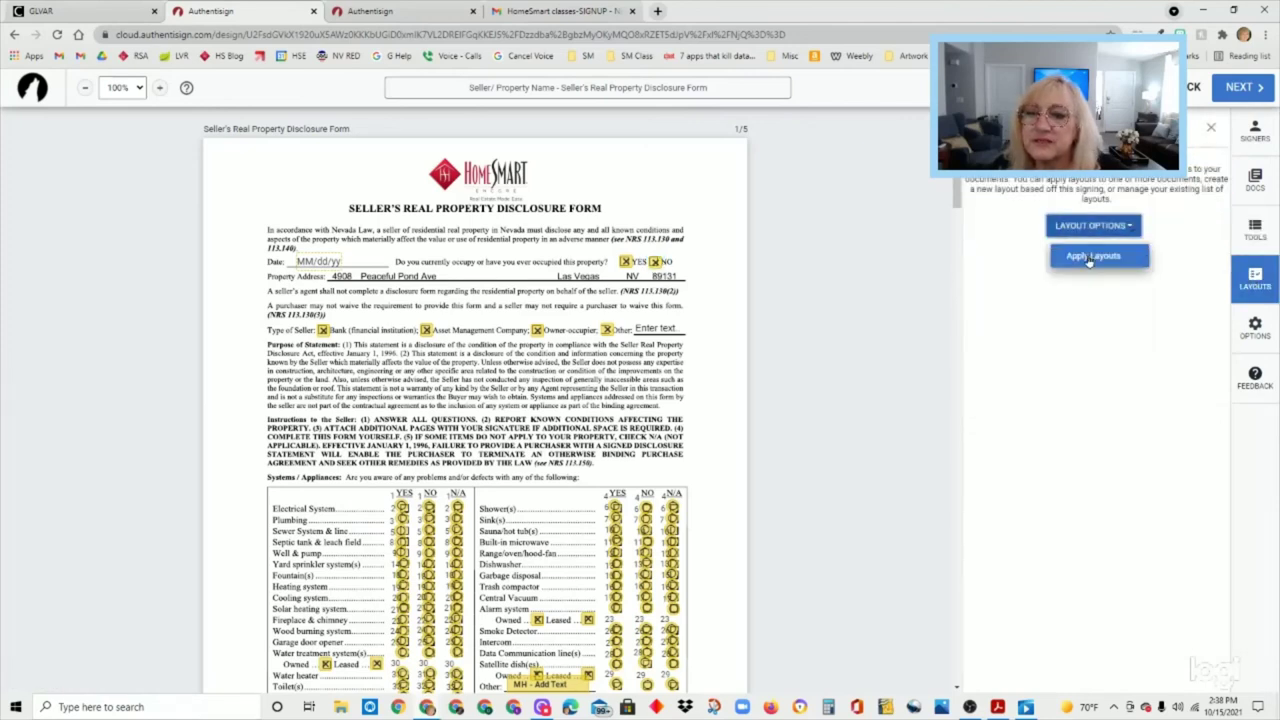
pyautogui.click(1090, 258)
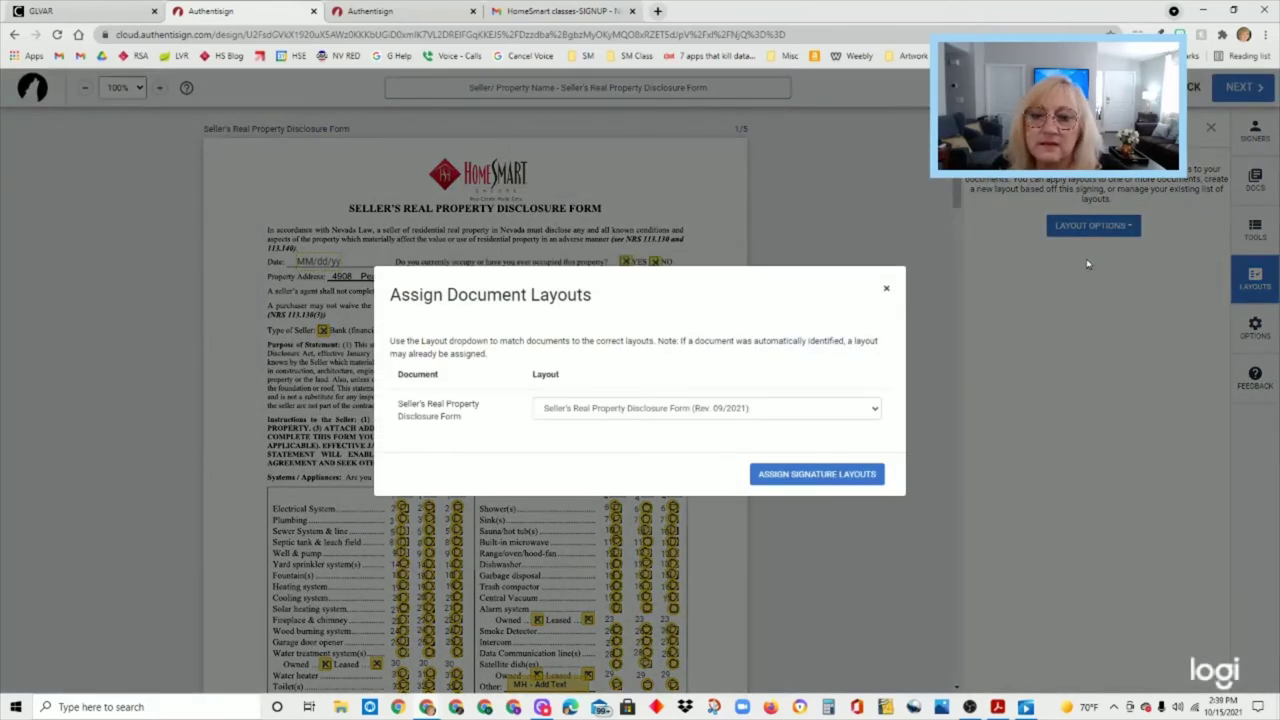
pyautogui.click(886, 288)
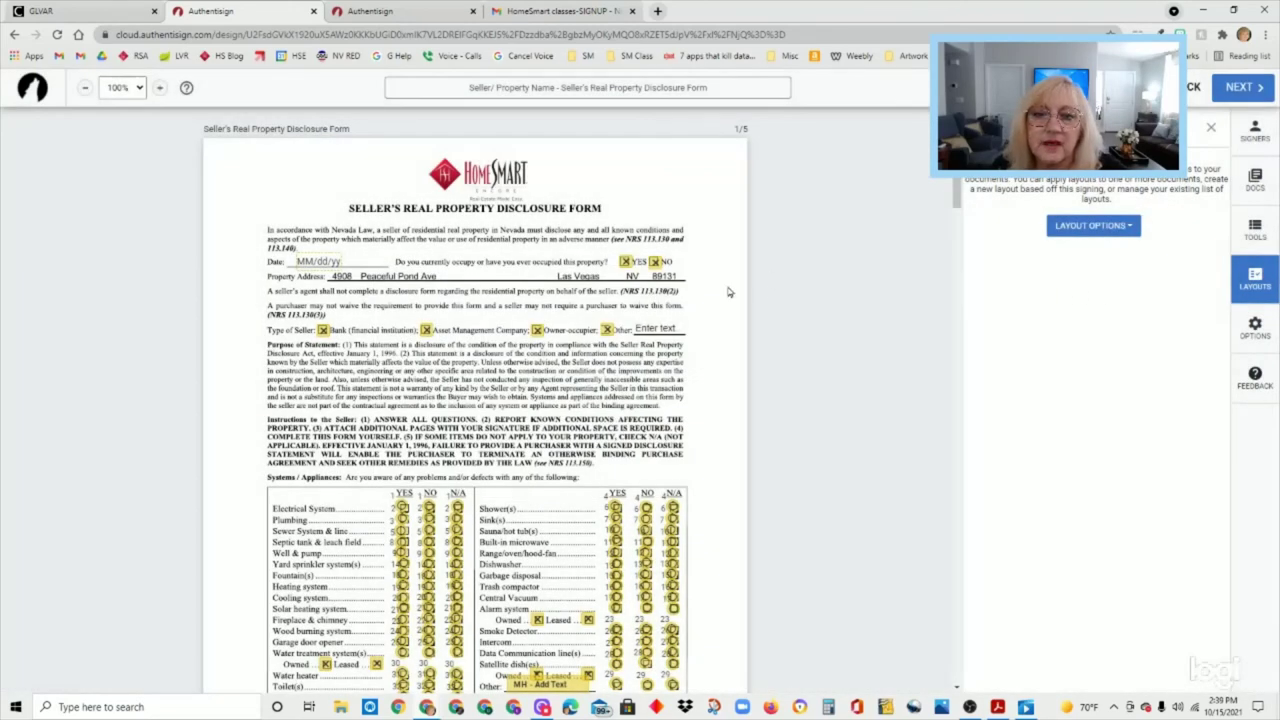
pyautogui.click(1209, 131)
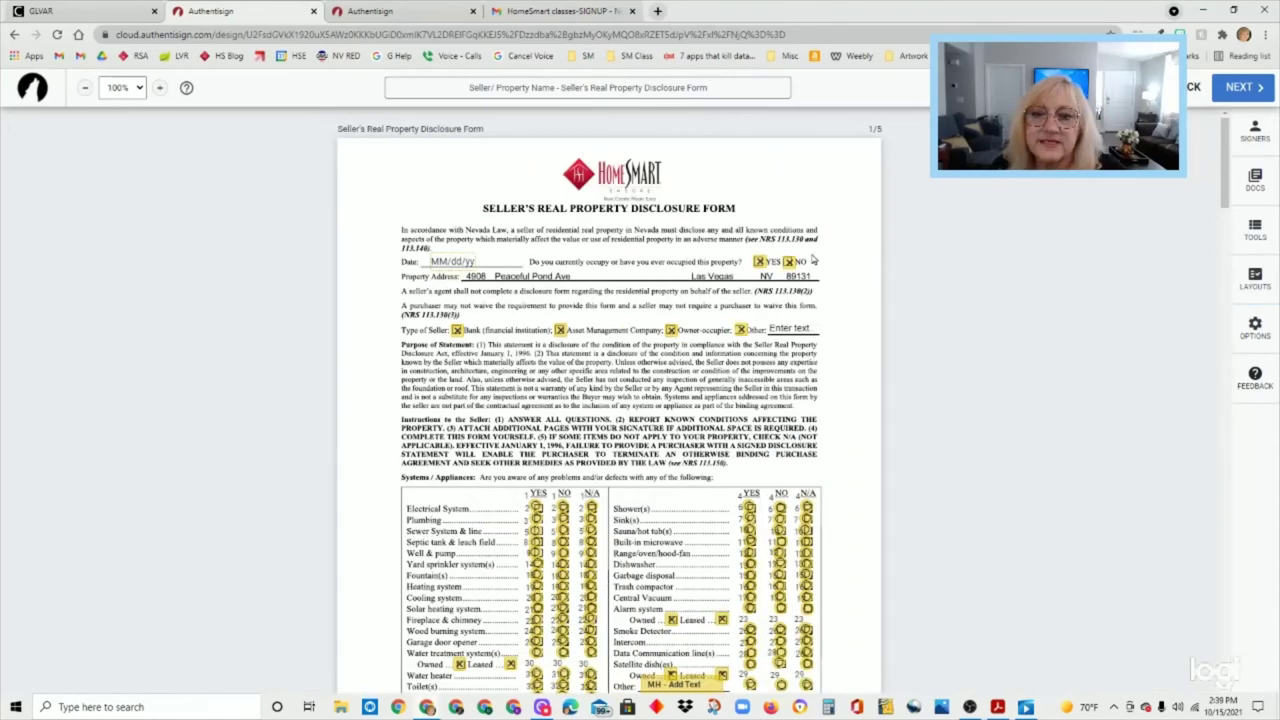
# - Save the NO checkbox field's settings as the default for new checkbox fields
pyautogui.click(1262, 230)
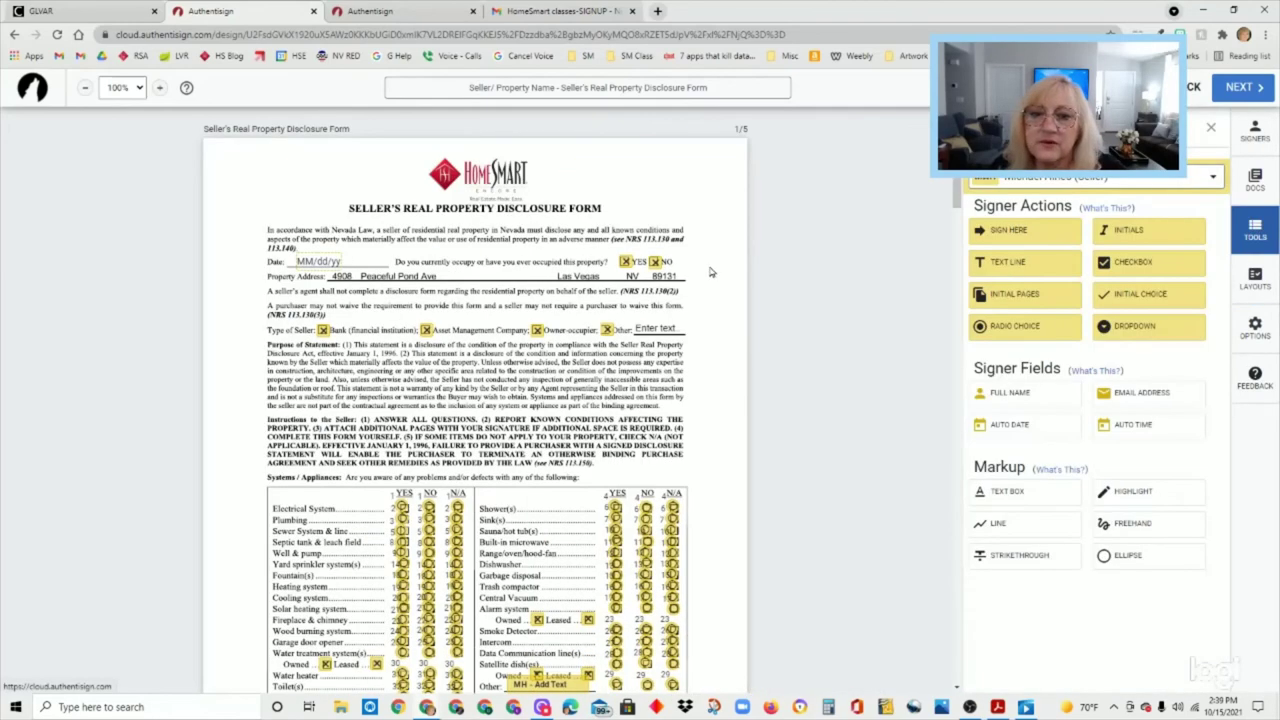
pyautogui.click(656, 262)
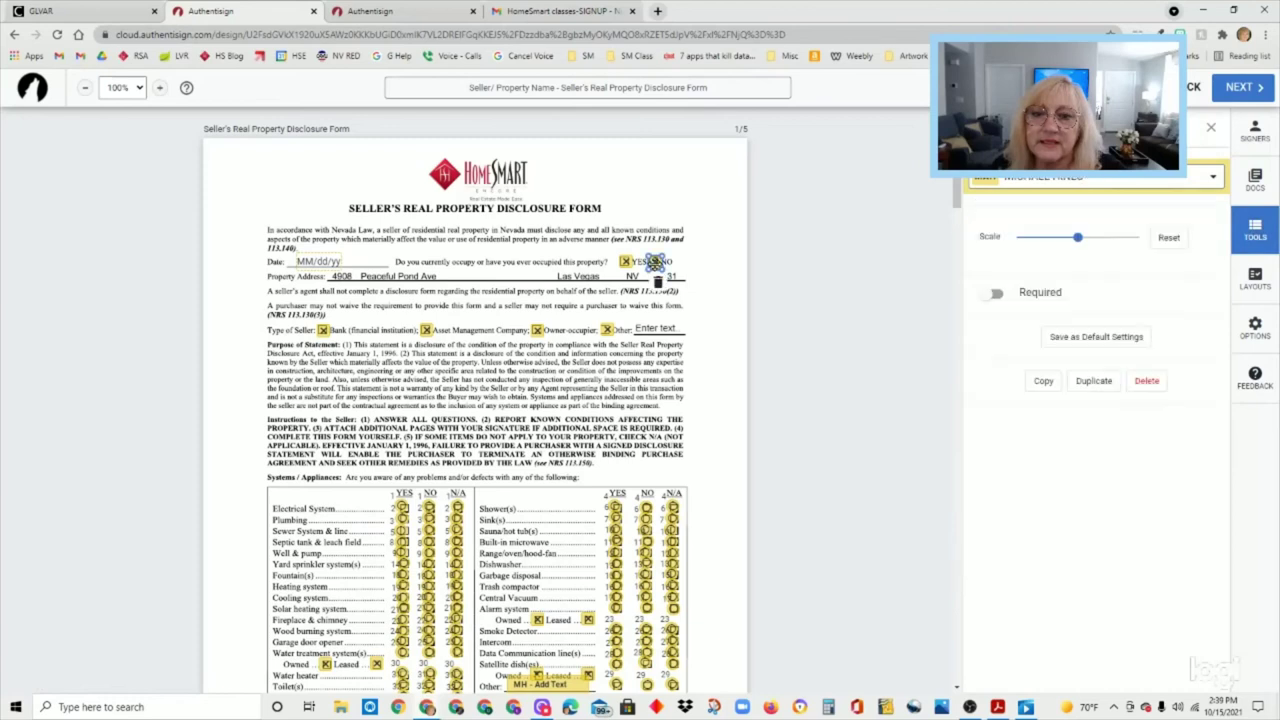
pyautogui.click(1096, 337)
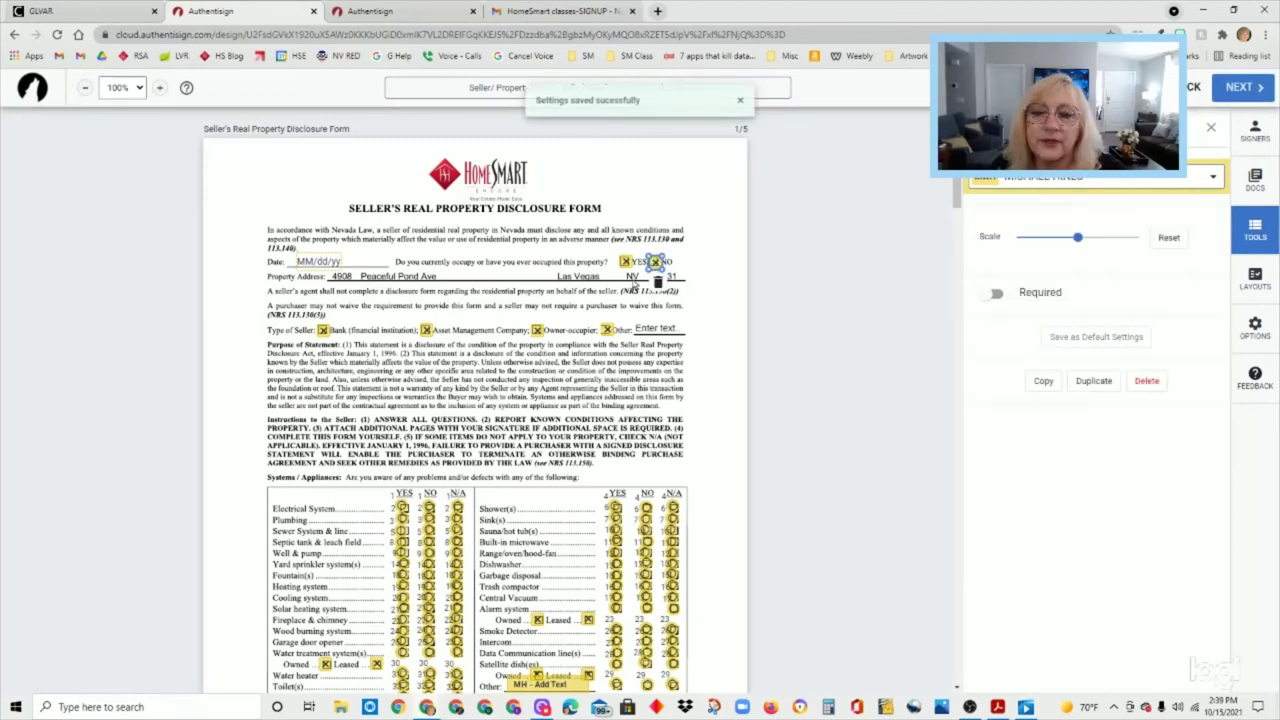
# - Inspect the YES and Asset Management Company checkboxes and the text field after Other
pyautogui.click(625, 262)
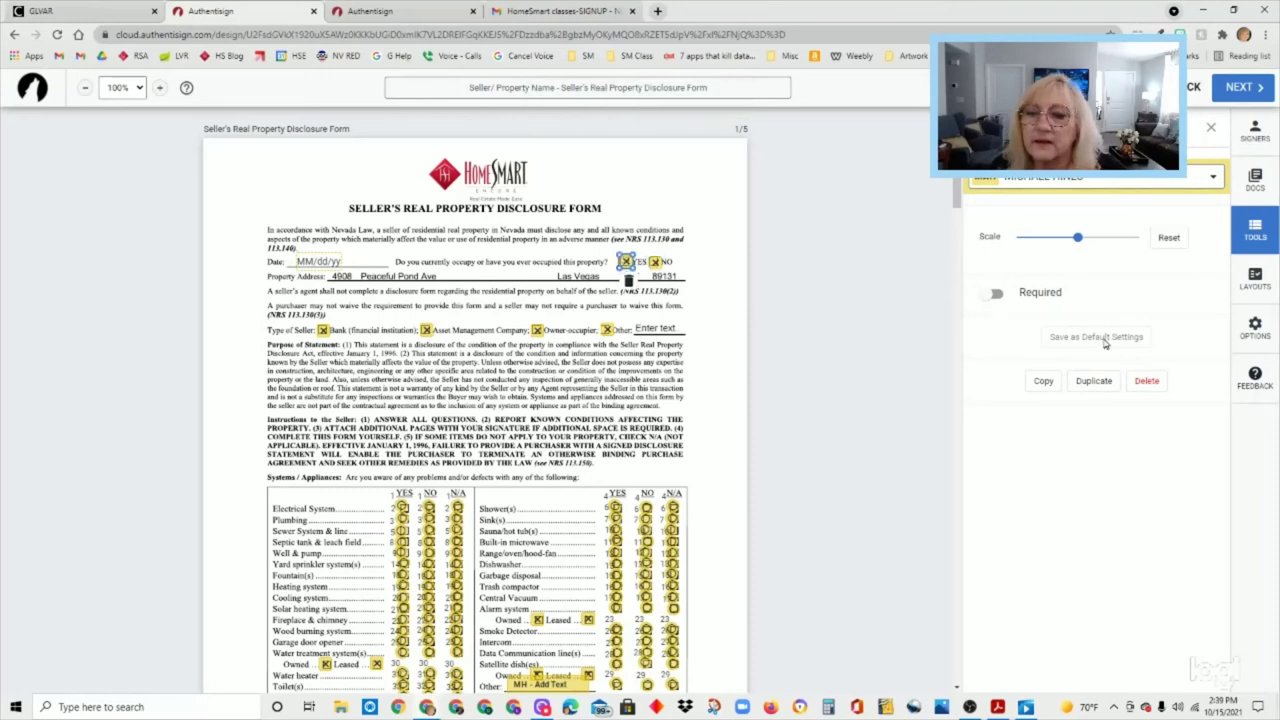
pyautogui.click(426, 330)
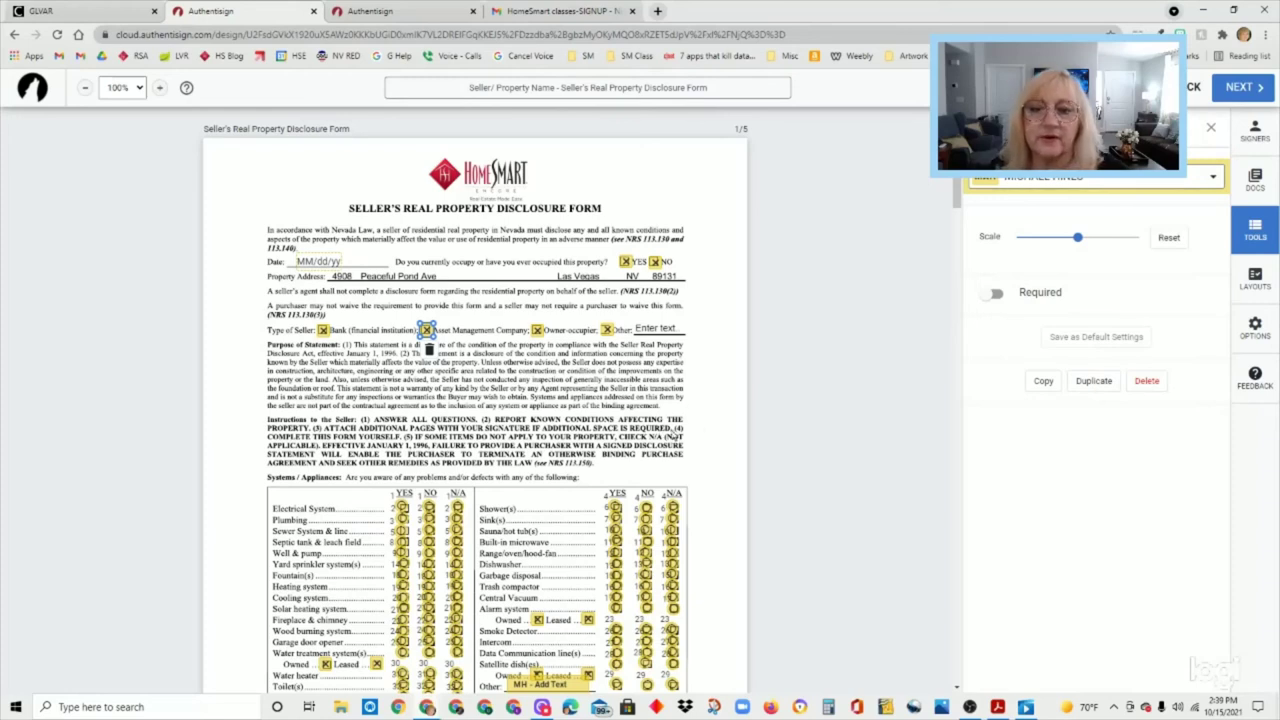
pyautogui.click(670, 330)
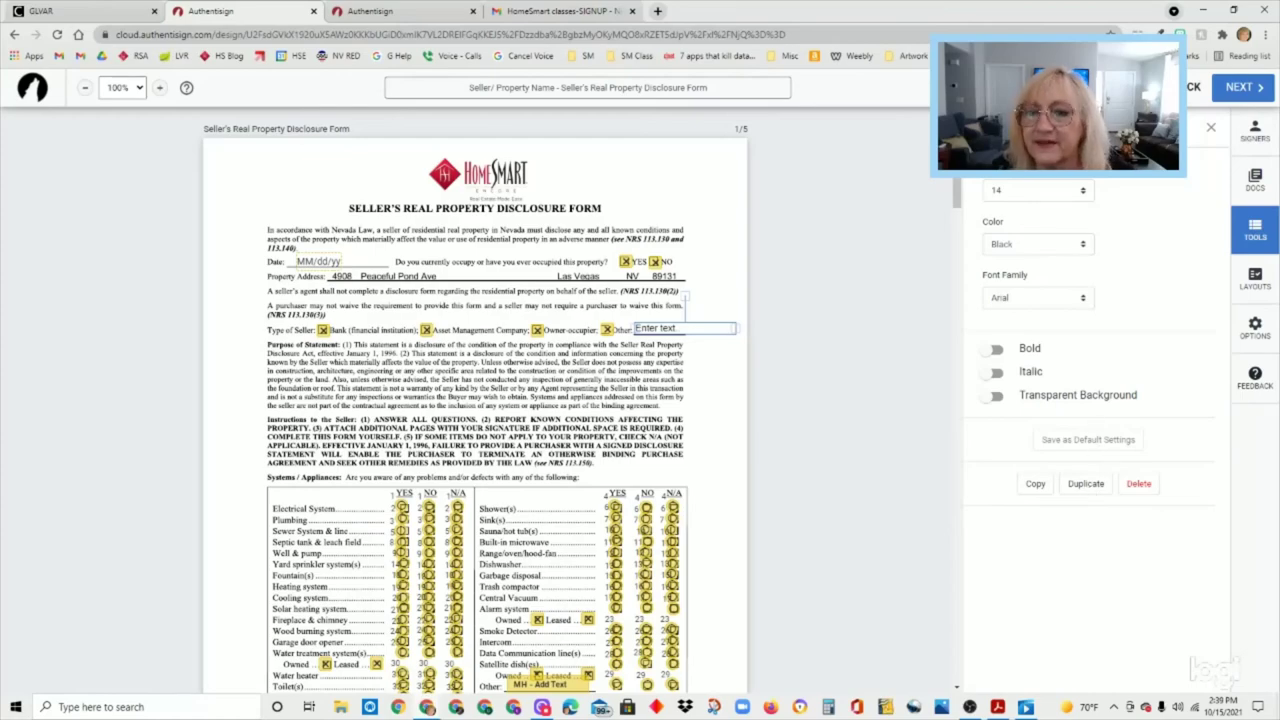
pyautogui.scroll(-4, 766, 443)
pyautogui.scroll(-4, 766, 446)
pyautogui.scroll(6, 789, 423)
# - Finish field placement with NEXT and choose Customize Invite in Finalize Signing Setup
pyautogui.scroll(3, 865, 278)
pyautogui.click(1248, 99)
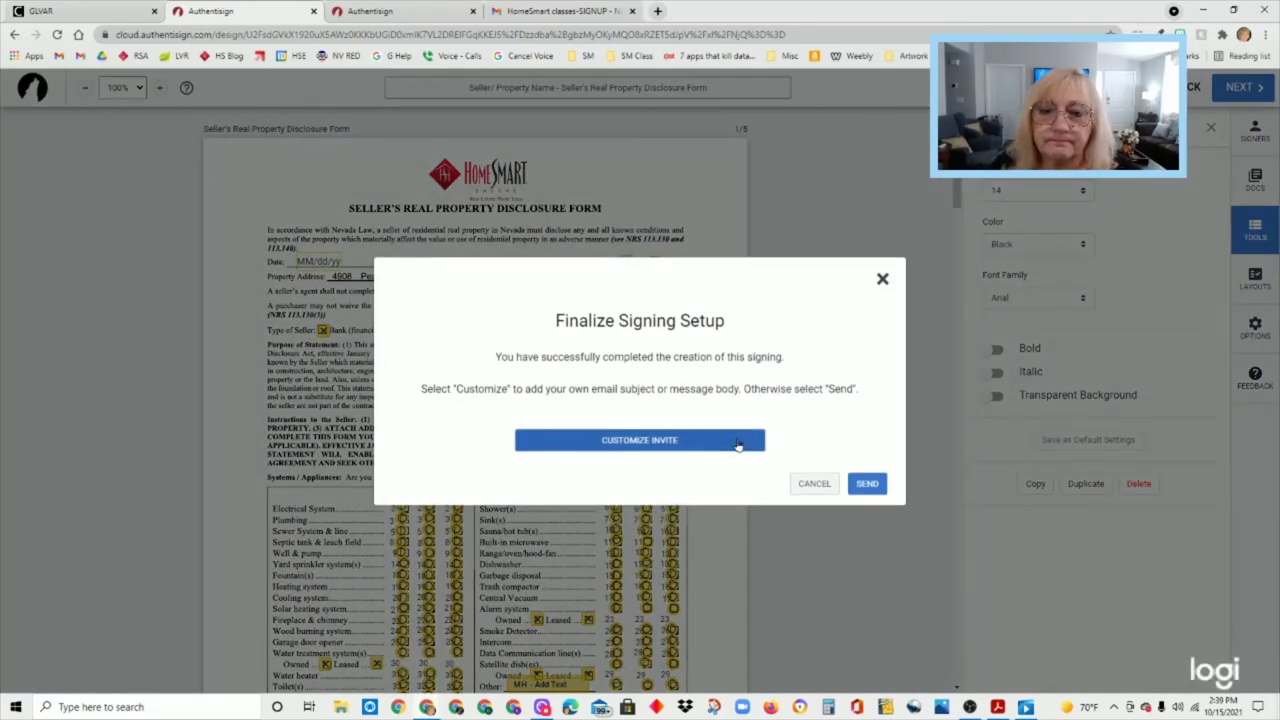
pyautogui.click(738, 445)
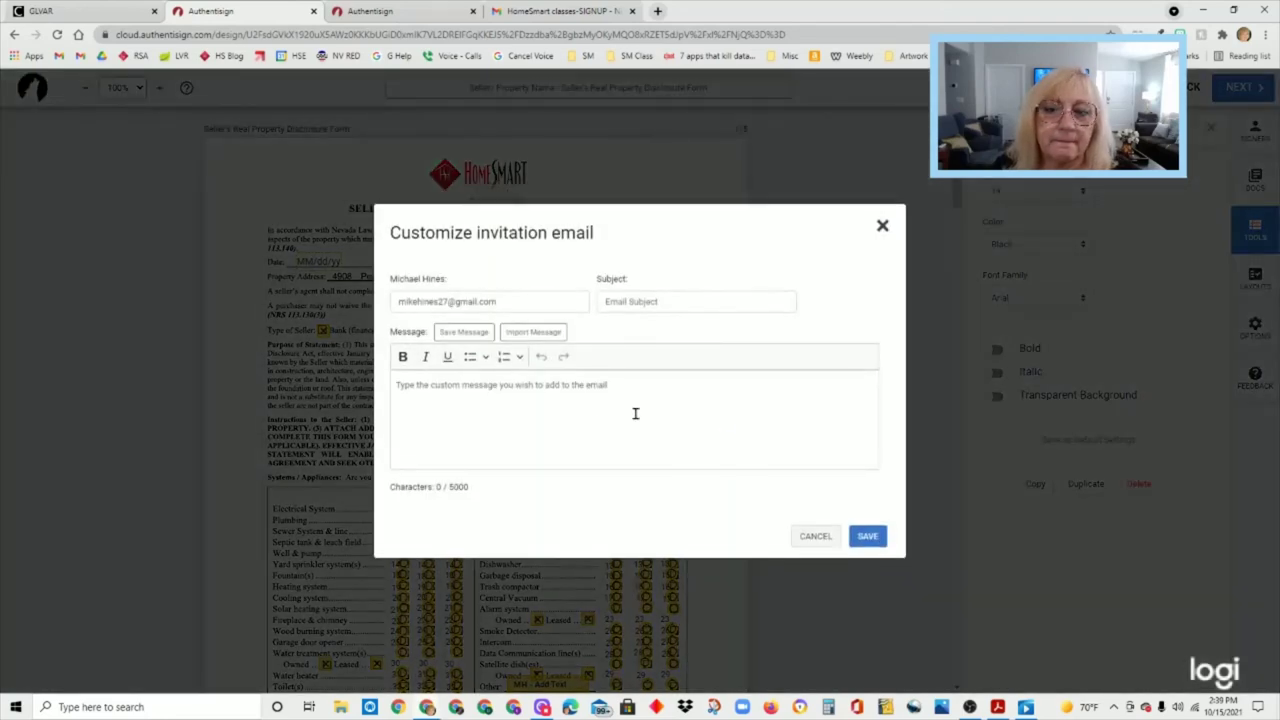
# - Write a message greeting the seller, introducing the disclosure form, and explaining the top ownership questions
pyautogui.click(588, 425)
pyautogui.write('Hi Michael,')
pyautogui.press('Return')
pyautogui.press('Return')
pyautogui.write('I am sending o')
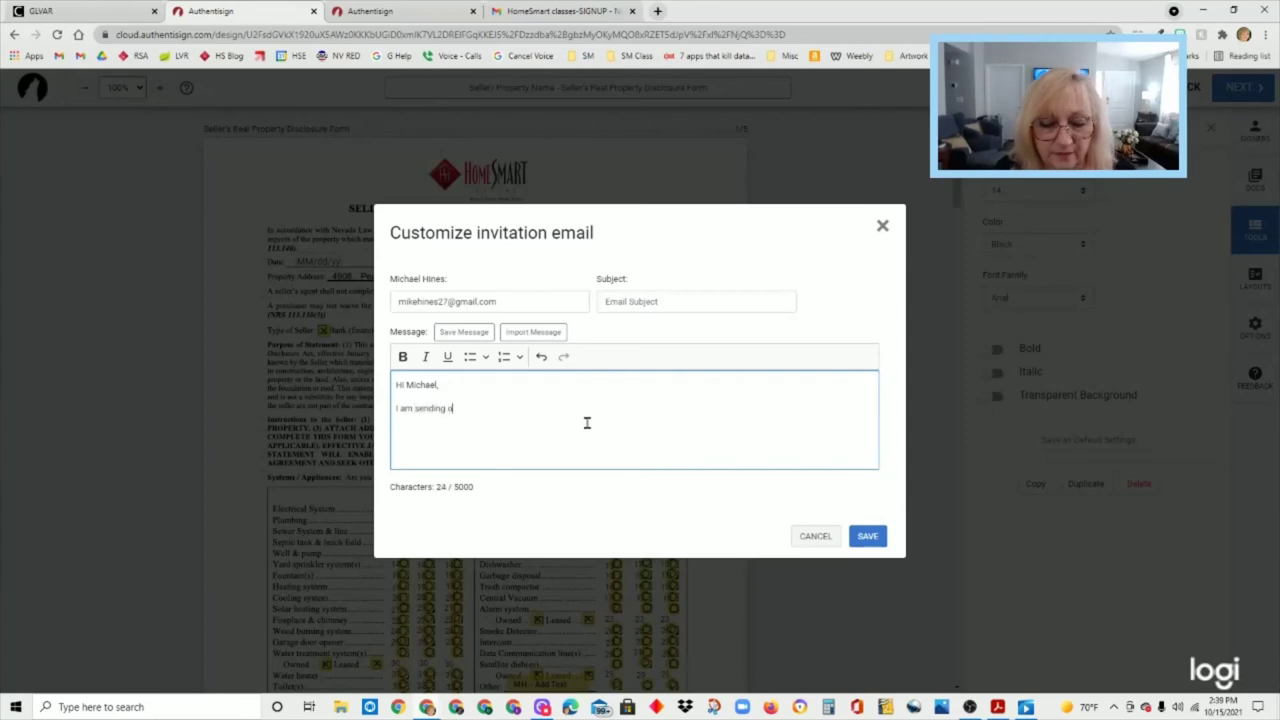
pyautogui.write('ver the Sel')
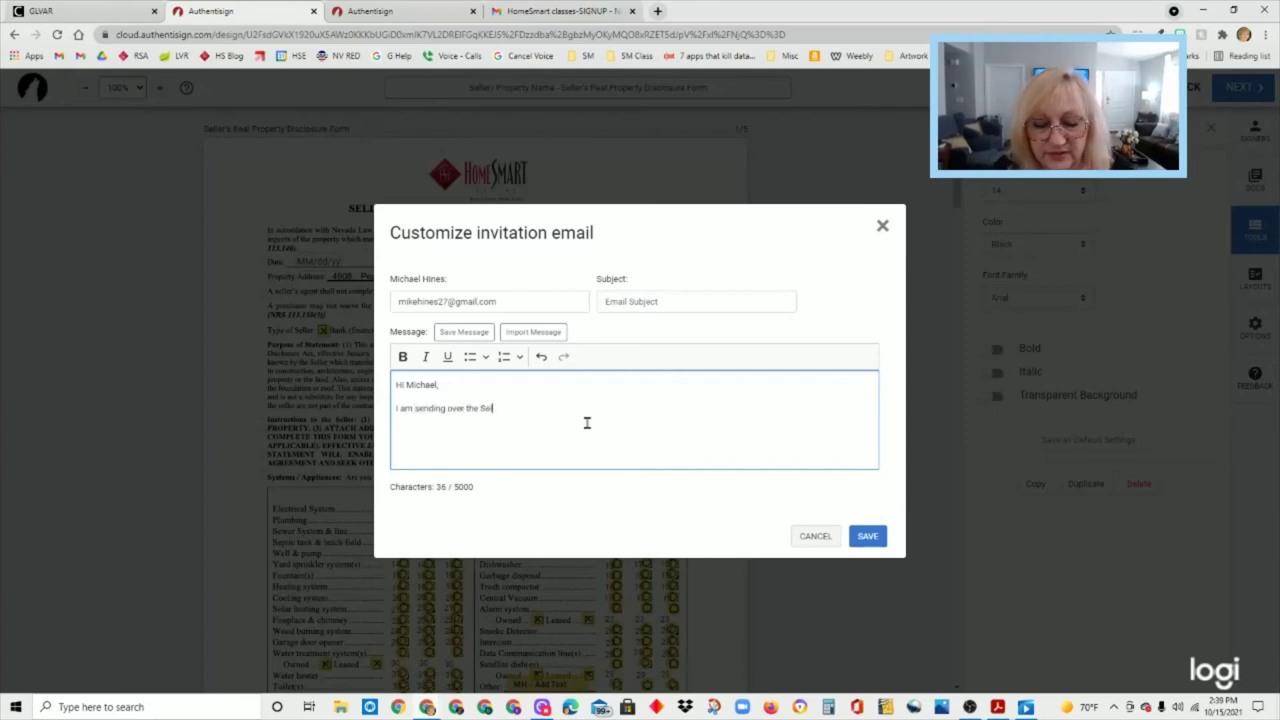
pyautogui.write("ler's Real Property Disclosure for you to fill out")
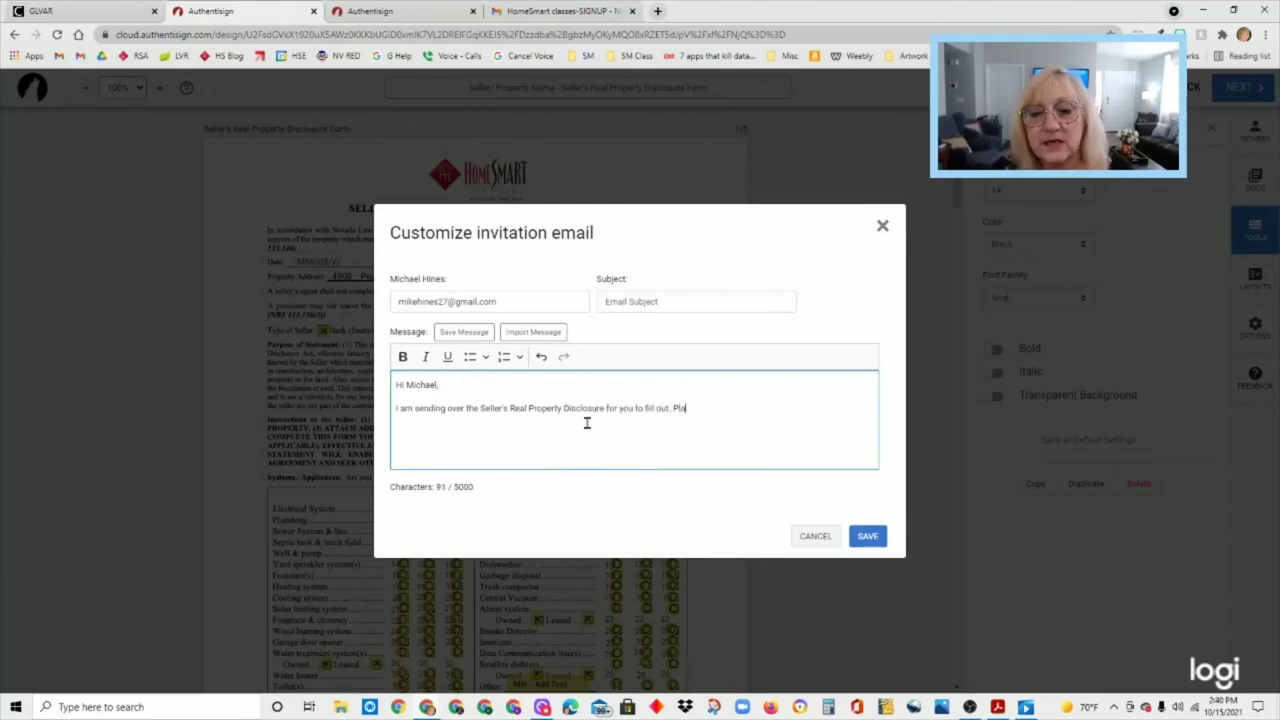
pyautogui.write('. Plea')
pyautogui.press('BackSpace')
pyautogui.press('BackSpace')
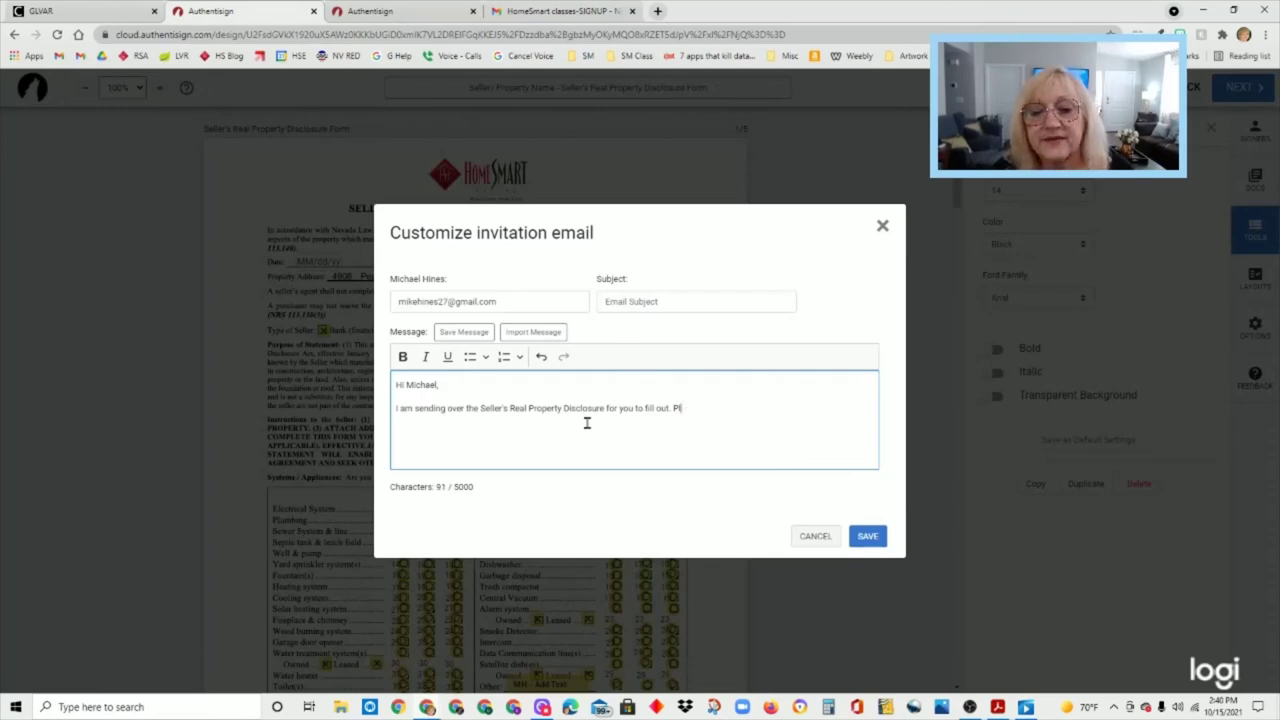
pyautogui.write('At the top portion ')
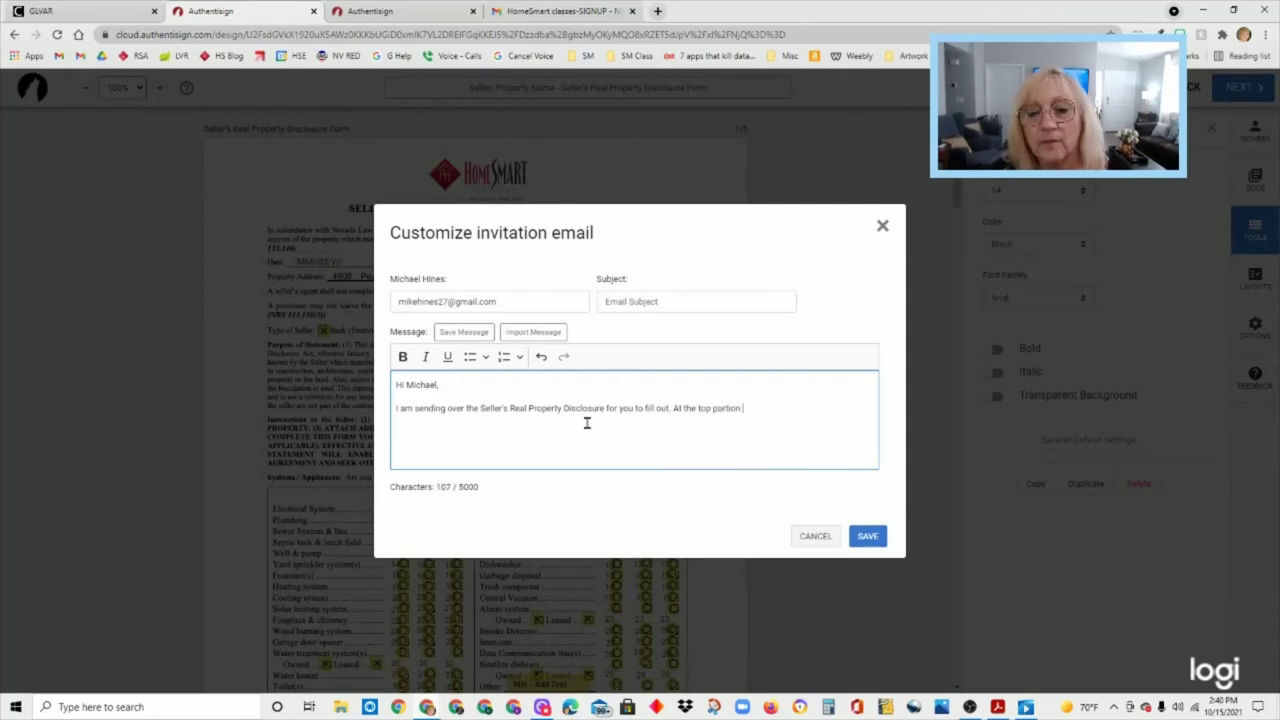
pyautogui.write(', you ')
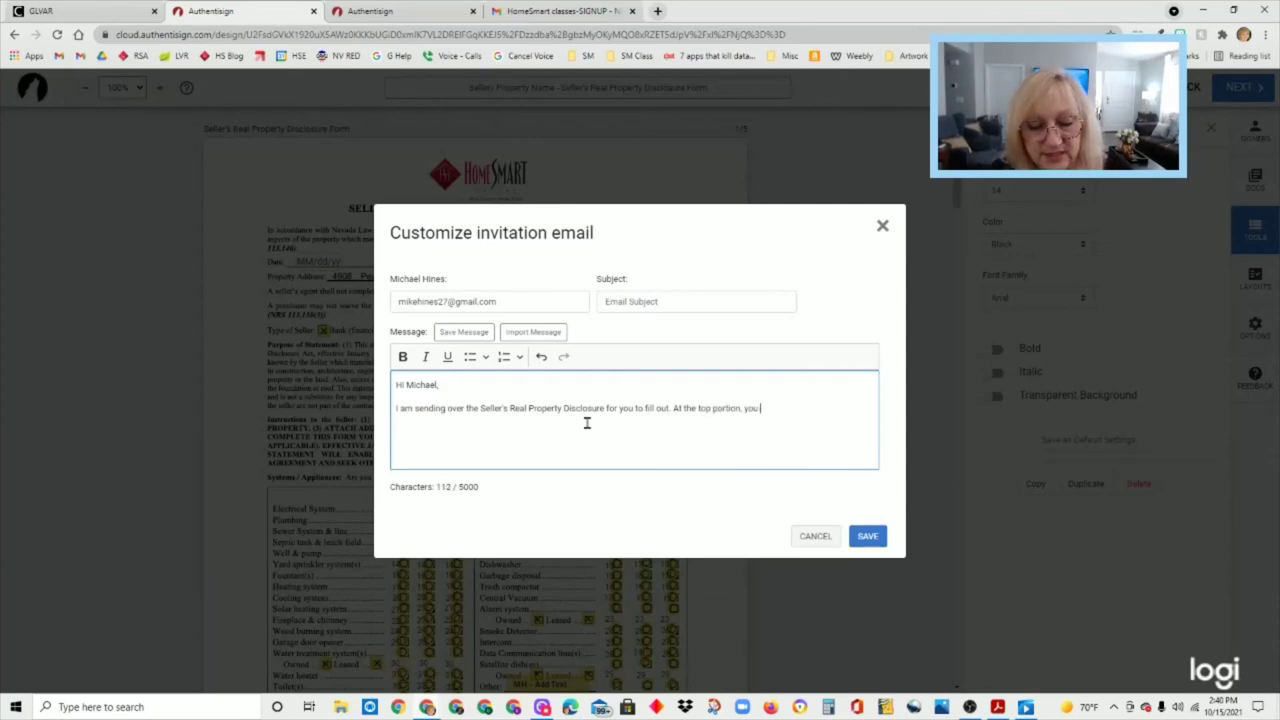
pyautogui.write('will see')
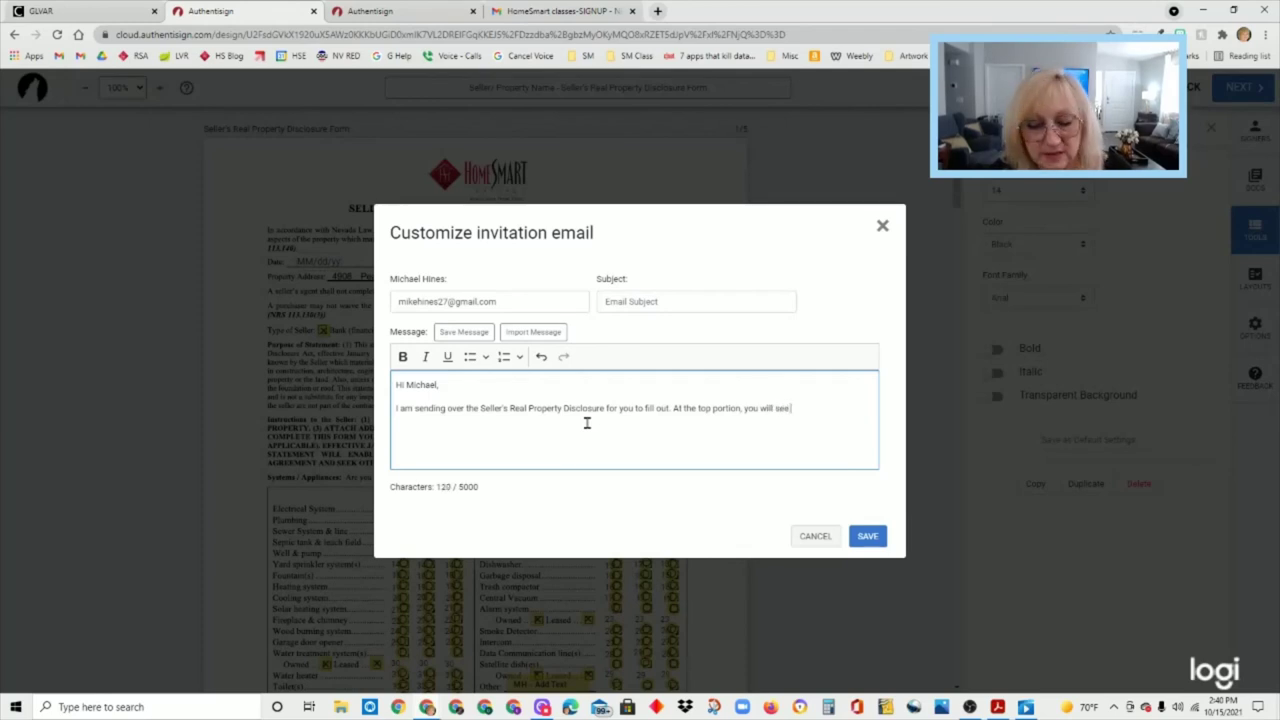
pyautogui.write(' some ques')
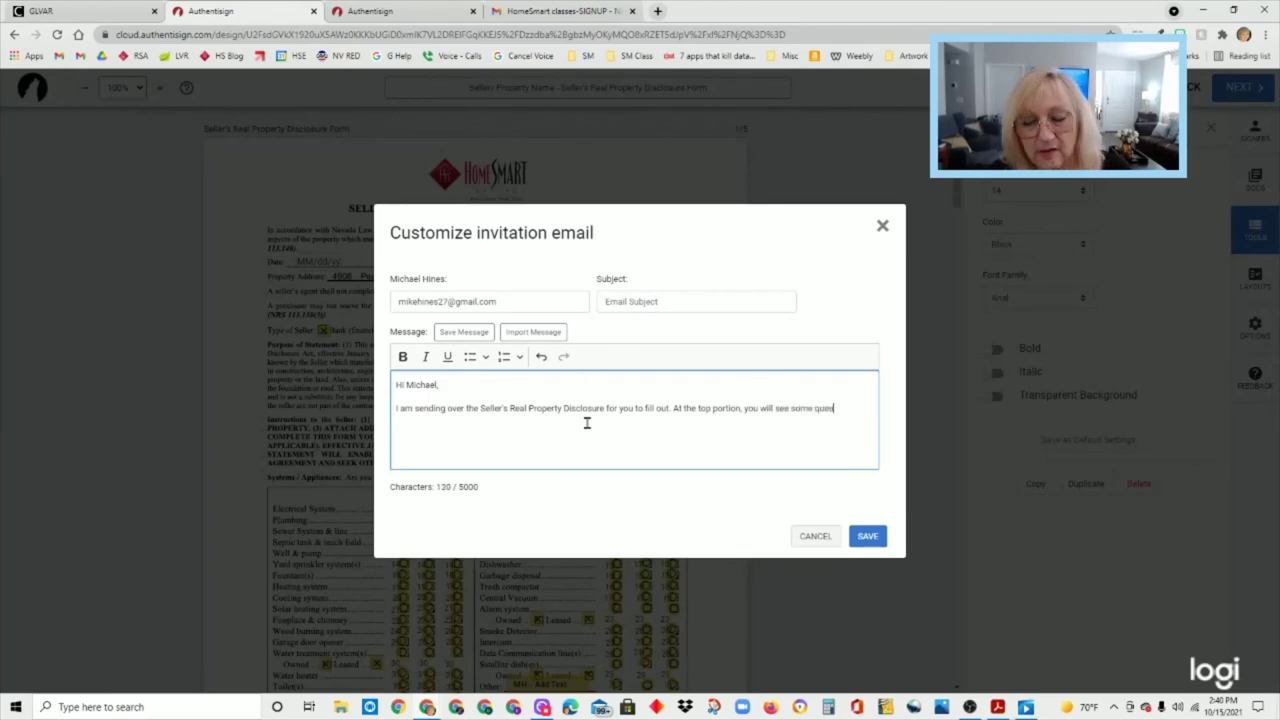
pyautogui.write('tions about')
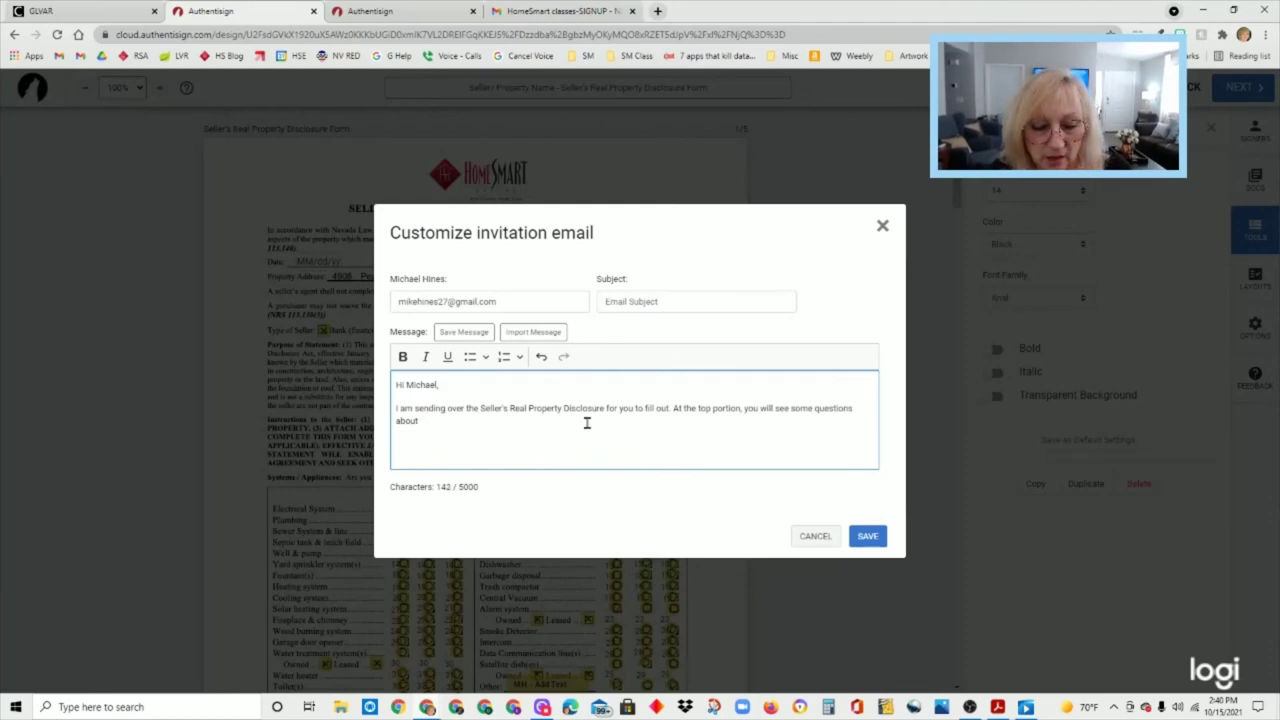
pyautogui.write(' o')
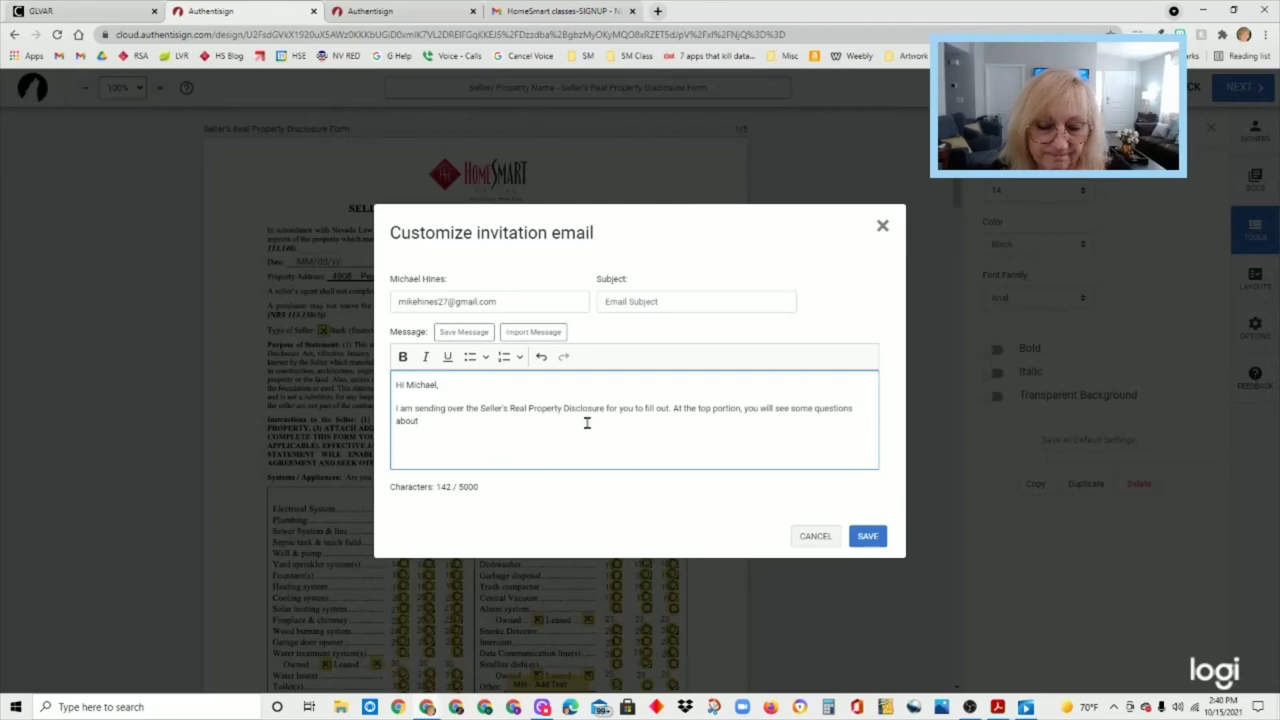
pyautogui.write('ownership and occupying the')
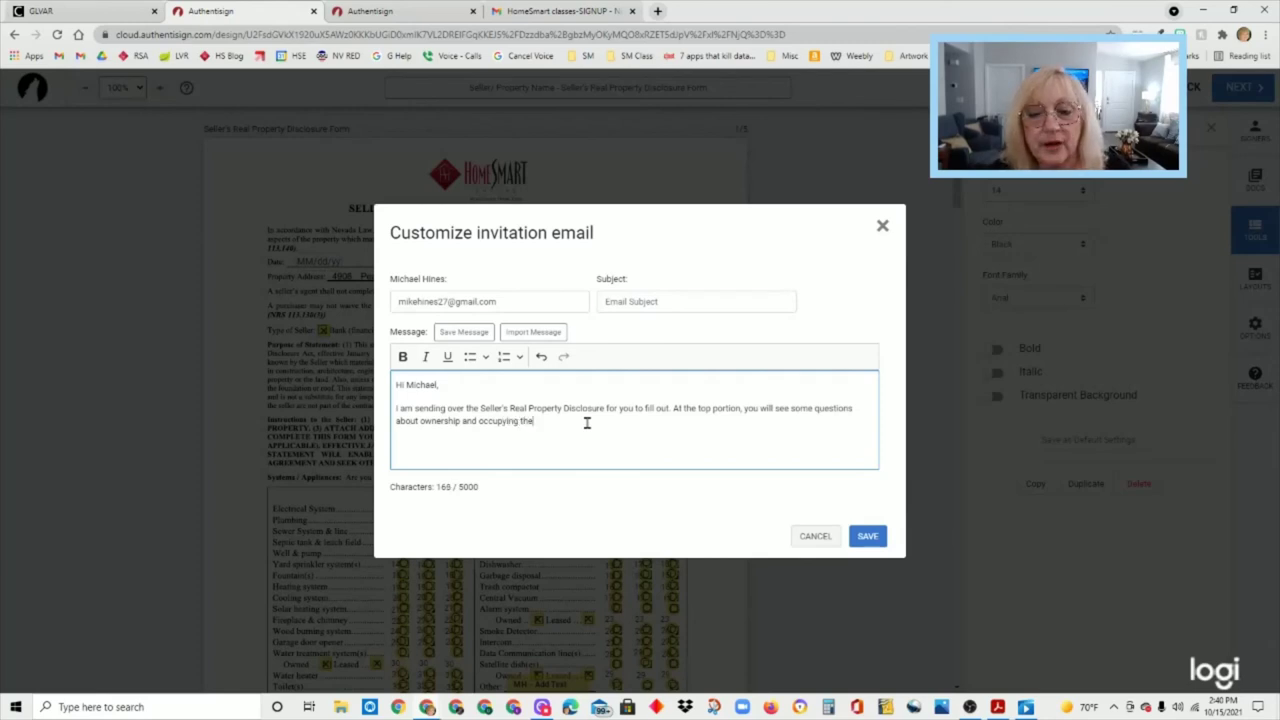
pyautogui.write(' property.')
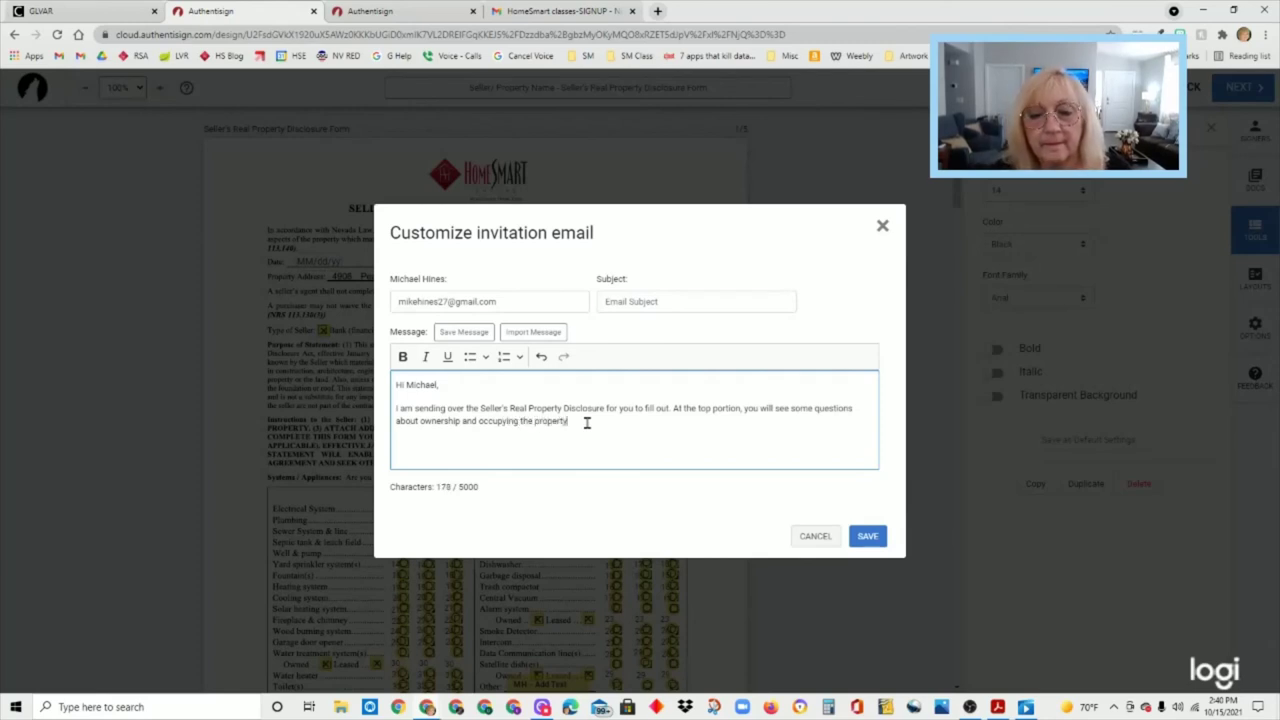
pyautogui.write(' Please')
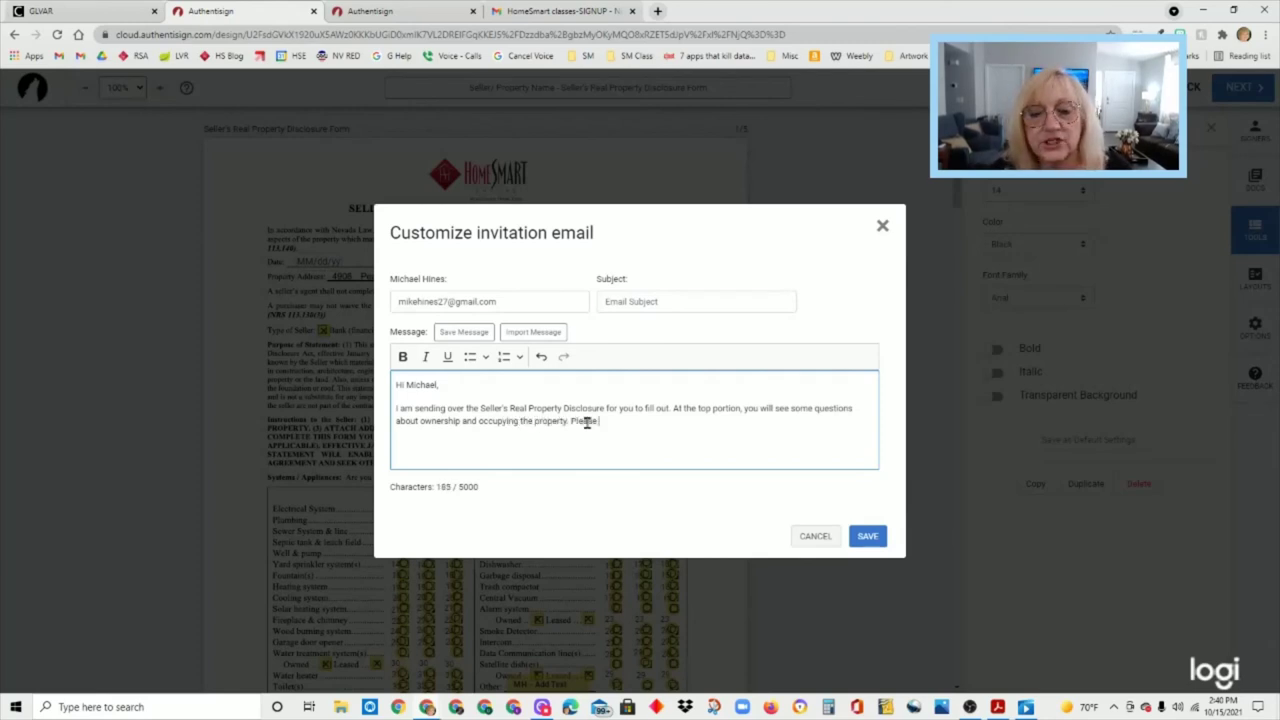
pyautogui.write(' only check what applies to you')
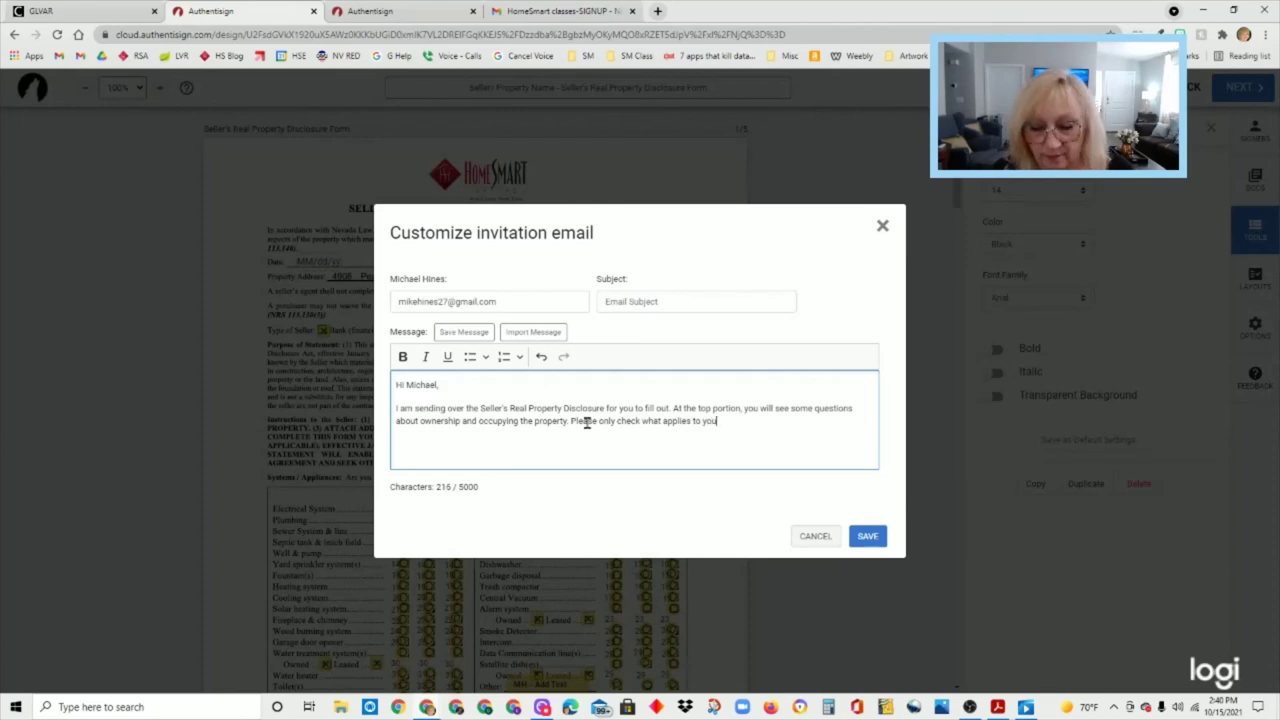
pyautogui.write('. The list of questio')
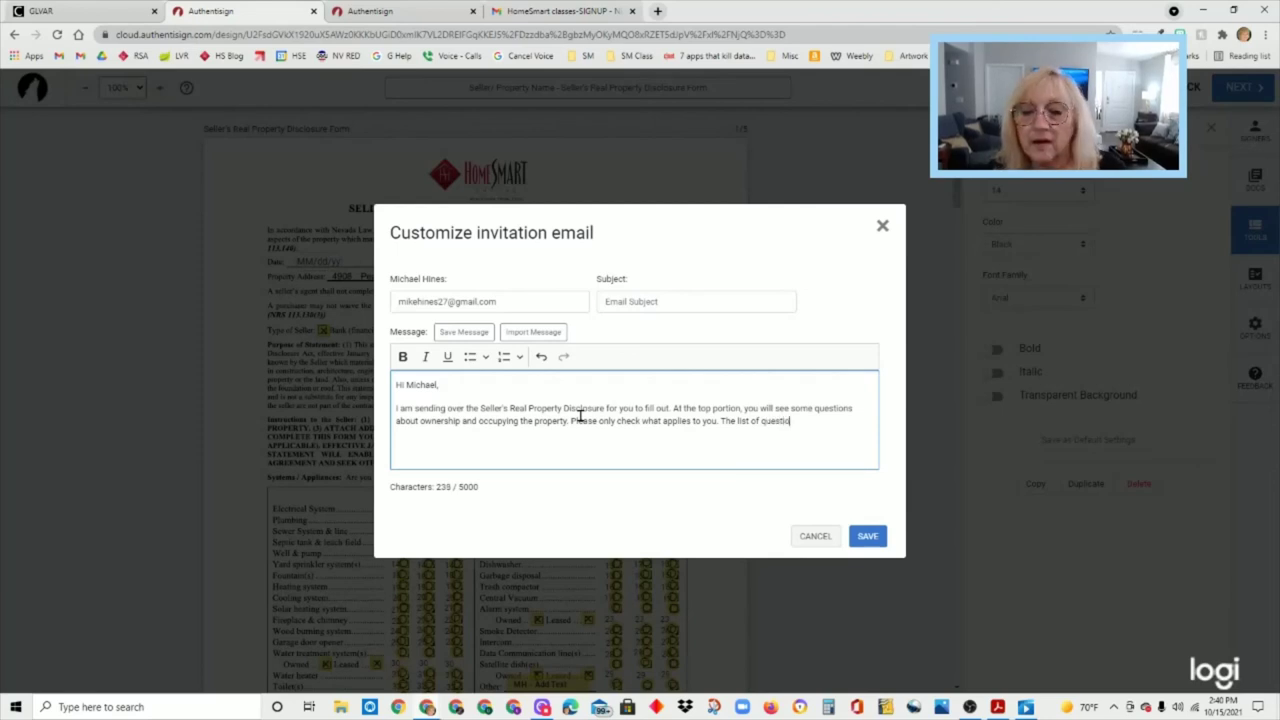
pyautogui.write('ns about')
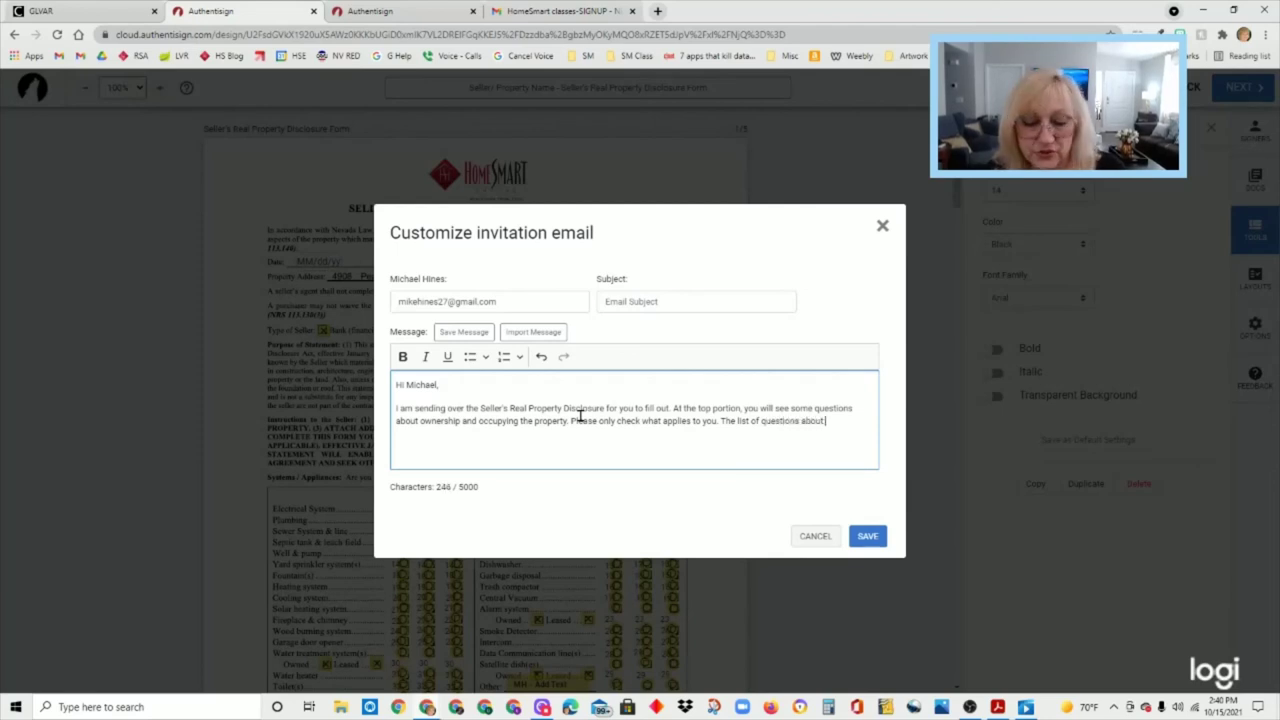
pyautogui.write(' features of th')
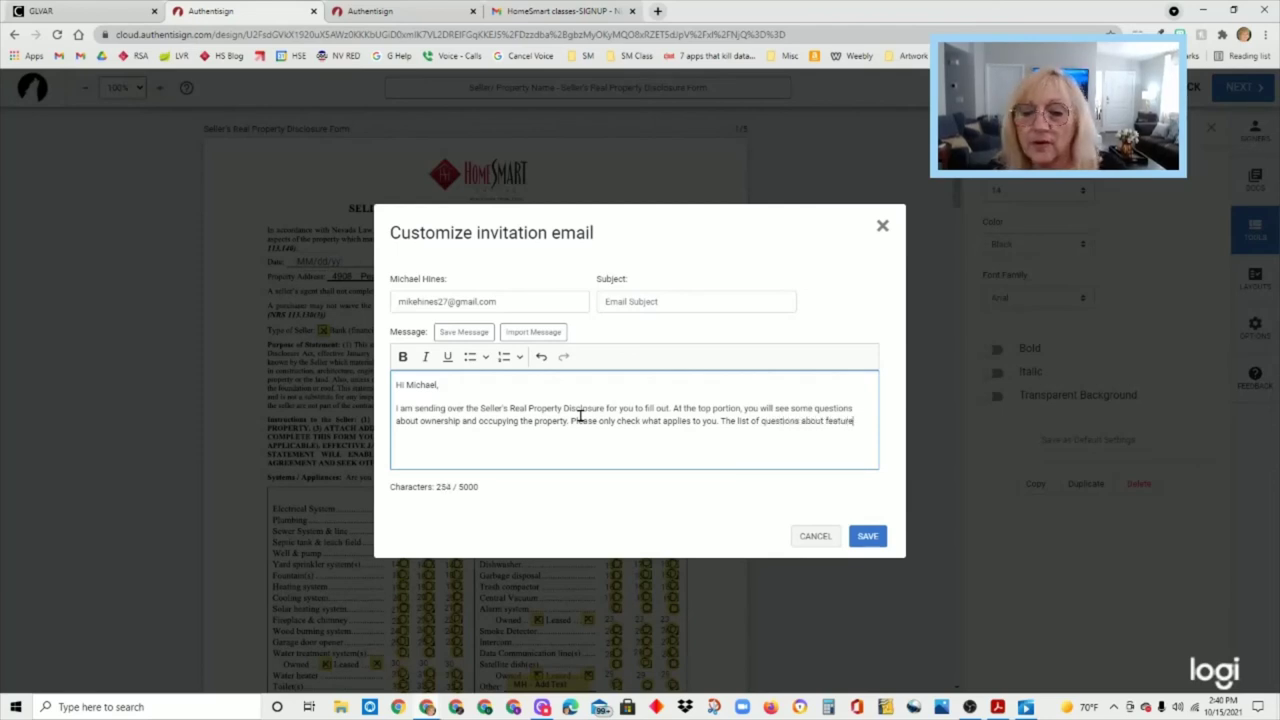
pyautogui.write('e propert')
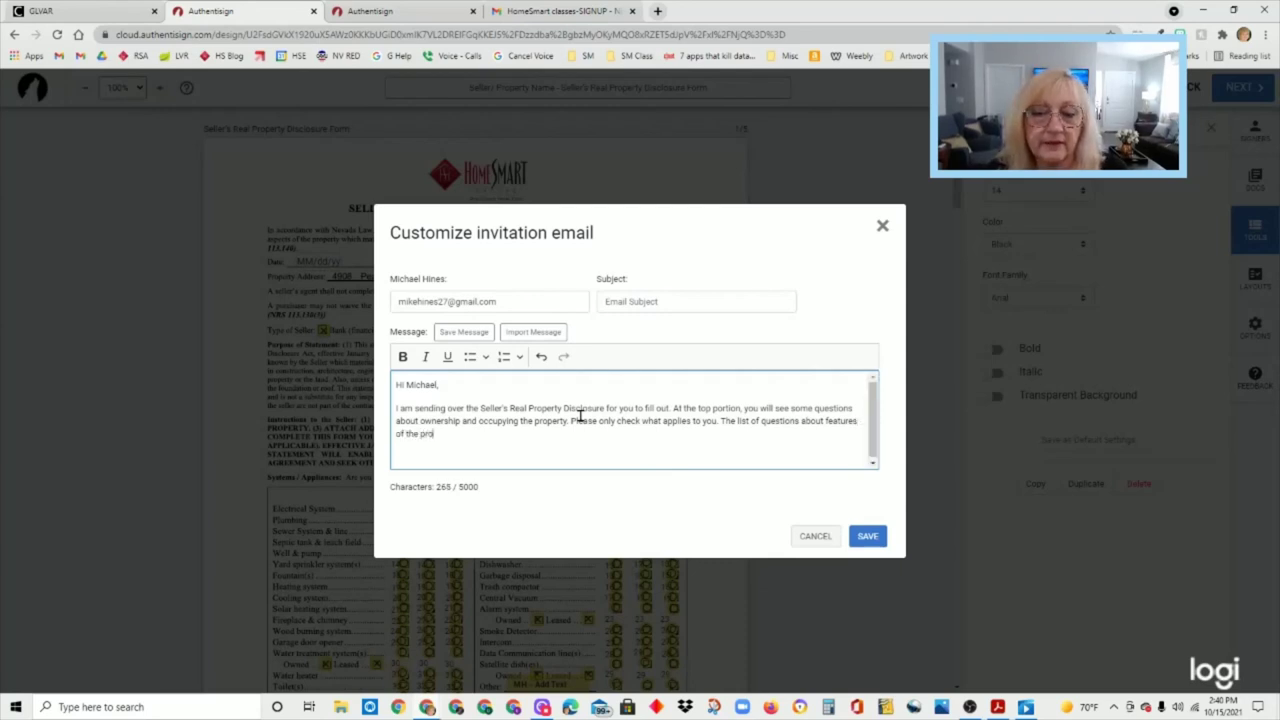
pyautogui.write('y')
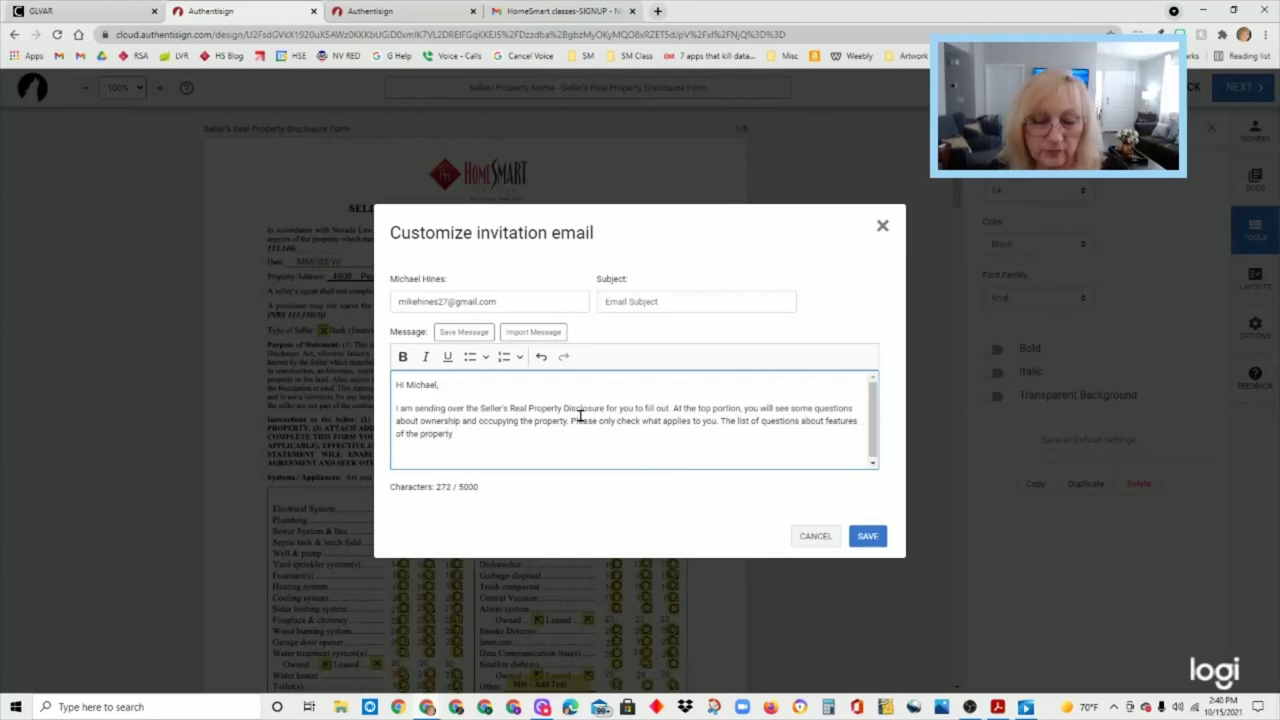
pyautogui.write(' do need')
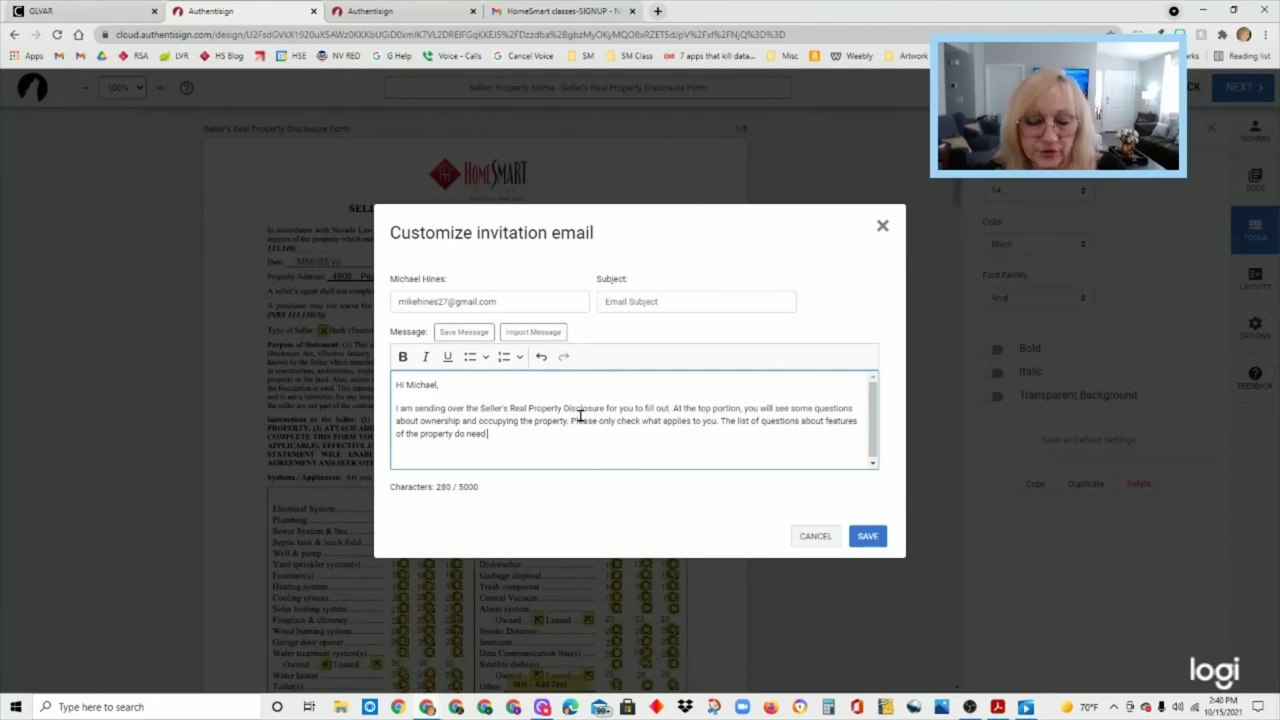
pyautogui.write(' some oanswer')
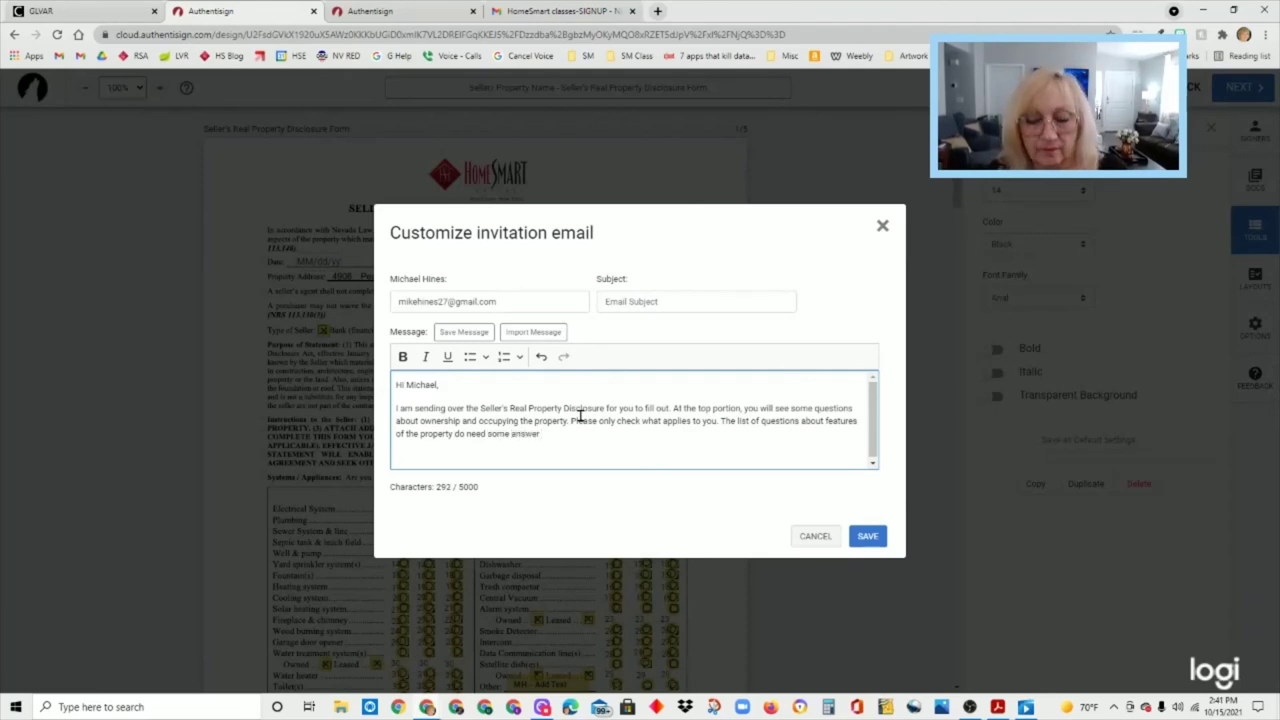
pyautogui.write(' on each line')
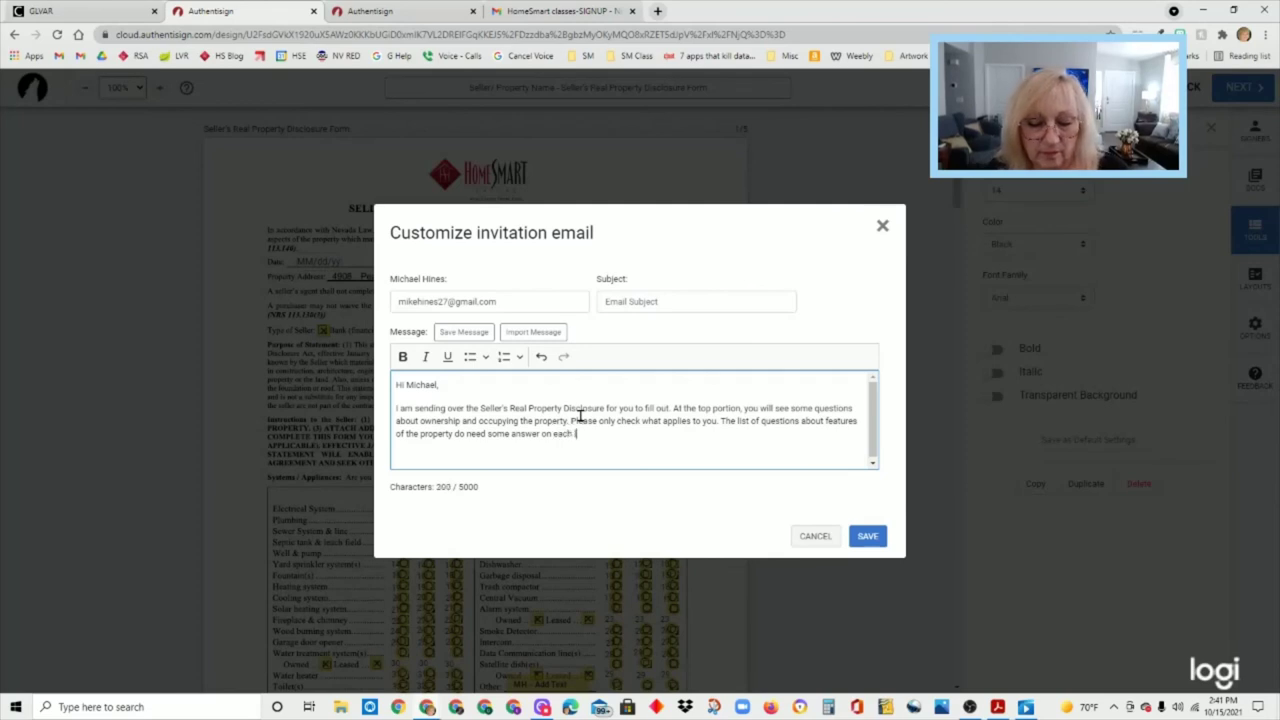
pyautogui.write('.')
pyautogui.scroll(-1, 580, 415)
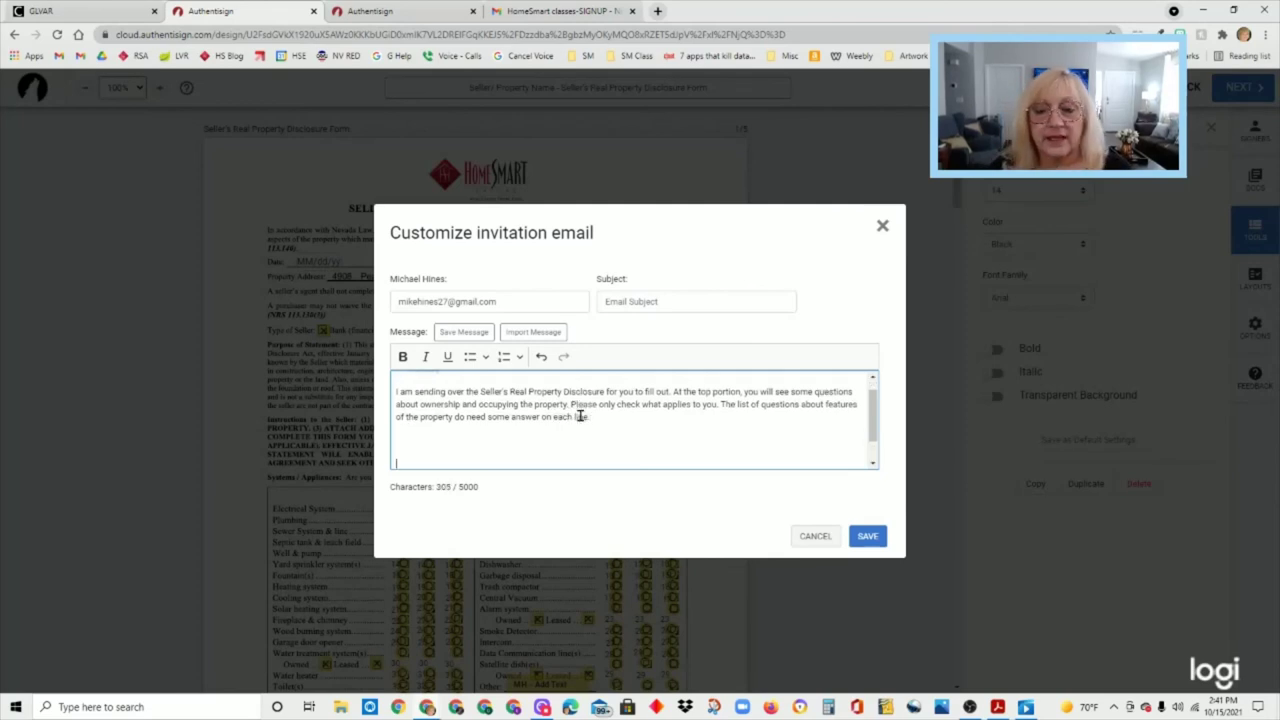
pyautogui.click(597, 446)
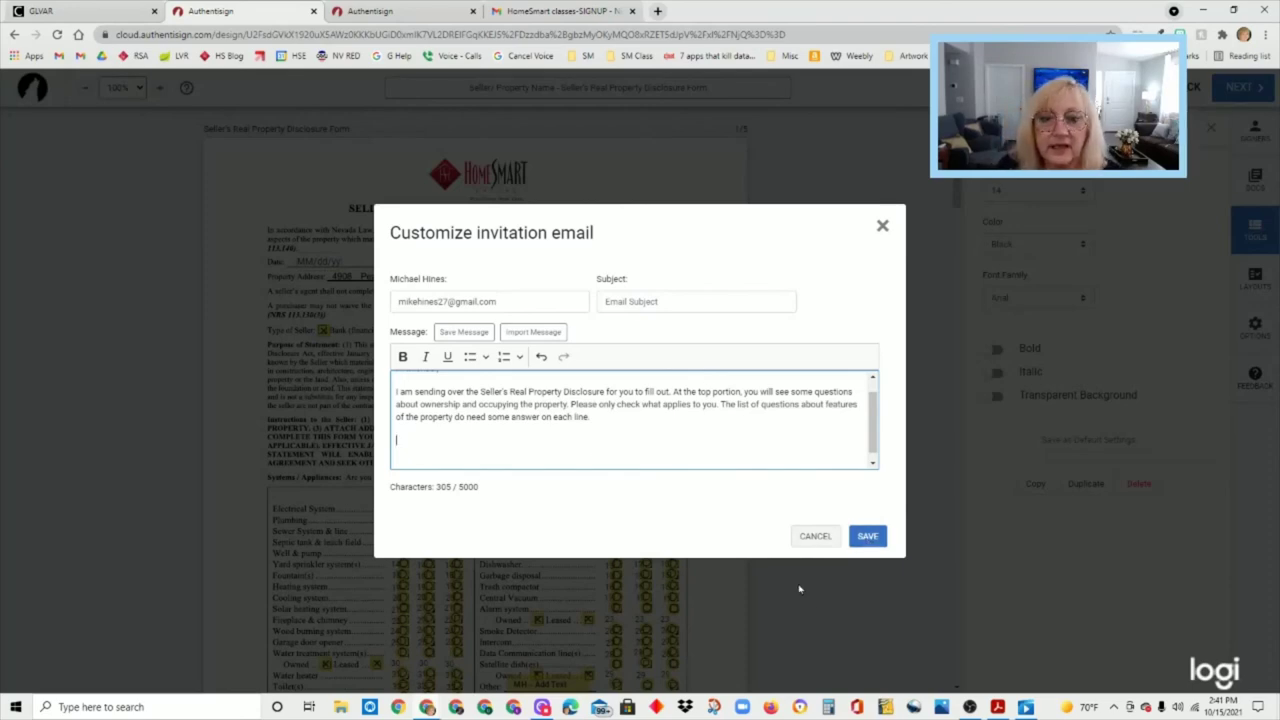
# - Save the custom invitation message and send the disclosure form for signing
pyautogui.click(867, 537)
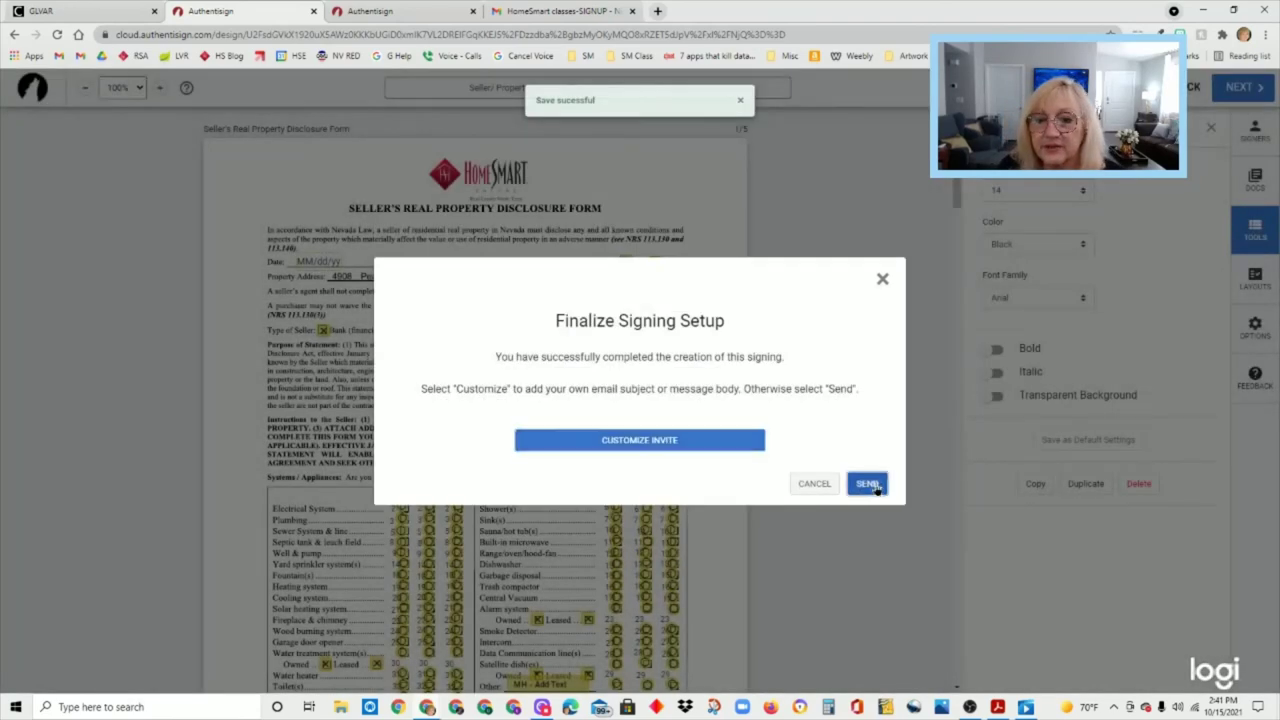
pyautogui.click(870, 485)
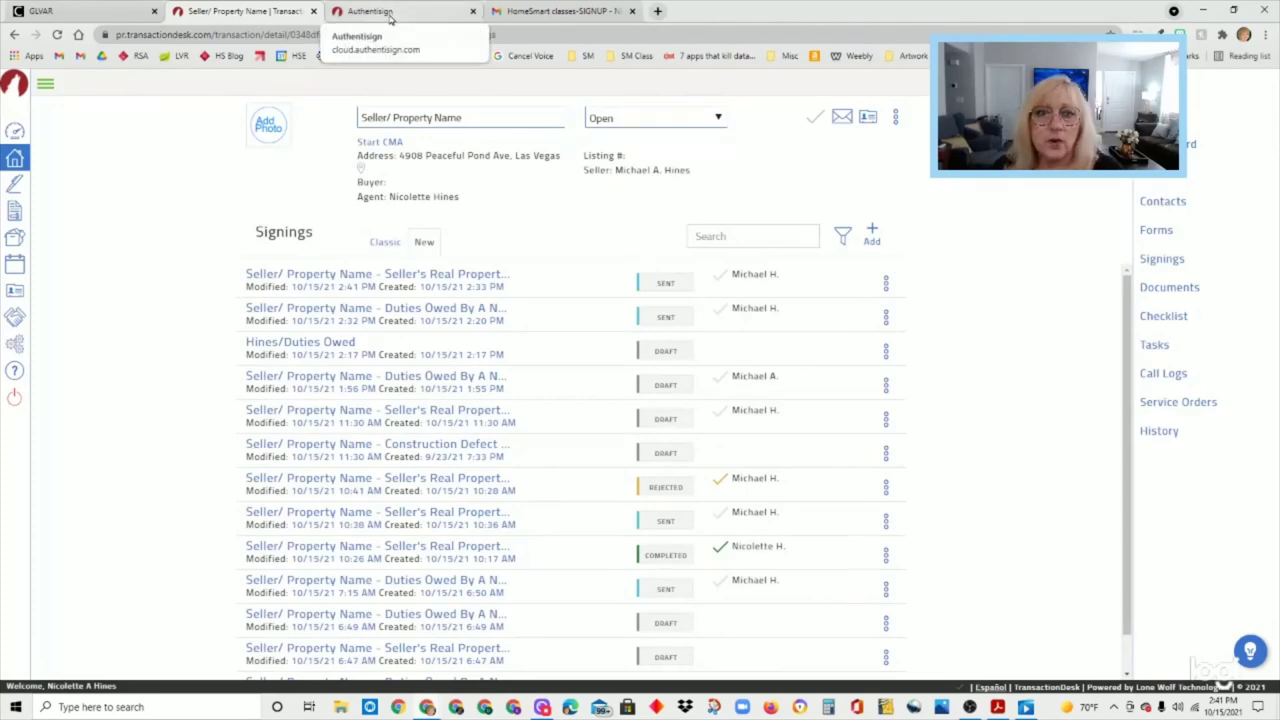
# - Open the Seller/ Property Name transaction's Signings page in the Classic view
pyautogui.click(18, 160)
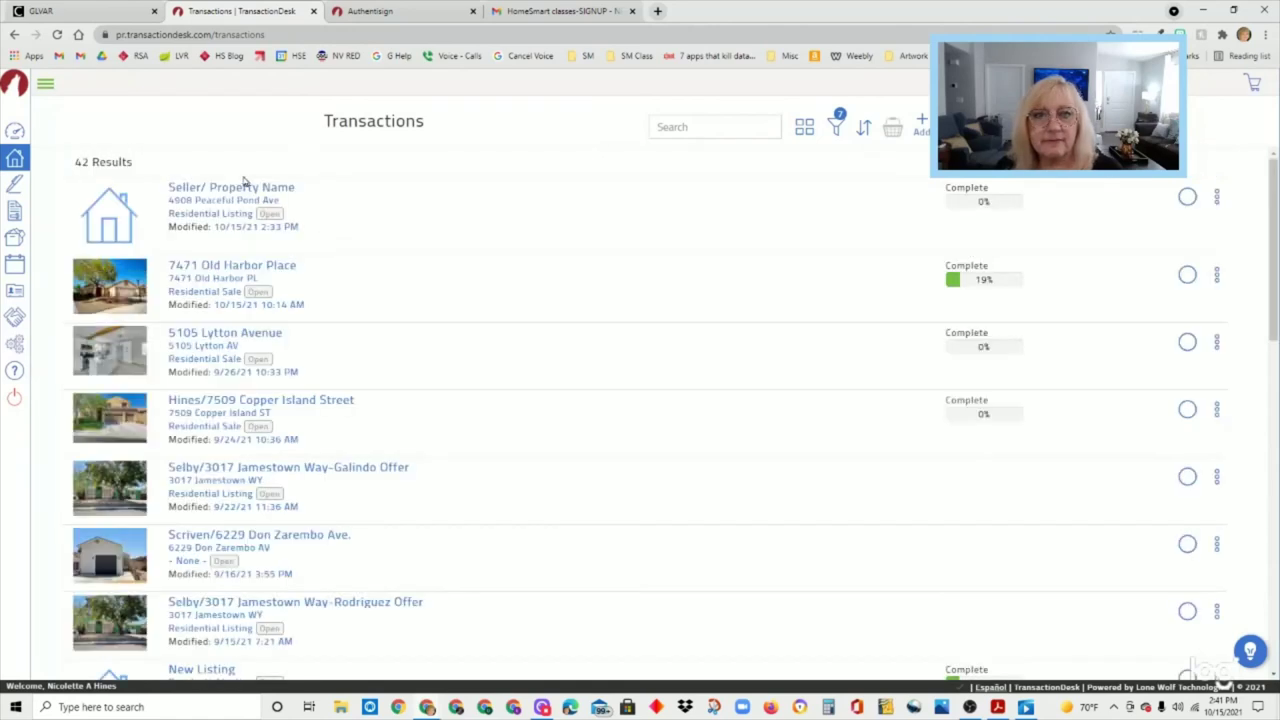
pyautogui.click(246, 183)
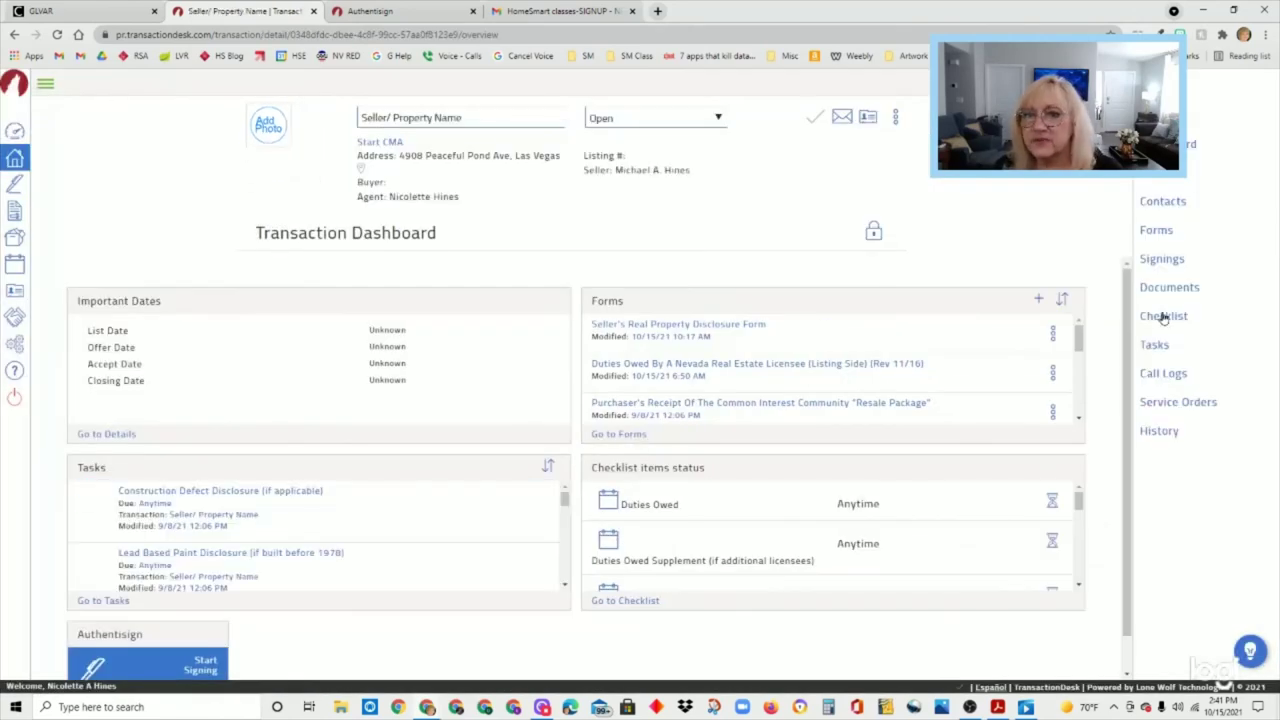
pyautogui.click(1162, 259)
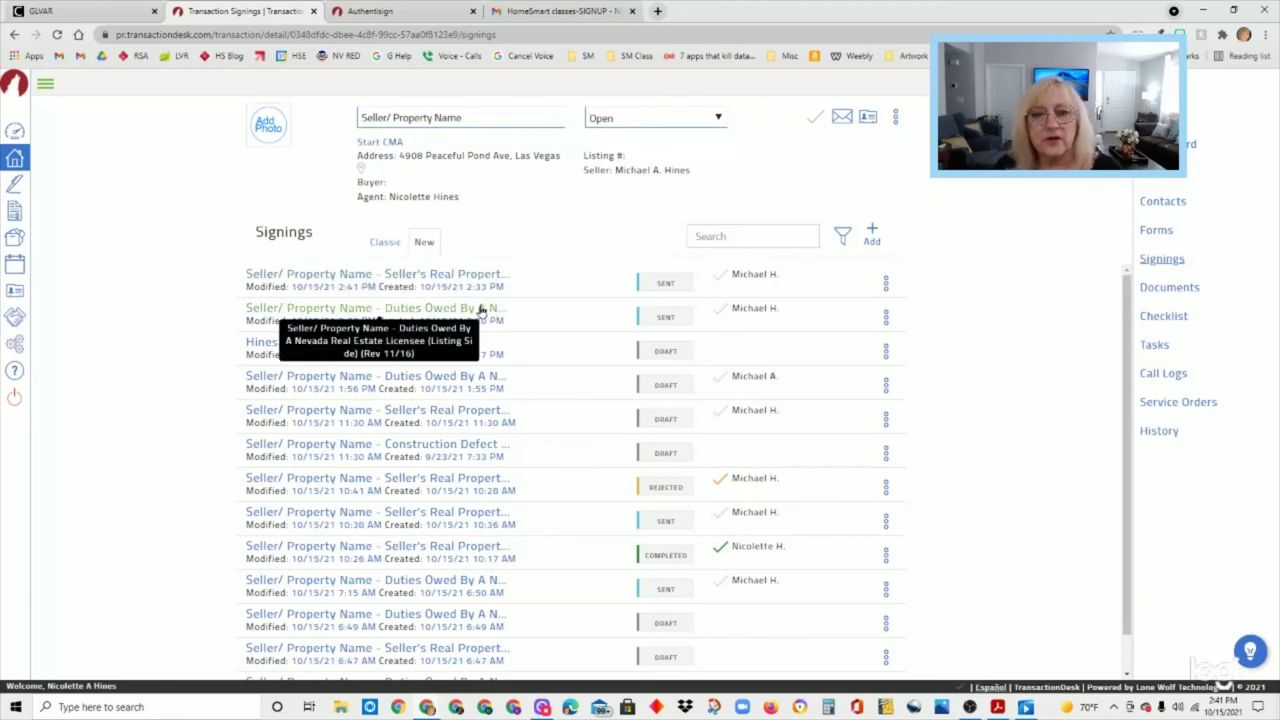
pyautogui.click(385, 243)
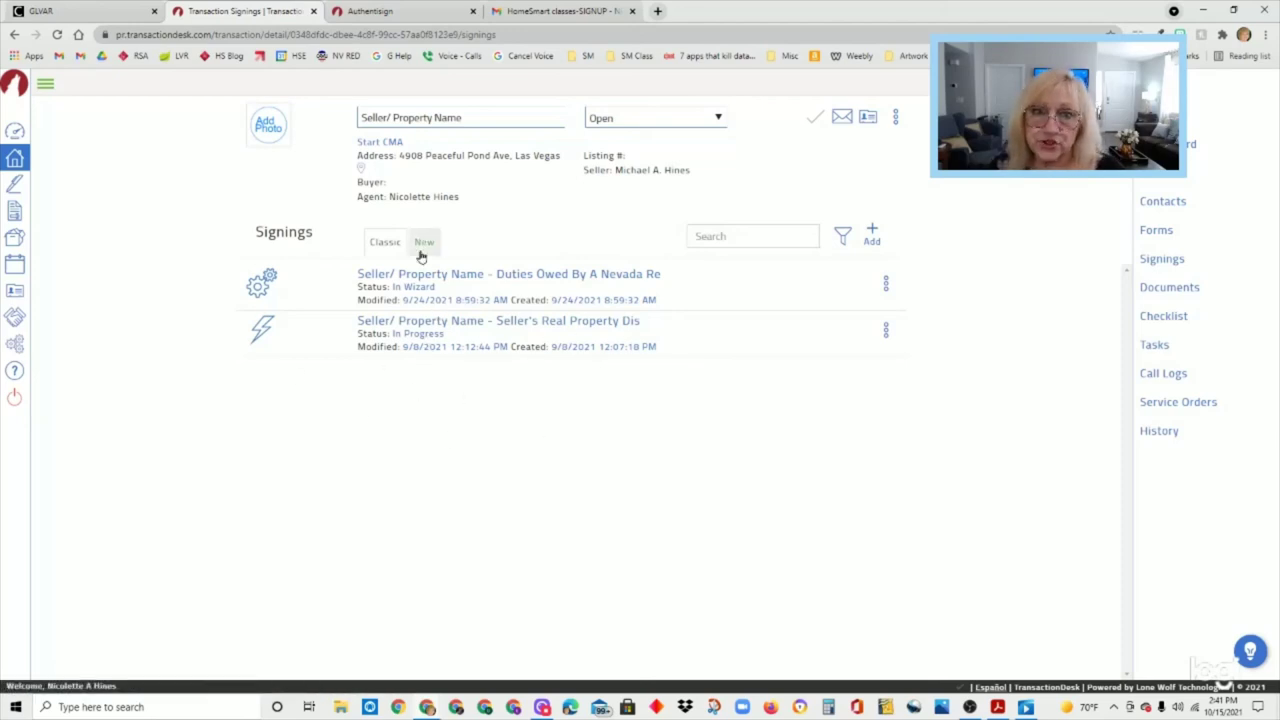
# - Switch back to the New signings view and check the Duties Owed and Seller's Real Property signing details
pyautogui.click(424, 242)
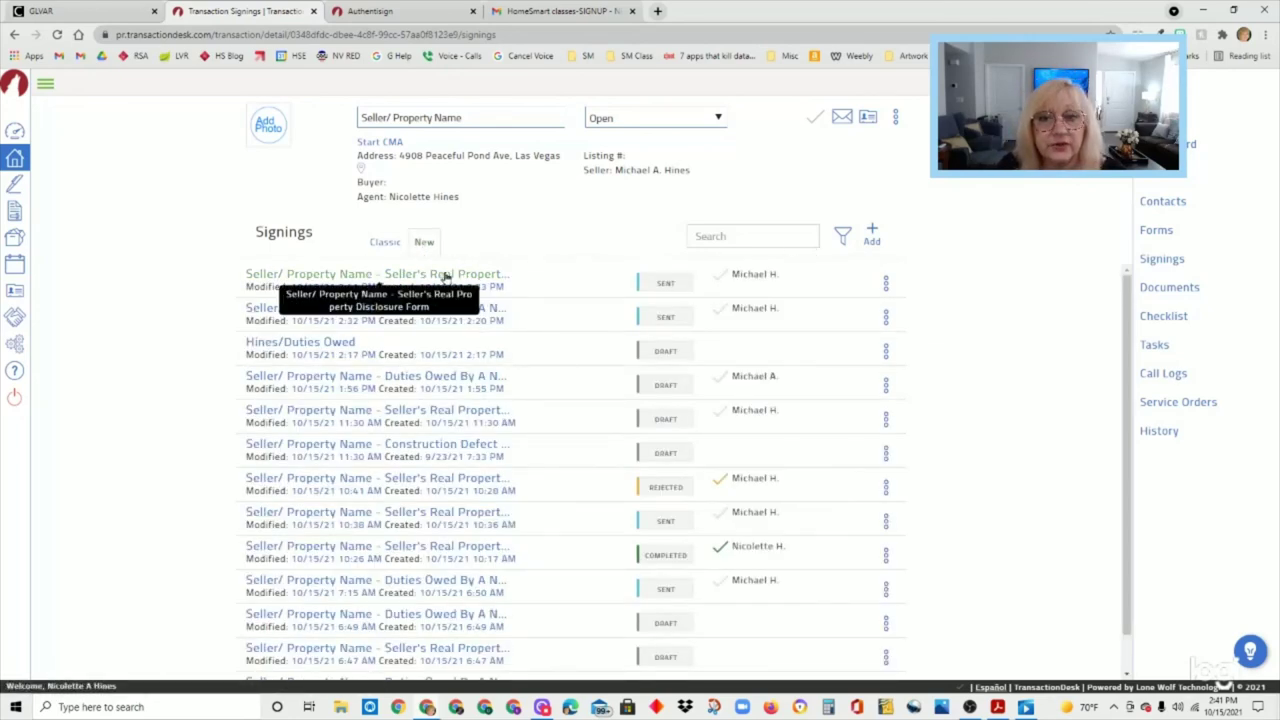
pyautogui.click(424, 312)
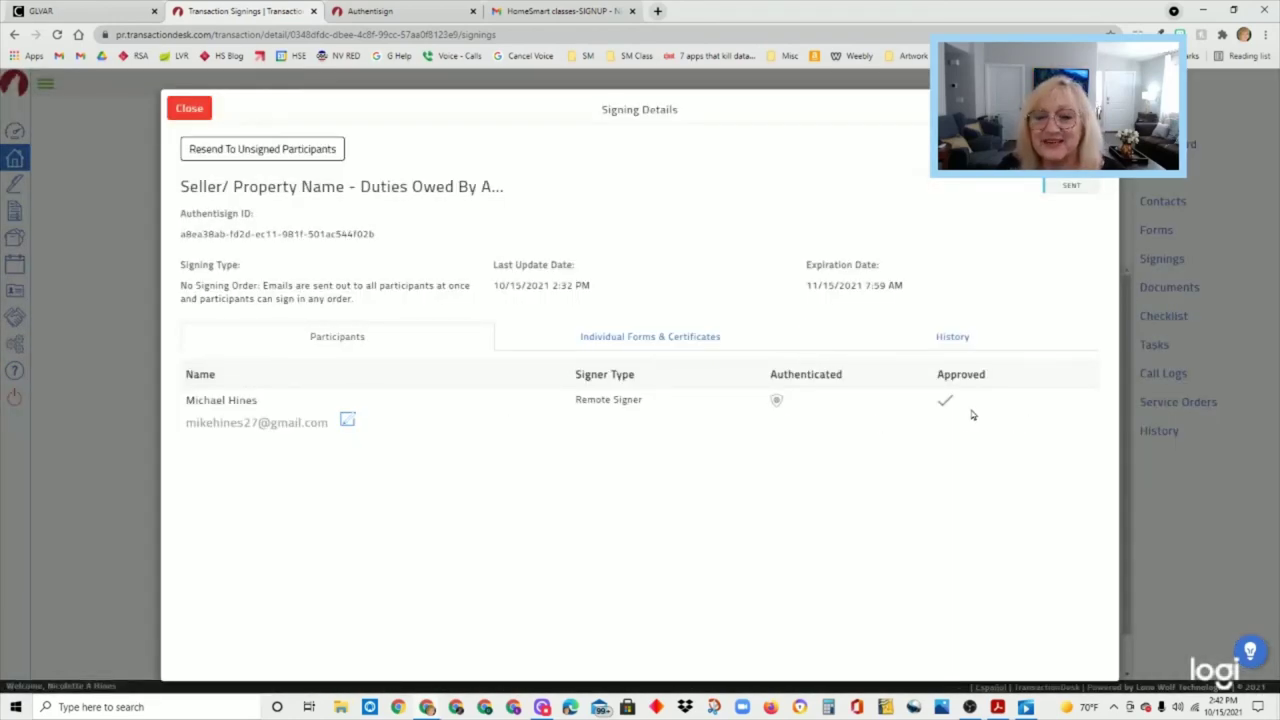
pyautogui.click(190, 108)
pyautogui.click(430, 280)
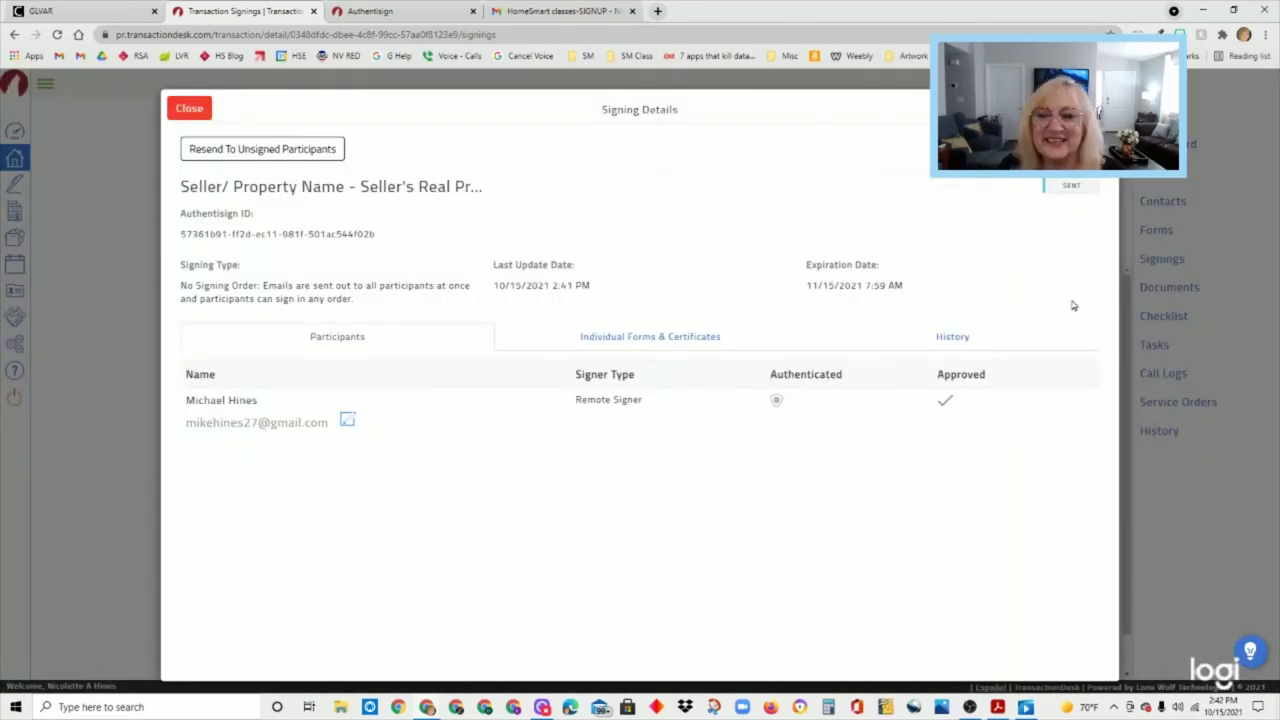
pyautogui.click(198, 112)
pyautogui.scroll(-1, 1145, 540)
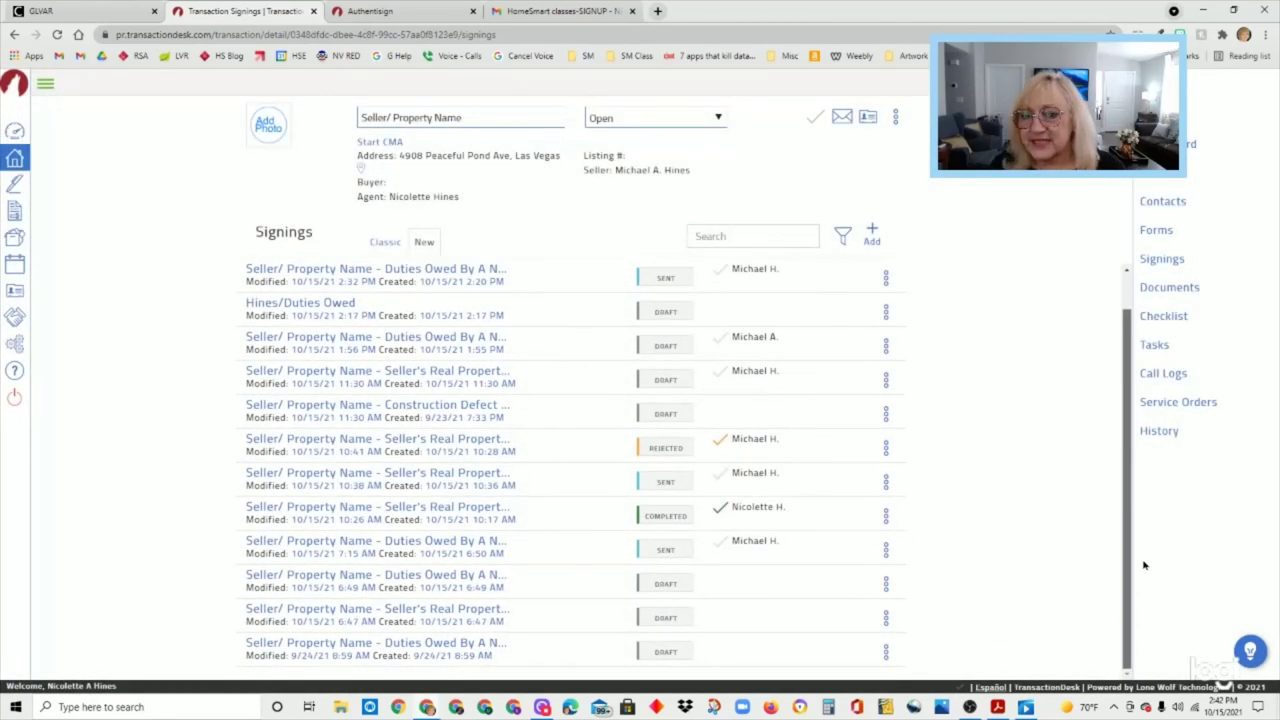
pyautogui.scroll(1, 1134, 509)
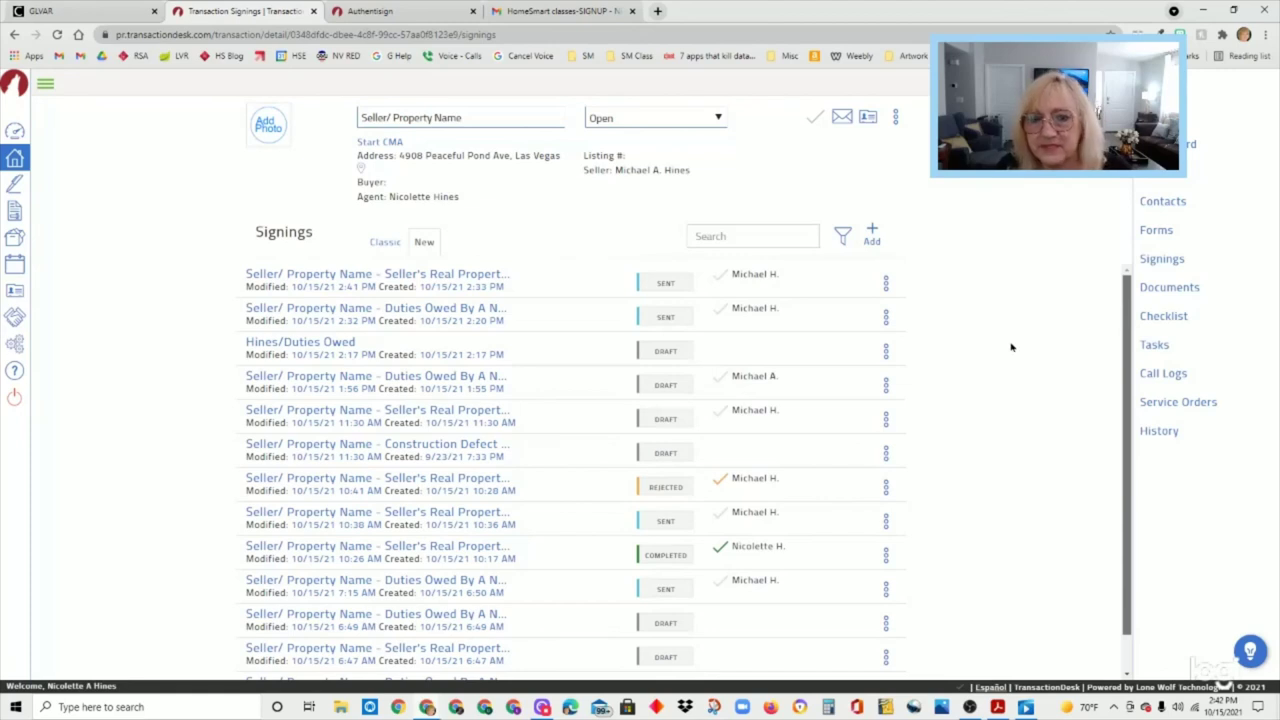